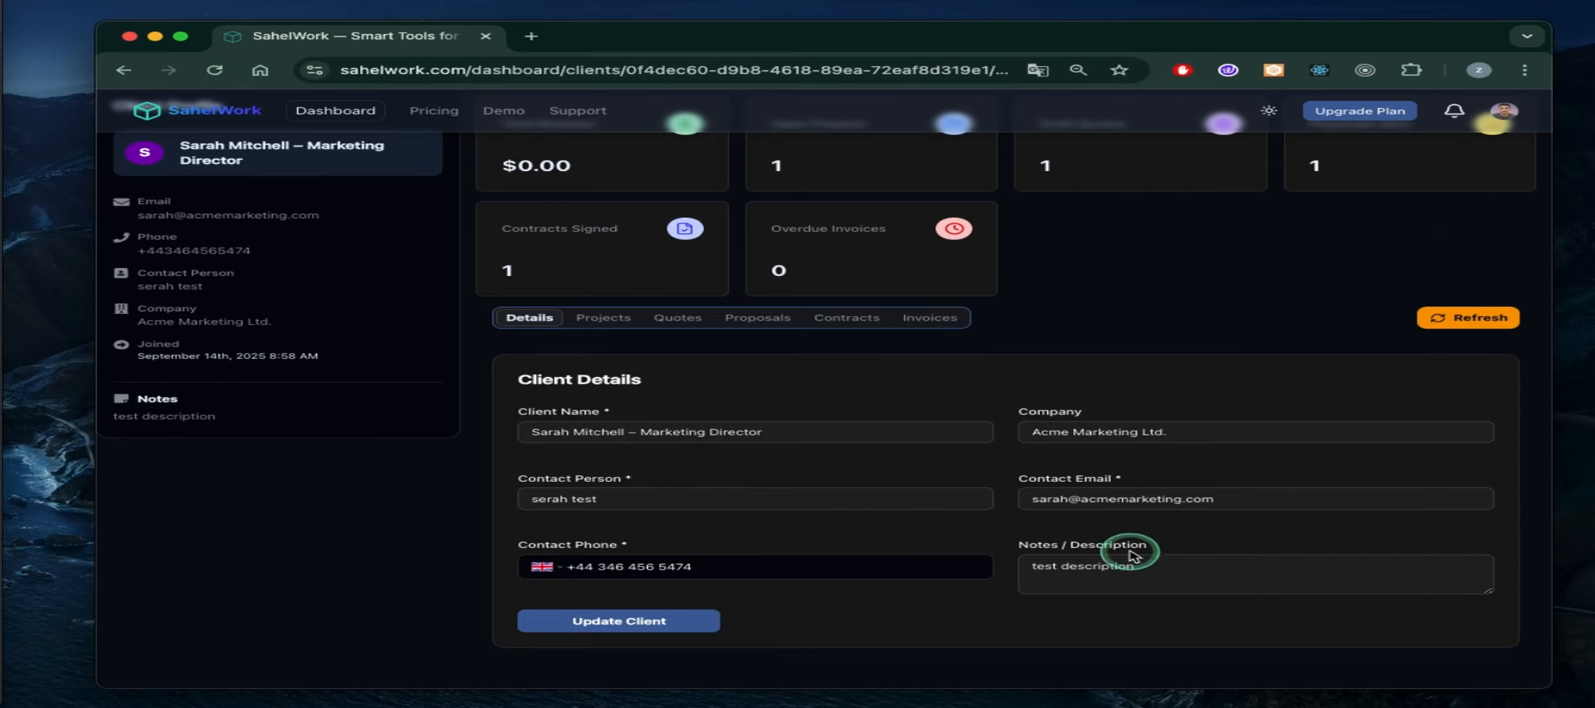
Append 'zarzeoruzeaporuze' to the client notes, update the client, and view its Projects list
{"action": "left_click", "coordinate": [1144, 566]}
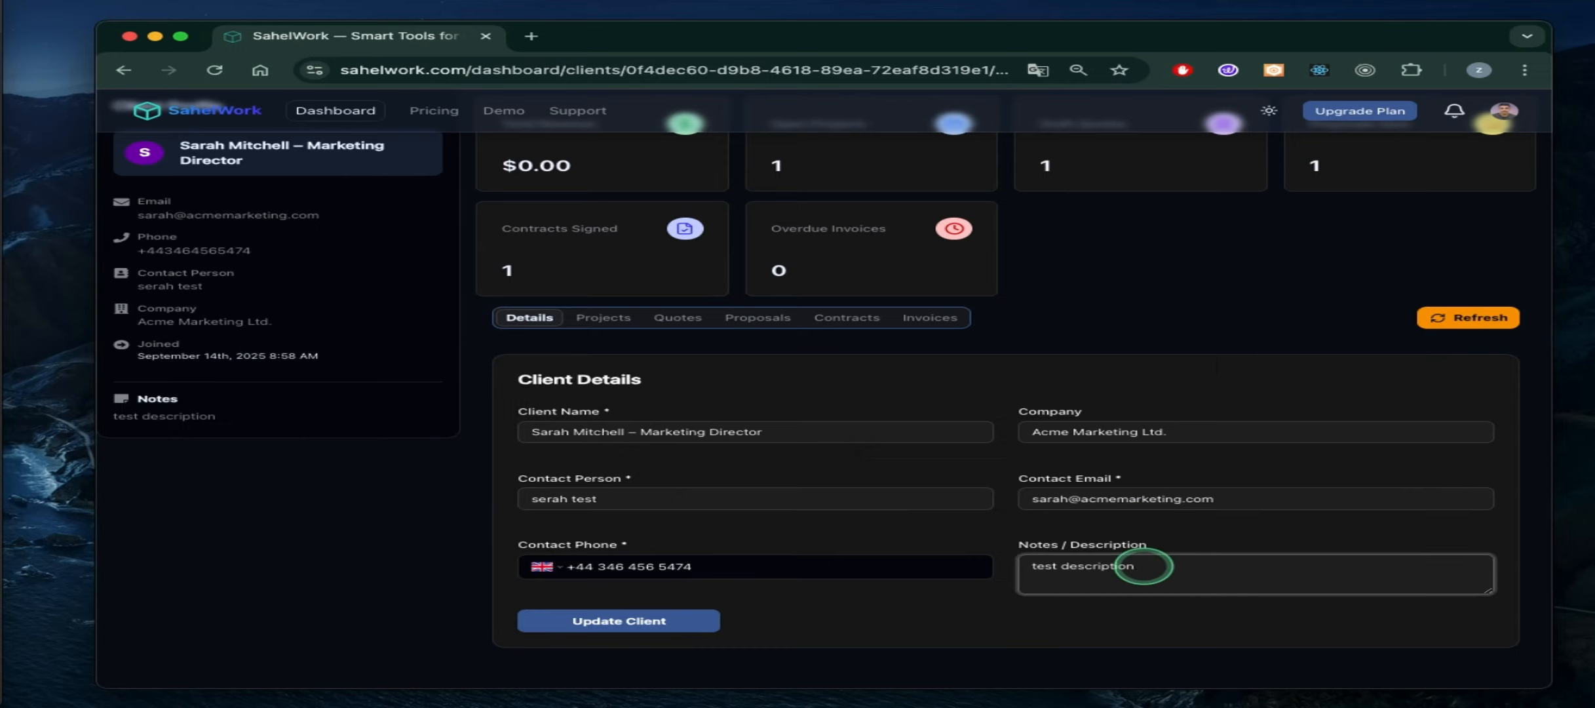
{"action": "type", "text": "zarzeoruzeaporuze"}
{"action": "left_click", "coordinate": [668, 620]}
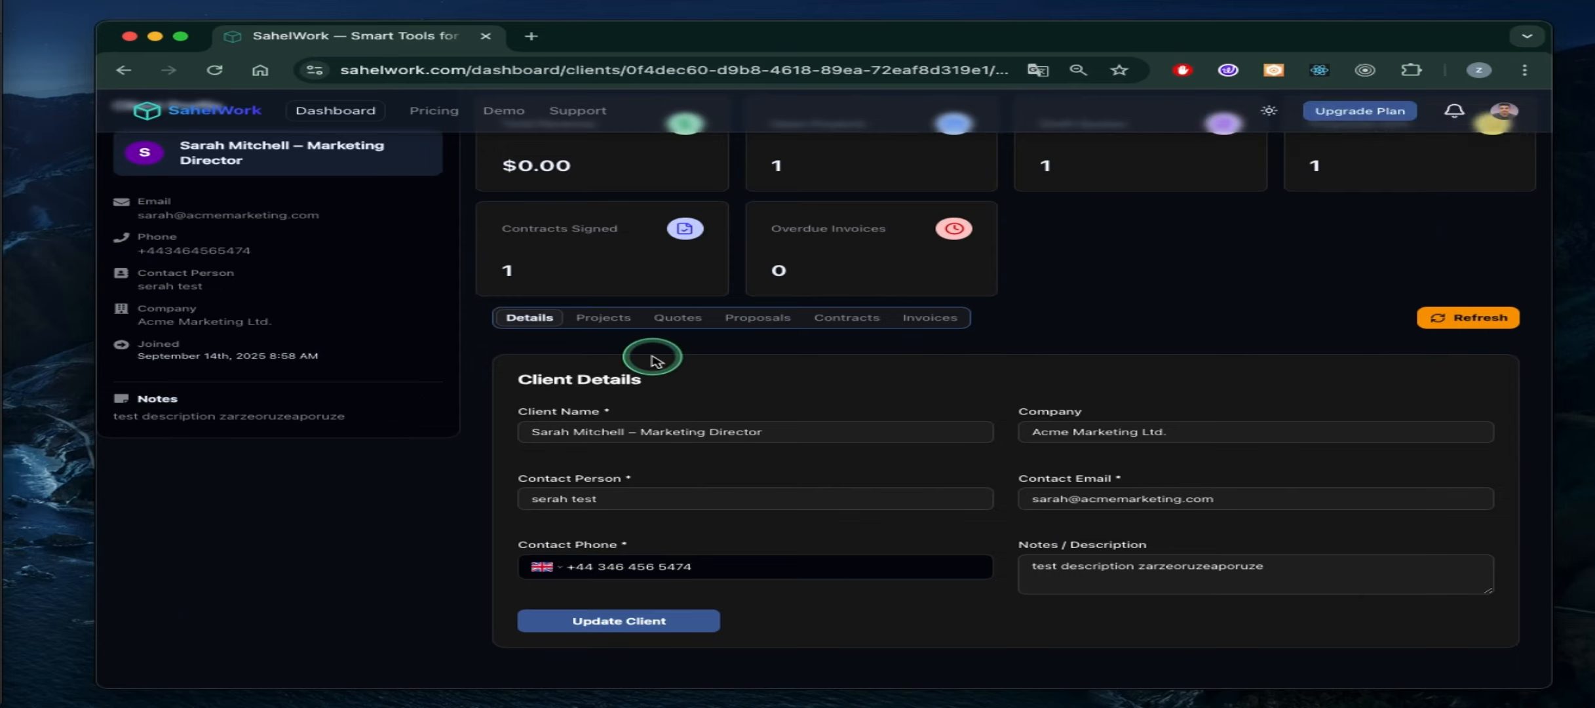
{"action": "left_click", "coordinate": [603, 318]}
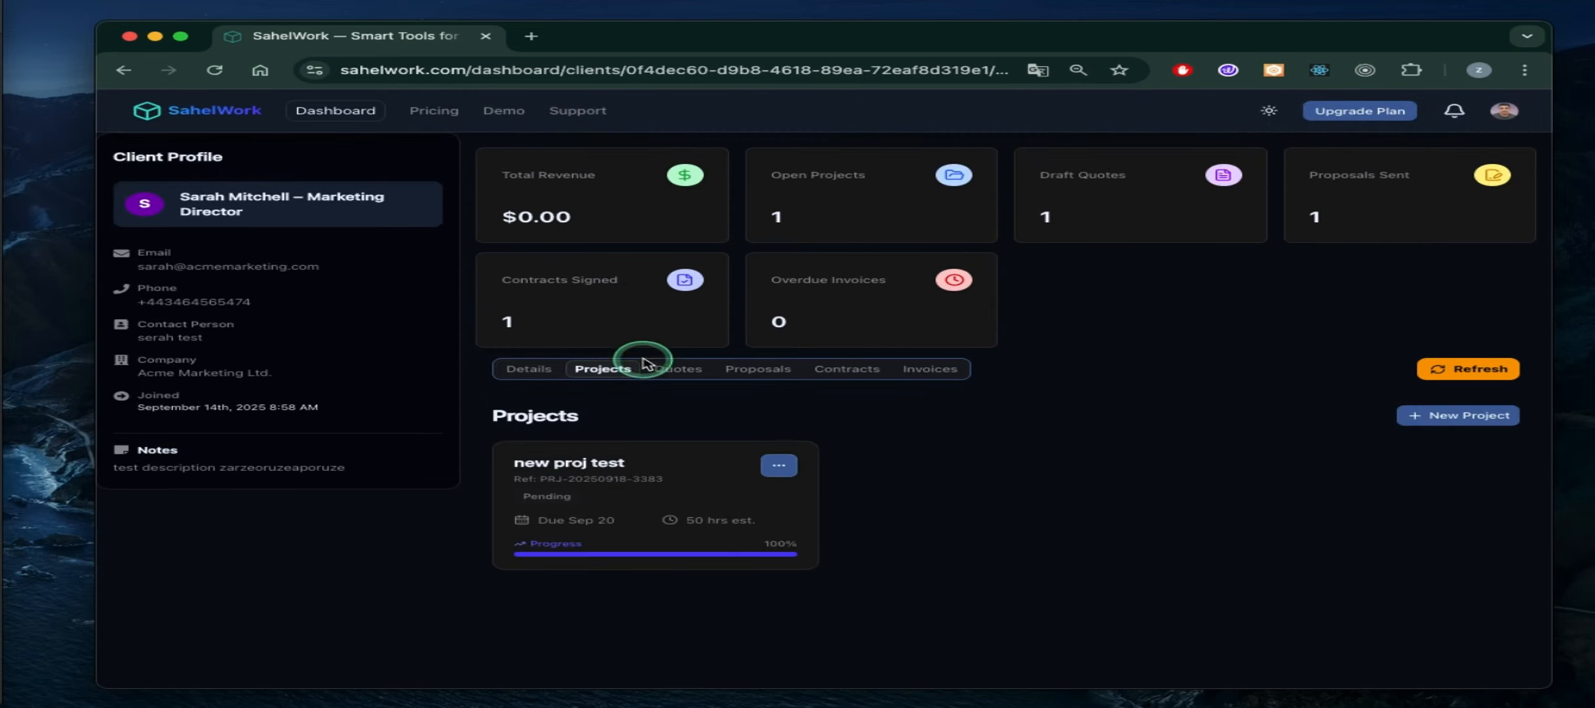
Browse the client's Quotes, Proposals, Contracts and Invoices tabs, returning to Details
{"action": "left_click", "coordinate": [678, 369]}
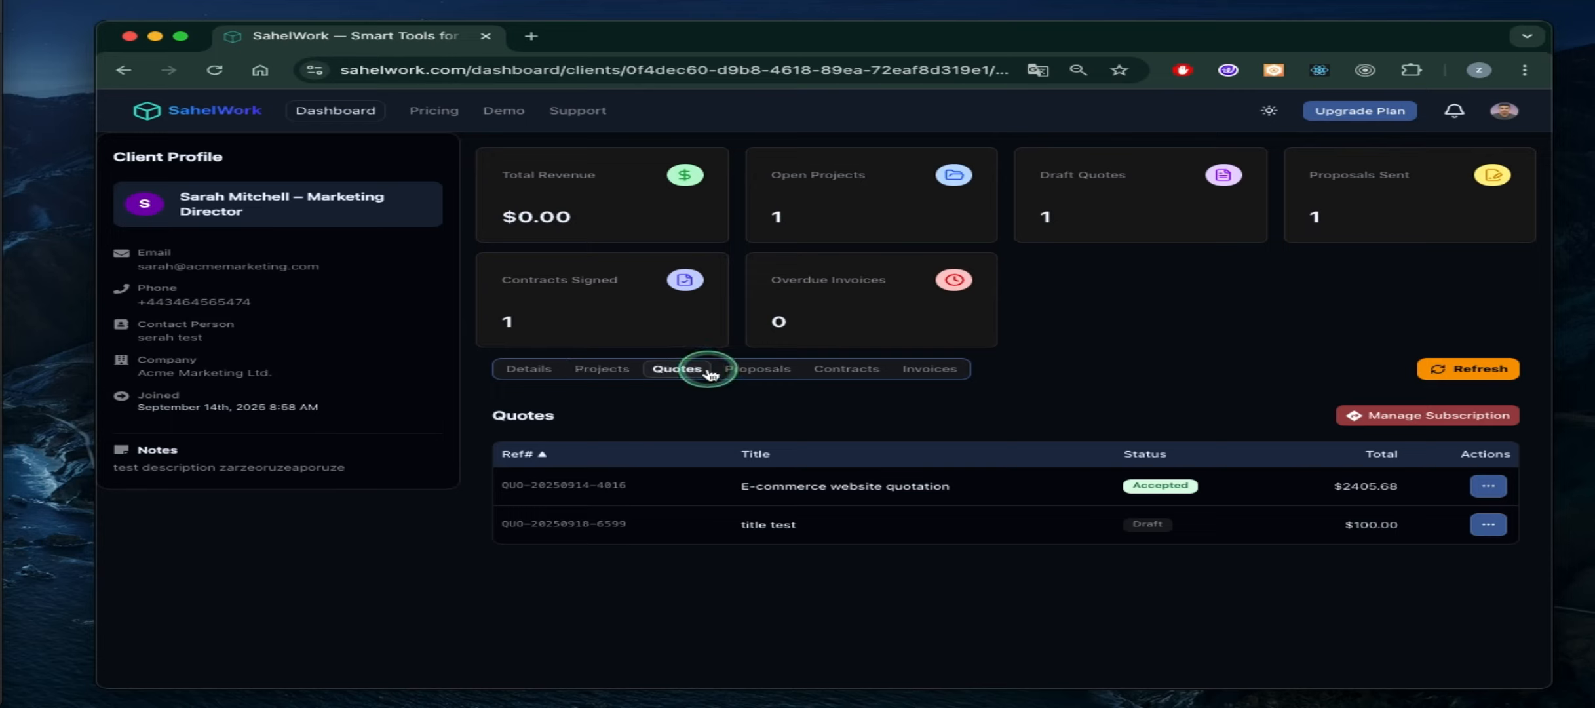
{"action": "left_click", "coordinate": [759, 370]}
{"action": "left_click", "coordinate": [864, 373]}
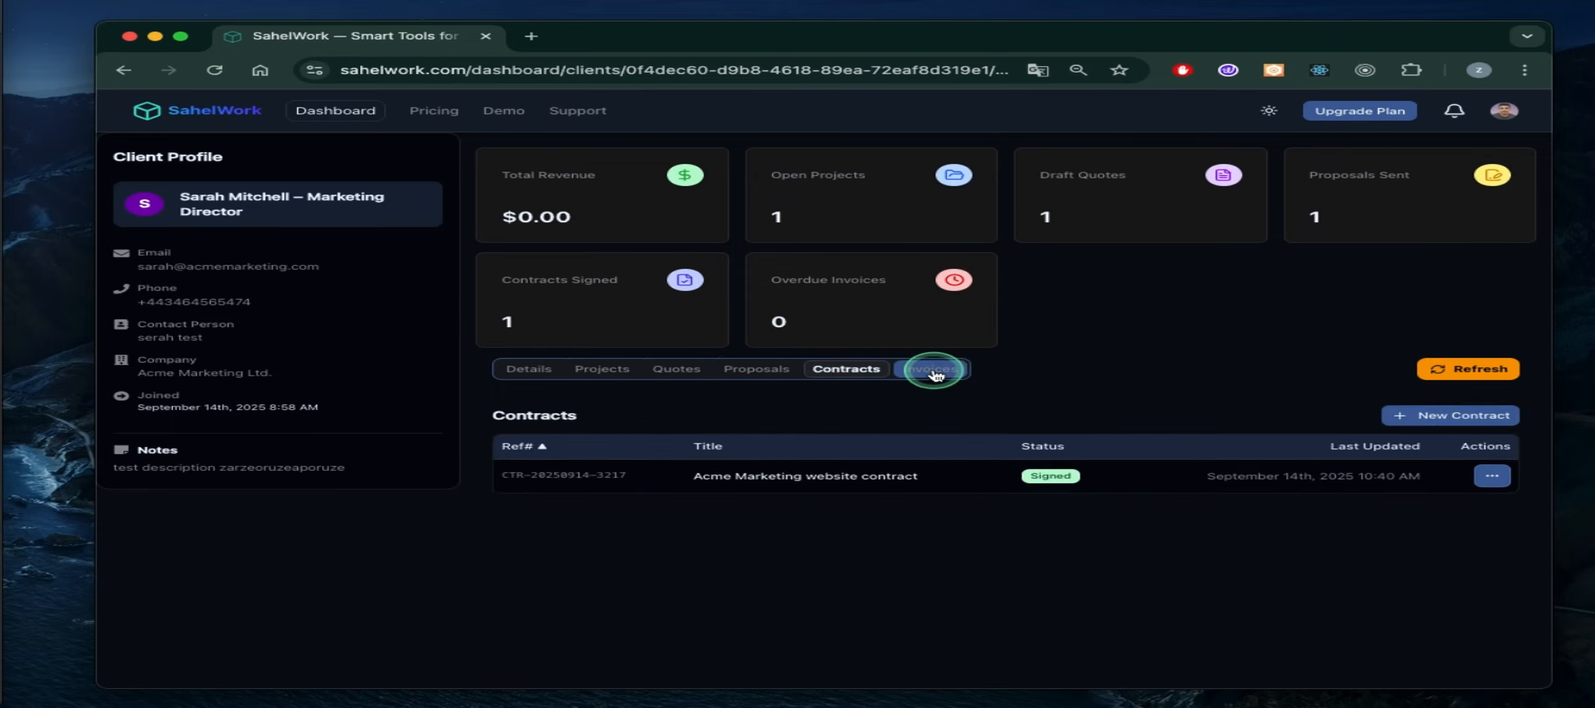
{"action": "left_click", "coordinate": [932, 369]}
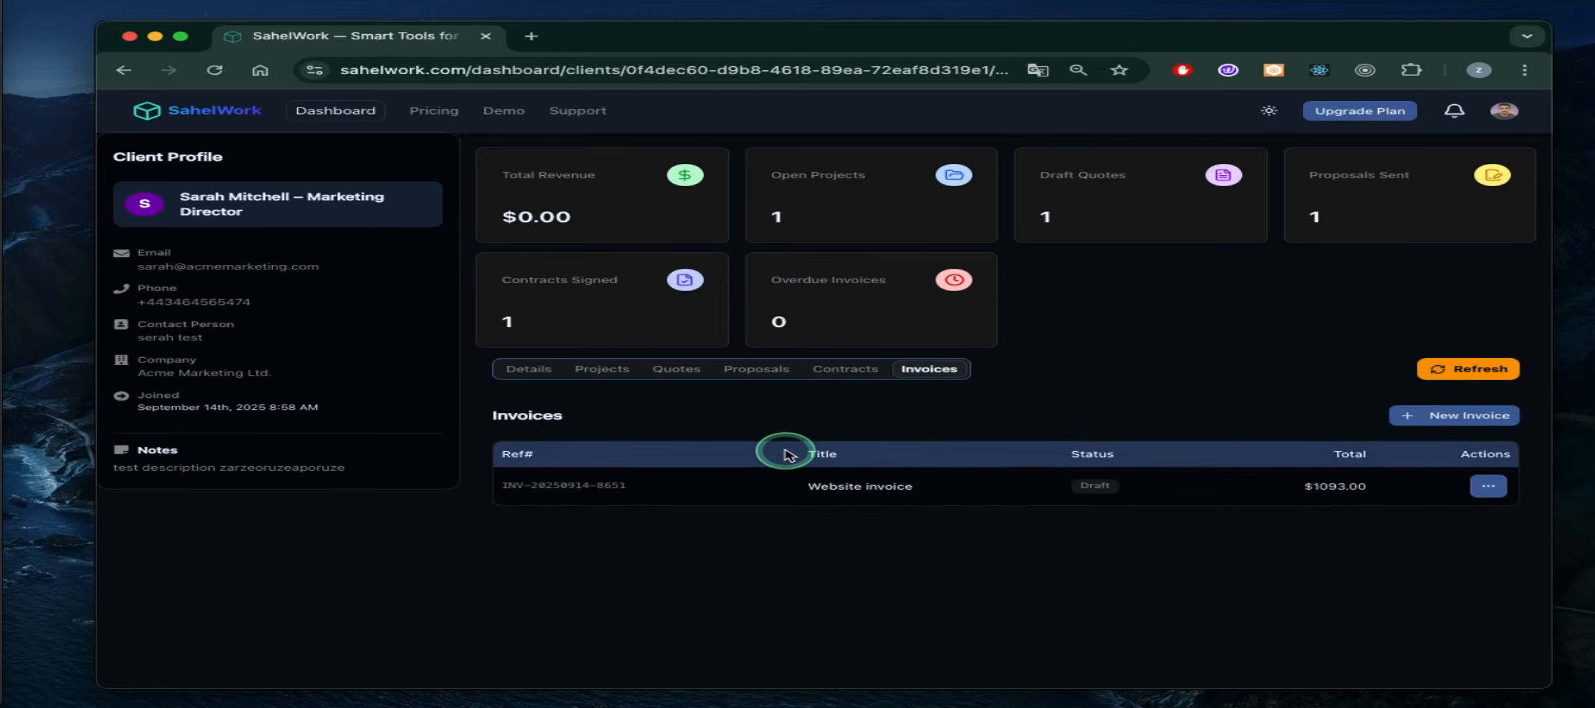
{"action": "left_click", "coordinate": [541, 371]}
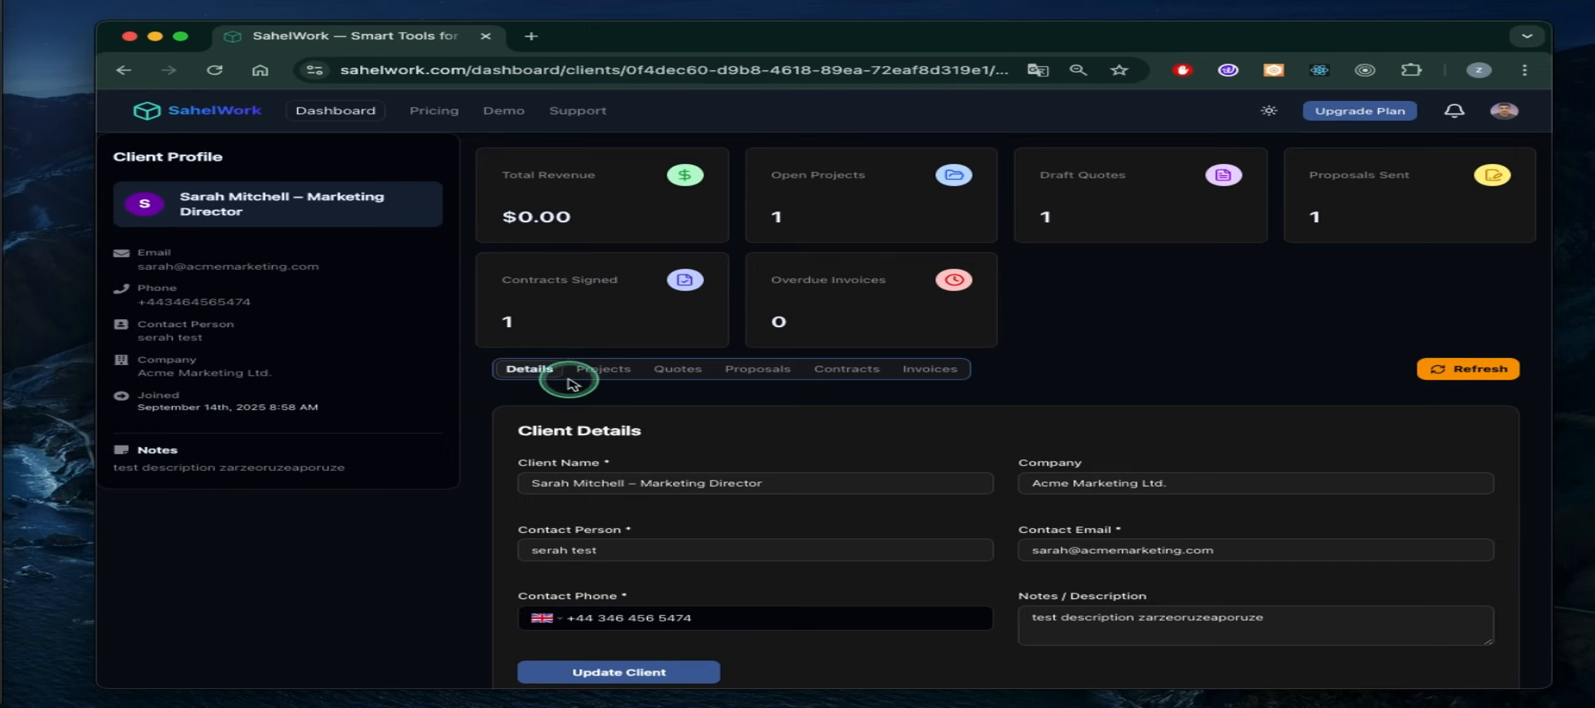
{"action": "left_click", "coordinate": [931, 369]}
{"action": "left_click", "coordinate": [796, 371]}
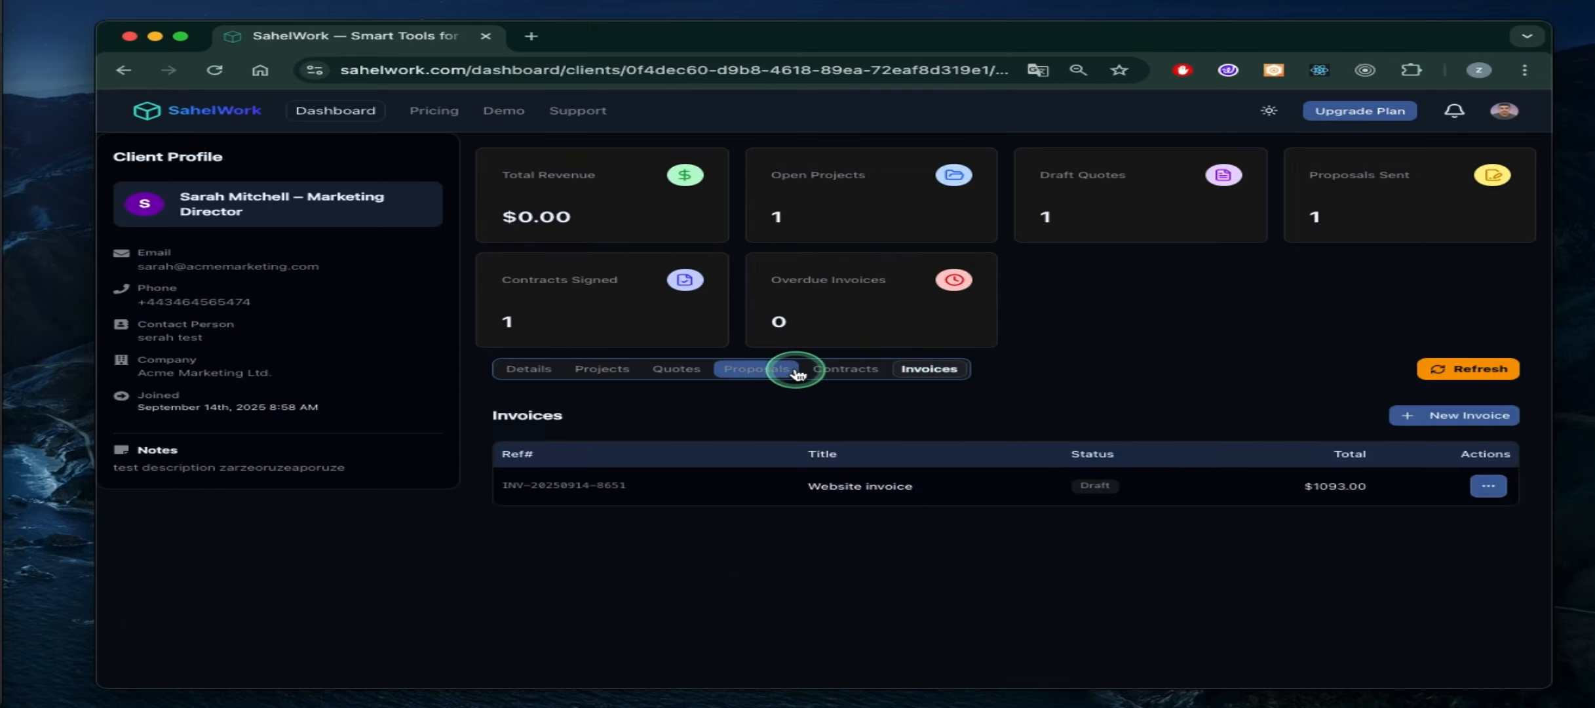
{"action": "left_click", "coordinate": [527, 373]}
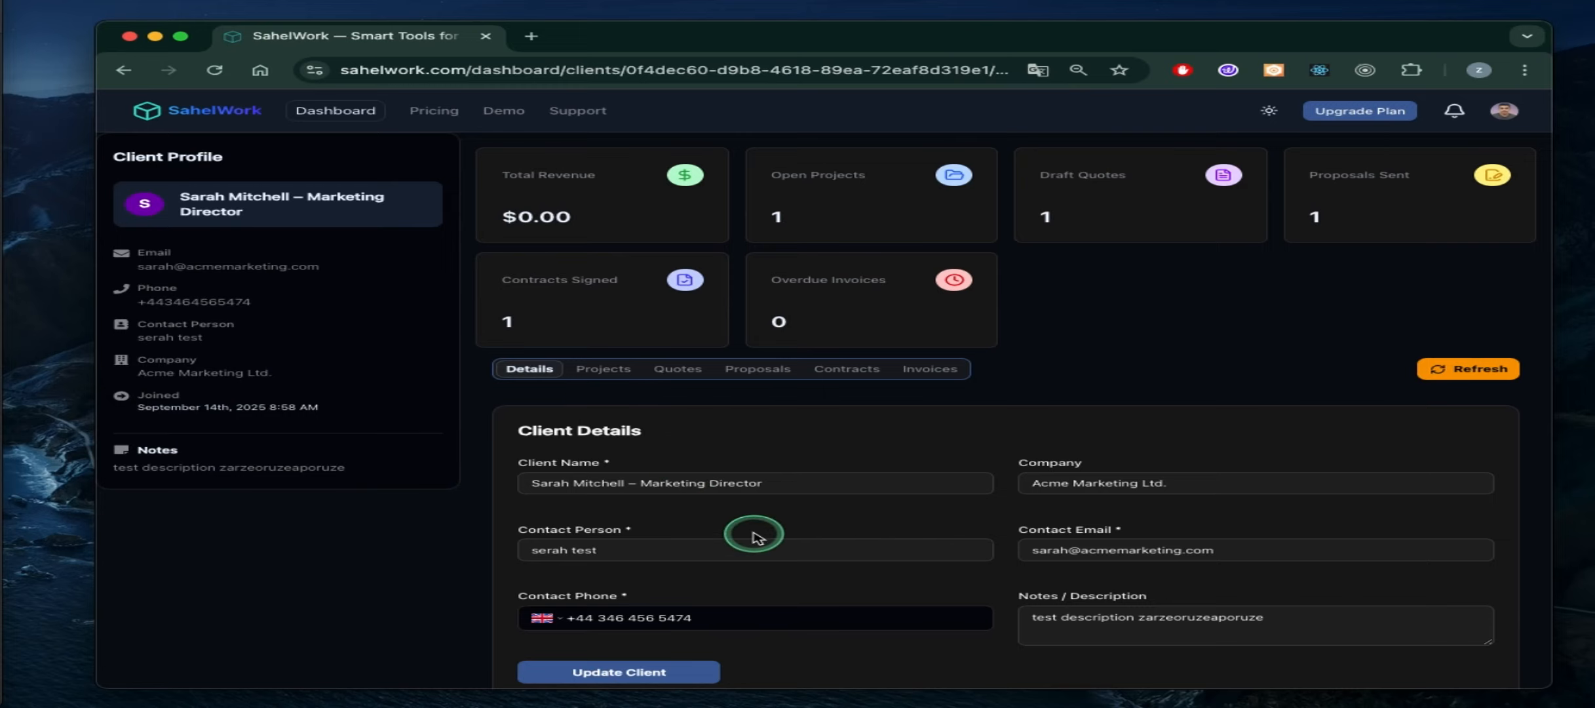
{"action": "scroll", "coordinate": [748, 537], "scroll_direction": "down", "scroll_amount": 2}
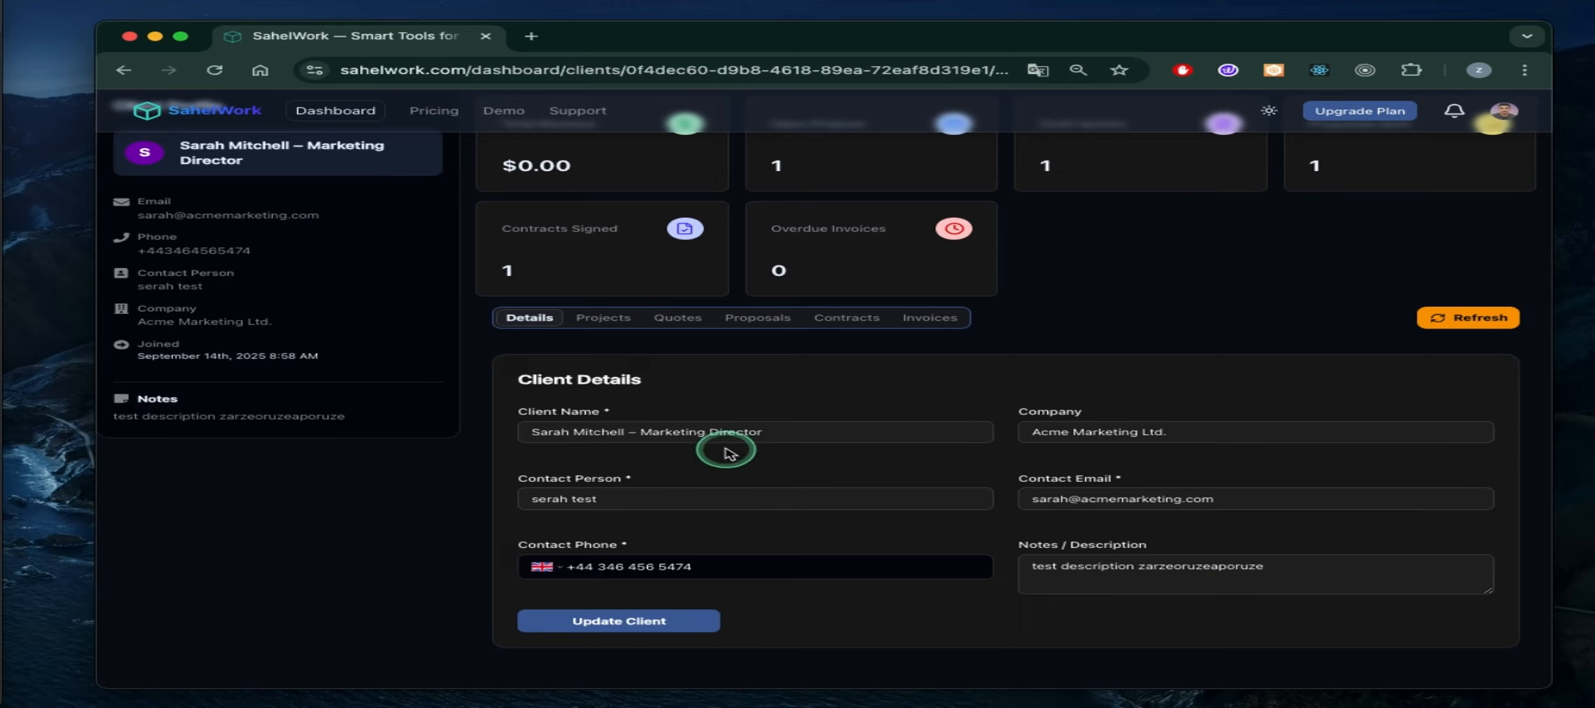
{"action": "scroll", "coordinate": [730, 512], "scroll_direction": "up", "scroll_amount": 2}
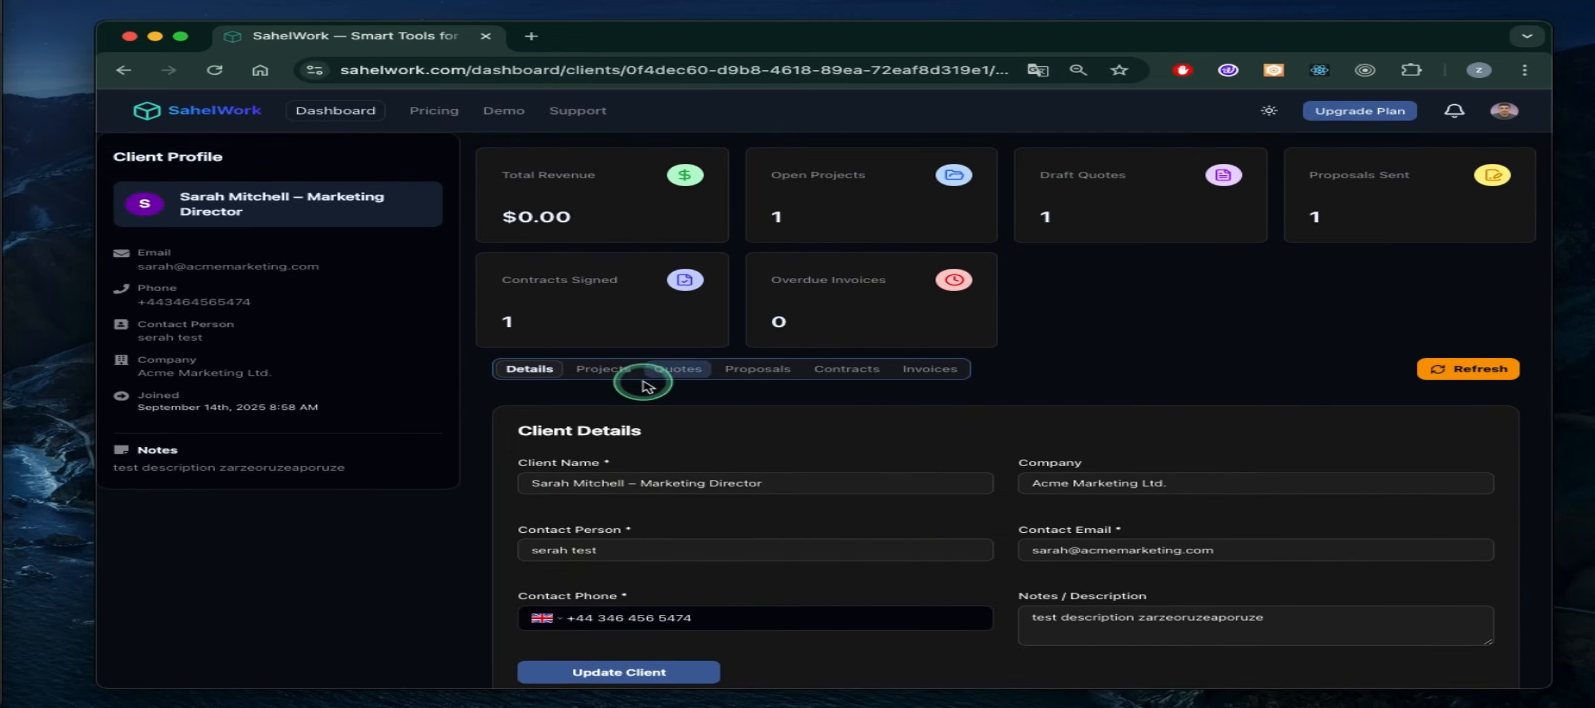
Review the Projects, Quotes, Proposals, Contracts and Invoices tabs again, then minimize SahelWork for a new browser tab
{"action": "left_click", "coordinate": [616, 378]}
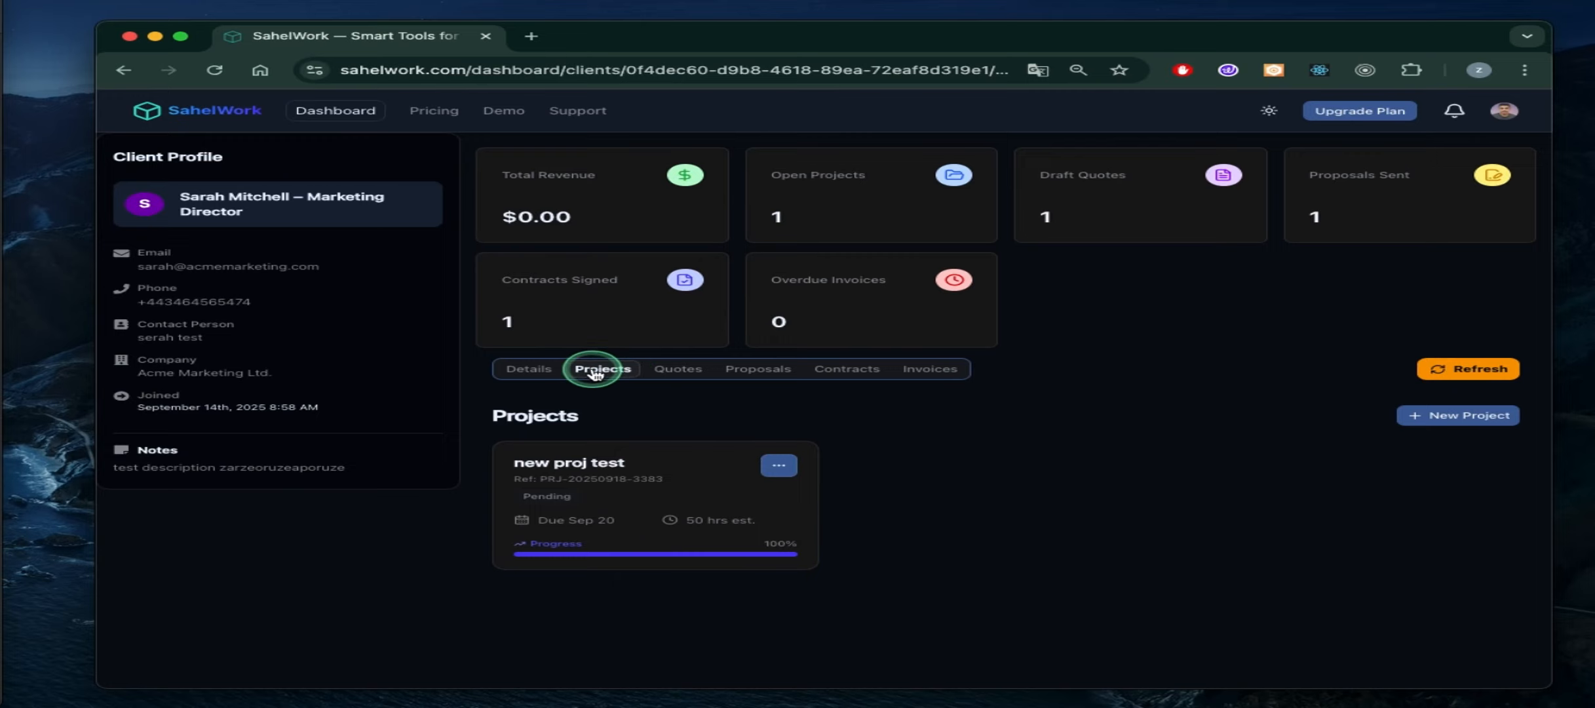
{"action": "left_click", "coordinate": [682, 371]}
{"action": "left_click", "coordinate": [758, 372]}
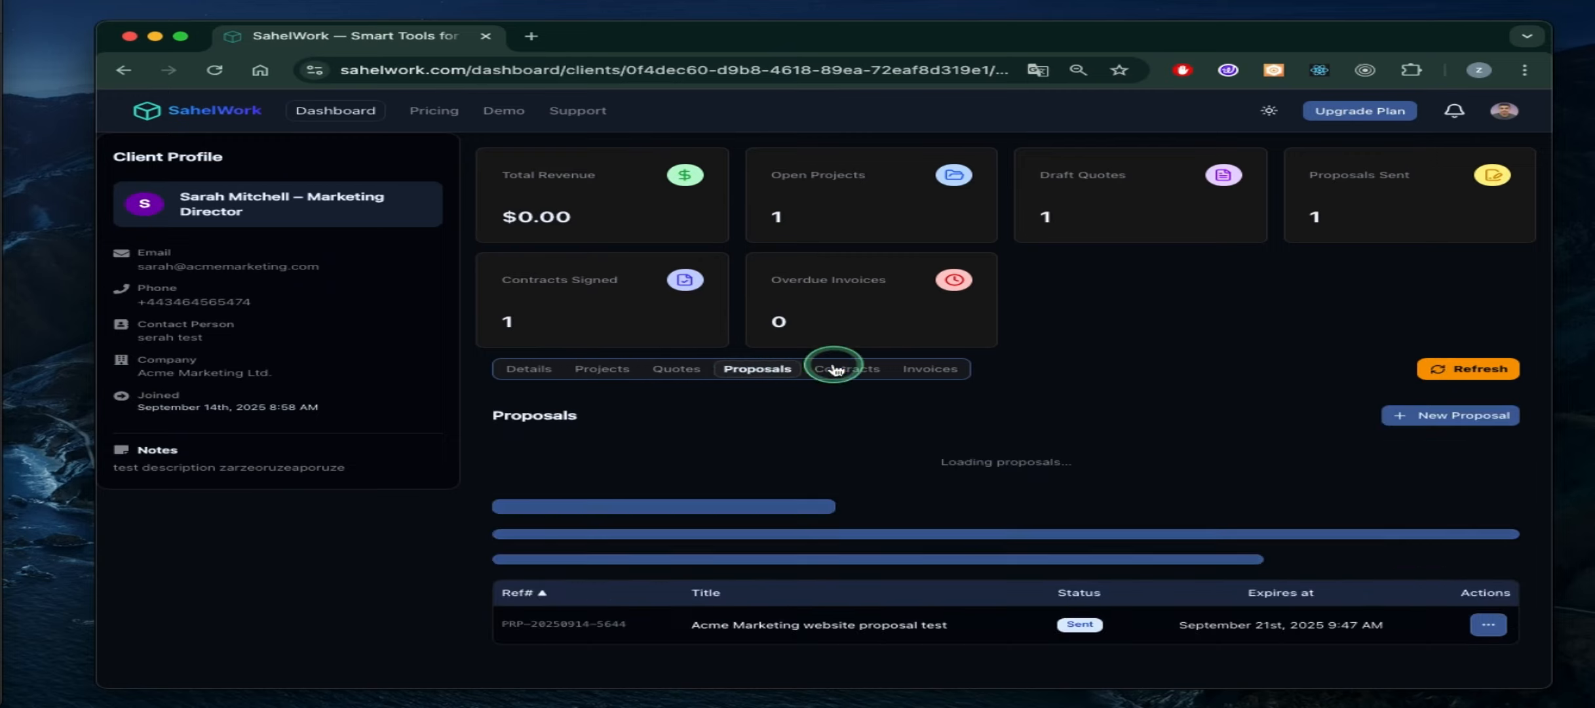
{"action": "left_click", "coordinate": [846, 369]}
{"action": "left_click", "coordinate": [931, 369]}
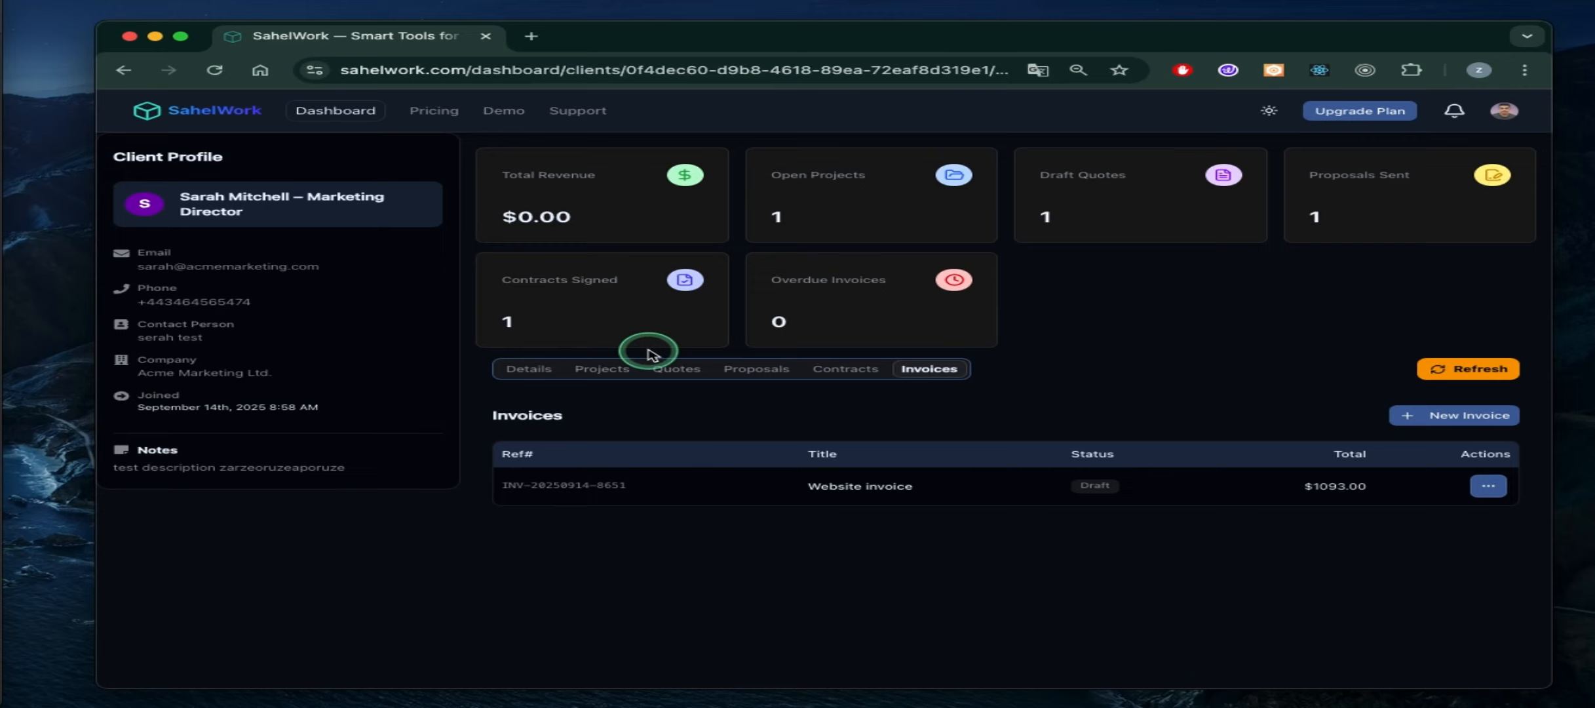
{"action": "left_click", "coordinate": [603, 368]}
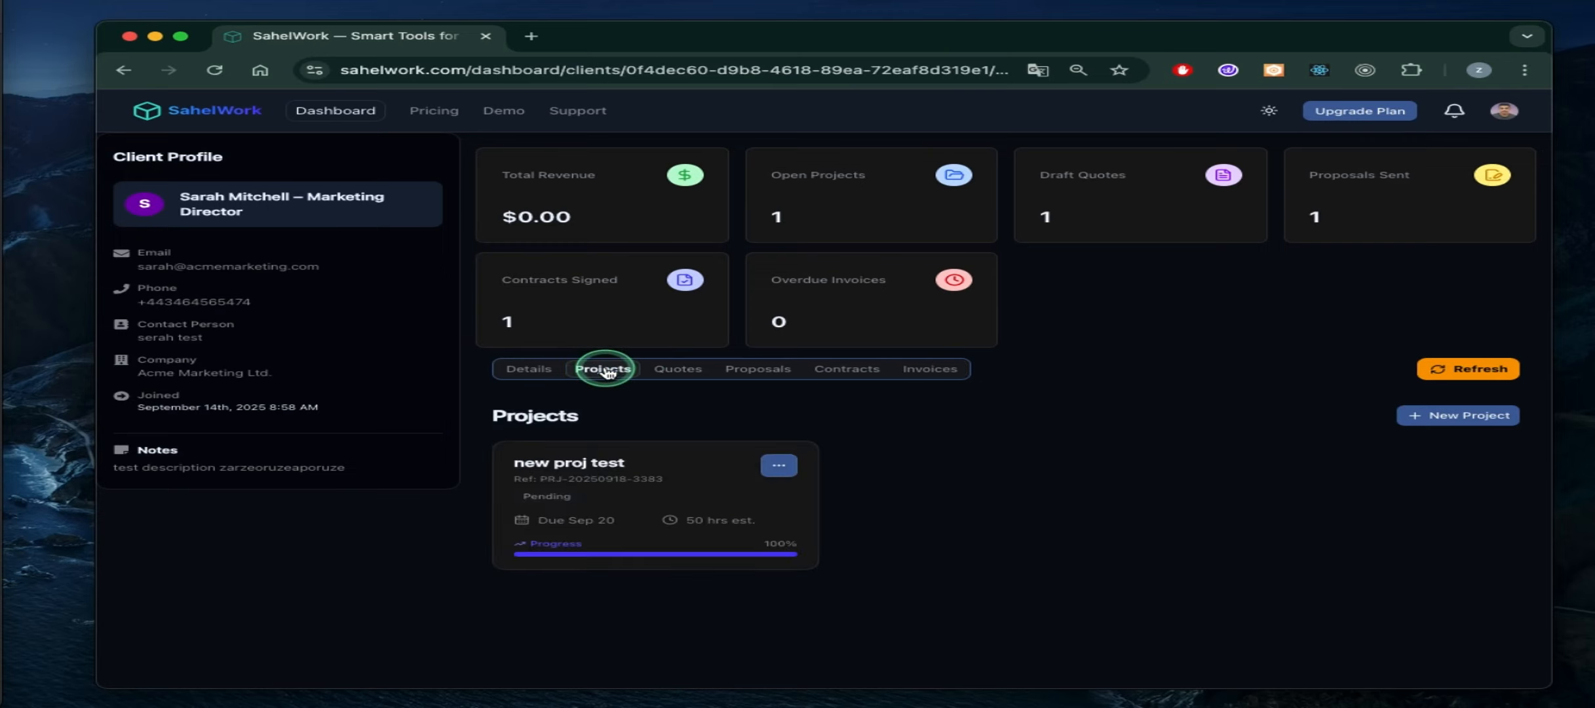
{"action": "left_click", "coordinate": [685, 369]}
{"action": "left_click", "coordinate": [759, 369]}
{"action": "left_click", "coordinate": [842, 372]}
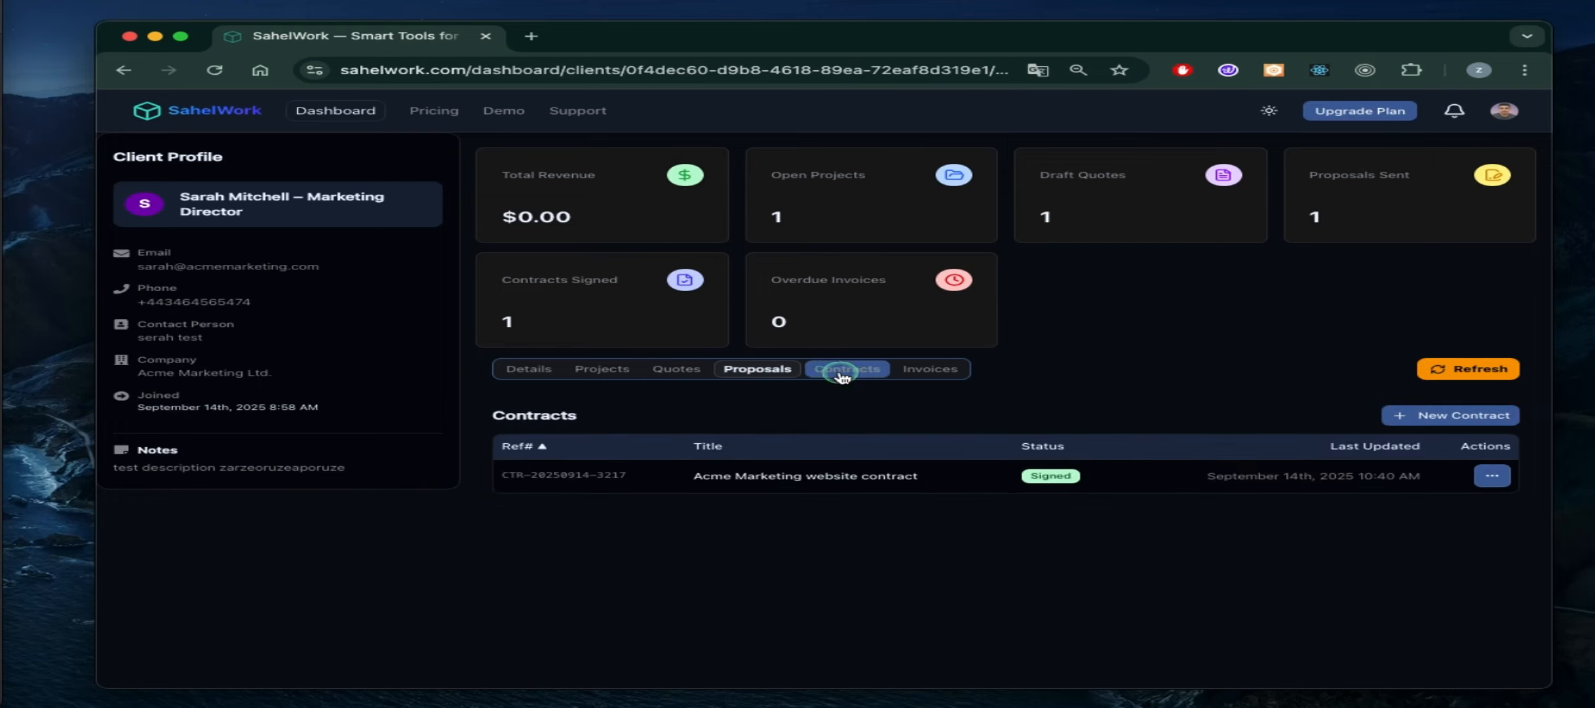
{"action": "left_click", "coordinate": [914, 372]}
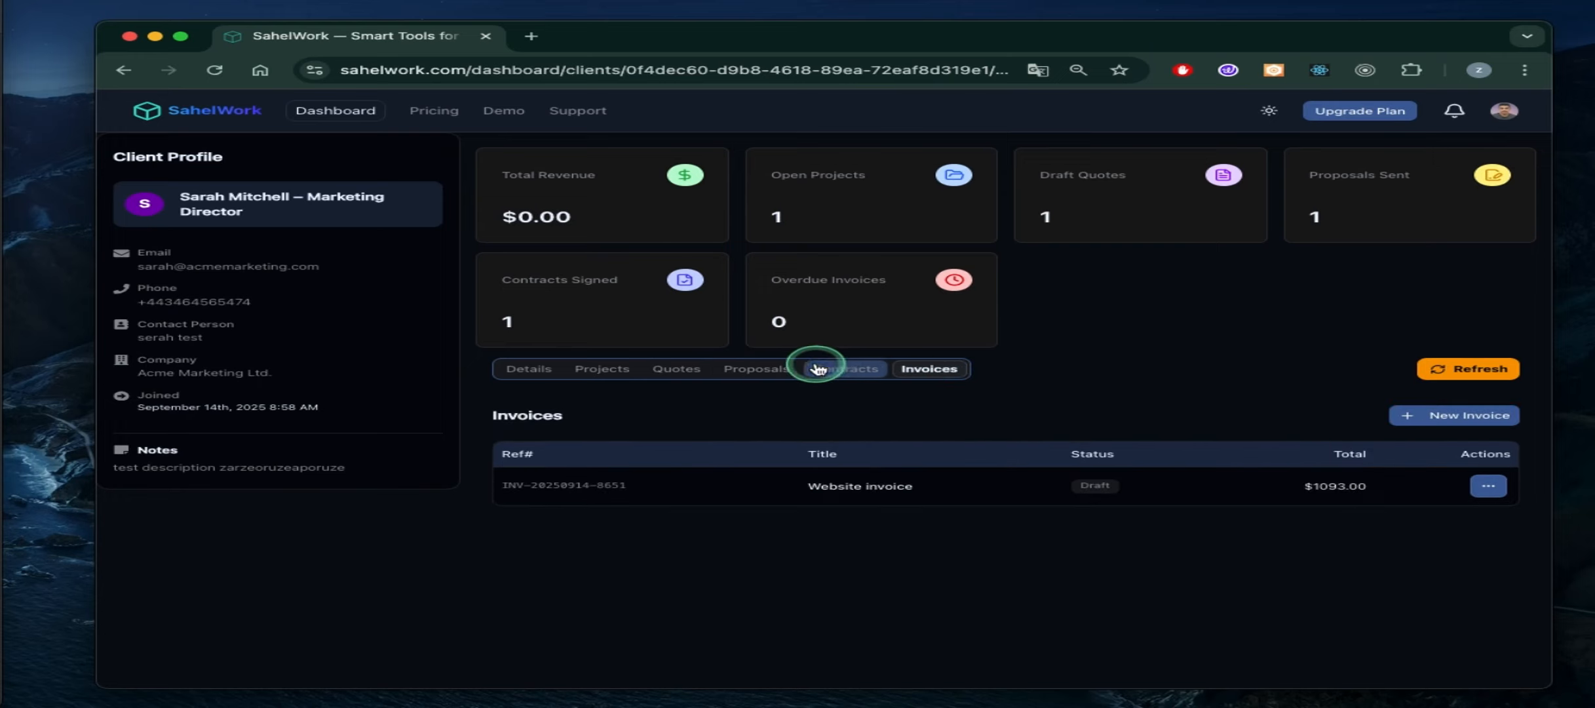
{"action": "left_click", "coordinate": [763, 371]}
{"action": "left_click", "coordinate": [685, 374]}
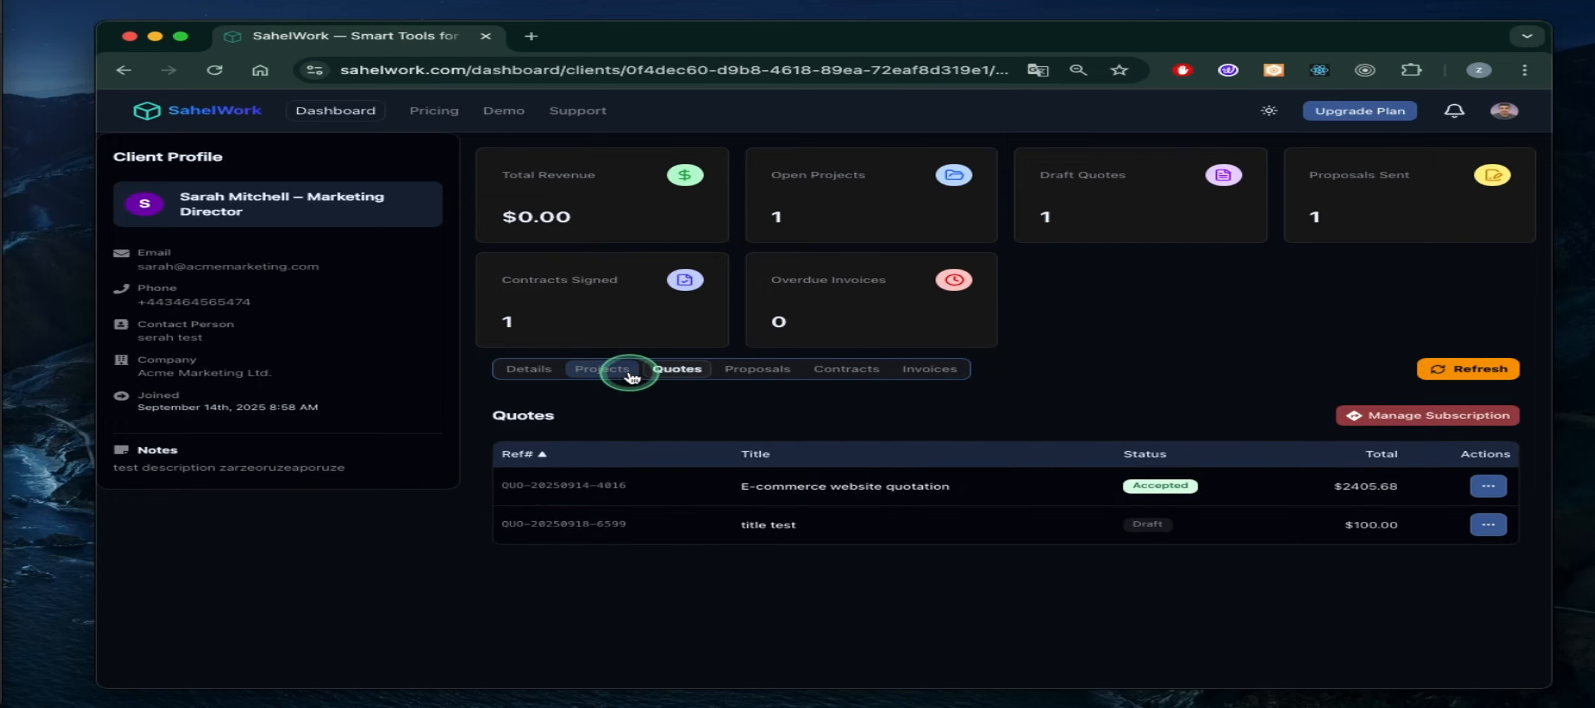
{"action": "left_click", "coordinate": [616, 369]}
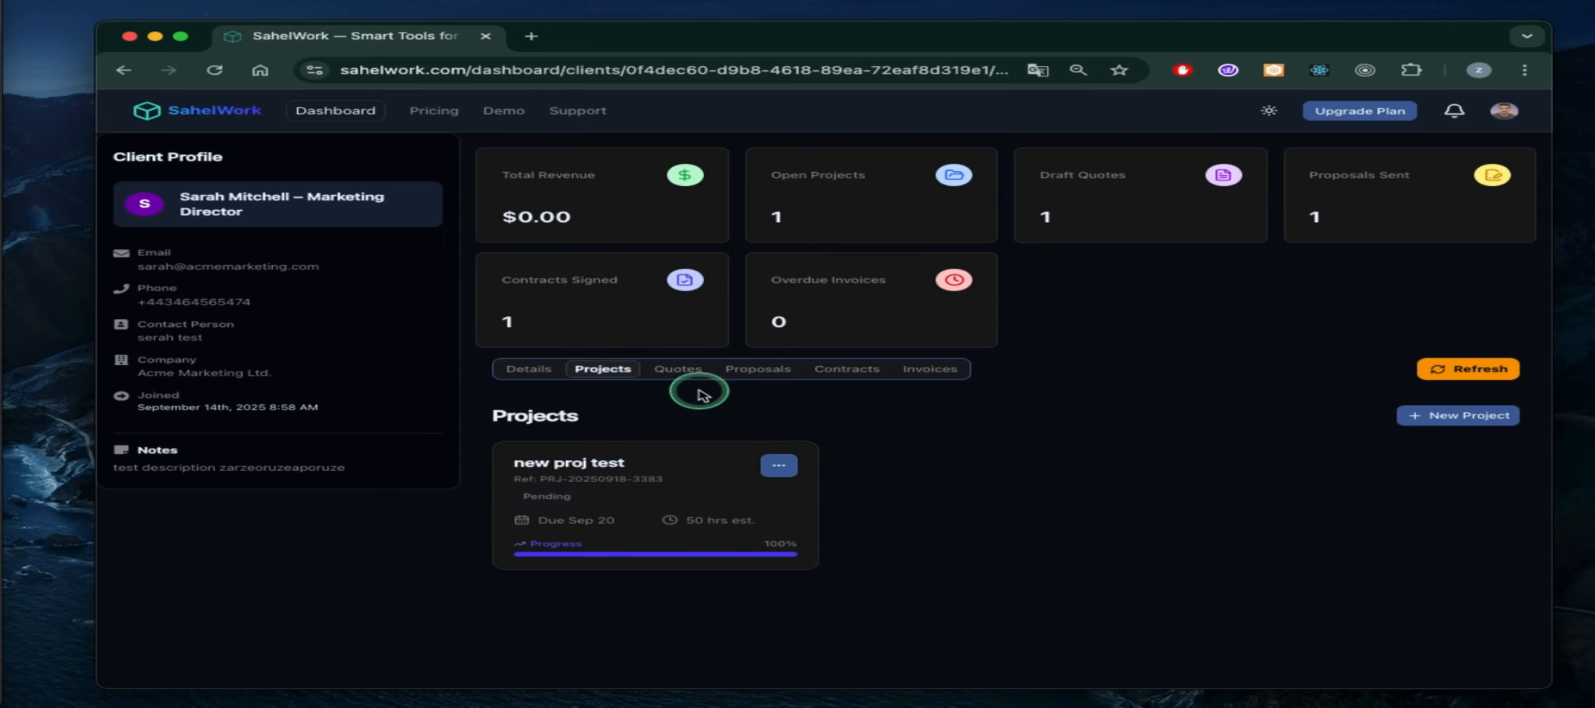
{"action": "left_click", "coordinate": [154, 37]}
{"action": "left_click", "coordinate": [963, 705]}
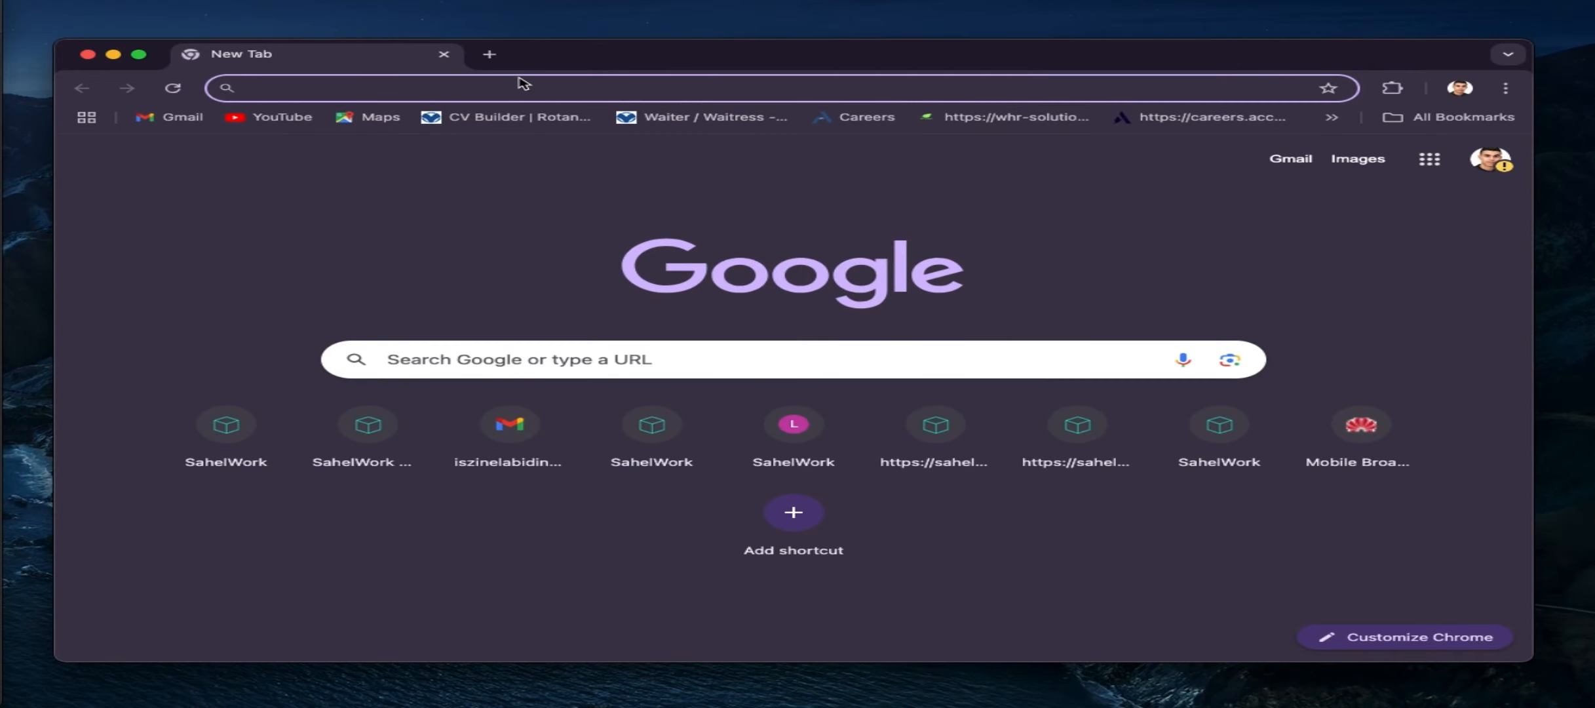
Search Google for 'sahelwork' and scroll through the results
{"action": "type", "text": "sa"}
{"action": "type", "text": "h"}
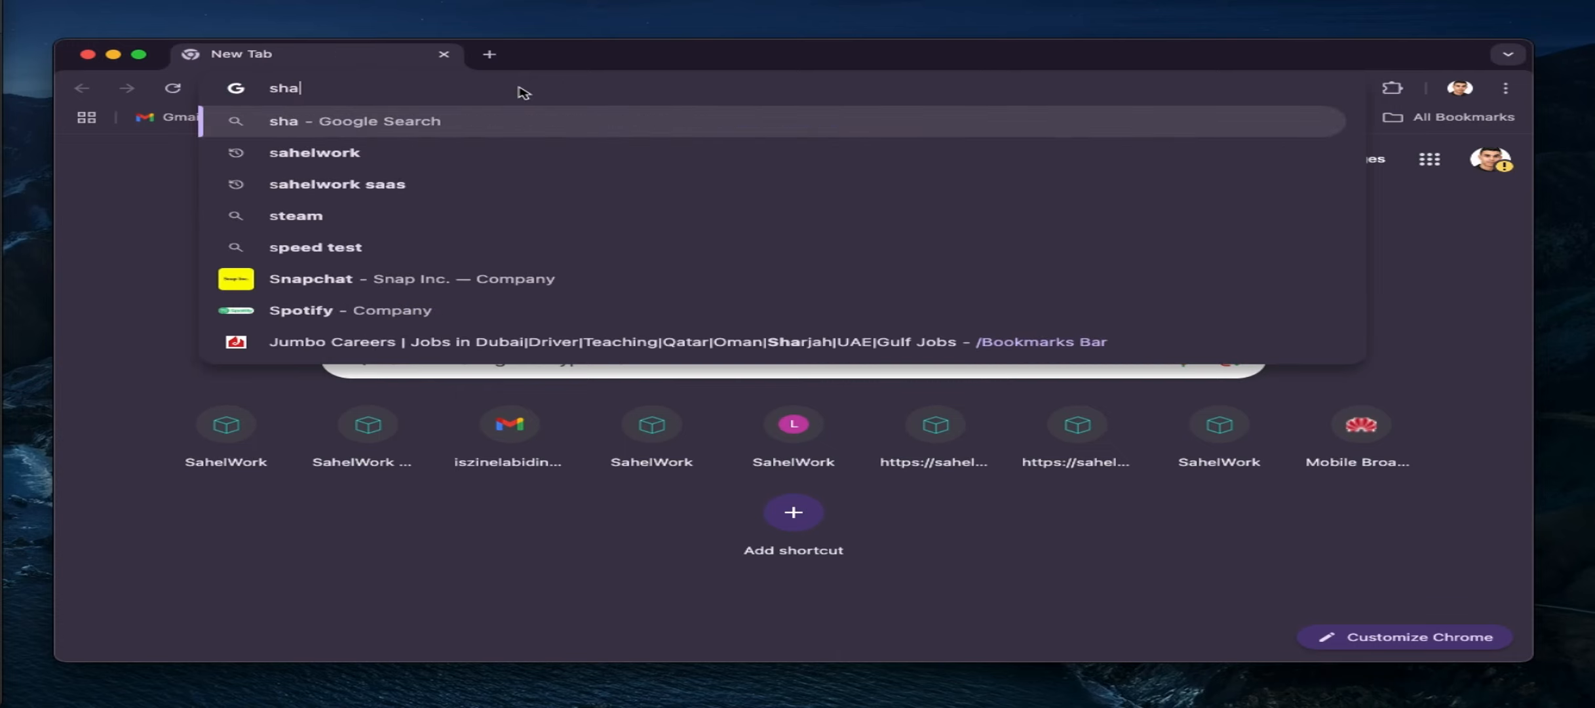
{"action": "key", "text": "BackSpace"}
{"action": "type", "text": "ahelwork"}
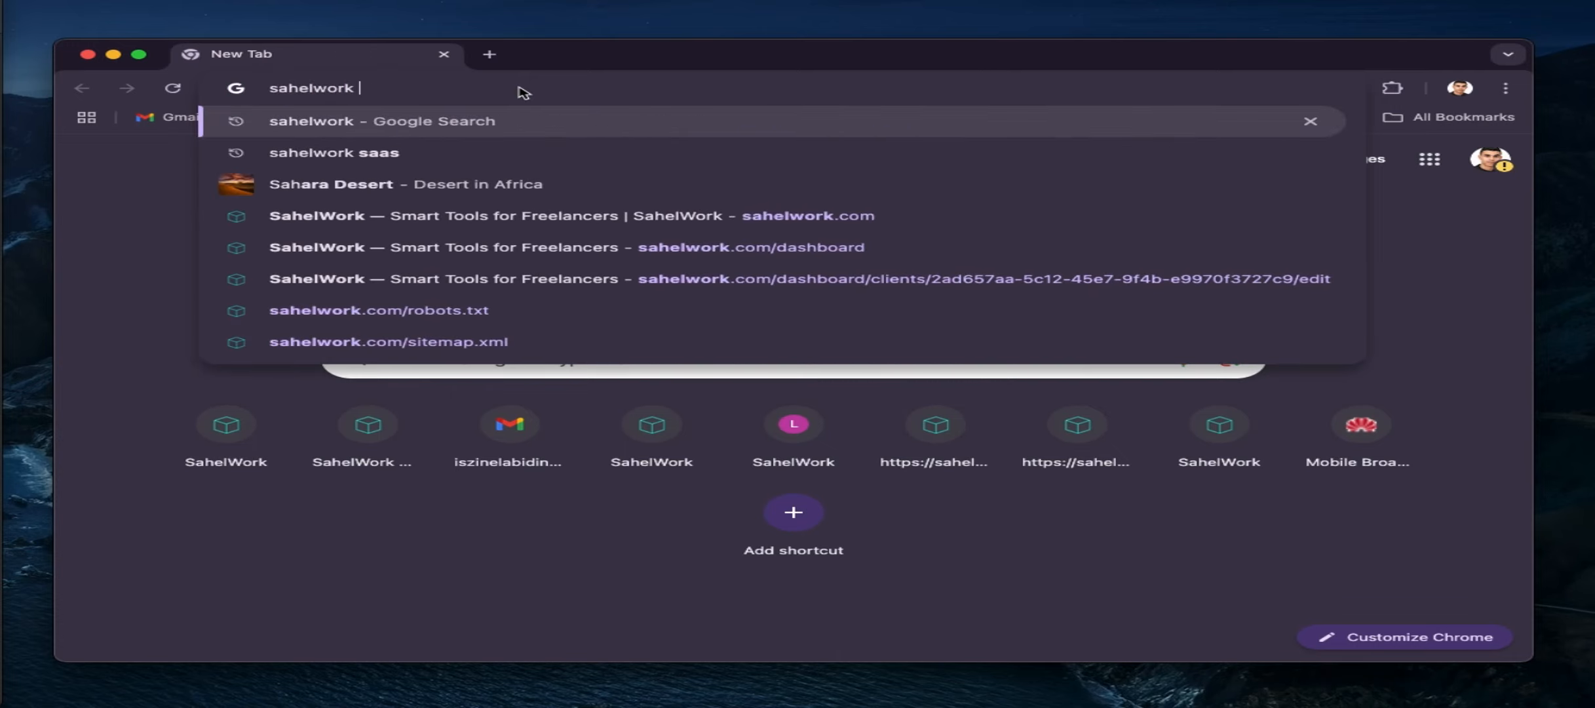
{"action": "key", "text": "Return"}
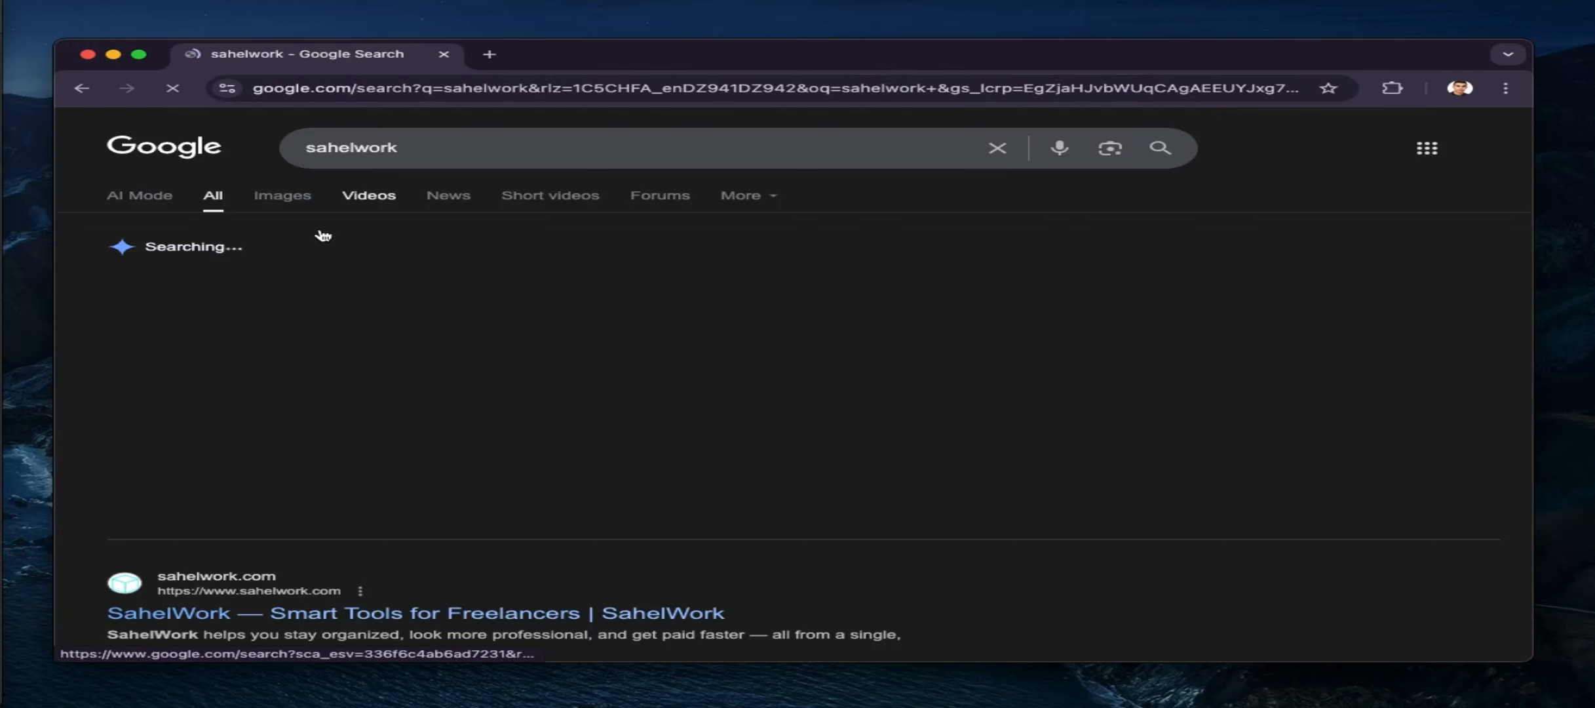
{"action": "scroll", "coordinate": [452, 249], "scroll_direction": "down", "scroll_amount": 2}
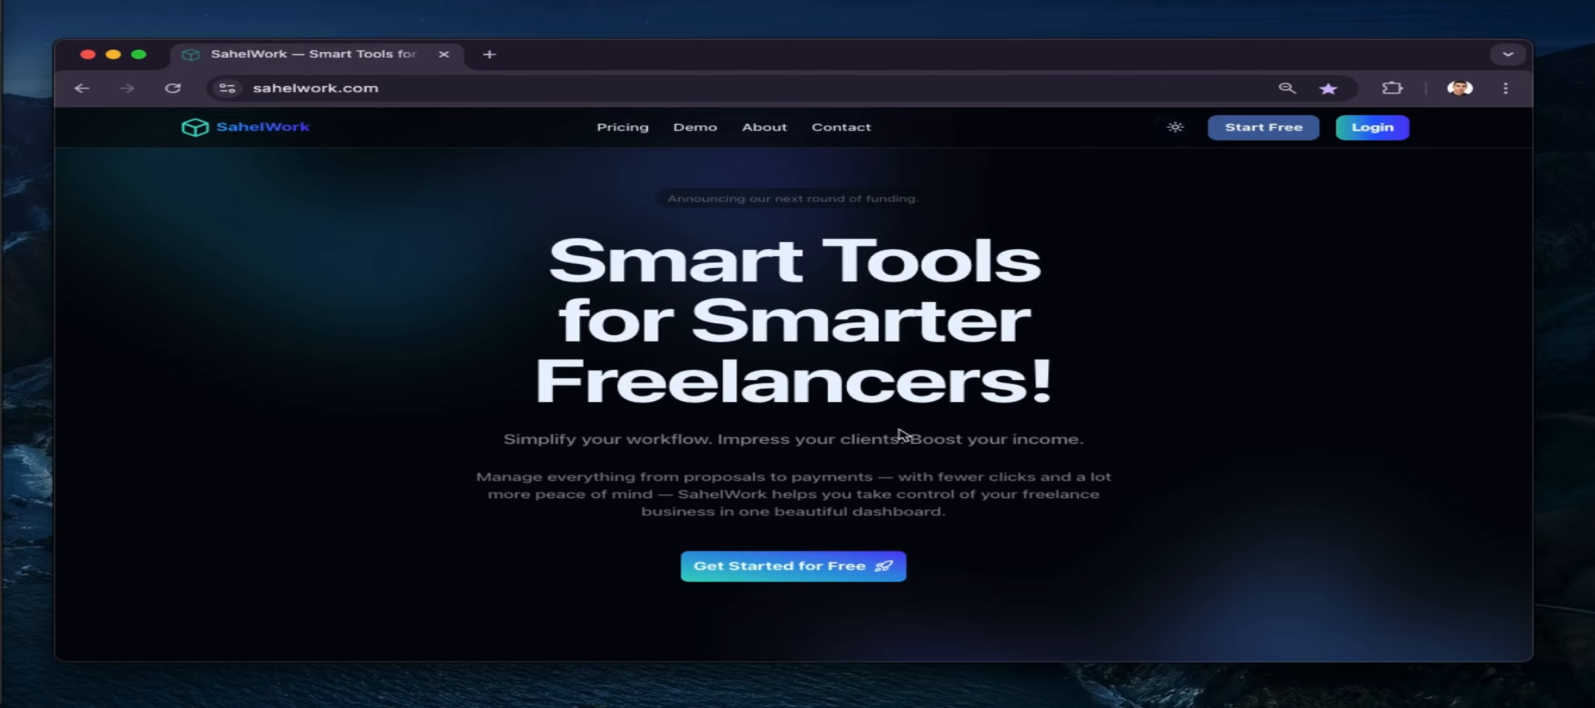
Sign up for SahelWork with a Google account and continue to sahelwork.com
{"action": "scroll", "coordinate": [767, 544], "scroll_direction": "down", "scroll_amount": 1}
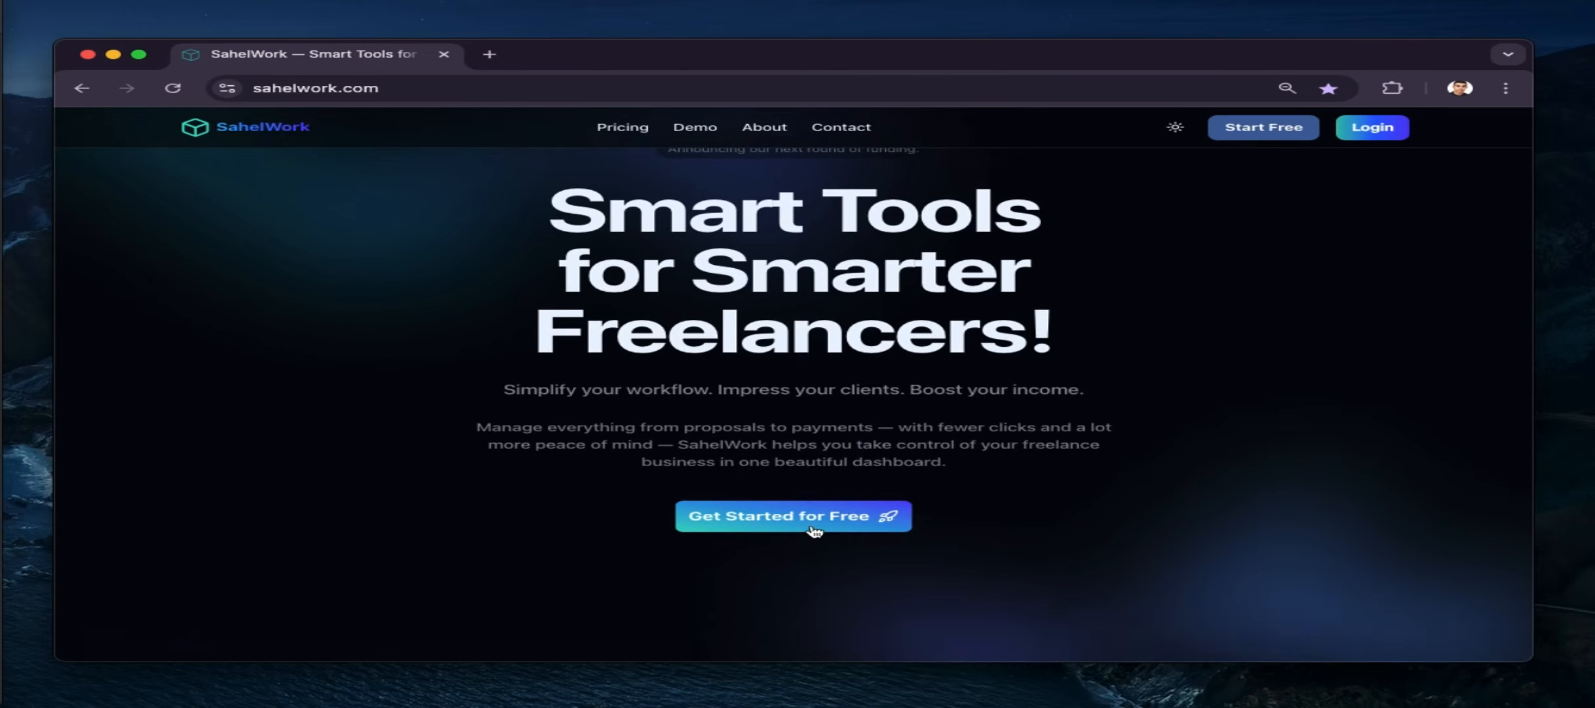
{"action": "left_click", "coordinate": [813, 529]}
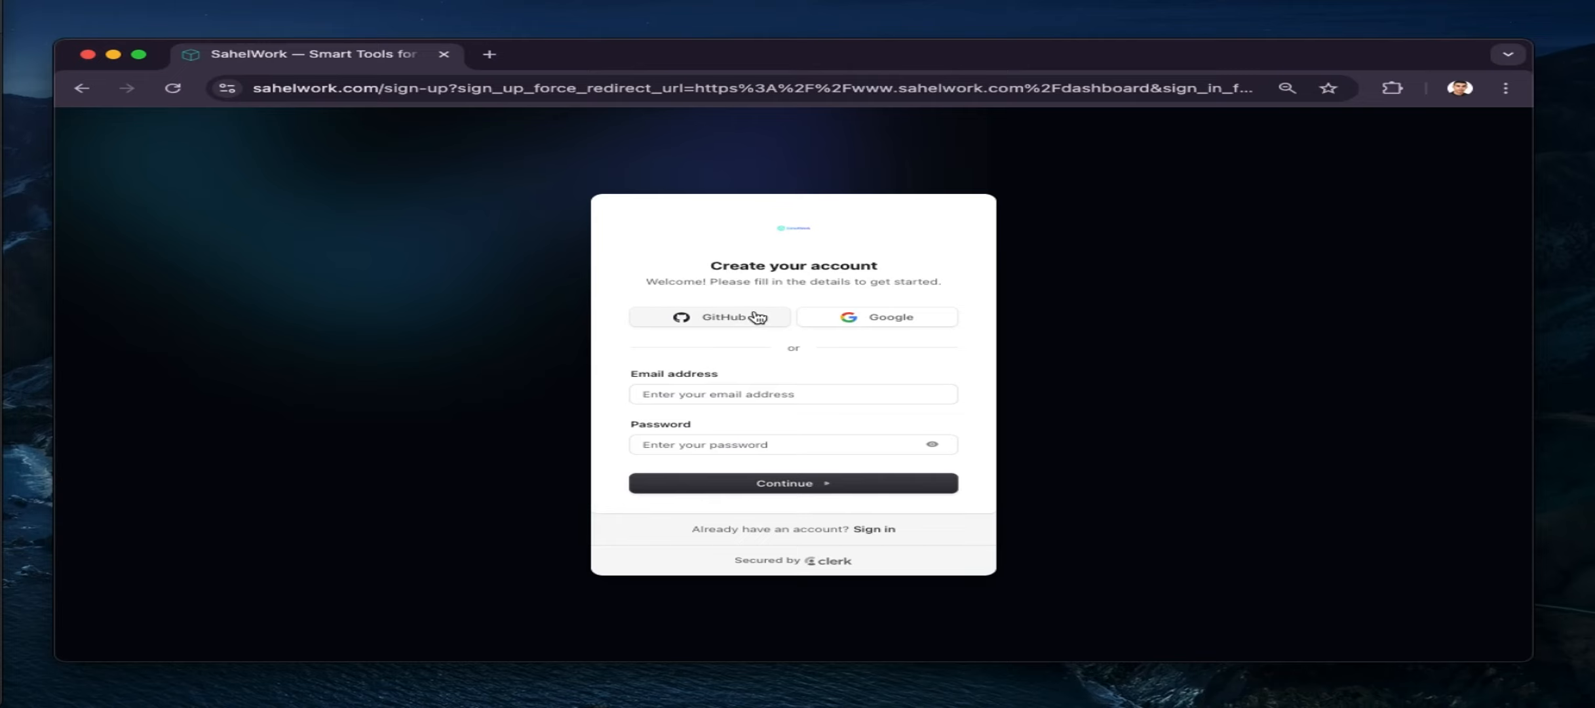
{"action": "left_click", "coordinate": [901, 320]}
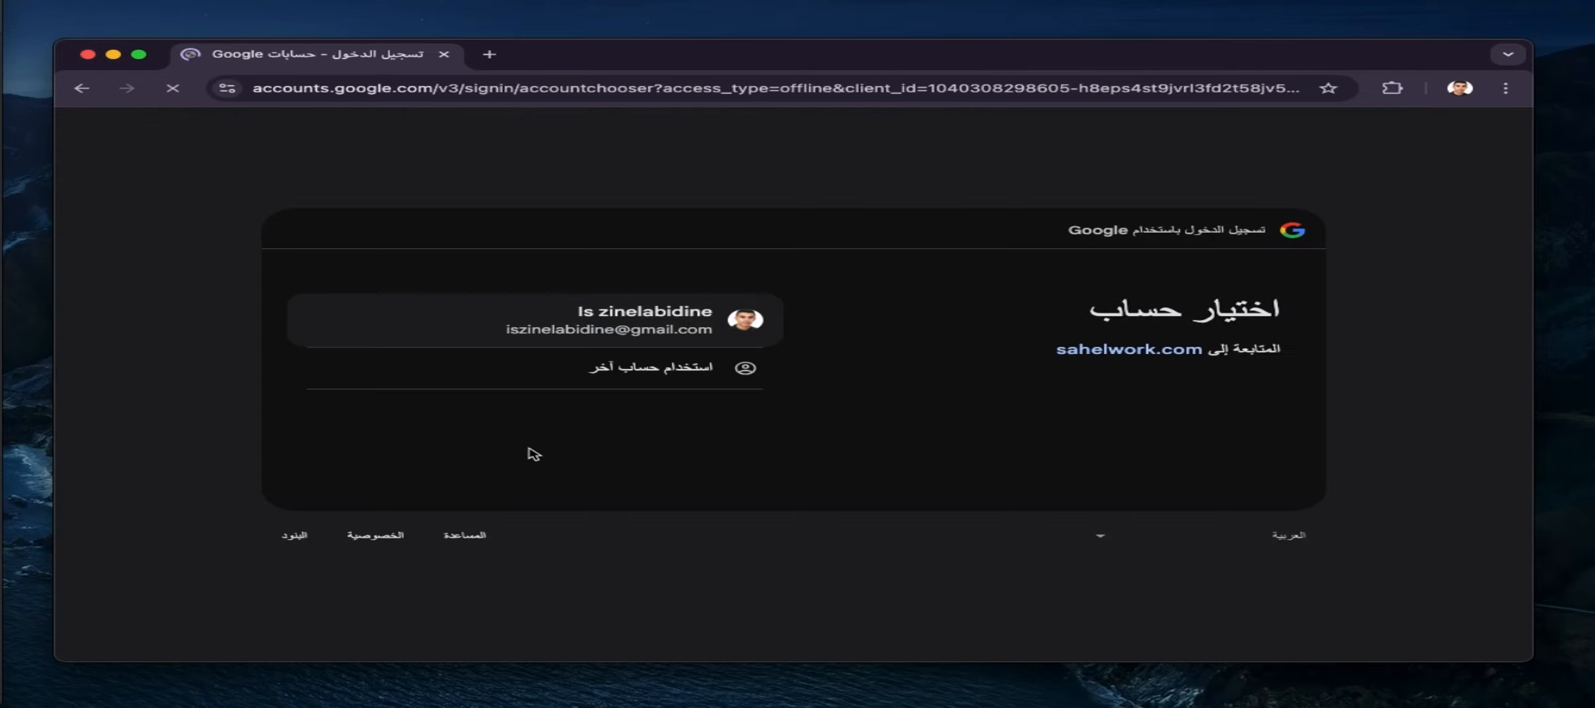
{"action": "left_click", "coordinate": [601, 331]}
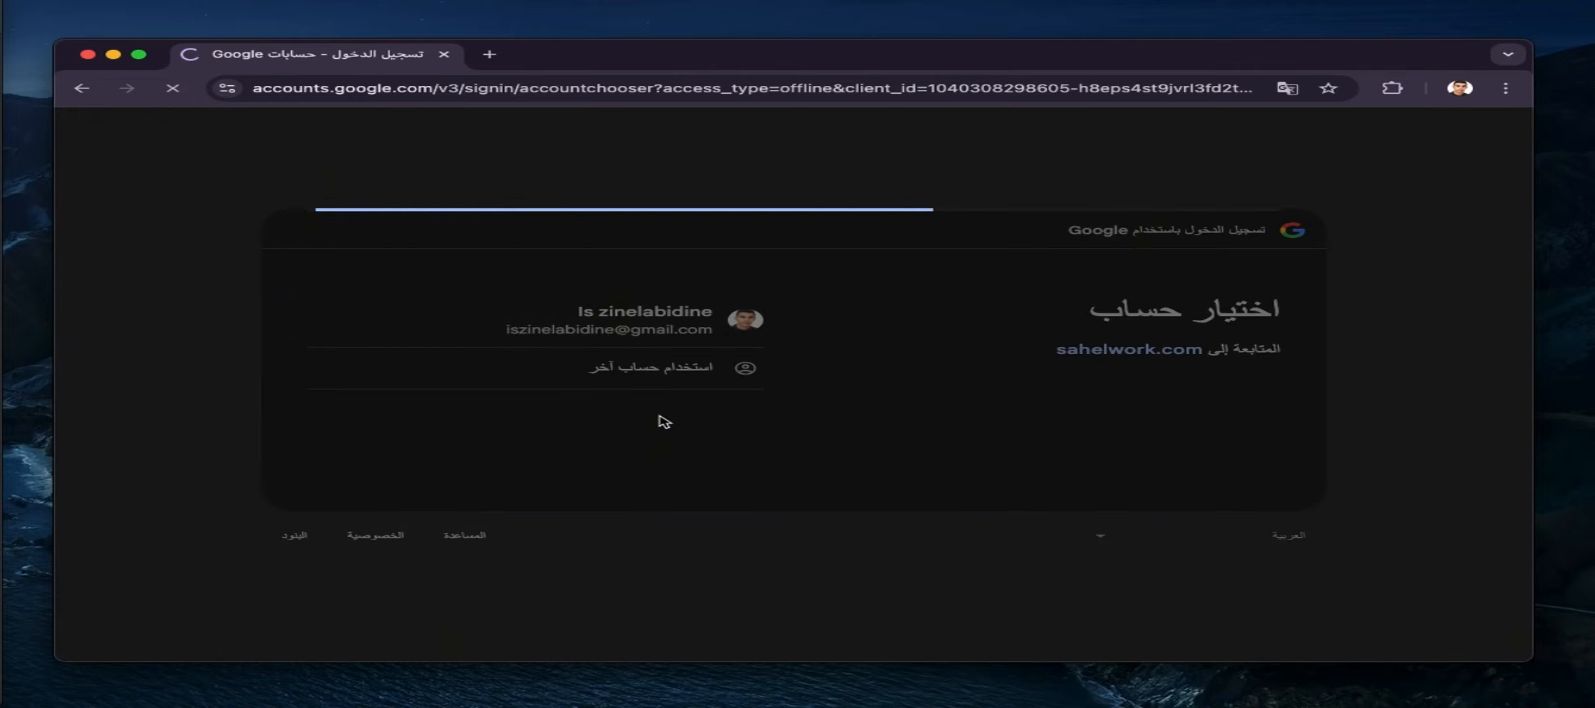
{"action": "left_click", "coordinate": [423, 472]}
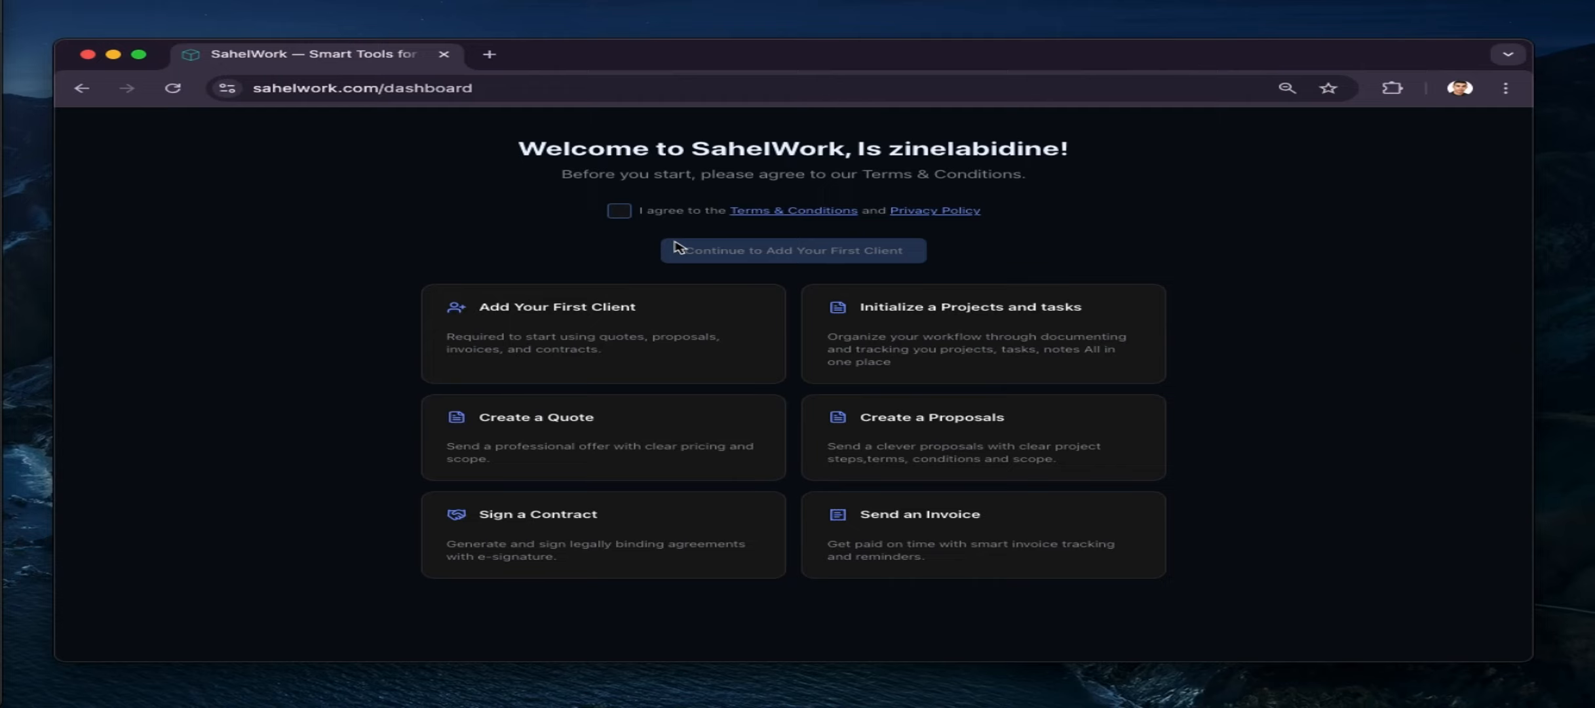
Read and accept the Terms & Conditions, then continue to adding the first client
{"action": "left_click", "coordinate": [778, 217]}
{"action": "scroll", "coordinate": [655, 394], "scroll_direction": "down", "scroll_amount": 5}
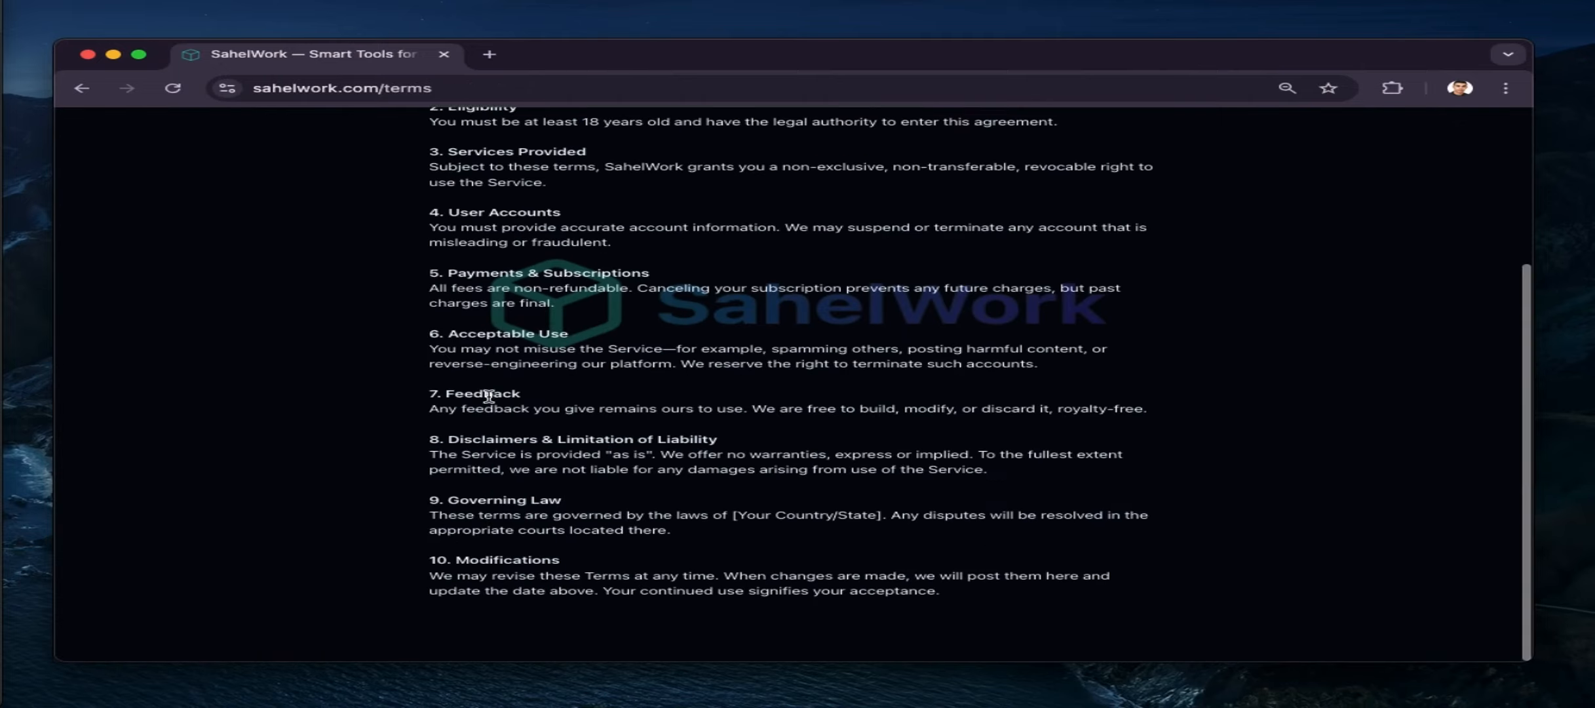
{"action": "scroll", "coordinate": [125, 164], "scroll_direction": "up", "scroll_amount": 5}
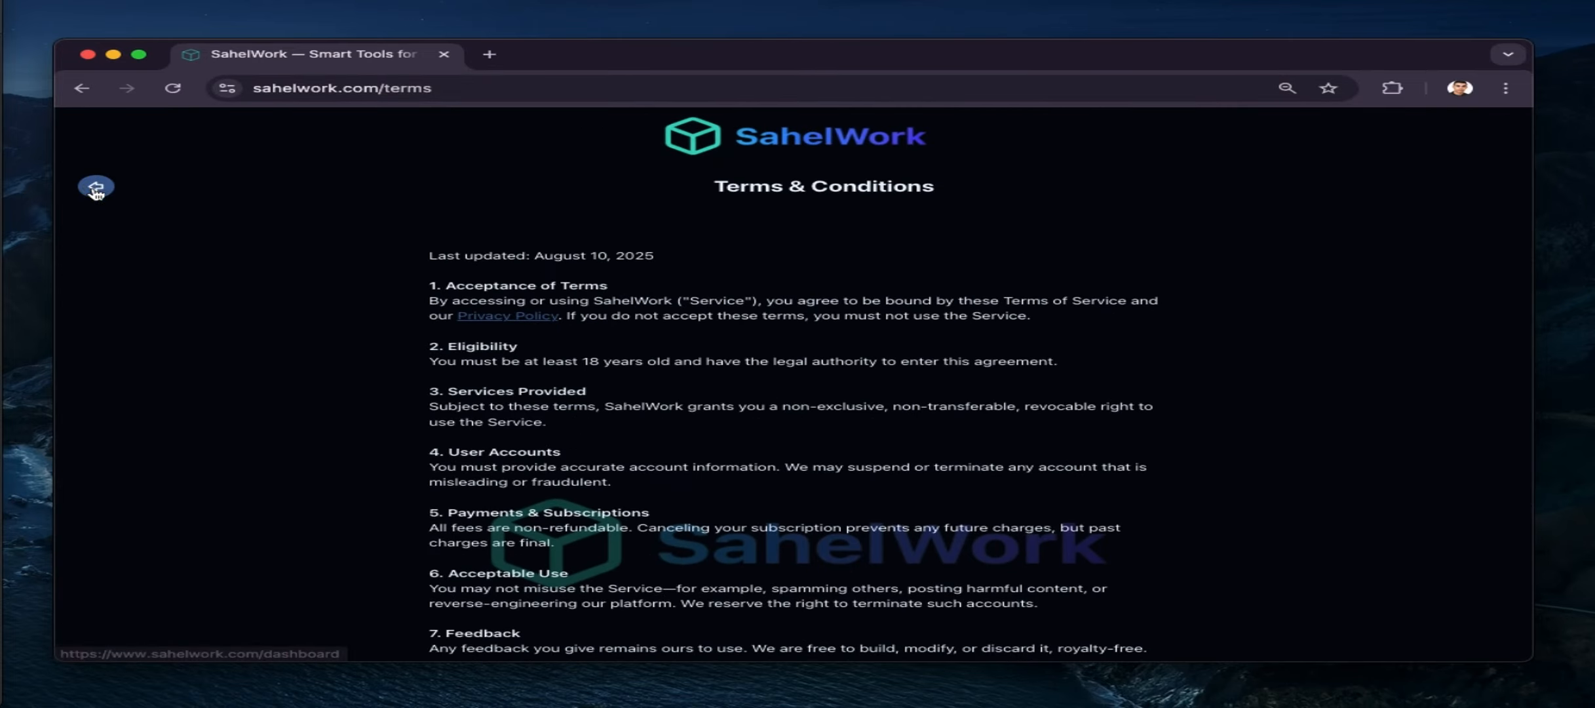
{"action": "left_click", "coordinate": [95, 190]}
{"action": "left_click", "coordinate": [620, 211]}
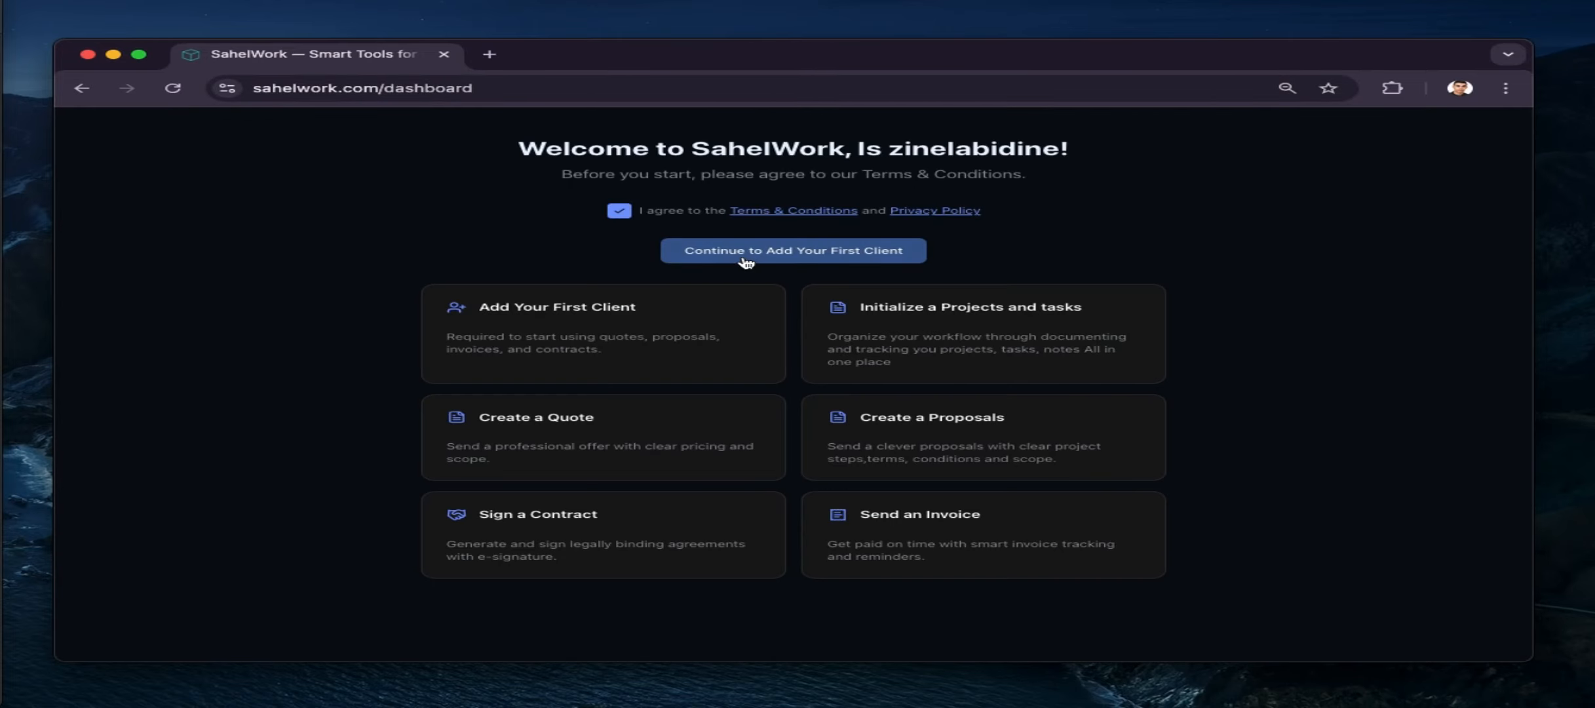
{"action": "left_click", "coordinate": [747, 260]}
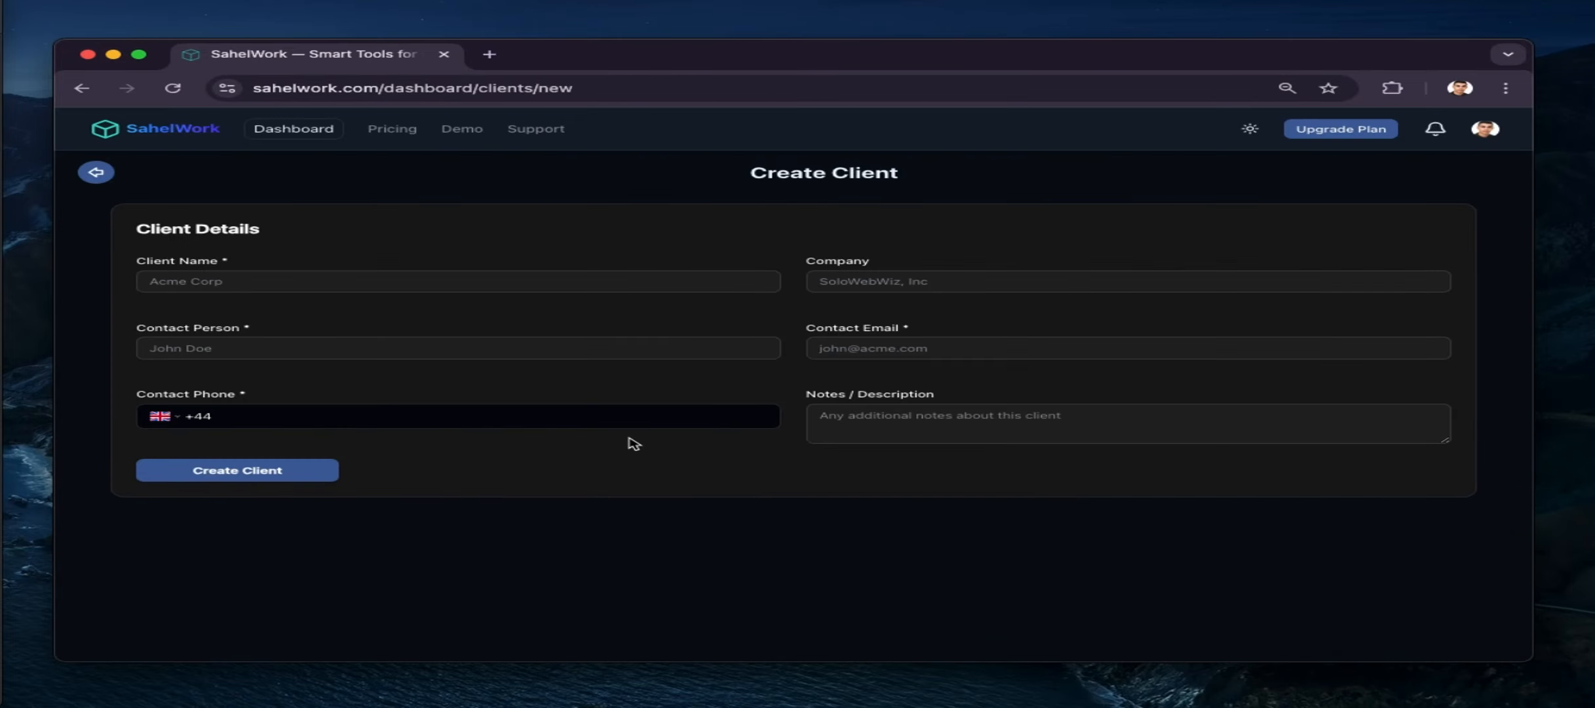
Enter the client's name, company soloweb, contact person's name and contact e-mail
{"action": "left_click", "coordinate": [324, 284]}
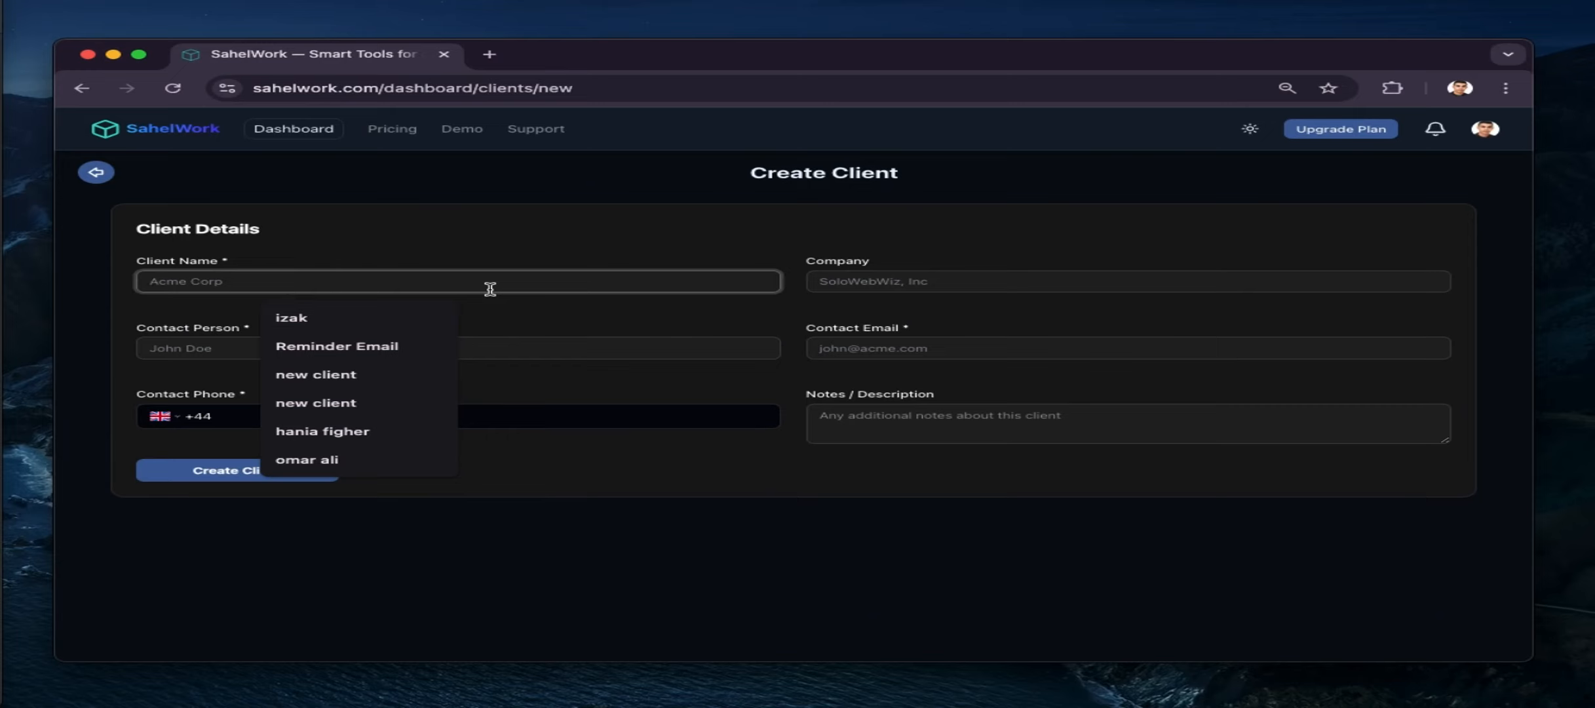
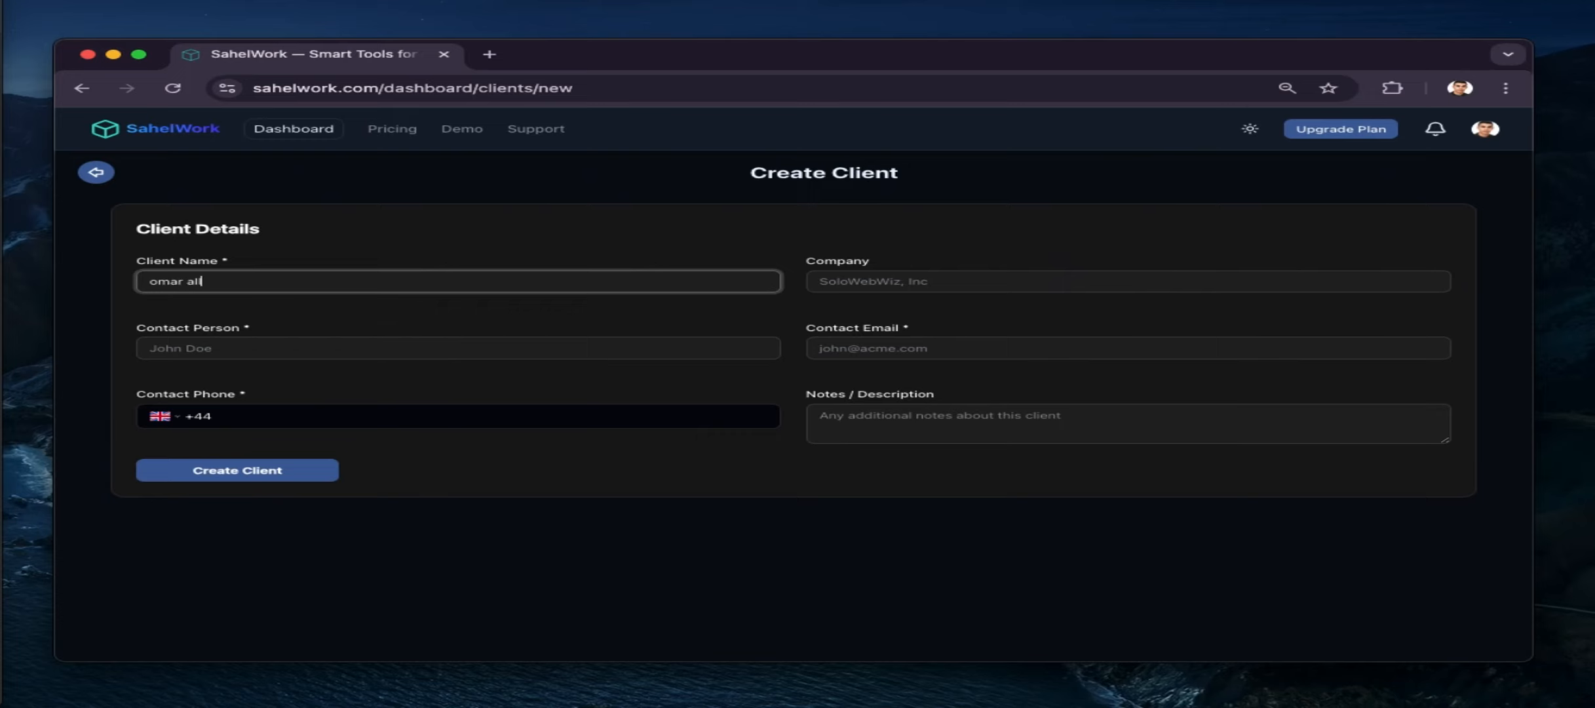
{"action": "left_click", "coordinate": [918, 281]}
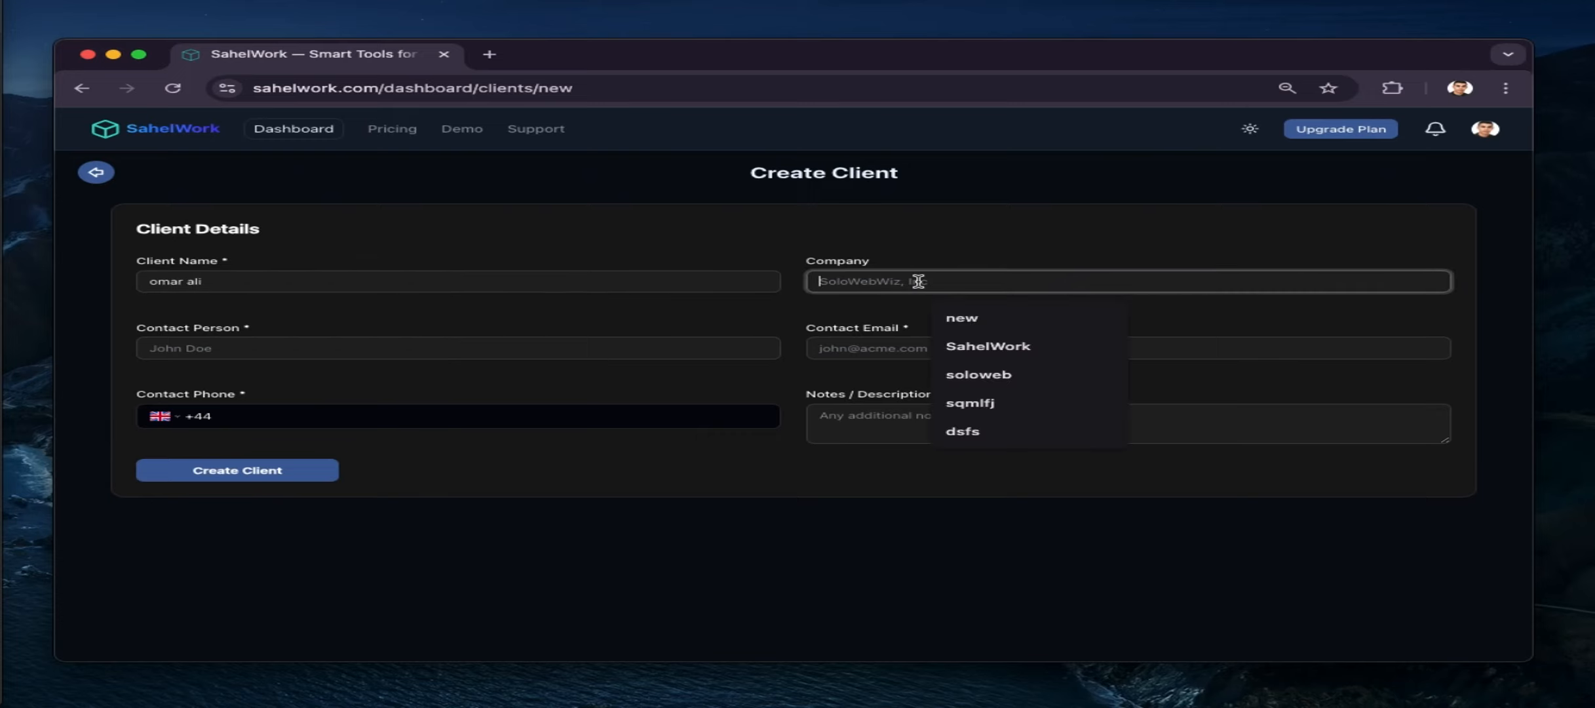
{"action": "left_click", "coordinate": [956, 374]}
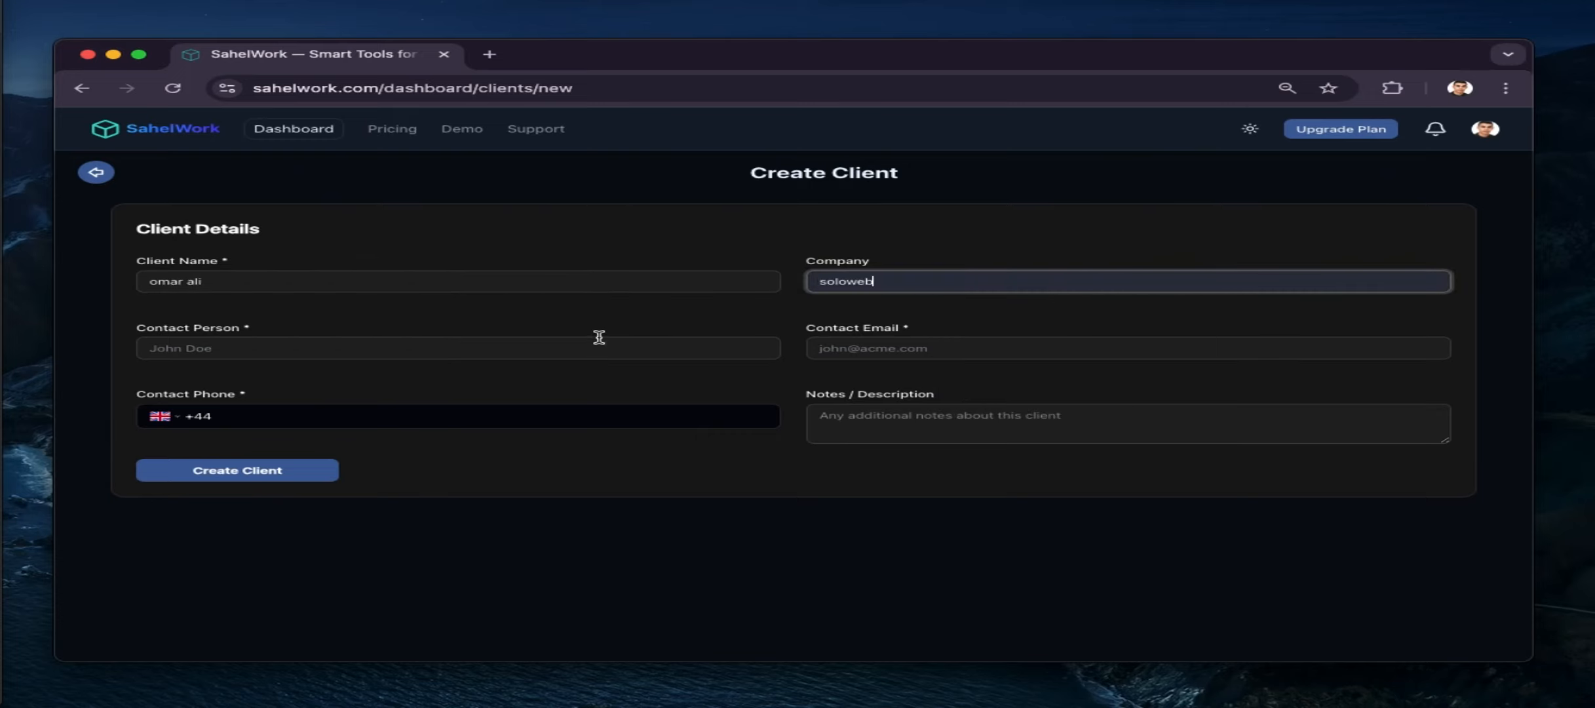
{"action": "left_click", "coordinate": [526, 341]}
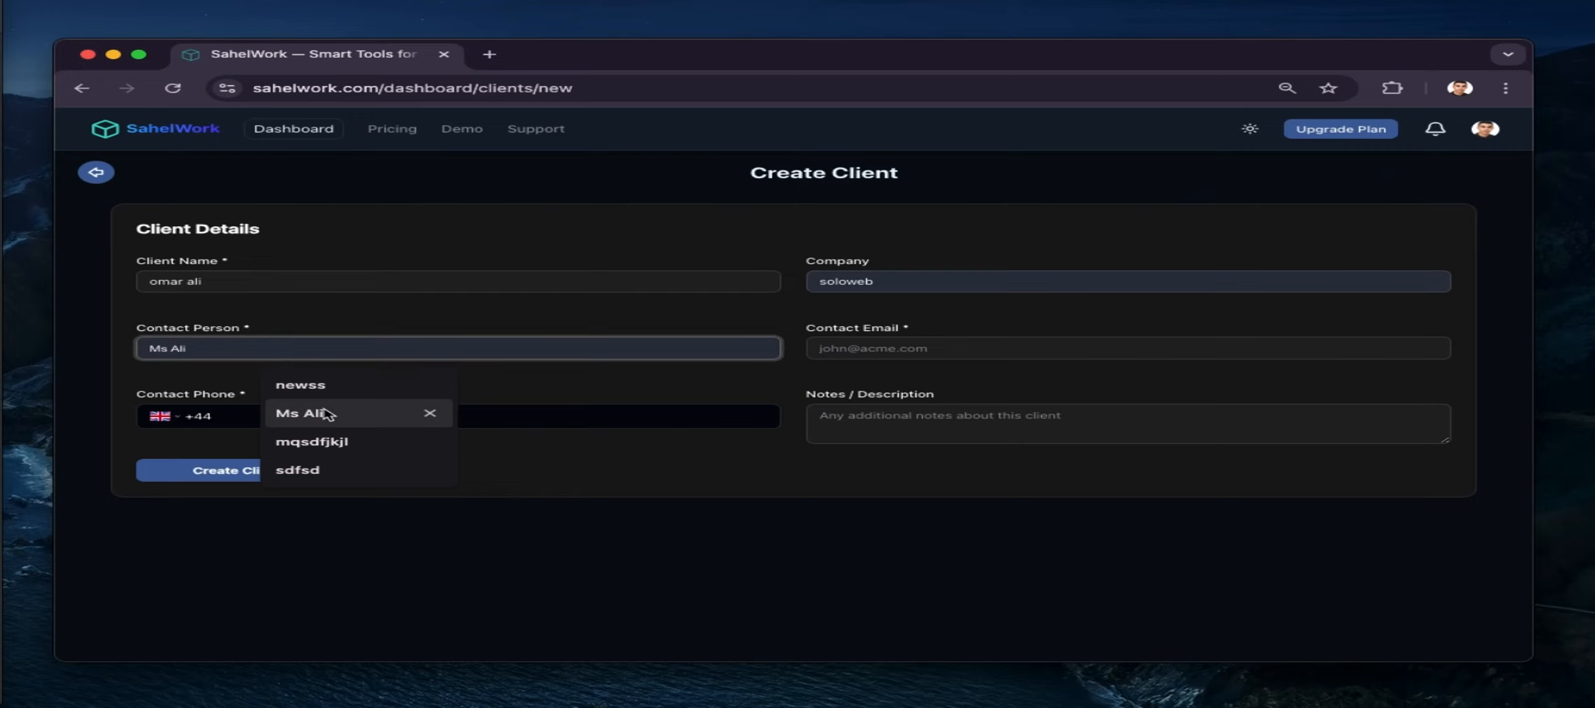
{"action": "left_click", "coordinate": [323, 411]}
{"action": "left_click", "coordinate": [845, 357]}
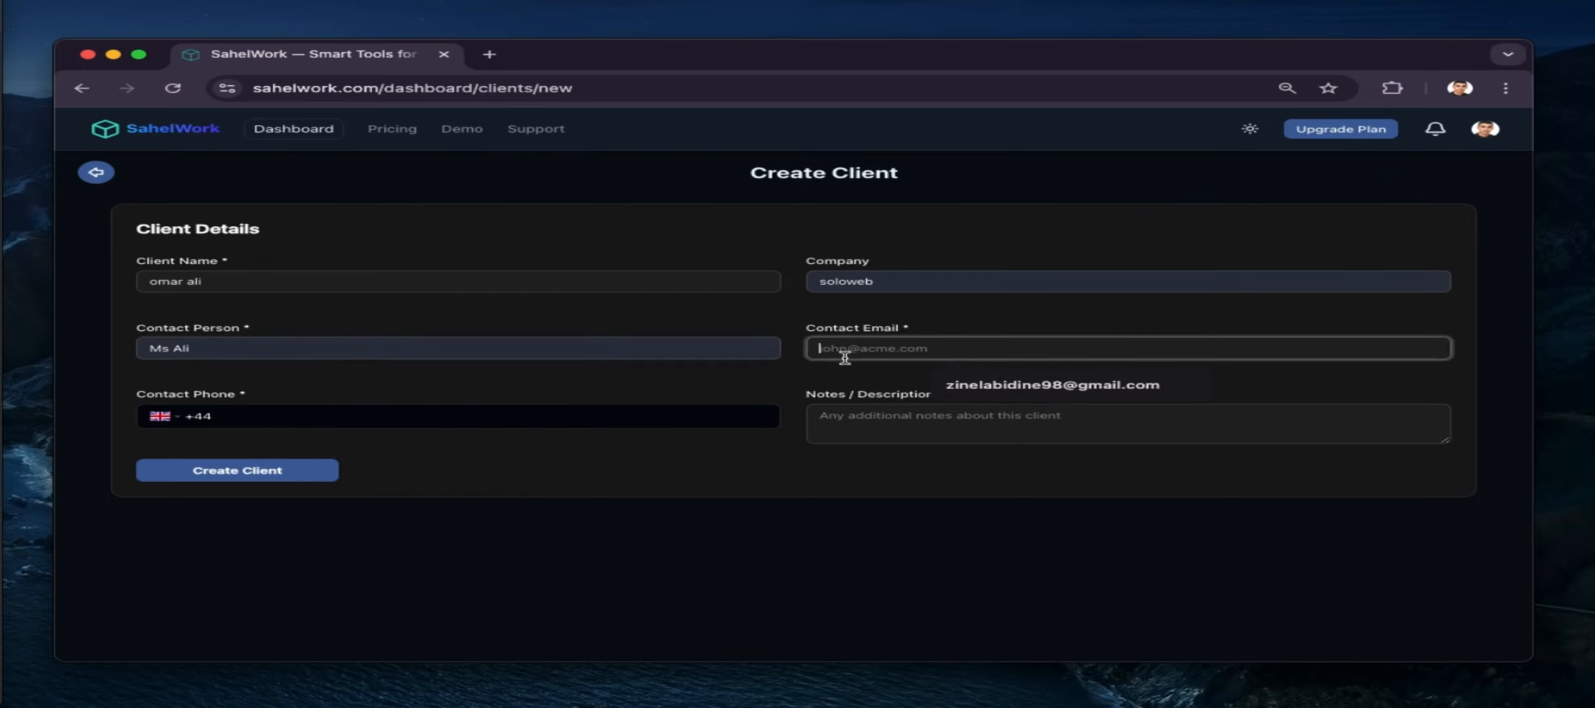
{"action": "left_click", "coordinate": [995, 386]}
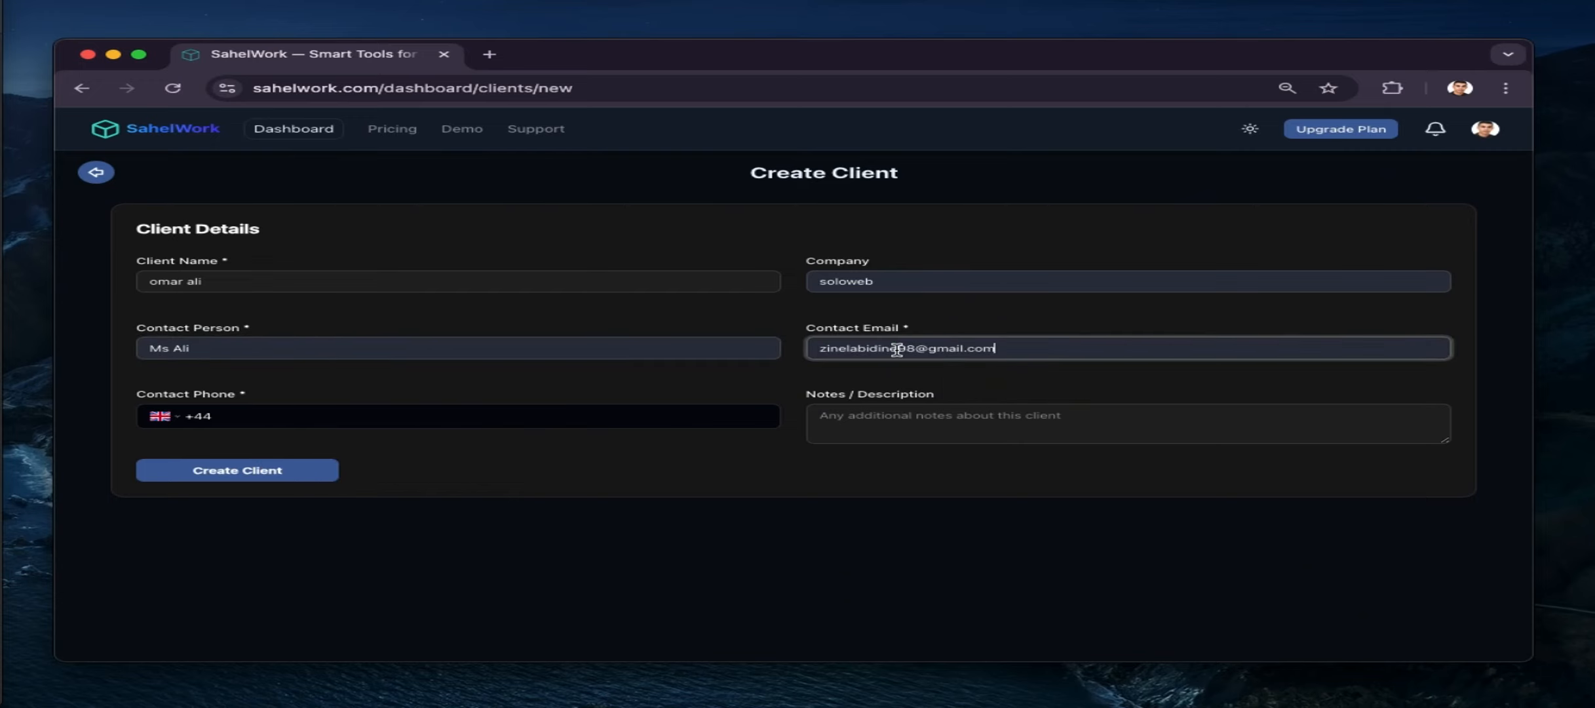
Add a United Arab Emirates phone number and a test note, then create the client
{"action": "left_click", "coordinate": [475, 414]}
{"action": "left_click", "coordinate": [159, 418]}
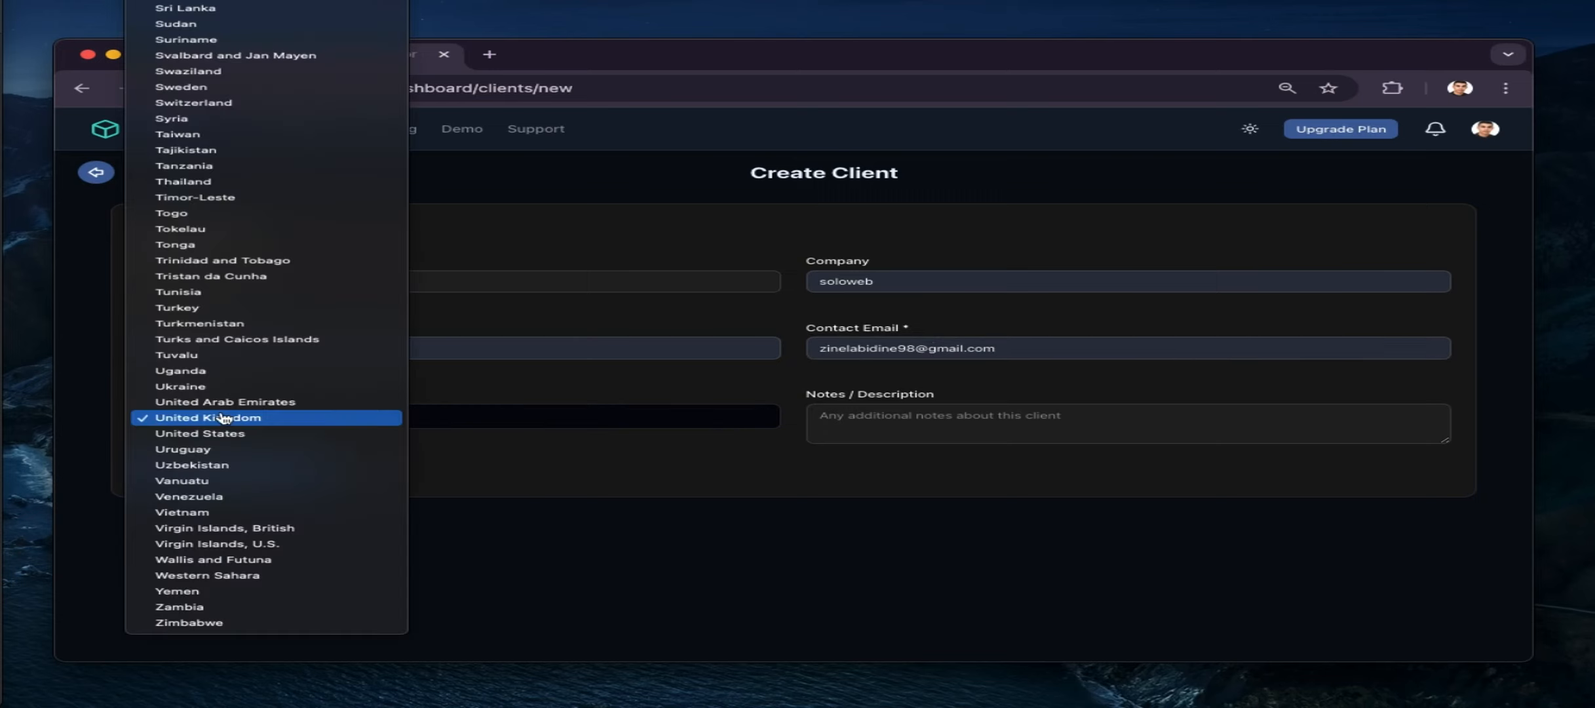
{"action": "left_click", "coordinate": [307, 403]}
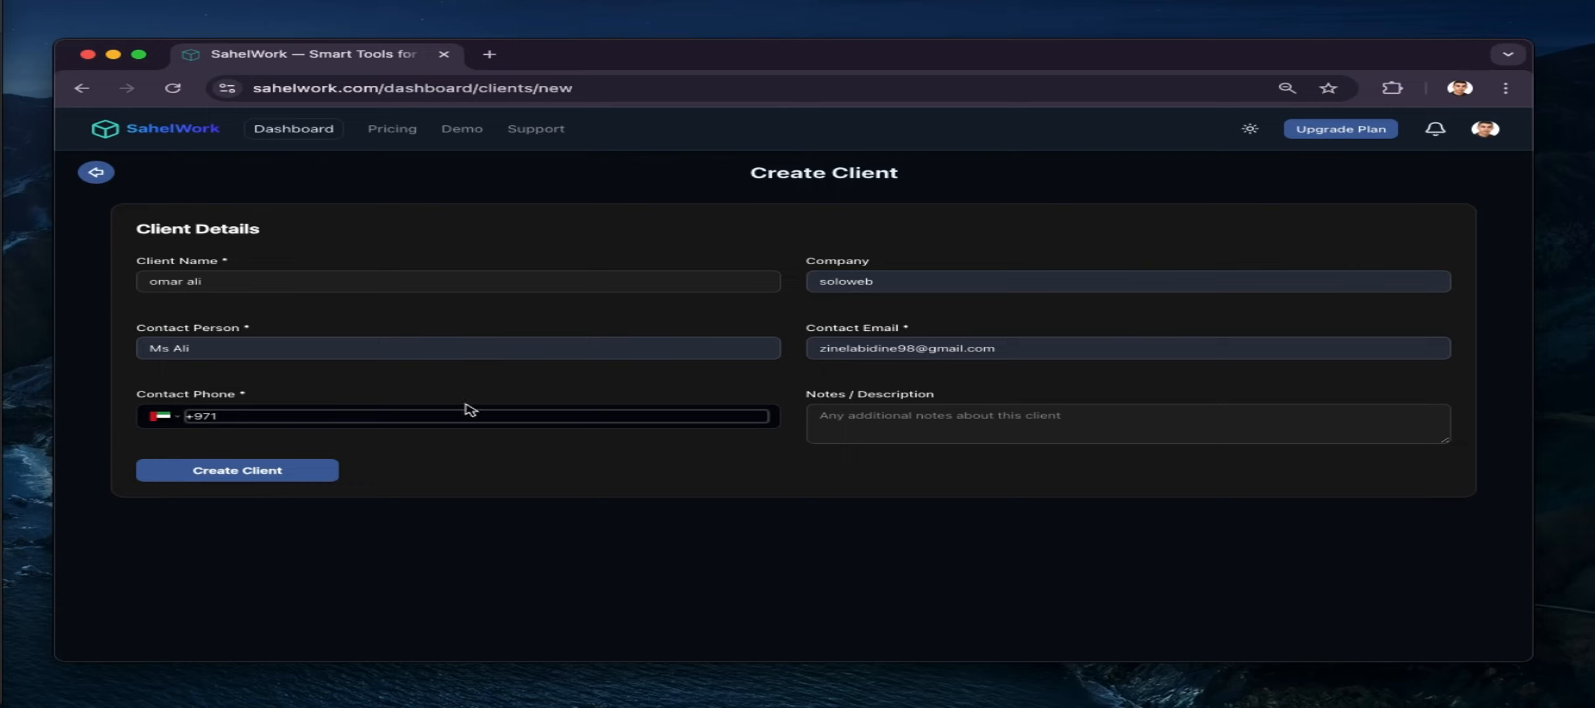
{"action": "left_click", "coordinate": [857, 426]}
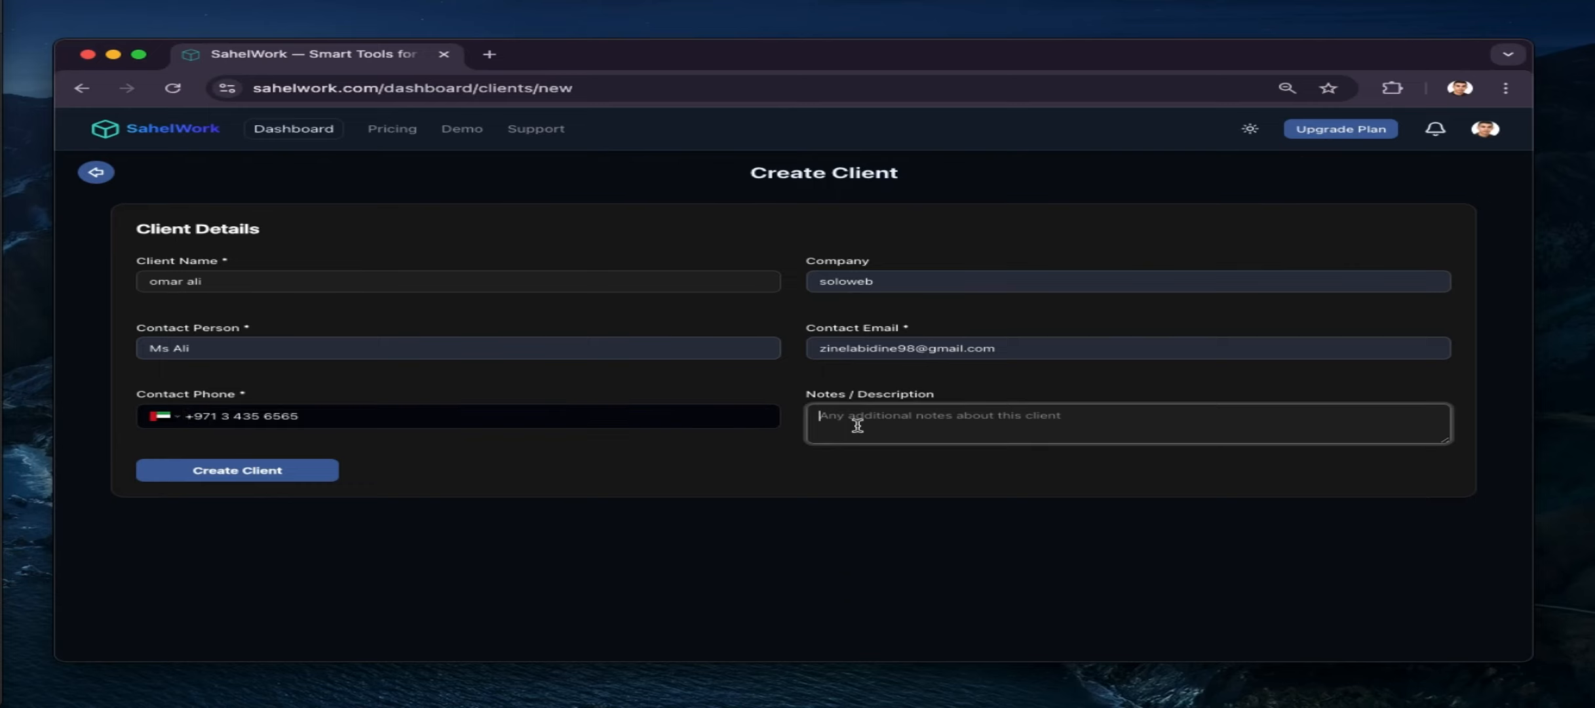
{"action": "type", "text": "test descirption"}
{"action": "left_click", "coordinate": [325, 471]}
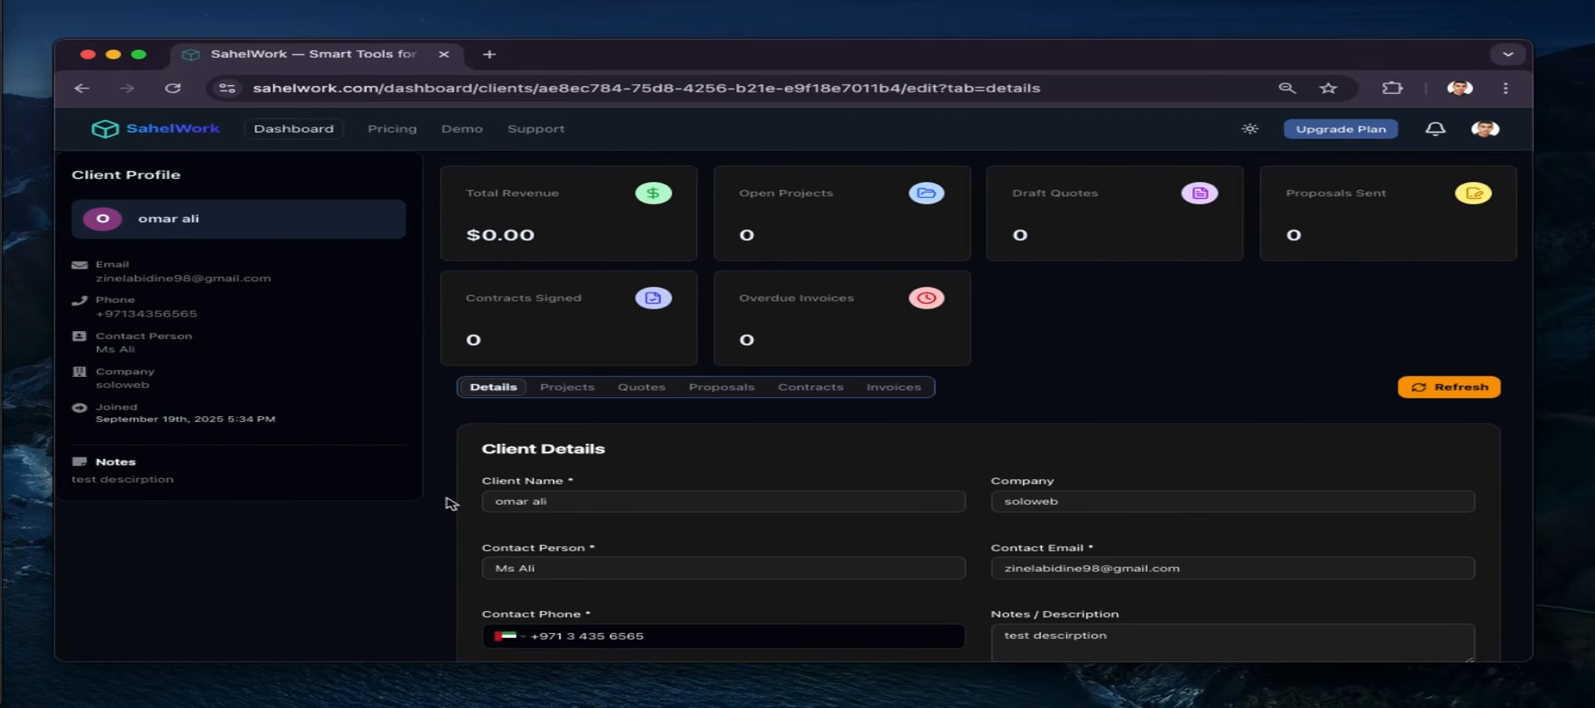
Return to the dashboard and open the new client's page from Your Clients
{"action": "scroll", "coordinate": [445, 505], "scroll_direction": "down", "scroll_amount": 3}
{"action": "scroll", "coordinate": [445, 504], "scroll_direction": "up", "scroll_amount": 3}
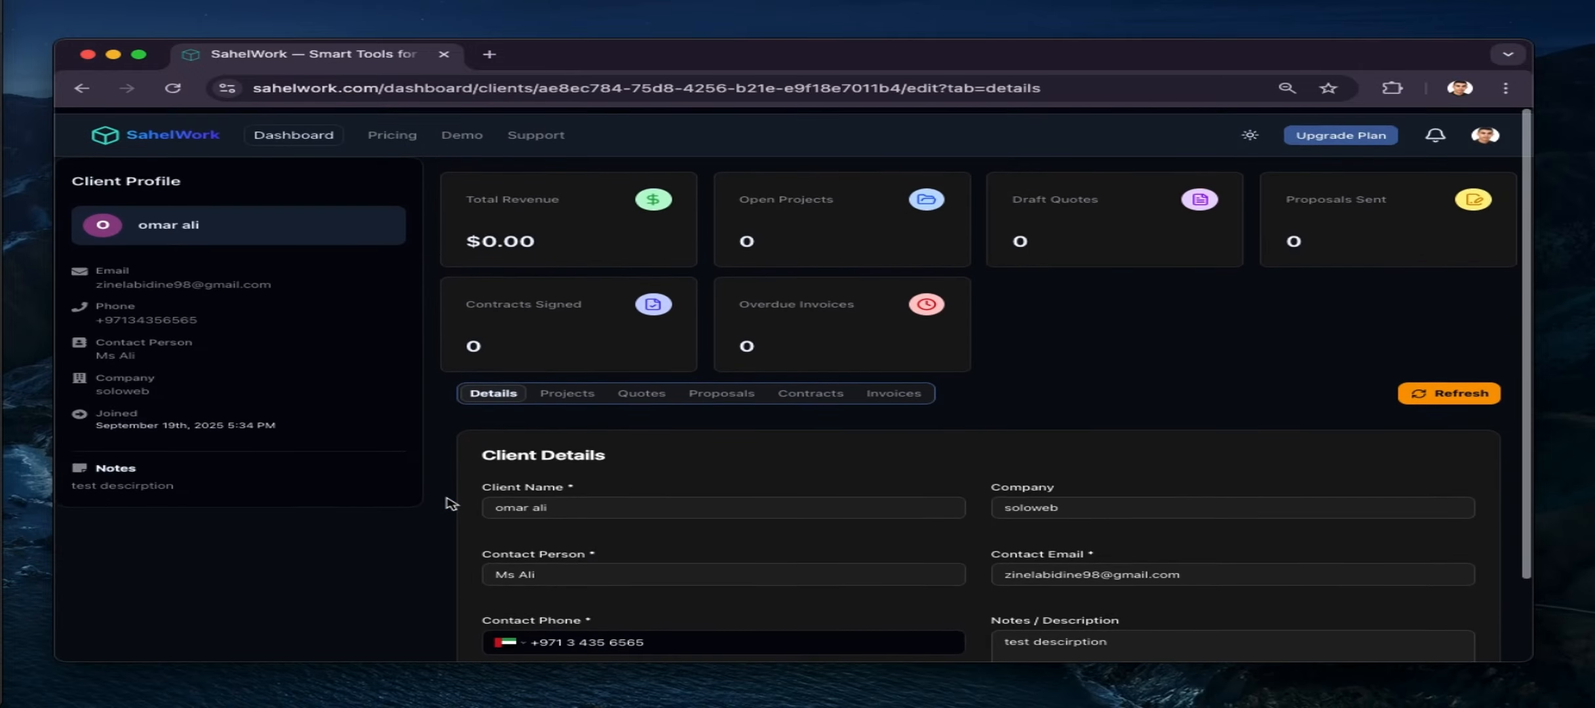
{"action": "left_click", "coordinate": [319, 133]}
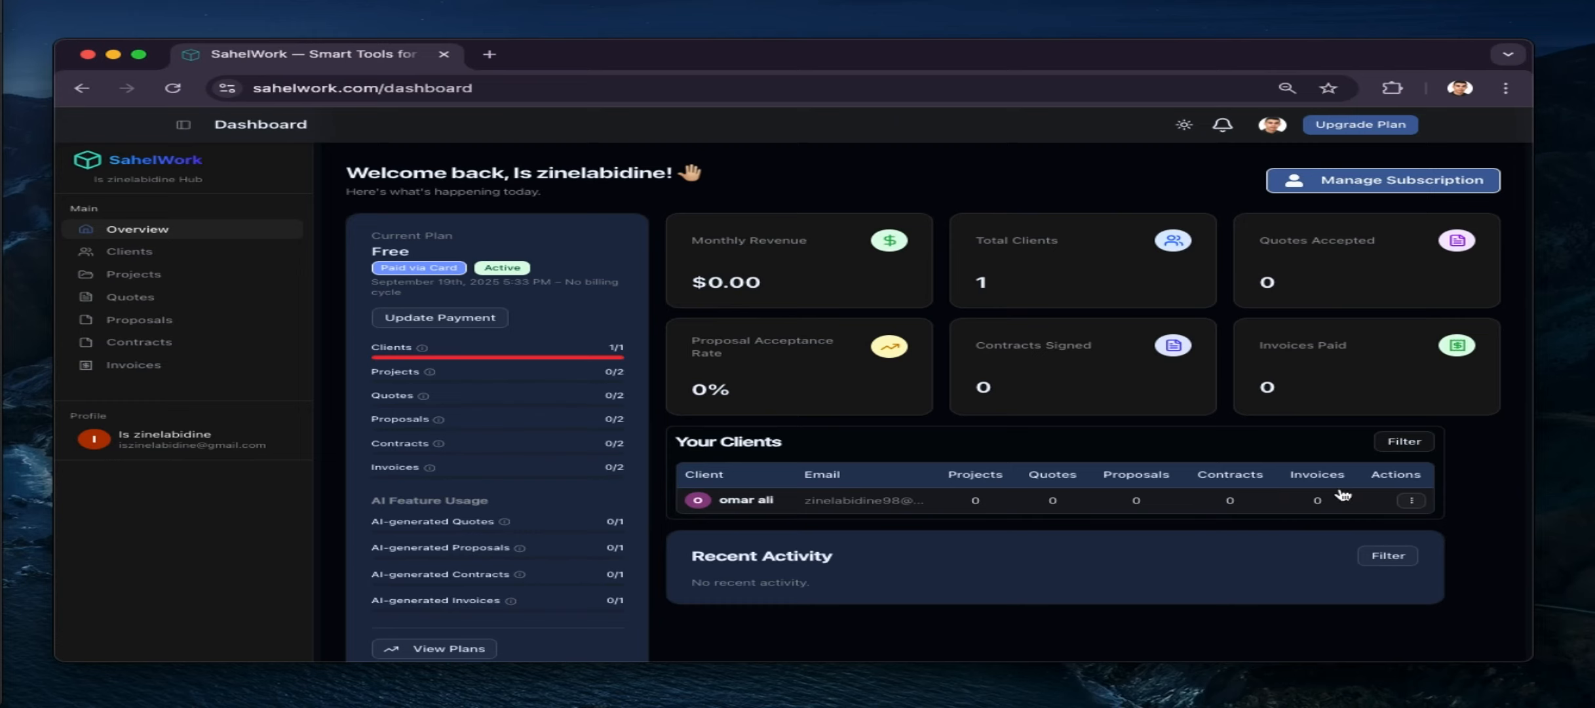
{"action": "left_click", "coordinate": [975, 501]}
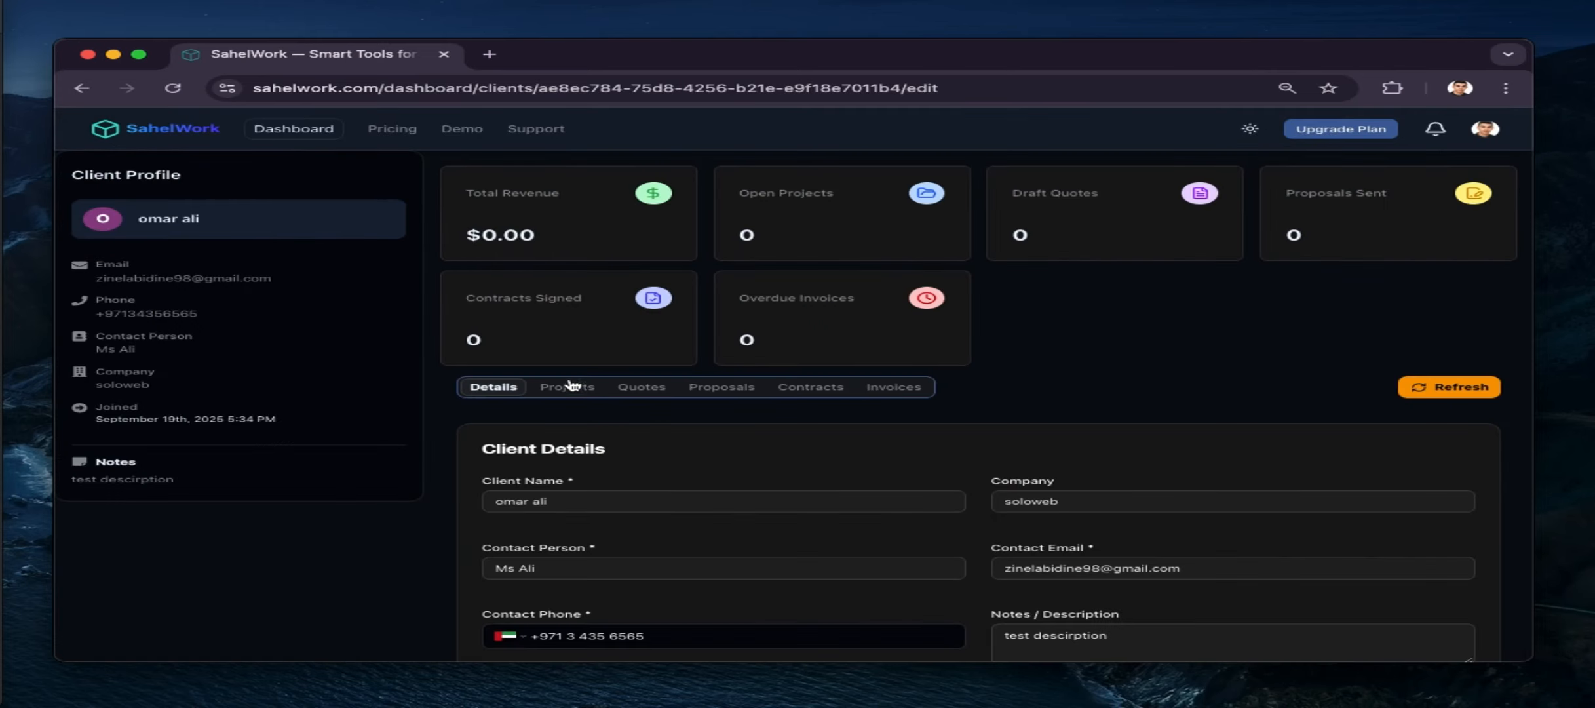
Start a new project for the client with its title, description 'test' and status In Progress
{"action": "left_click", "coordinate": [572, 386]}
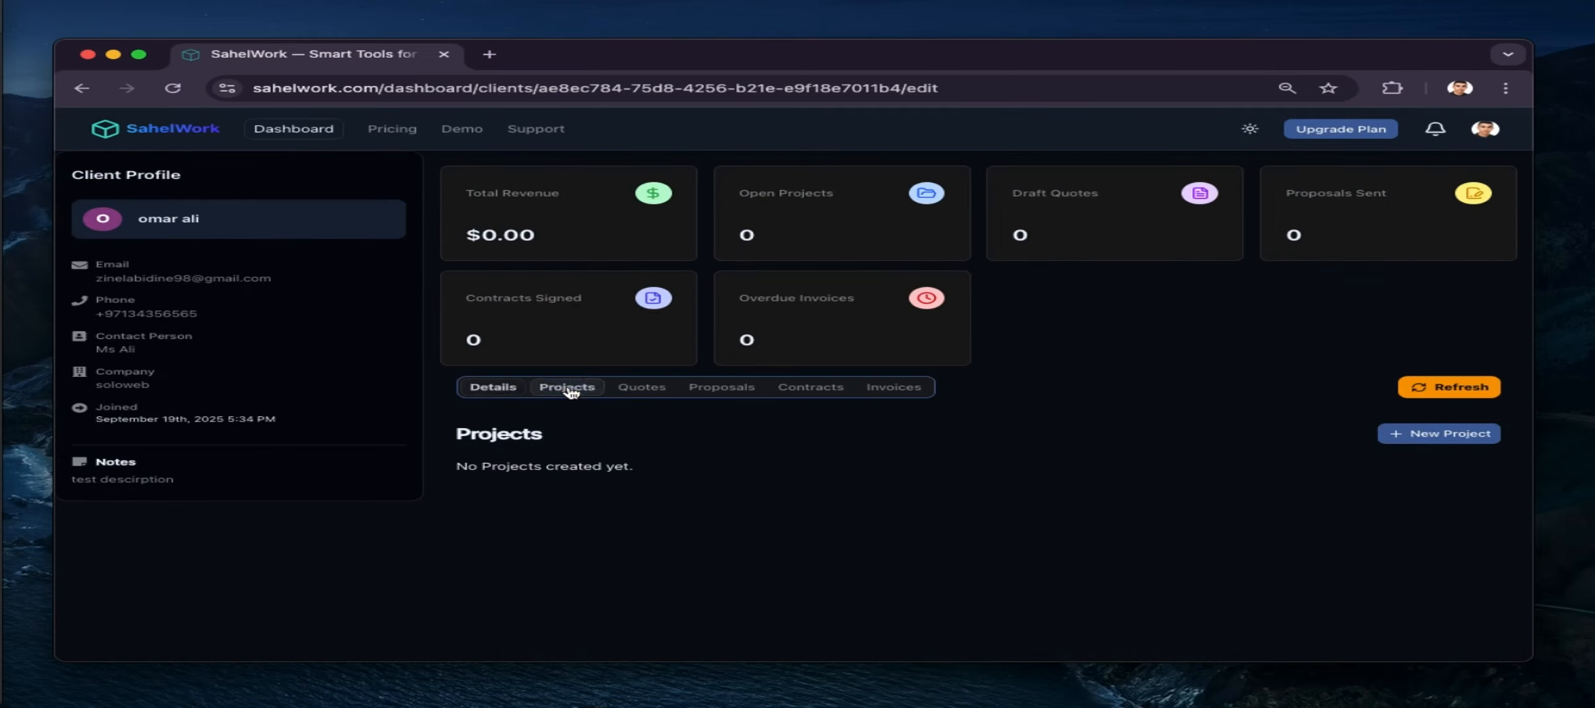
{"action": "left_click", "coordinate": [1397, 433]}
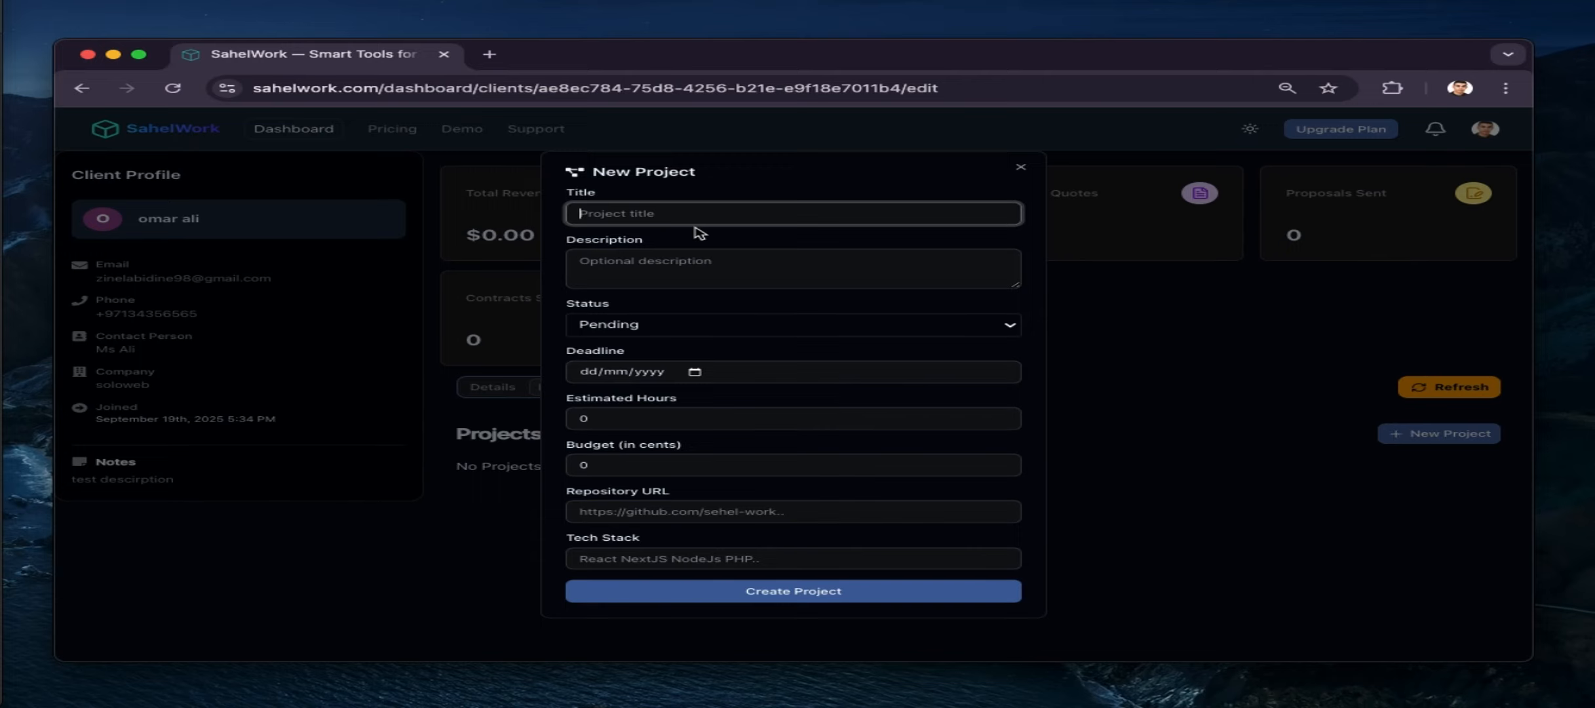
{"action": "type", "text": "new"}
{"action": "left_click", "coordinate": [628, 263]}
{"action": "type", "text": "test description"}
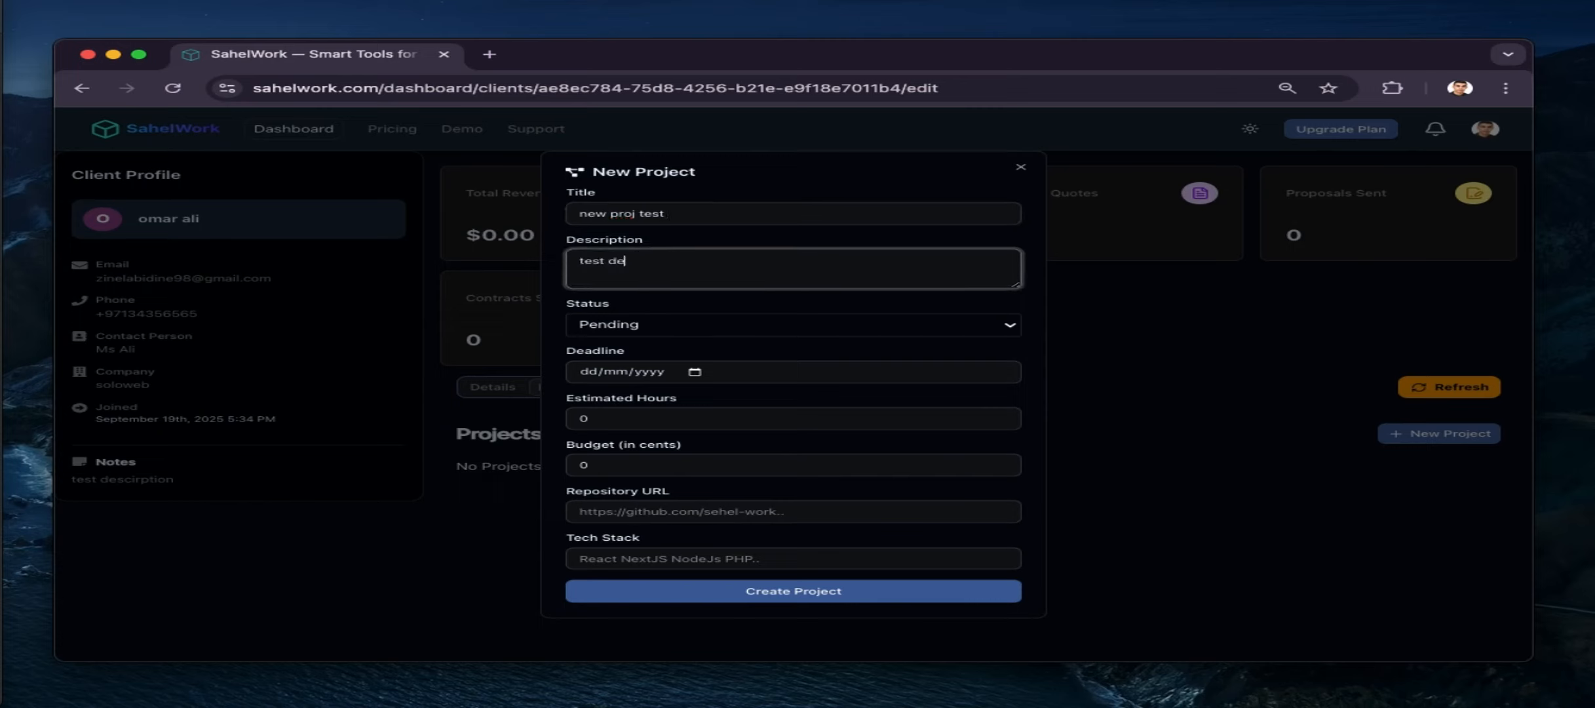
{"action": "left_click", "coordinate": [615, 322]}
{"action": "left_click", "coordinate": [661, 342]}
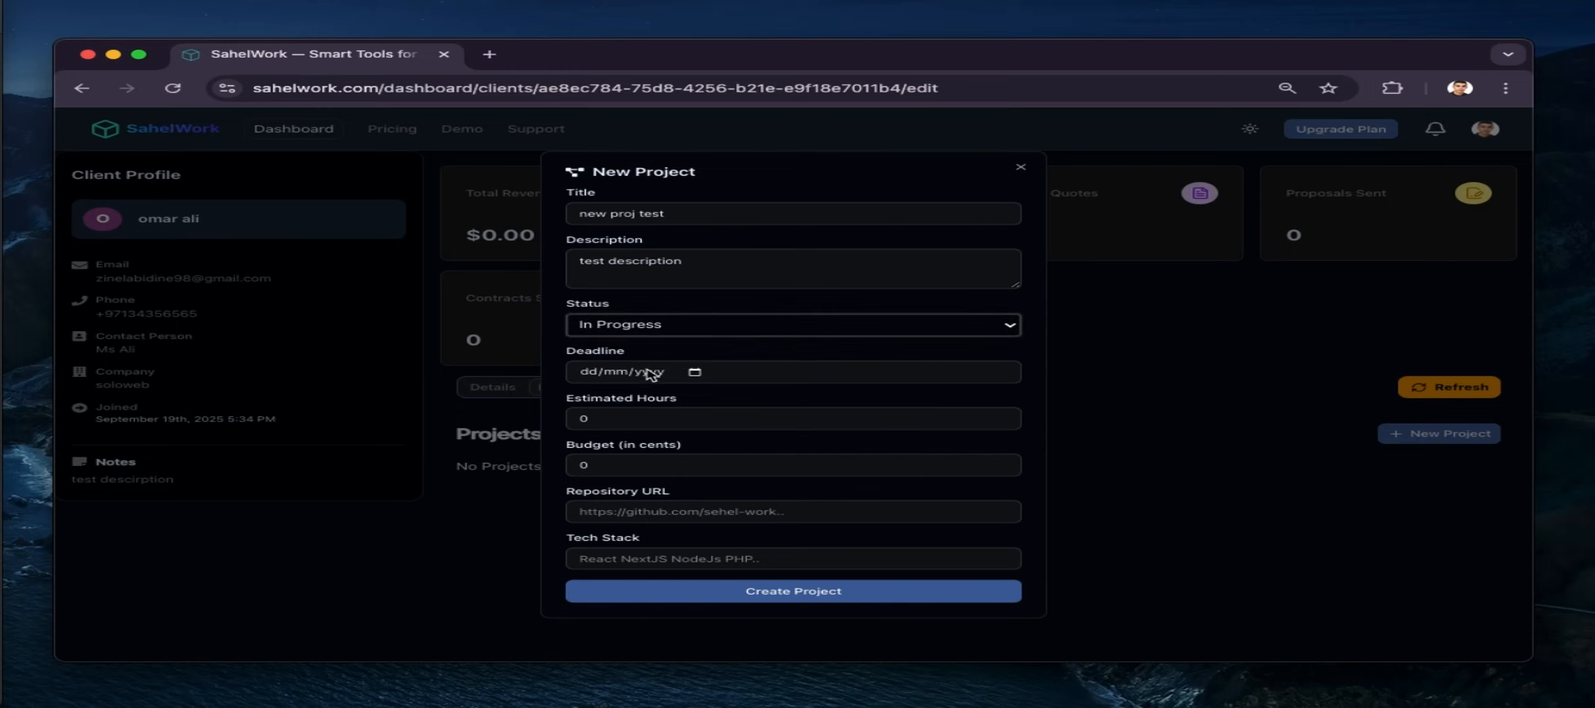
Set deadline 21 September 2025, 30 estimated hours, cleared budget, tech stack nodejs, and create the project
{"action": "left_click", "coordinate": [708, 372]}
{"action": "left_click", "coordinate": [696, 372]}
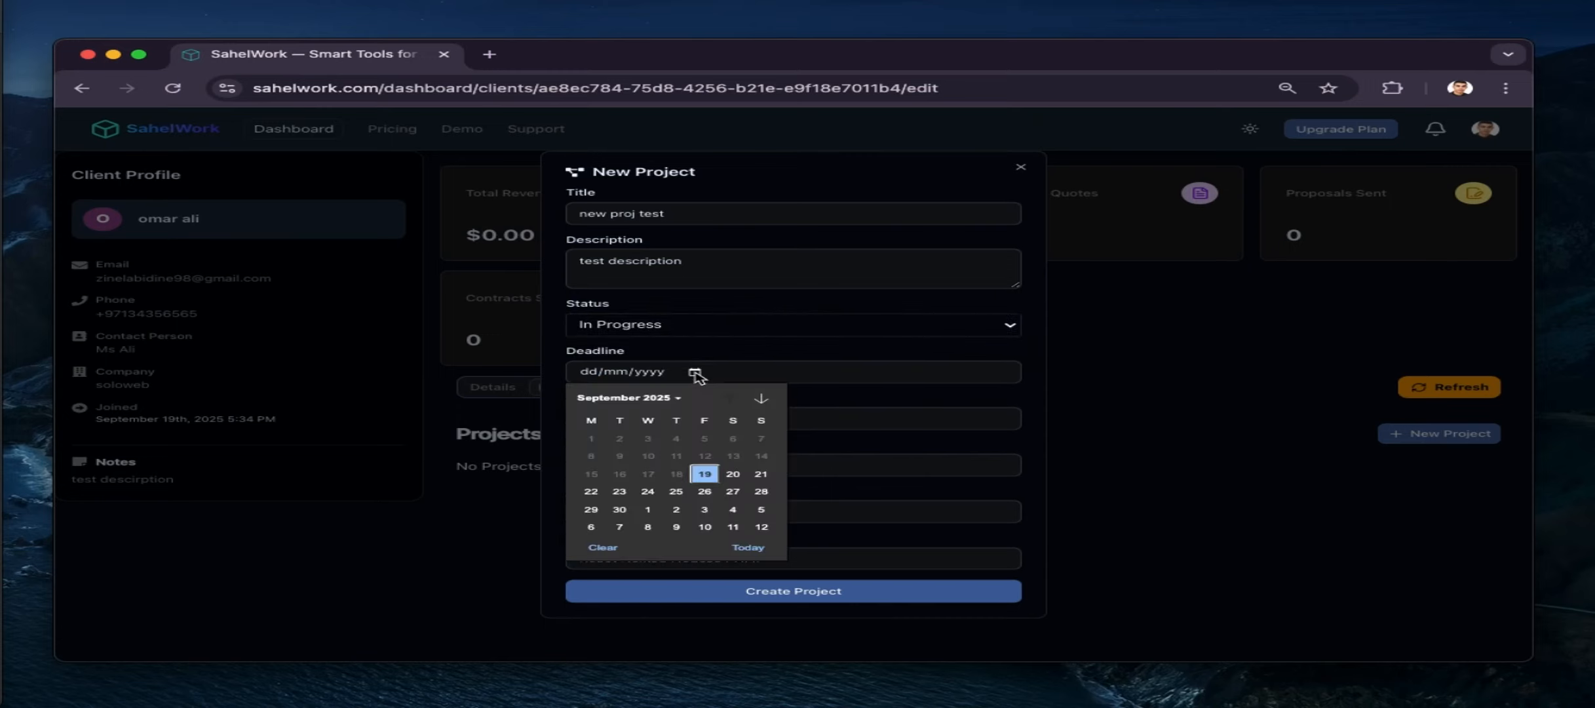
{"action": "left_click", "coordinate": [764, 473]}
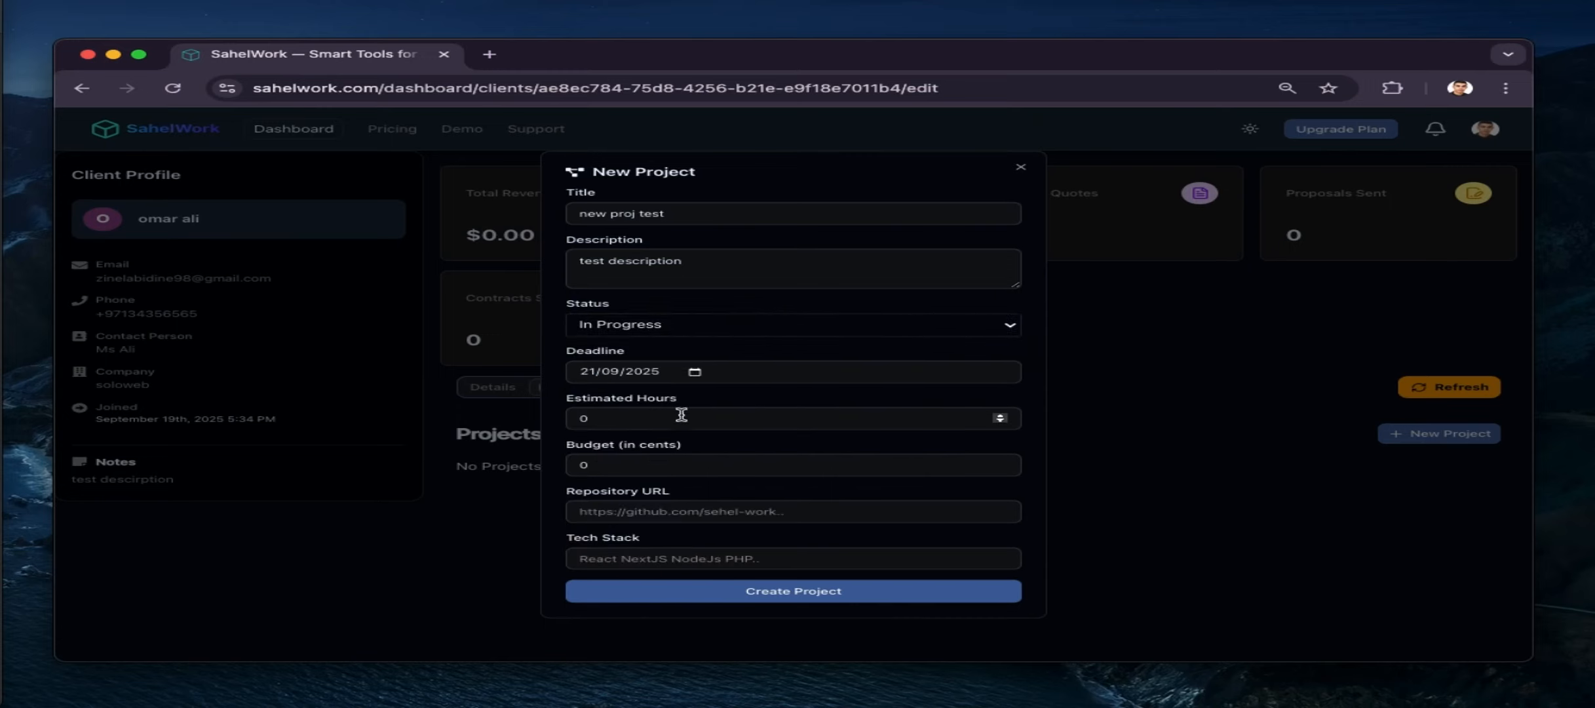
{"action": "left_click", "coordinate": [647, 419]}
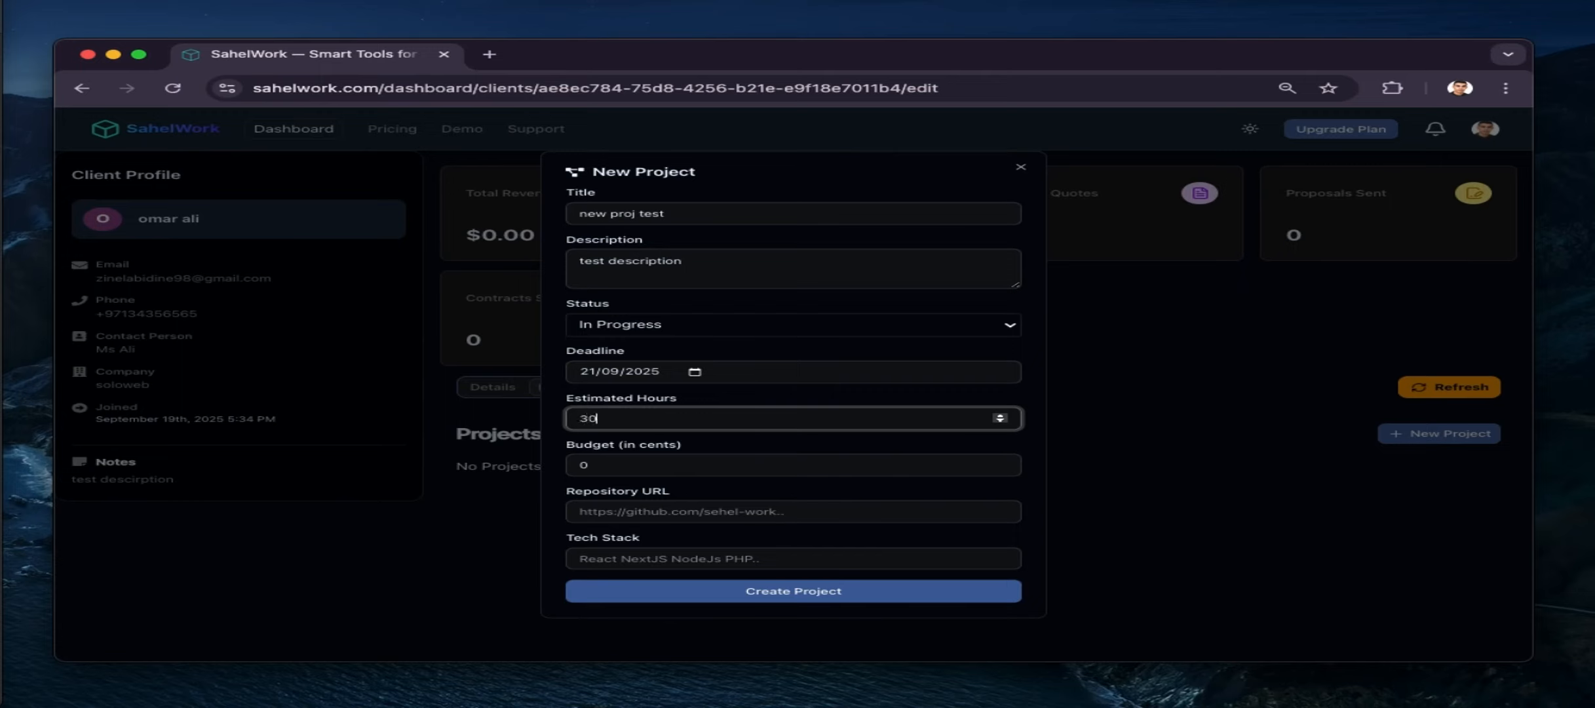
{"action": "left_click", "coordinate": [590, 462]}
{"action": "key", "text": "BackSpace"}
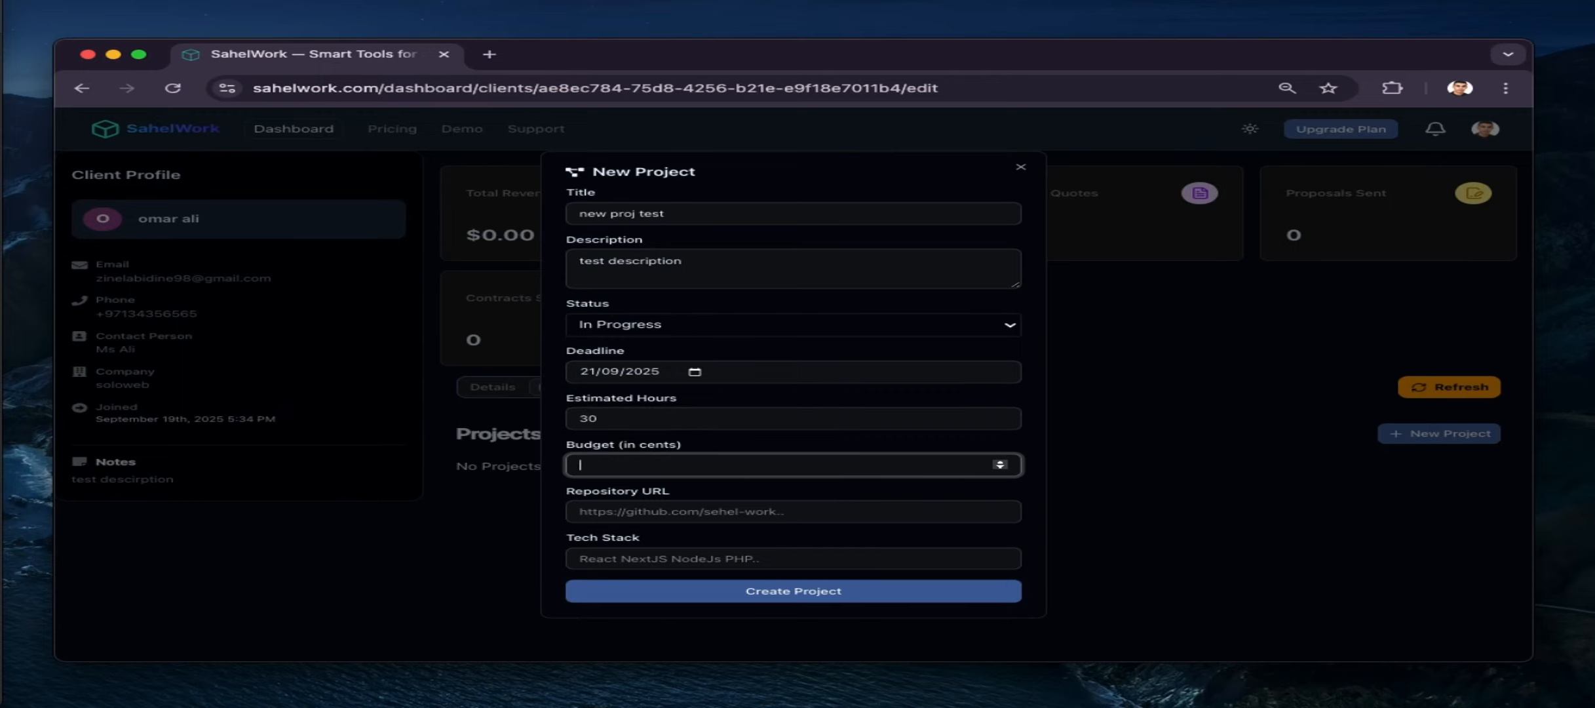
{"action": "key", "text": "Tab"}
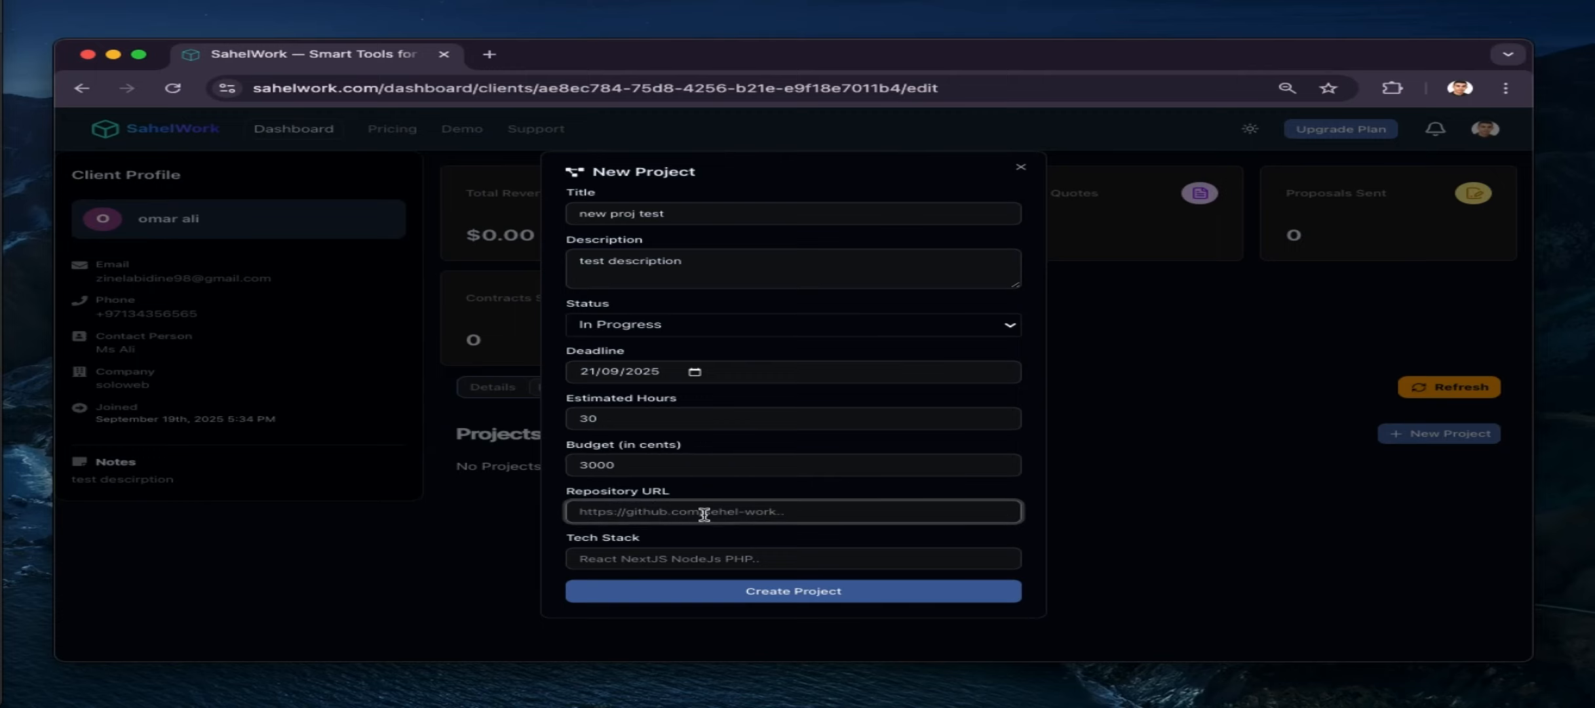
{"action": "left_click", "coordinate": [682, 562]}
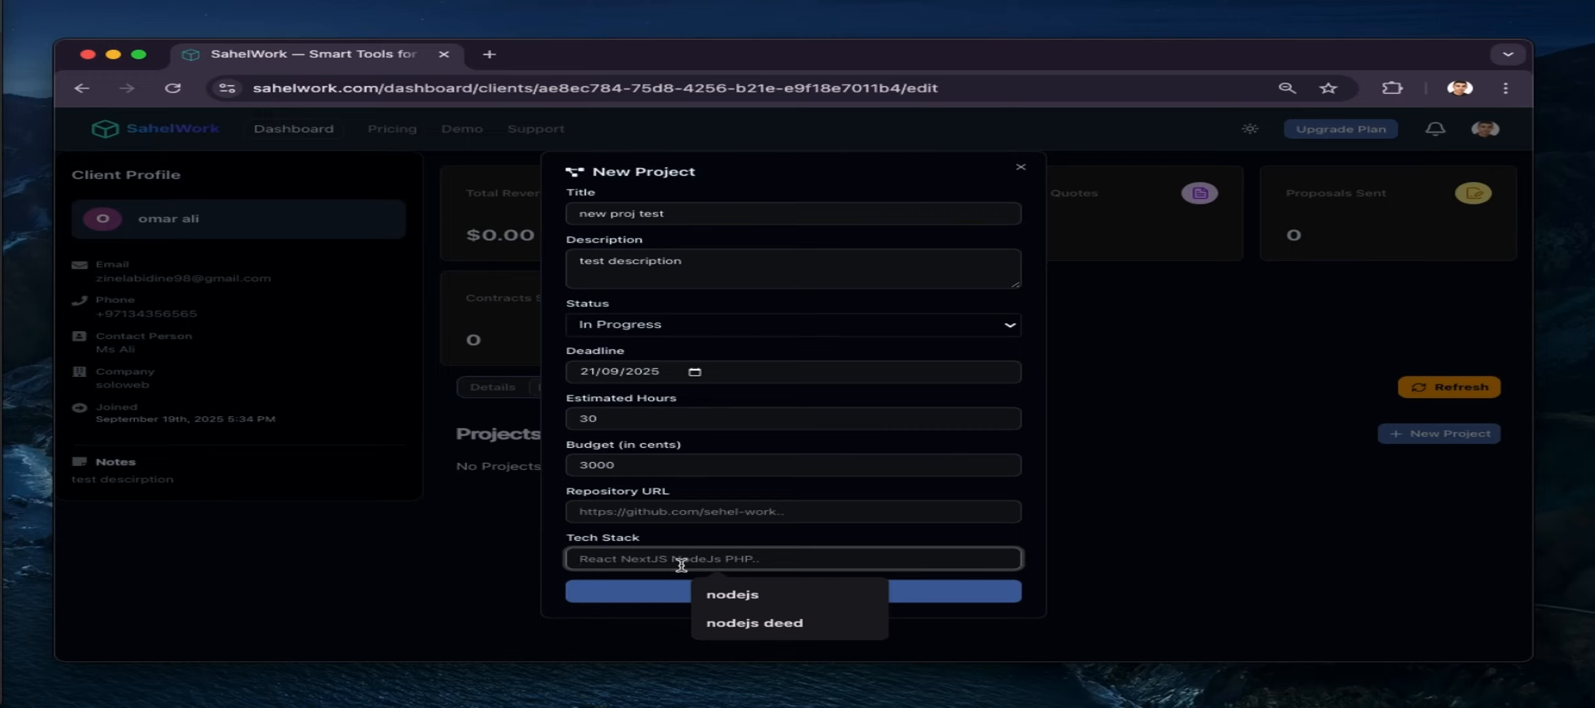
{"action": "left_click", "coordinate": [728, 595]}
{"action": "left_click", "coordinate": [728, 593]}
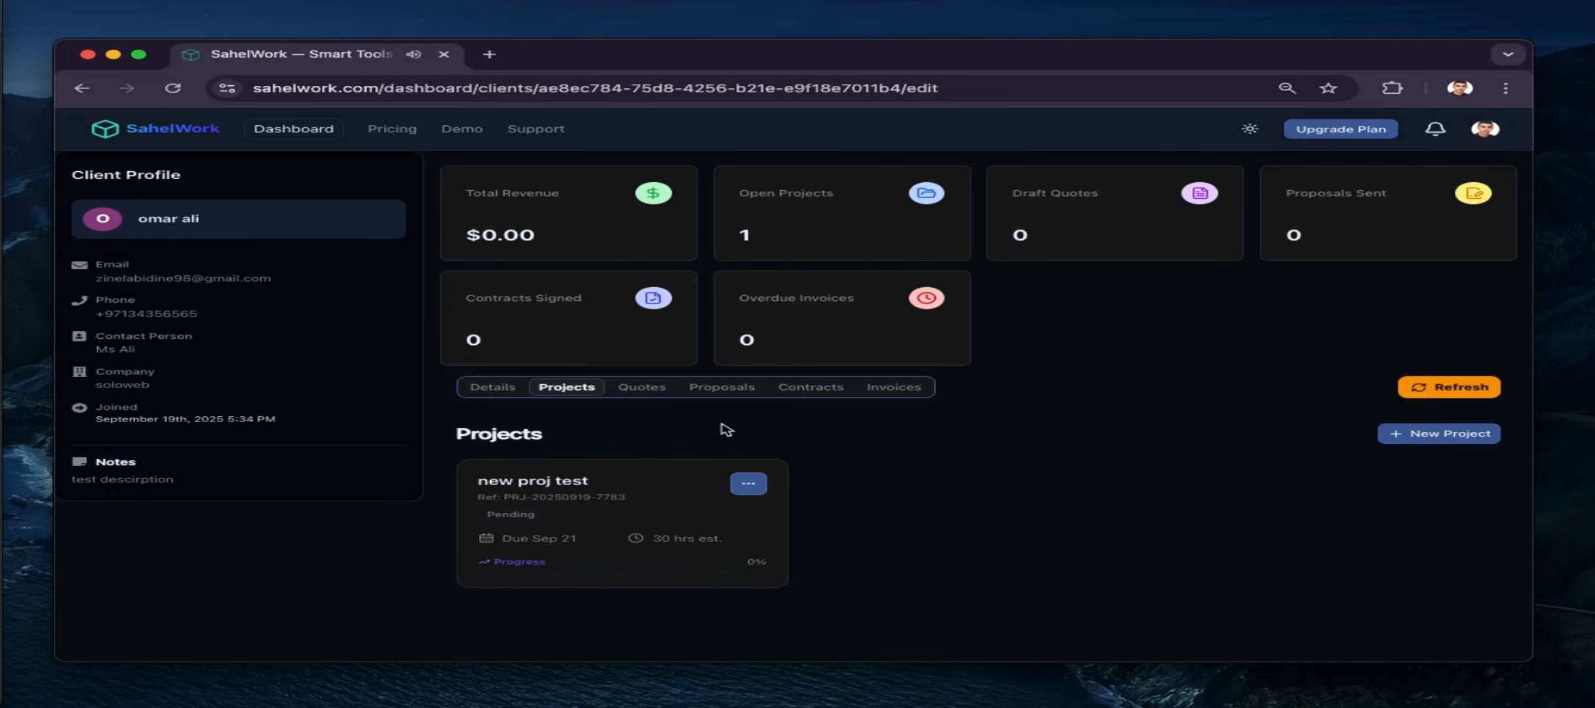
Open new proj test and start a task titled 'test task 1' with a short description
{"action": "left_click", "coordinate": [585, 483]}
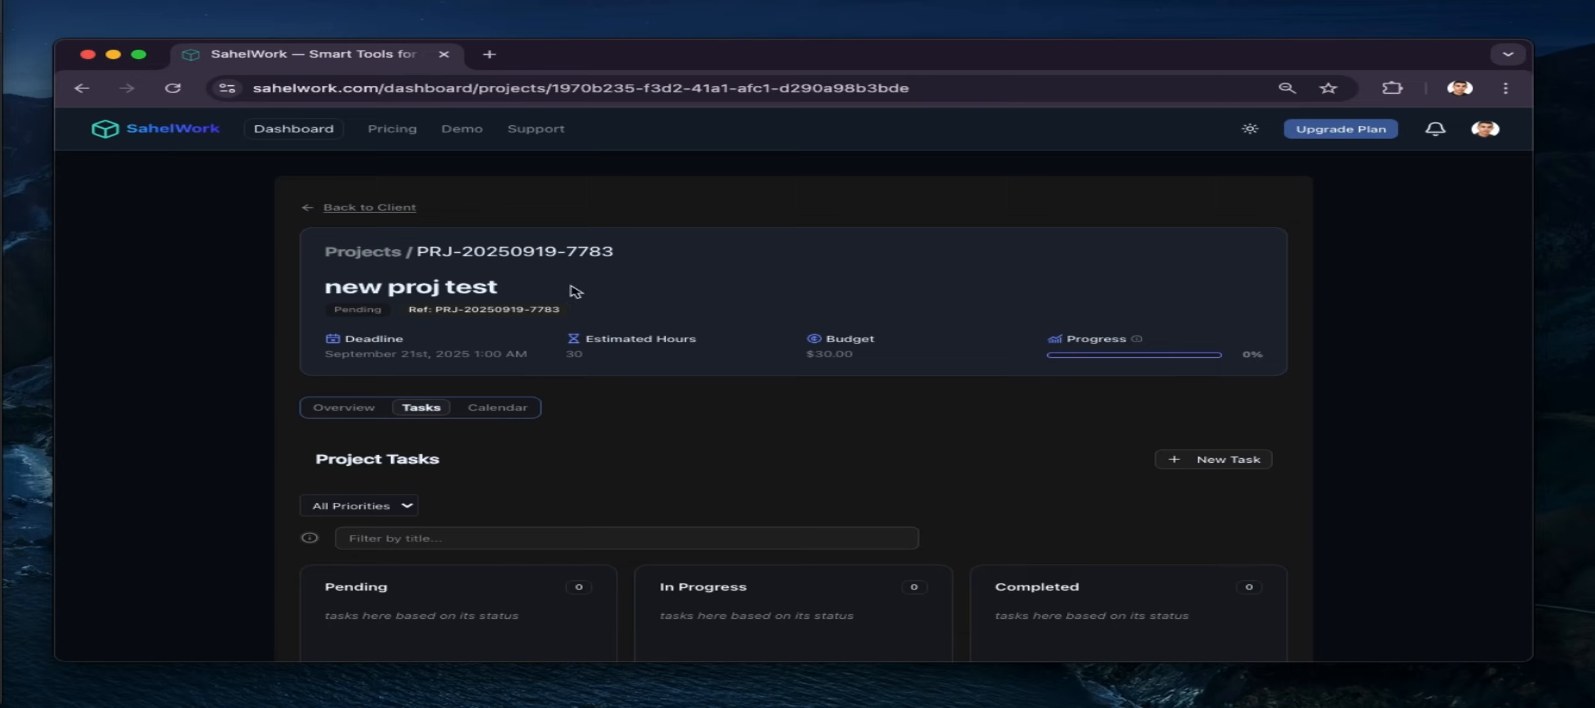
{"action": "scroll", "coordinate": [498, 459], "scroll_direction": "down", "scroll_amount": 1}
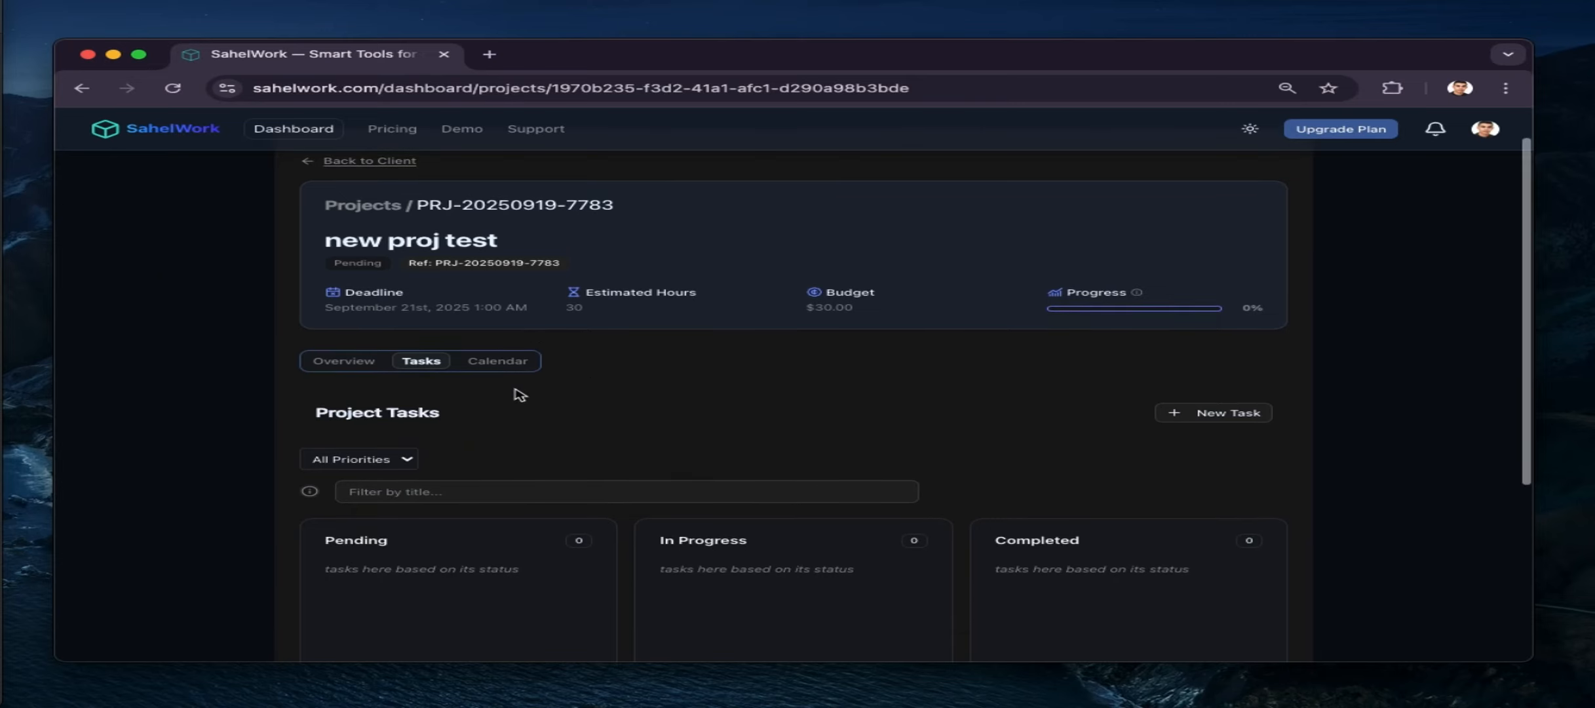
{"action": "scroll", "coordinate": [487, 455], "scroll_direction": "down", "scroll_amount": 1}
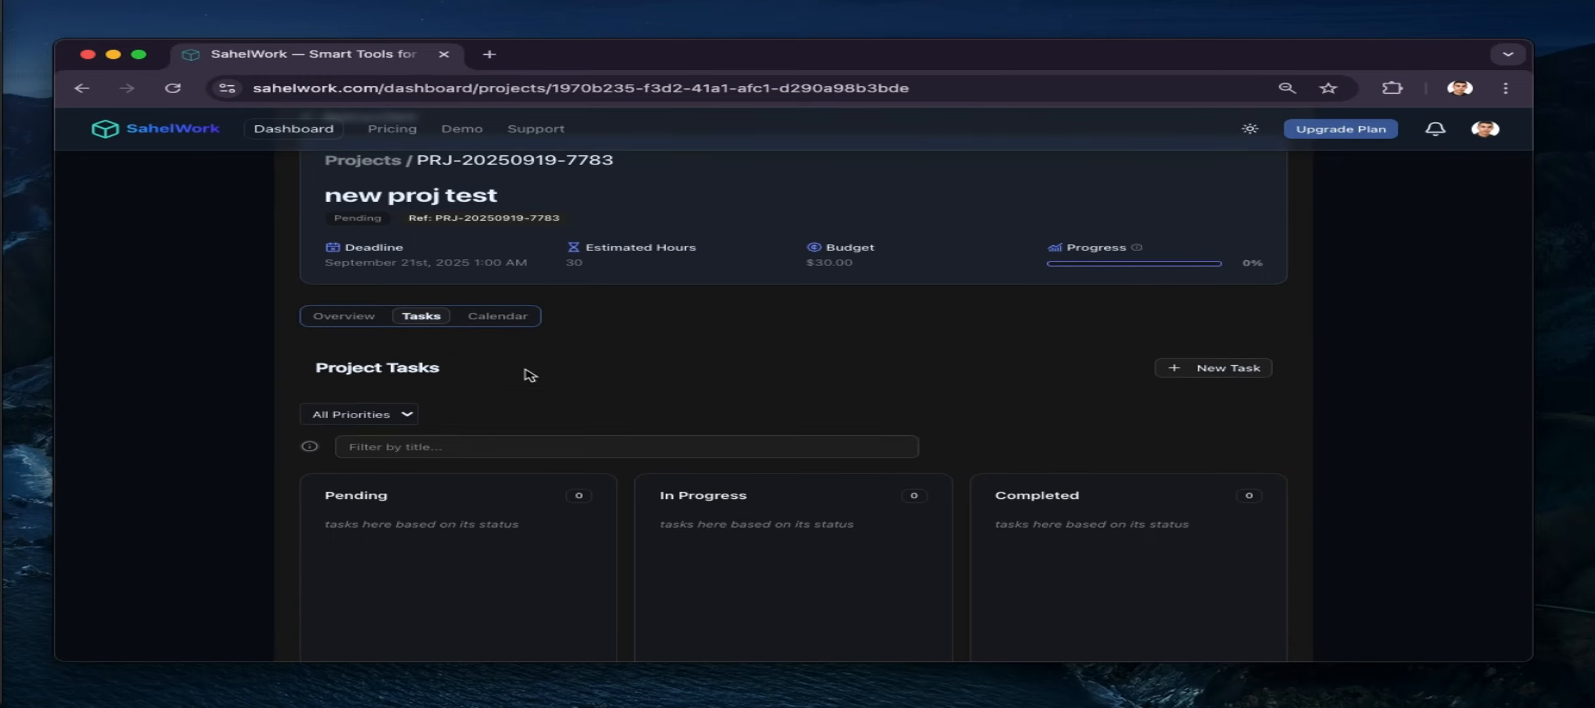
{"action": "scroll", "coordinate": [530, 375], "scroll_direction": "down", "scroll_amount": 1}
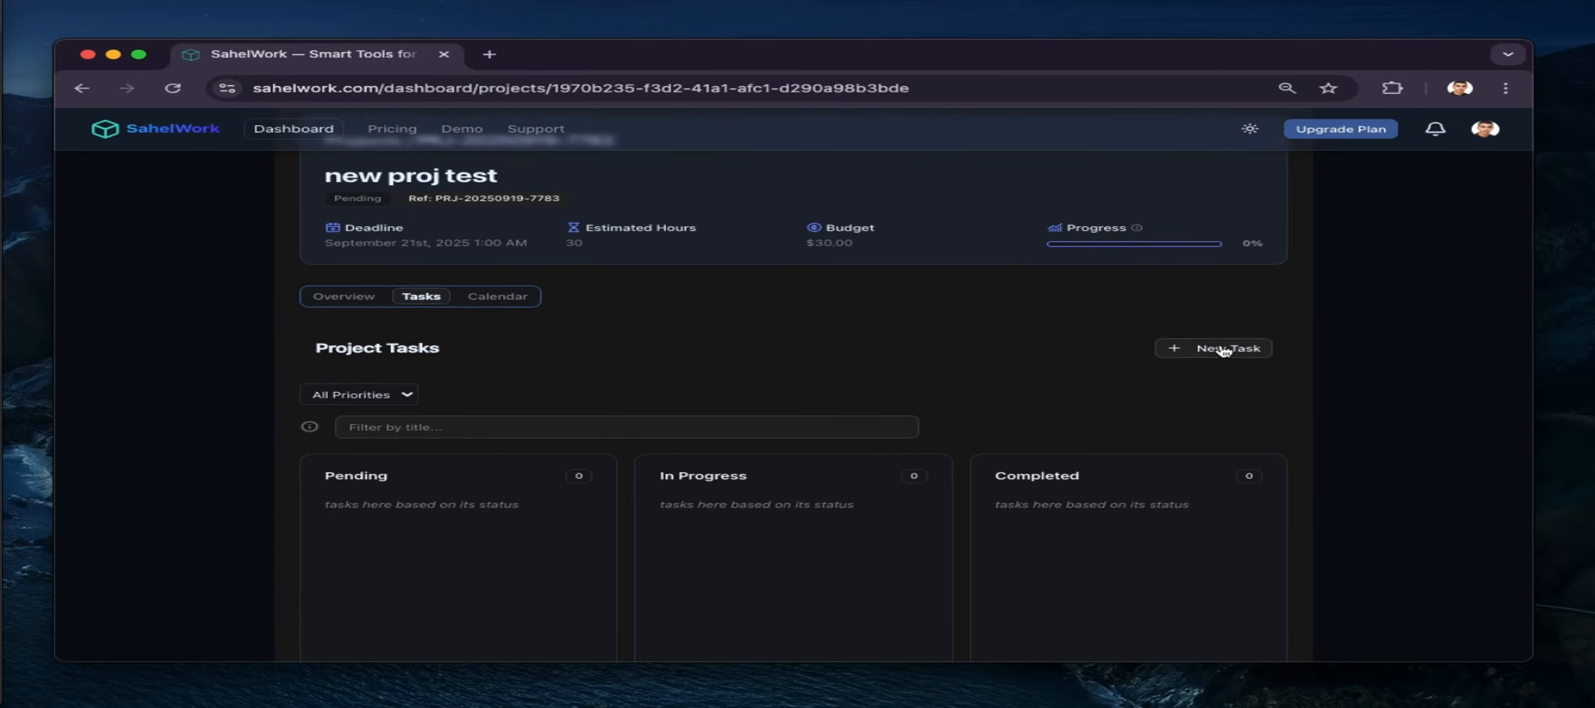
{"action": "left_click", "coordinate": [1223, 349]}
{"action": "type", "text": "test"}
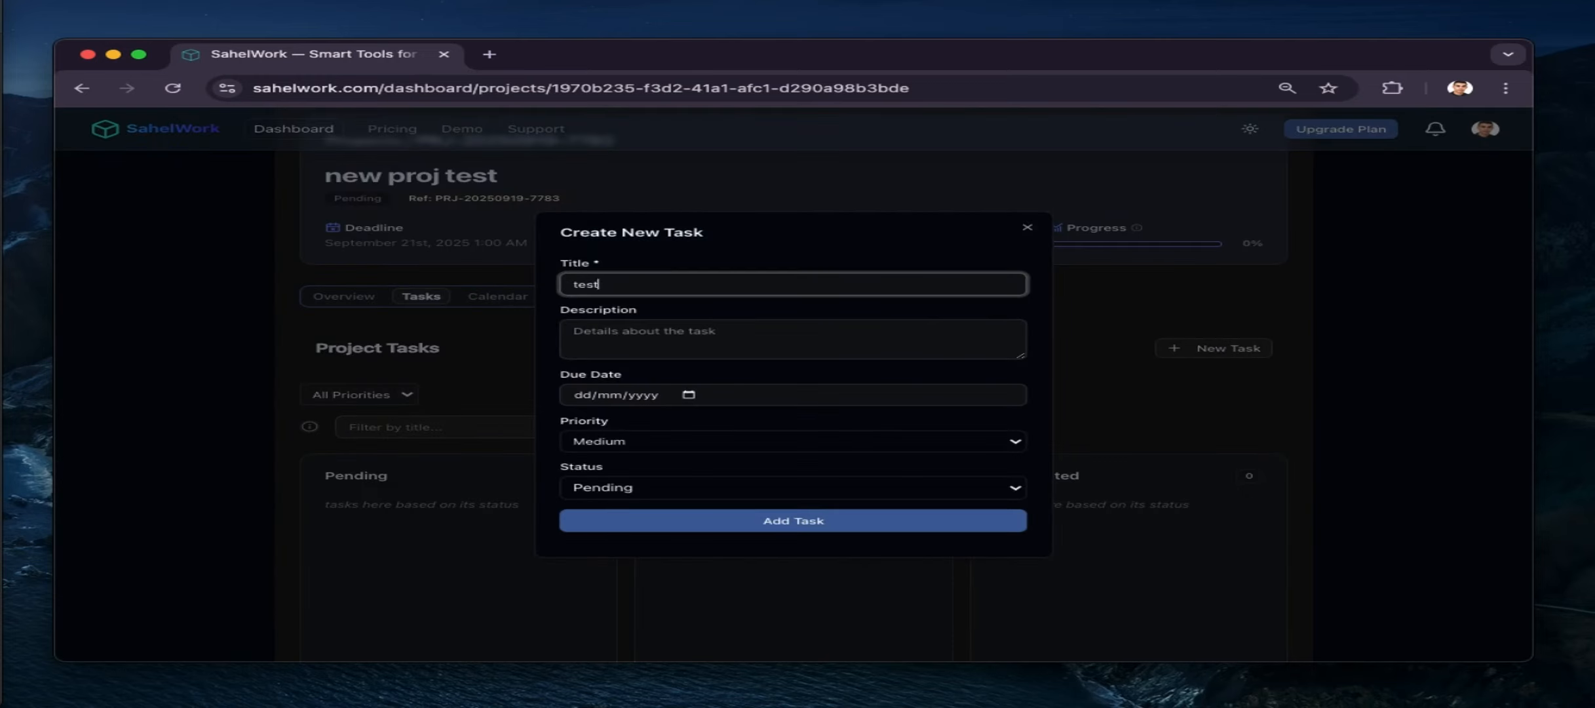
{"action": "type", "text": " tasl"}
{"action": "key", "text": "BackSpace"}
{"action": "type", "text": "k 1"}
{"action": "left_click", "coordinate": [863, 332]}
{"action": "type", "text": "tse"}
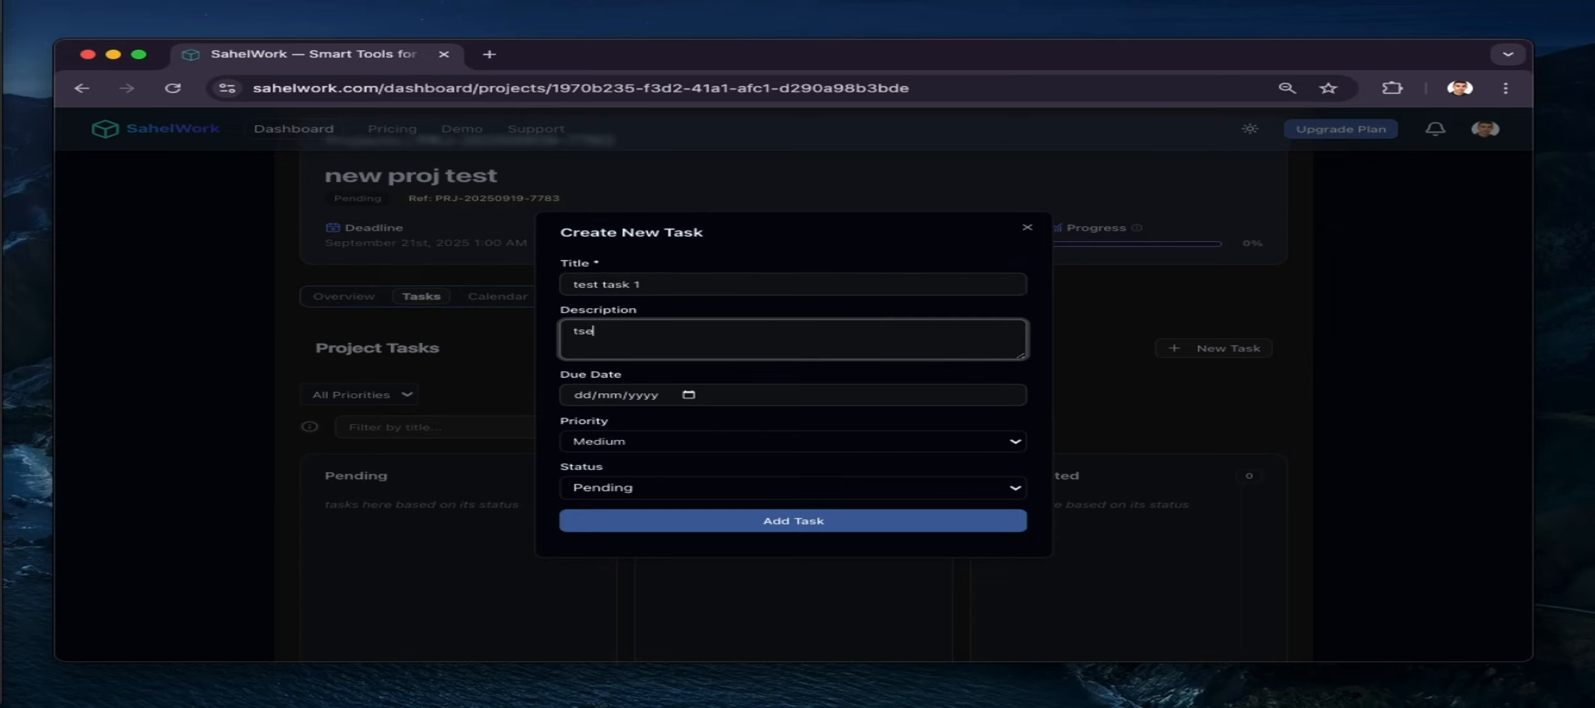
Give the task due date September 21, High priority and In Progress status, then add it
{"action": "left_click", "coordinate": [688, 395]}
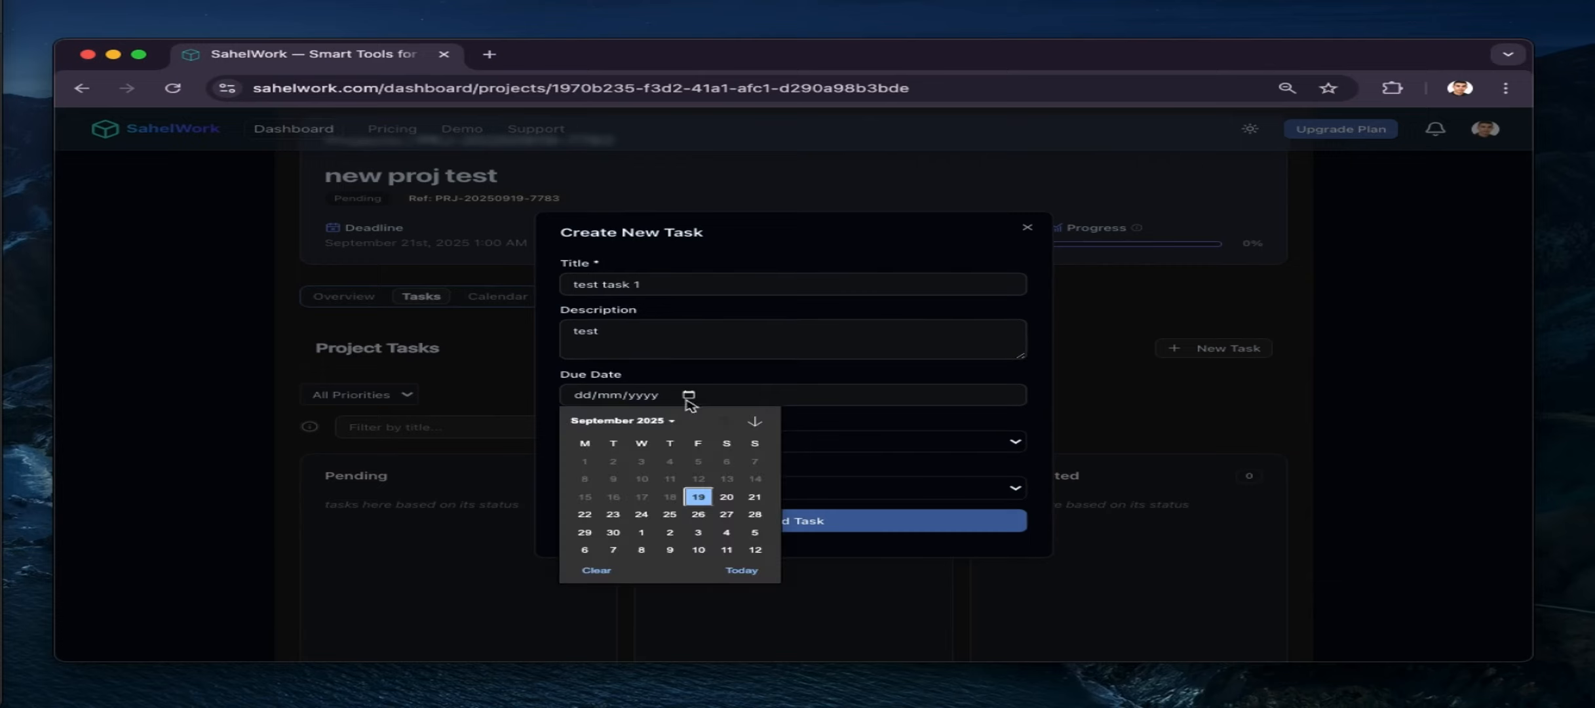
{"action": "left_click", "coordinate": [616, 518]}
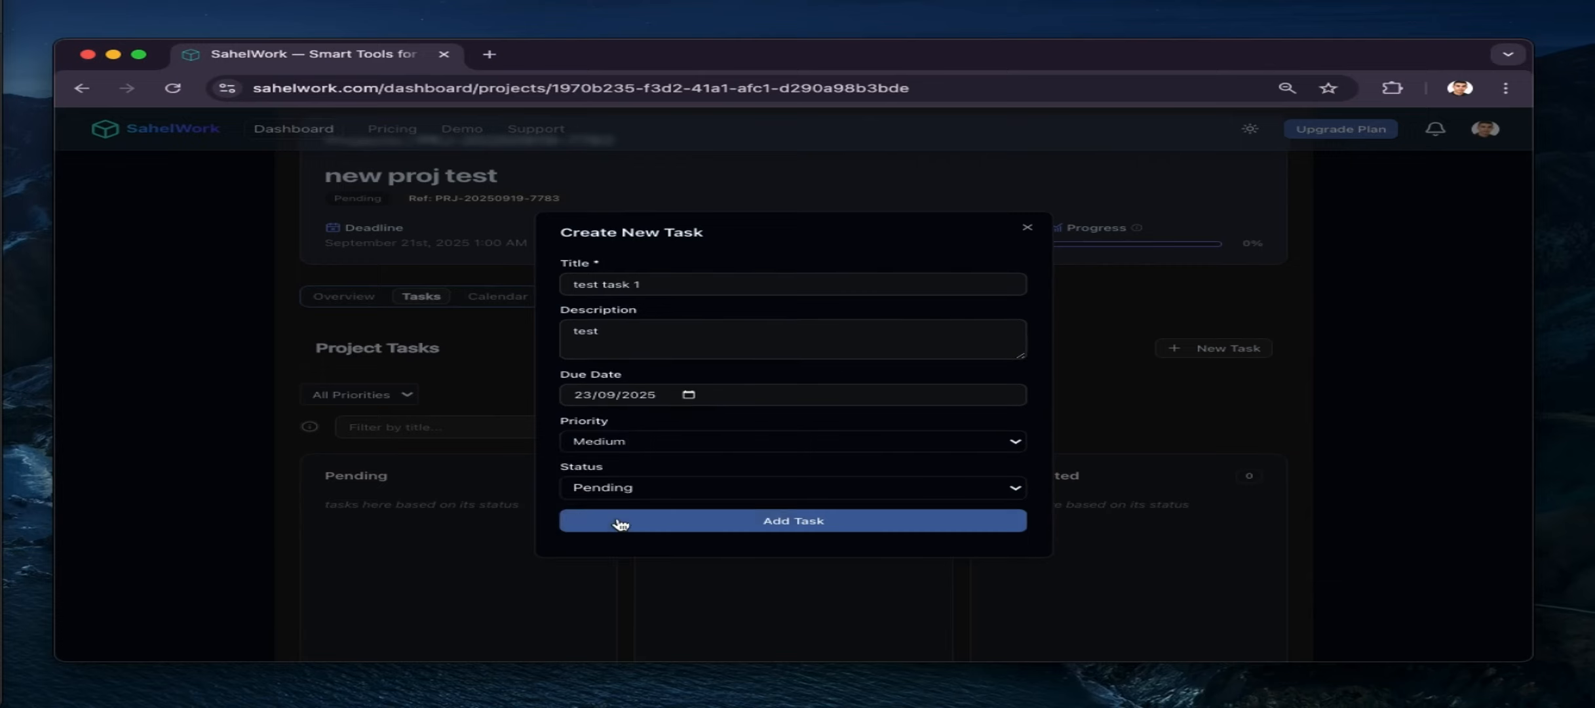
{"action": "left_click", "coordinate": [689, 395]}
{"action": "left_click", "coordinate": [754, 496]}
{"action": "left_click", "coordinate": [681, 443]}
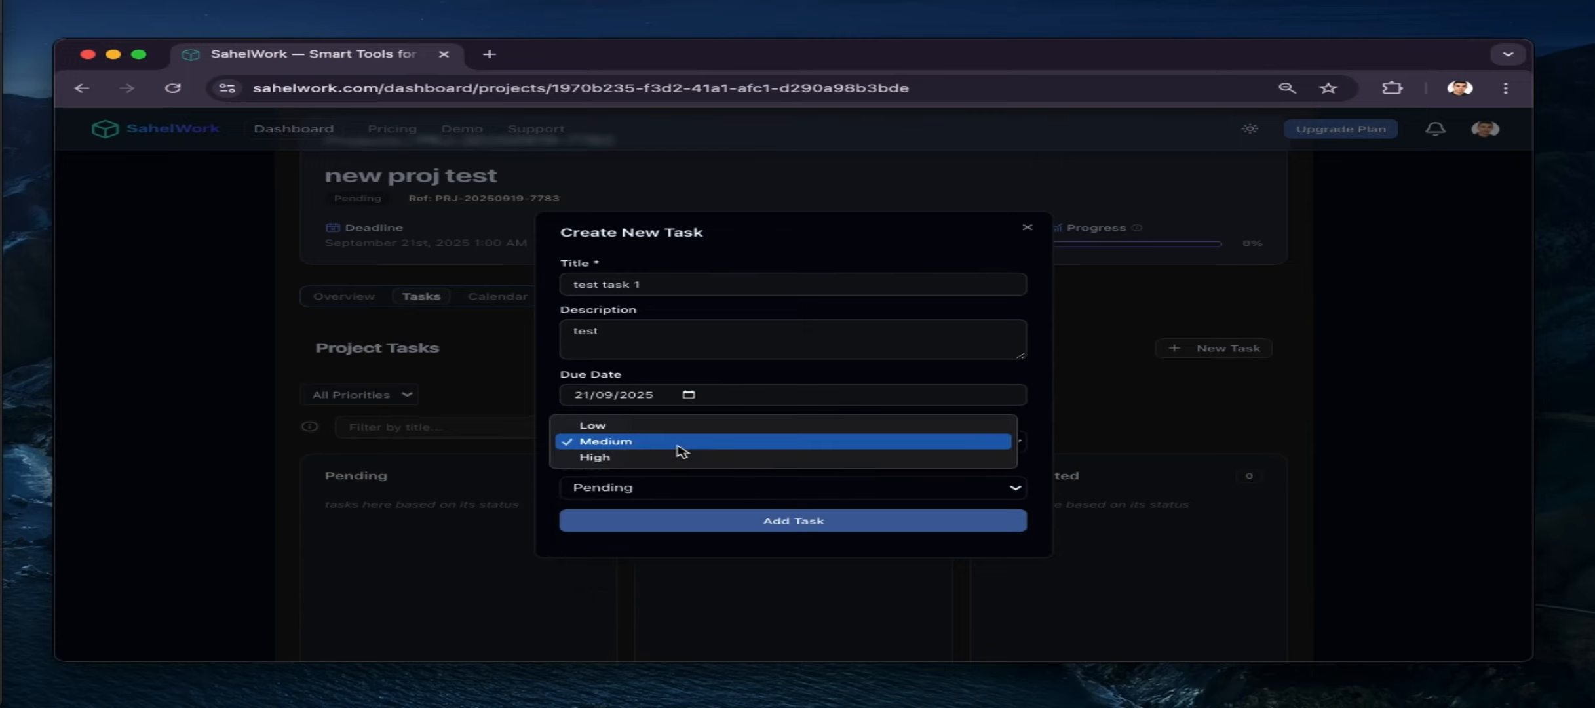
{"action": "left_click", "coordinate": [677, 458]}
{"action": "left_click", "coordinate": [656, 489]}
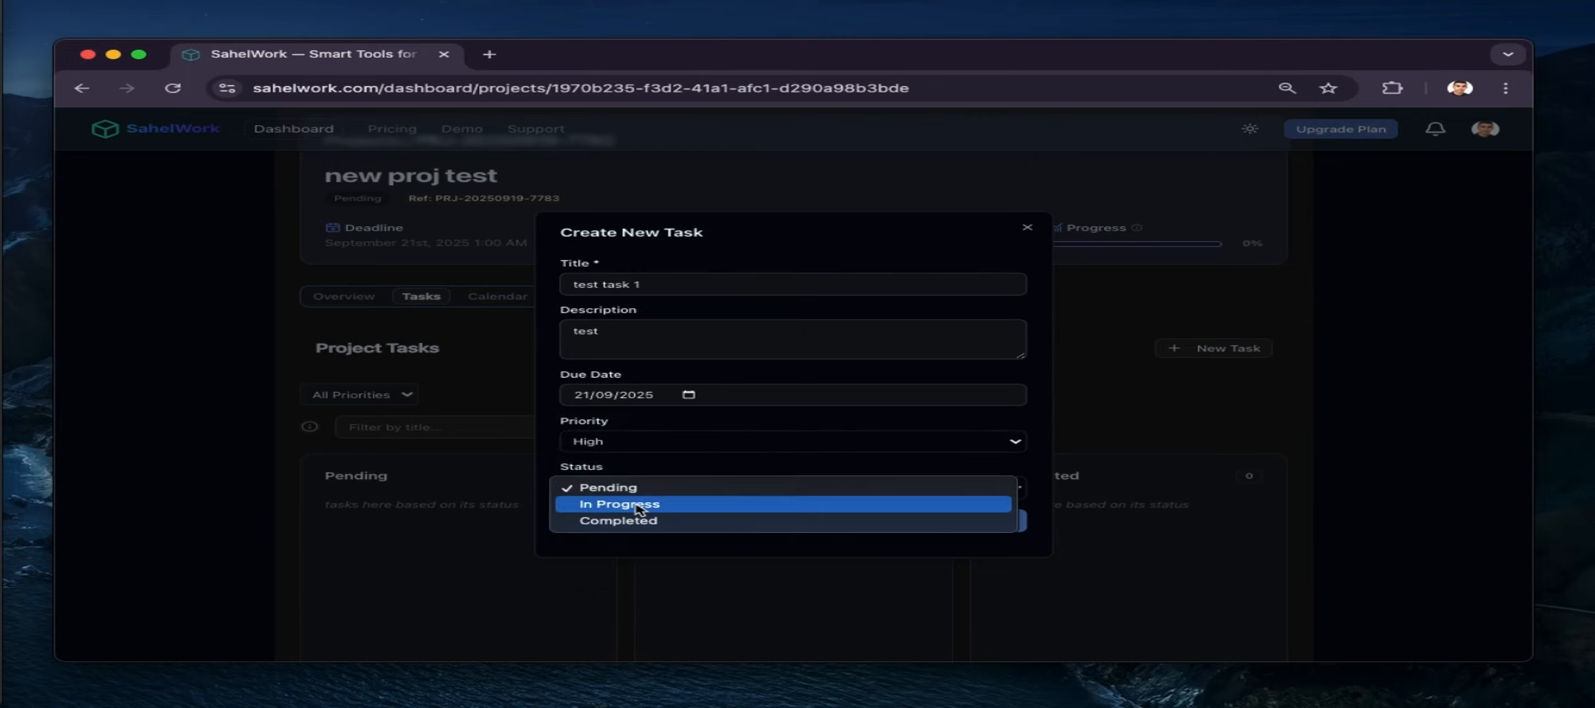
{"action": "left_click", "coordinate": [639, 505]}
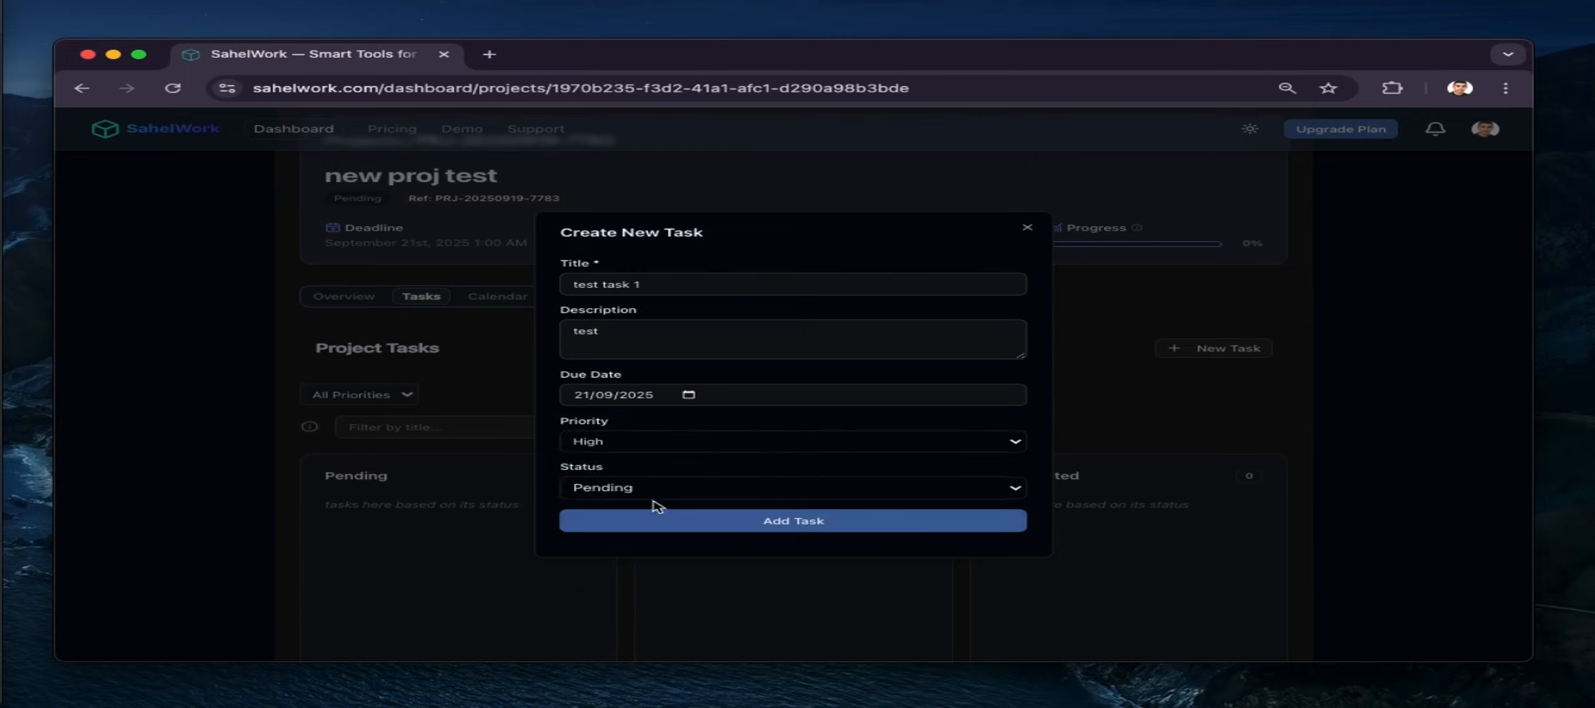
{"action": "left_click", "coordinate": [704, 524]}
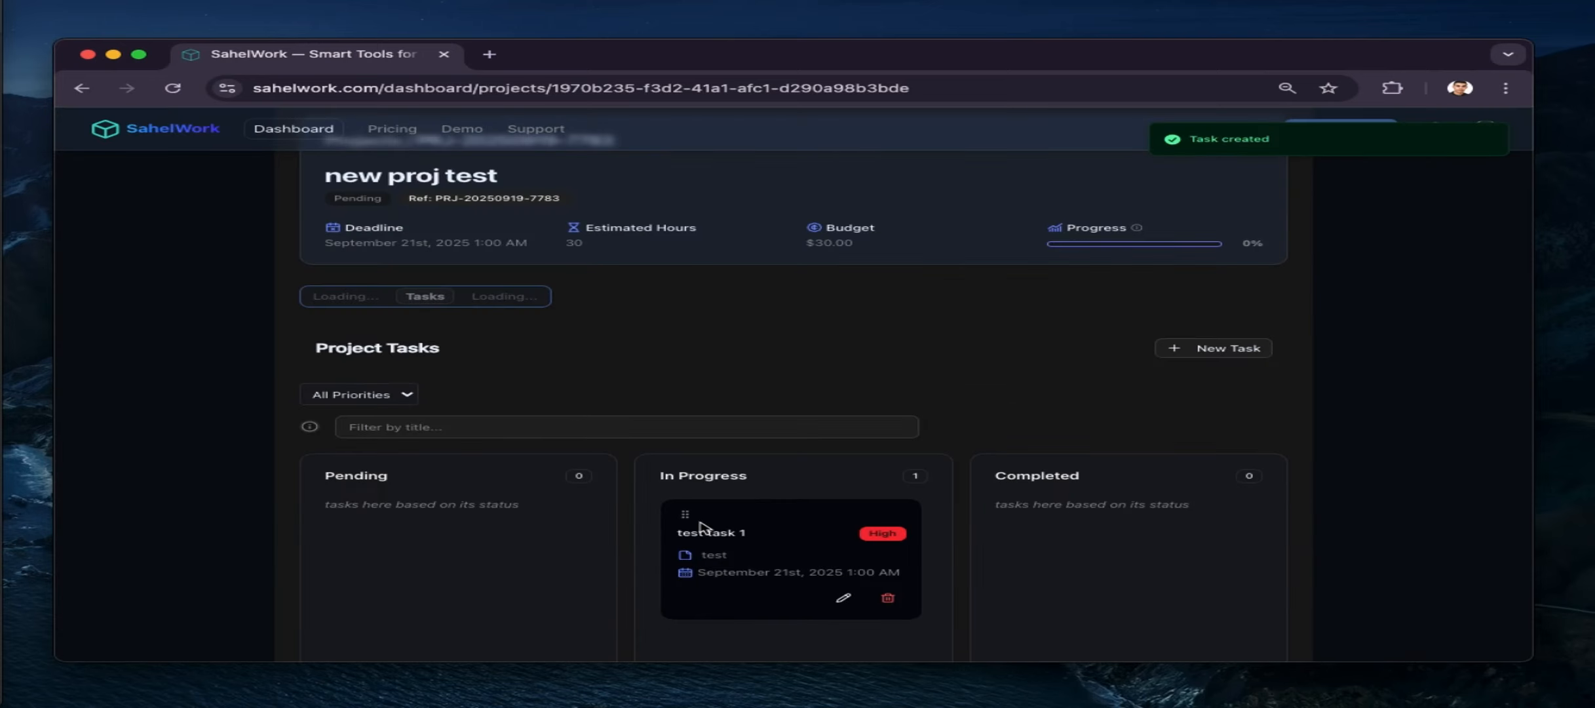
Rename the second card to 'test task 2' and drag both test tasks into Completed
{"action": "scroll", "coordinate": [696, 558], "scroll_direction": "down", "scroll_amount": 3}
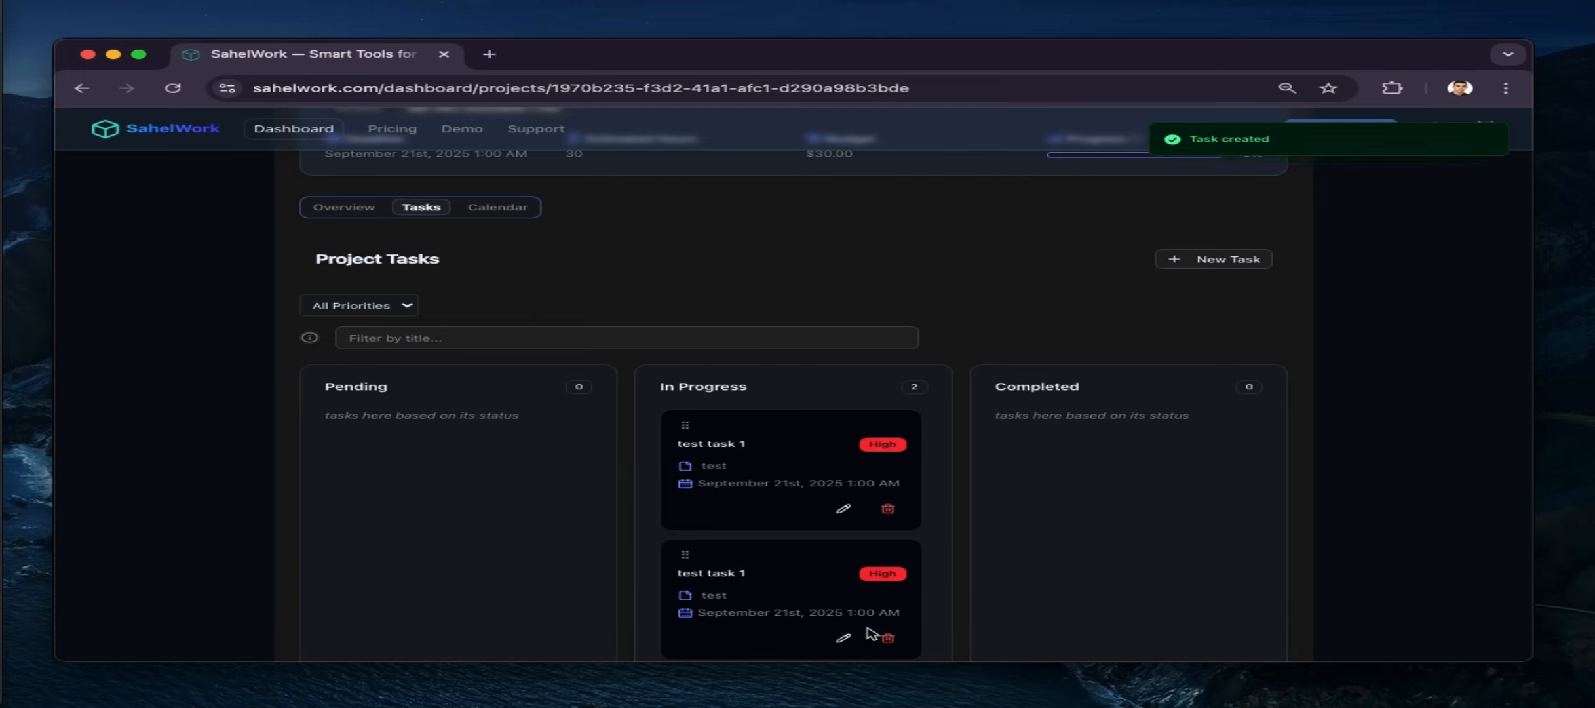
{"action": "left_click", "coordinate": [846, 637]}
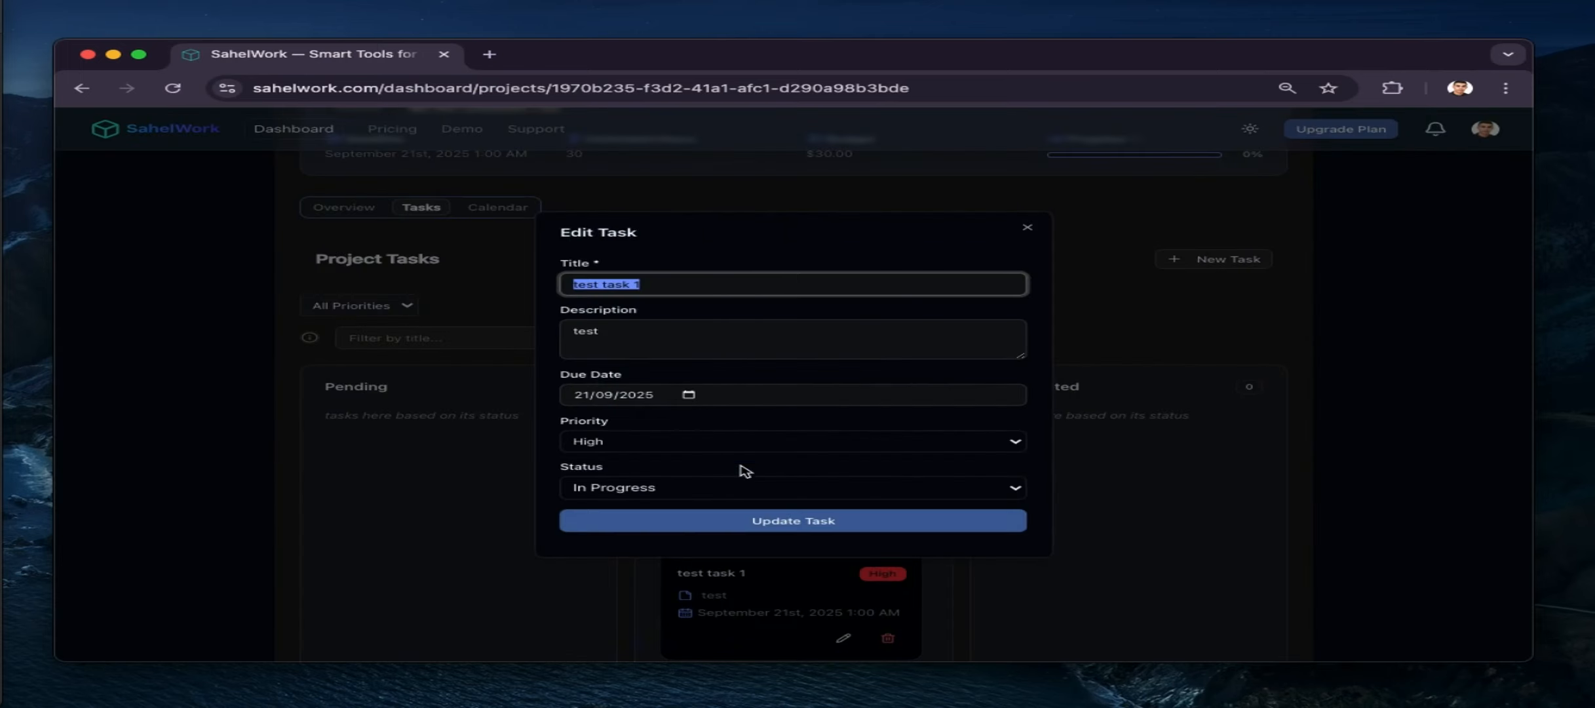
{"action": "left_click", "coordinate": [663, 285]}
{"action": "key", "text": "BackSpace"}
{"action": "type", "text": "2"}
{"action": "left_click", "coordinate": [654, 521]}
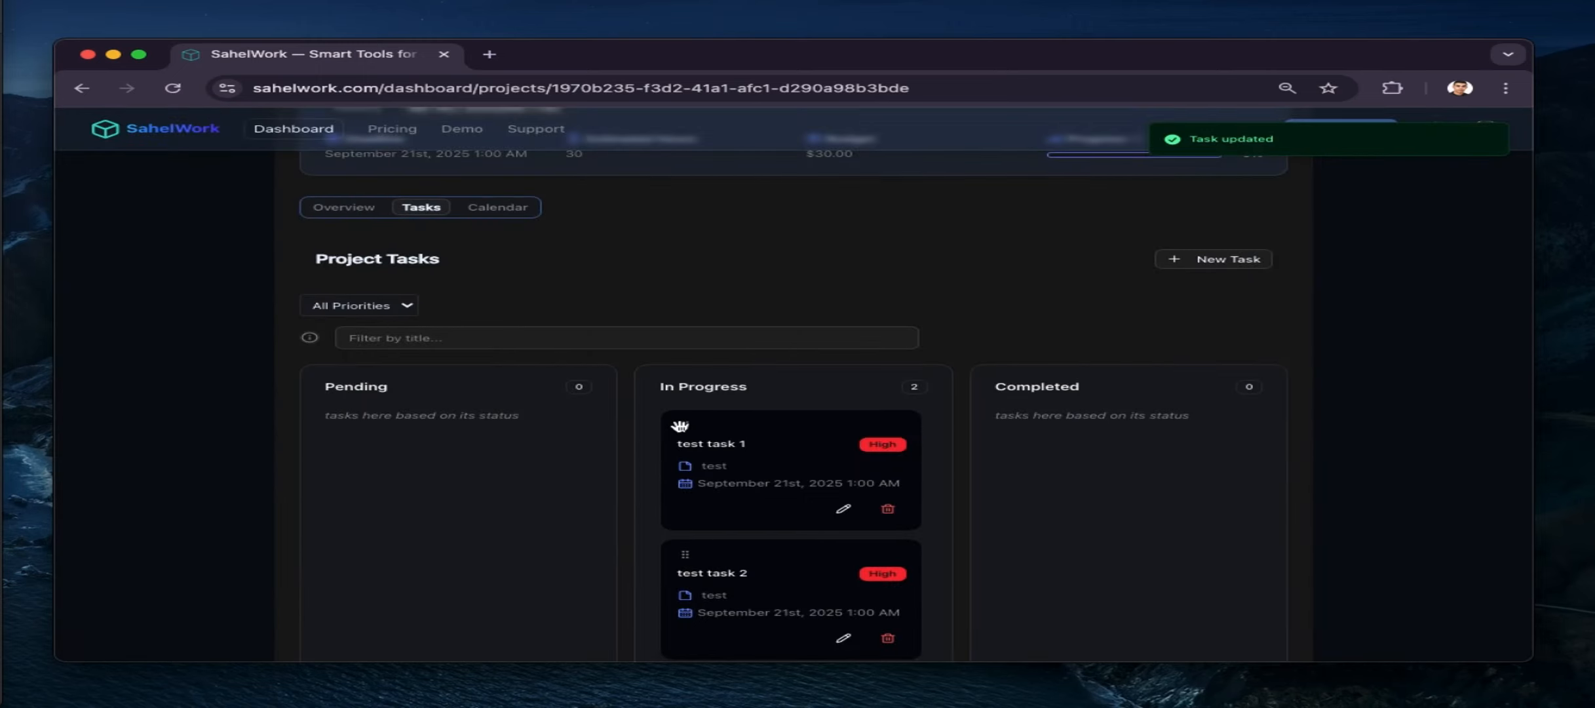
{"action": "left_click_drag", "start_coordinate": [682, 424], "coordinate": [963, 449]}
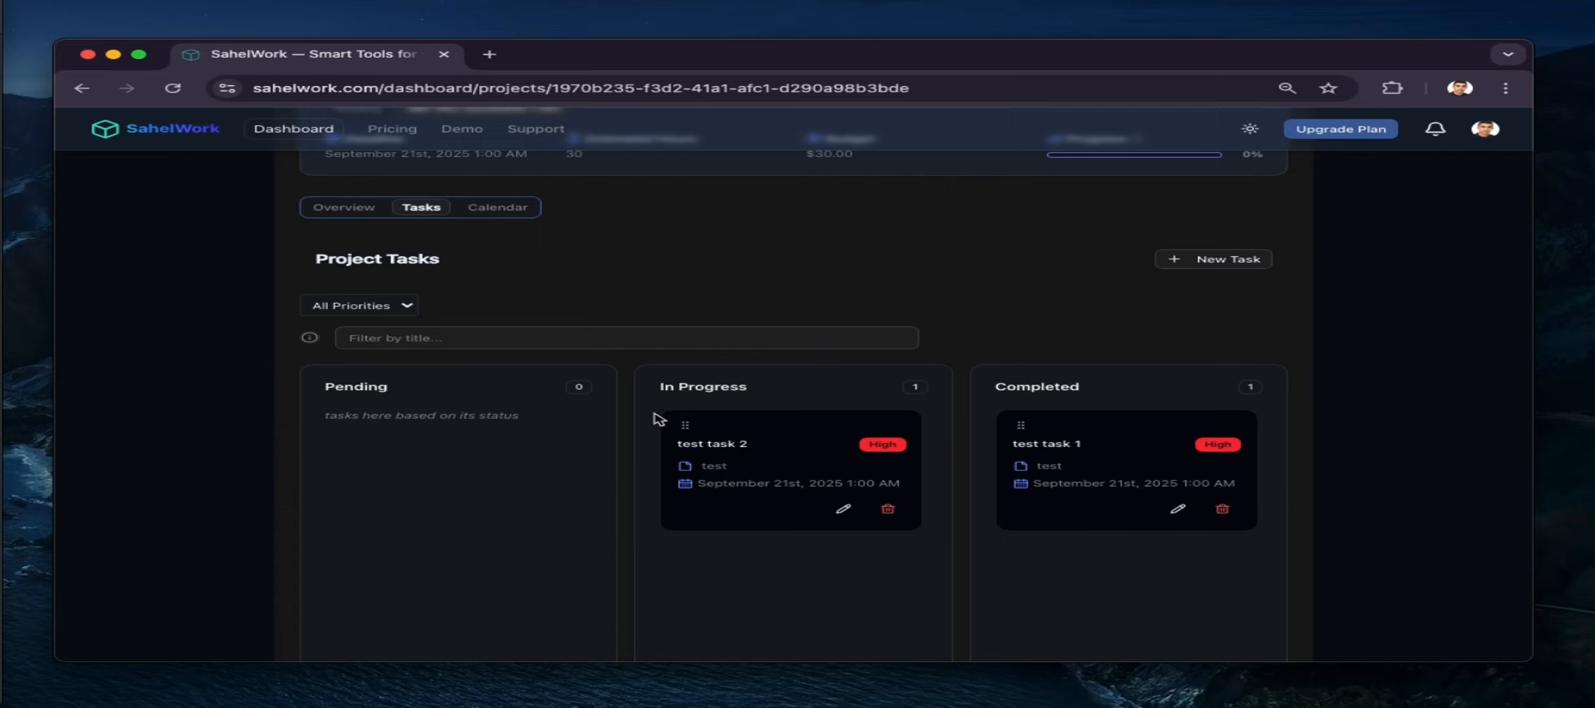
{"action": "left_click_drag", "start_coordinate": [687, 425], "coordinate": [990, 562]}
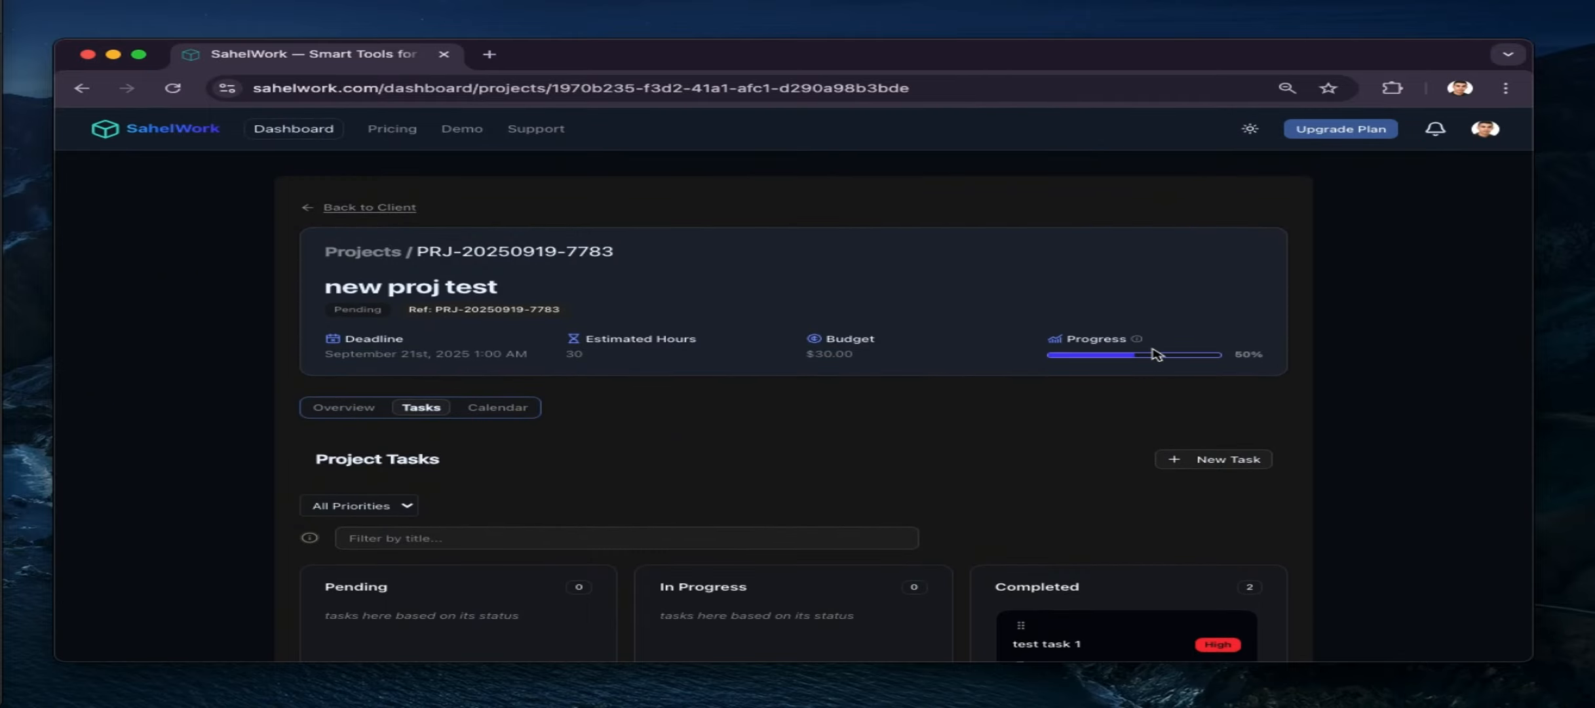
Open the project calendar and view the tasks due on September 21
{"action": "scroll", "coordinate": [625, 477], "scroll_direction": "down", "scroll_amount": 3}
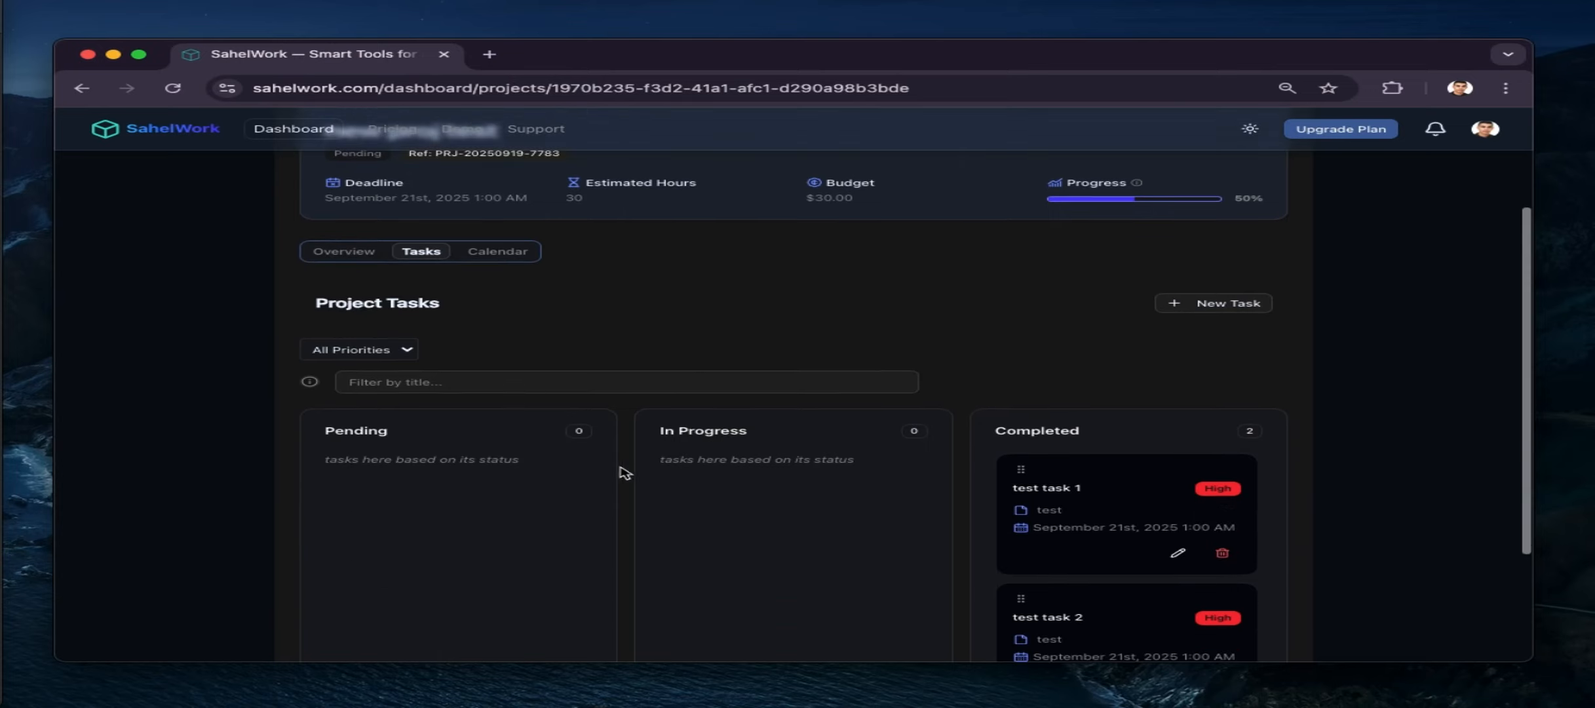
{"action": "left_click", "coordinate": [490, 254]}
{"action": "scroll", "coordinate": [616, 623], "scroll_direction": "down", "scroll_amount": 5}
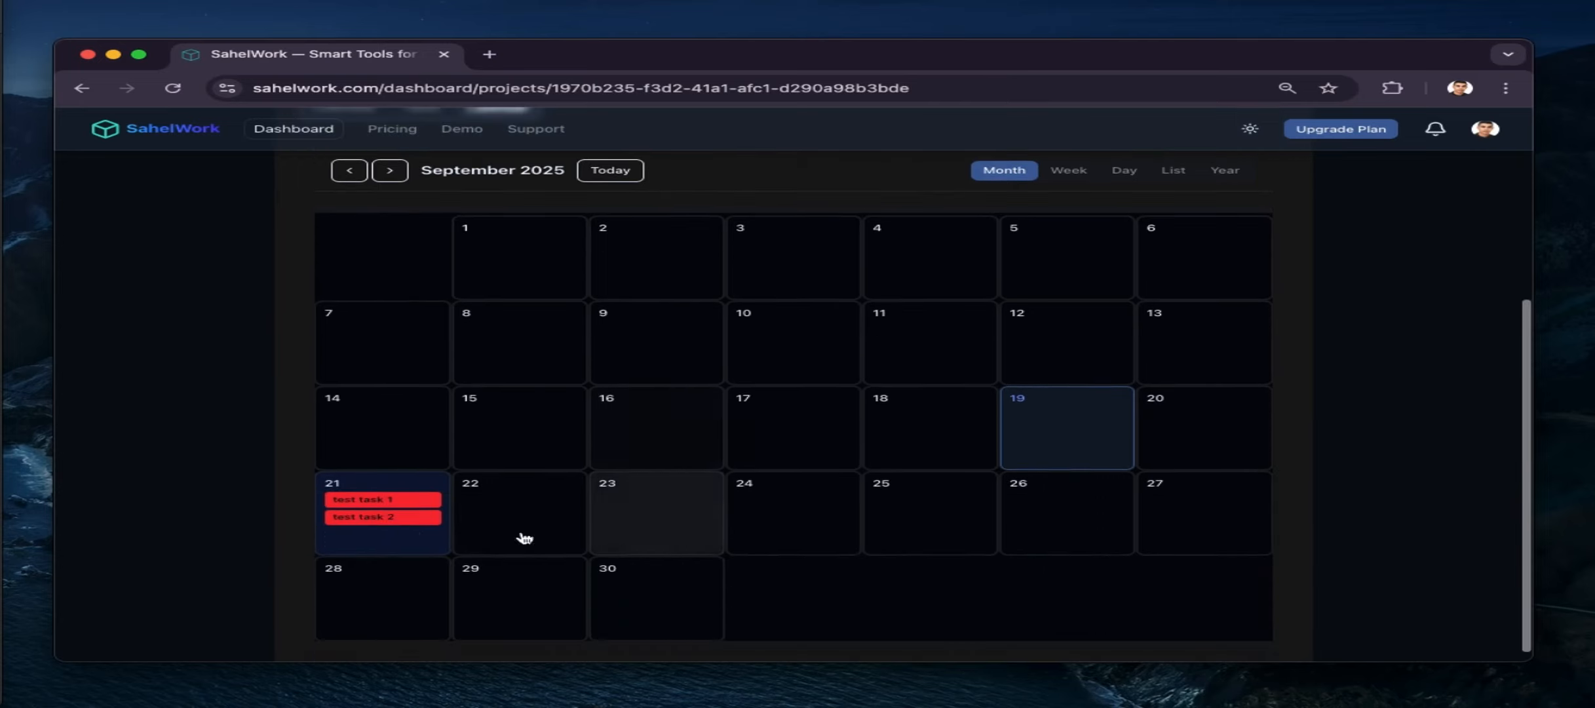
{"action": "left_click", "coordinate": [417, 517]}
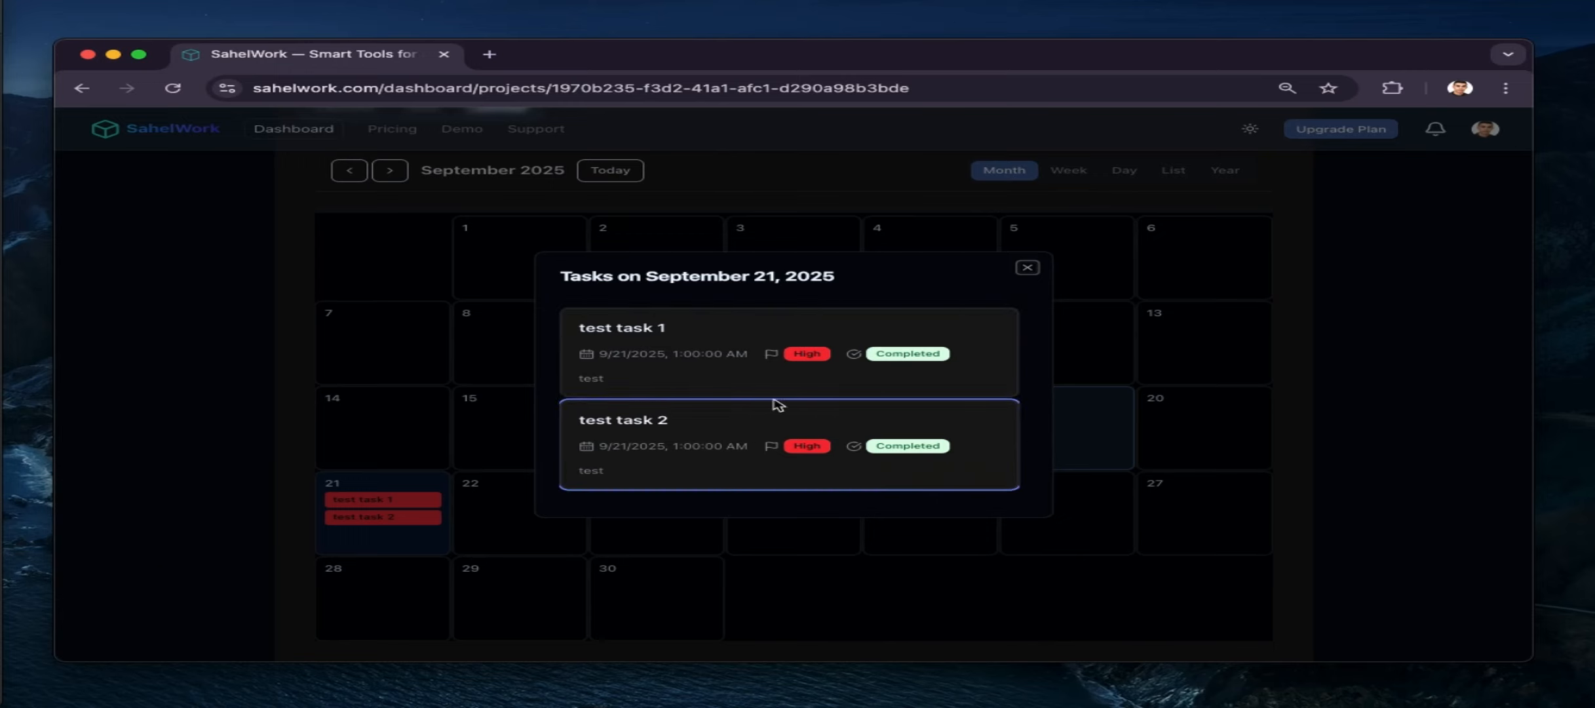
{"action": "left_click", "coordinate": [1027, 267]}
{"action": "scroll", "coordinate": [708, 430], "scroll_direction": "up", "scroll_amount": 1}
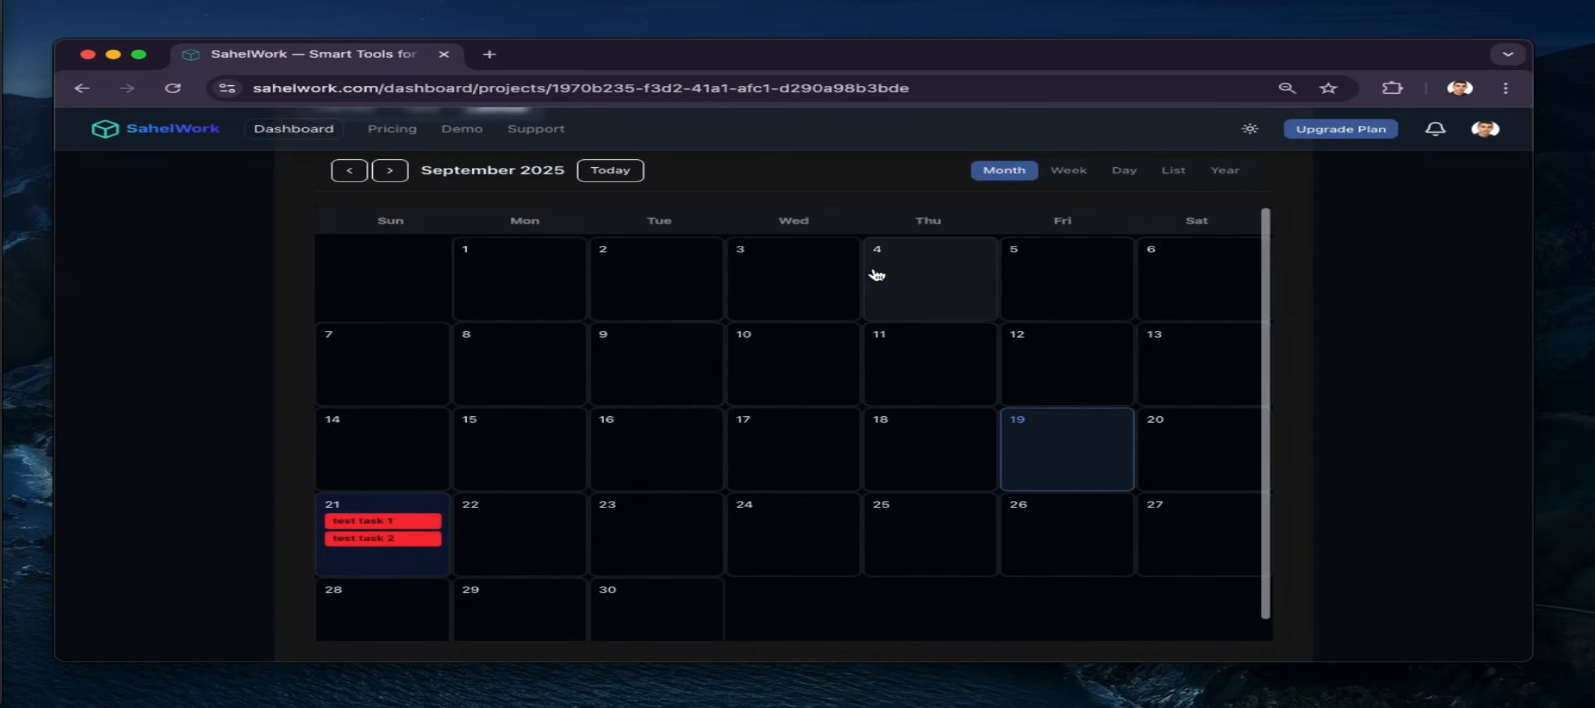
{"action": "scroll", "coordinate": [876, 275], "scroll_direction": "up", "scroll_amount": 2}
Try the calendar's Week, Day, List and Year views, then return to the project Overview
{"action": "left_click", "coordinate": [1068, 285]}
{"action": "left_click", "coordinate": [1124, 286]}
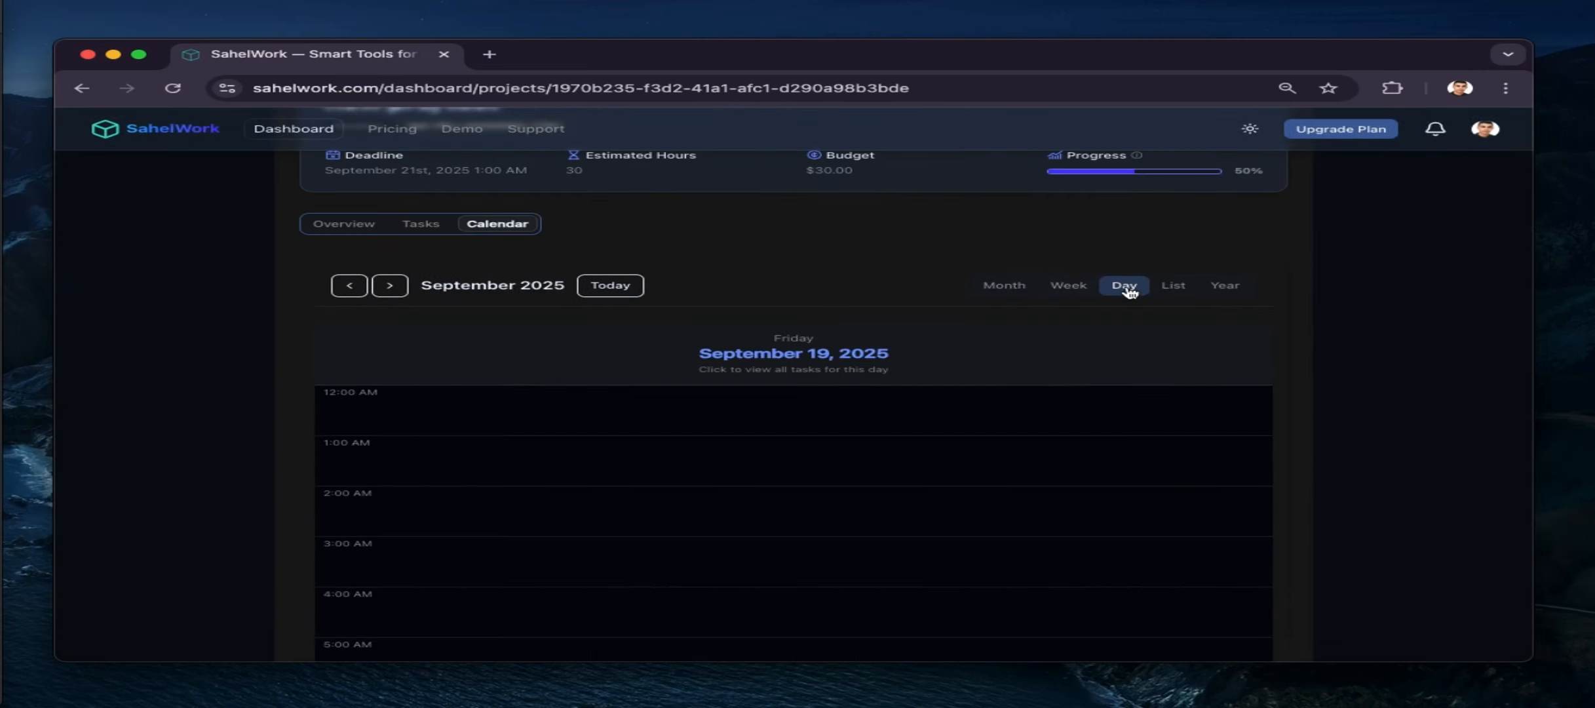
{"action": "left_click", "coordinate": [1180, 290]}
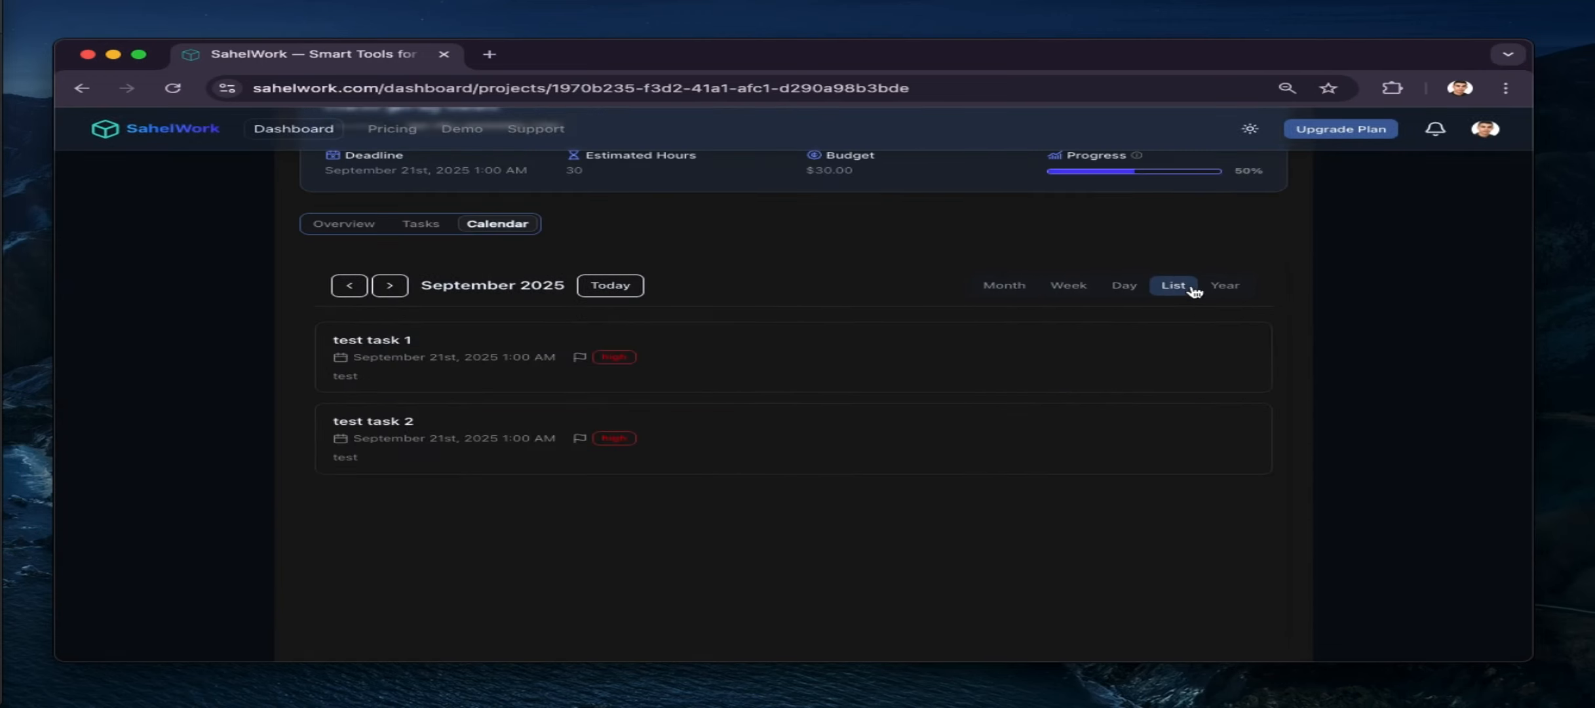
{"action": "left_click", "coordinate": [1226, 286]}
{"action": "scroll", "coordinate": [765, 466], "scroll_direction": "down", "scroll_amount": 2}
{"action": "scroll", "coordinate": [766, 467], "scroll_direction": "down", "scroll_amount": 2}
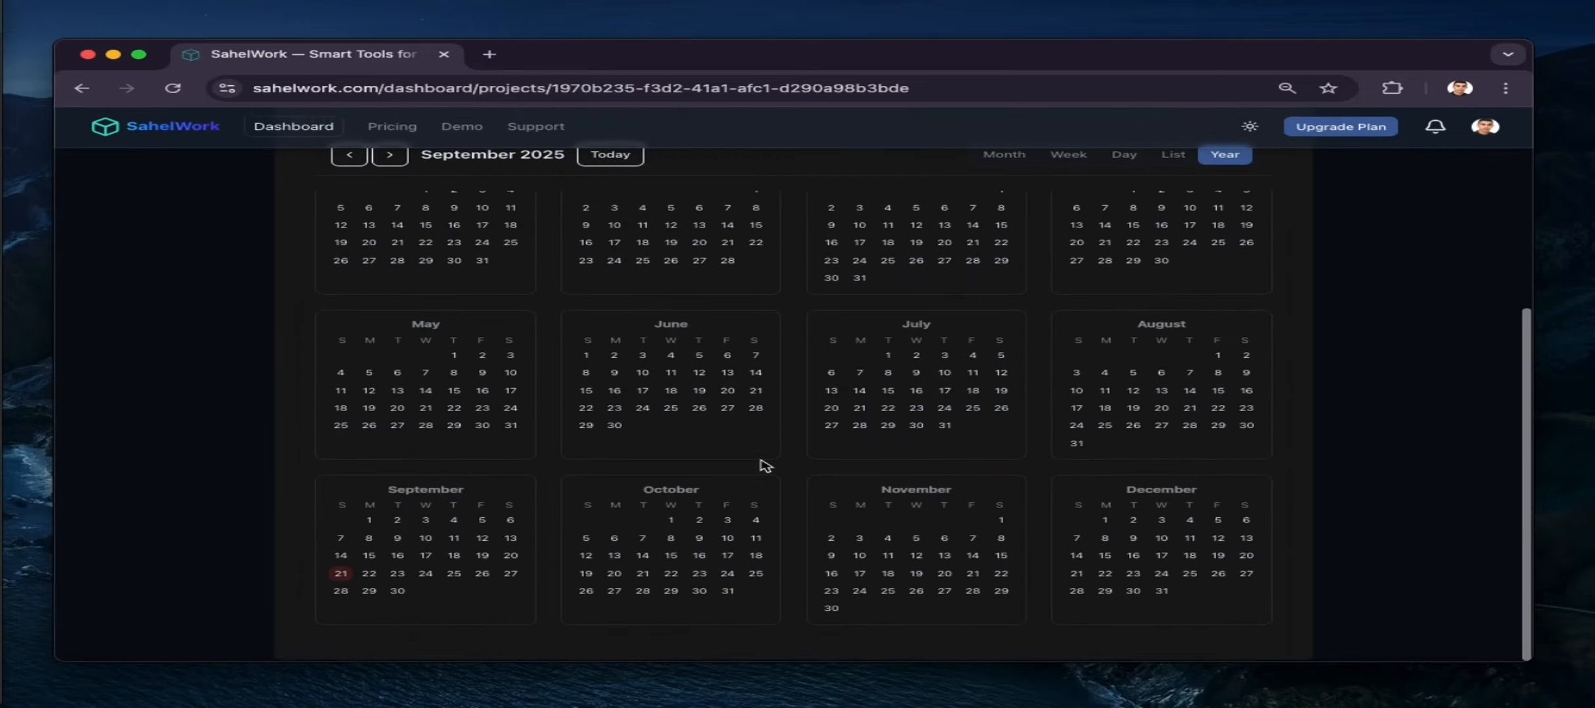
{"action": "scroll", "coordinate": [756, 463], "scroll_direction": "up", "scroll_amount": 5}
{"action": "left_click", "coordinate": [347, 407]}
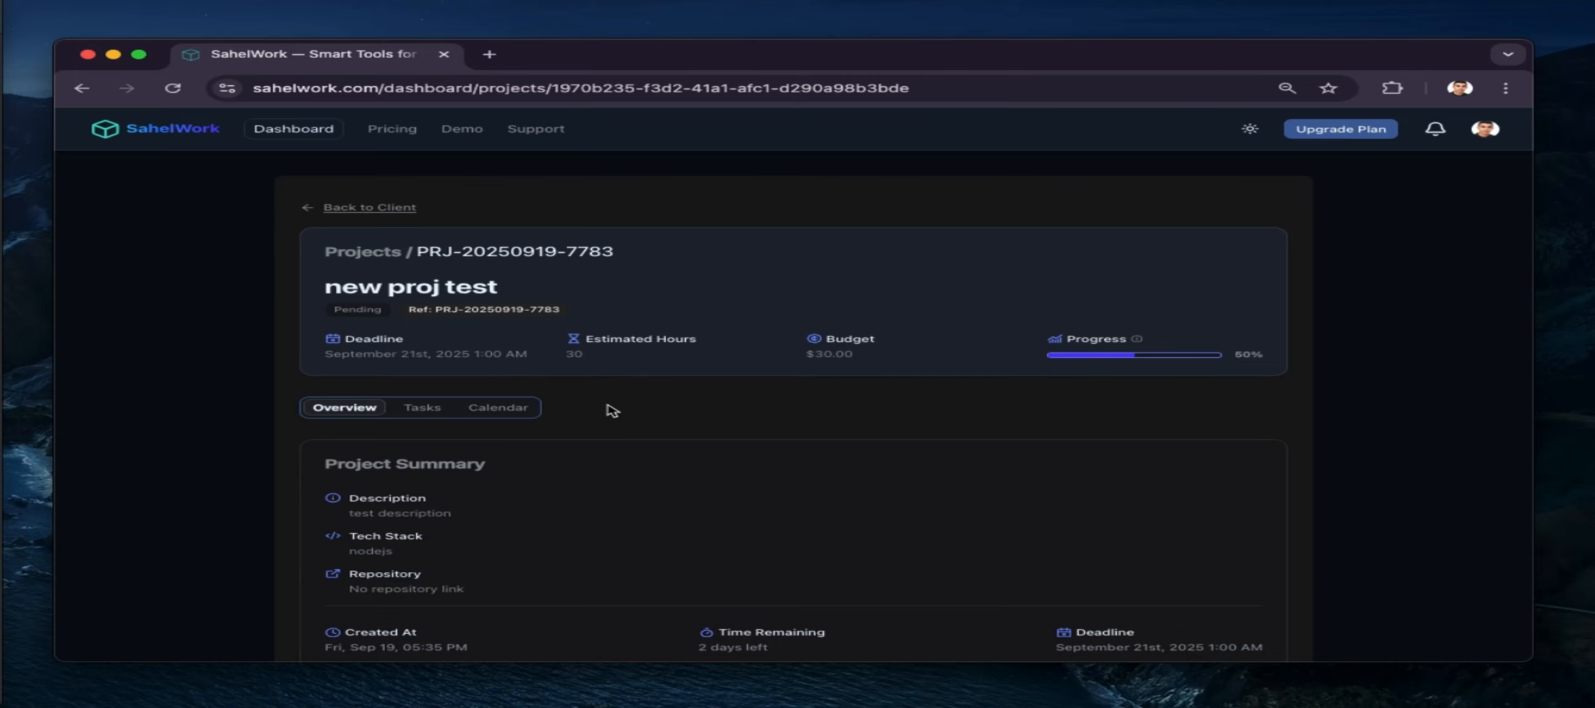
On the project task board, filter tasks by title '2', then clear the filter text
{"action": "scroll", "coordinate": [610, 409], "scroll_direction": "down", "scroll_amount": 1}
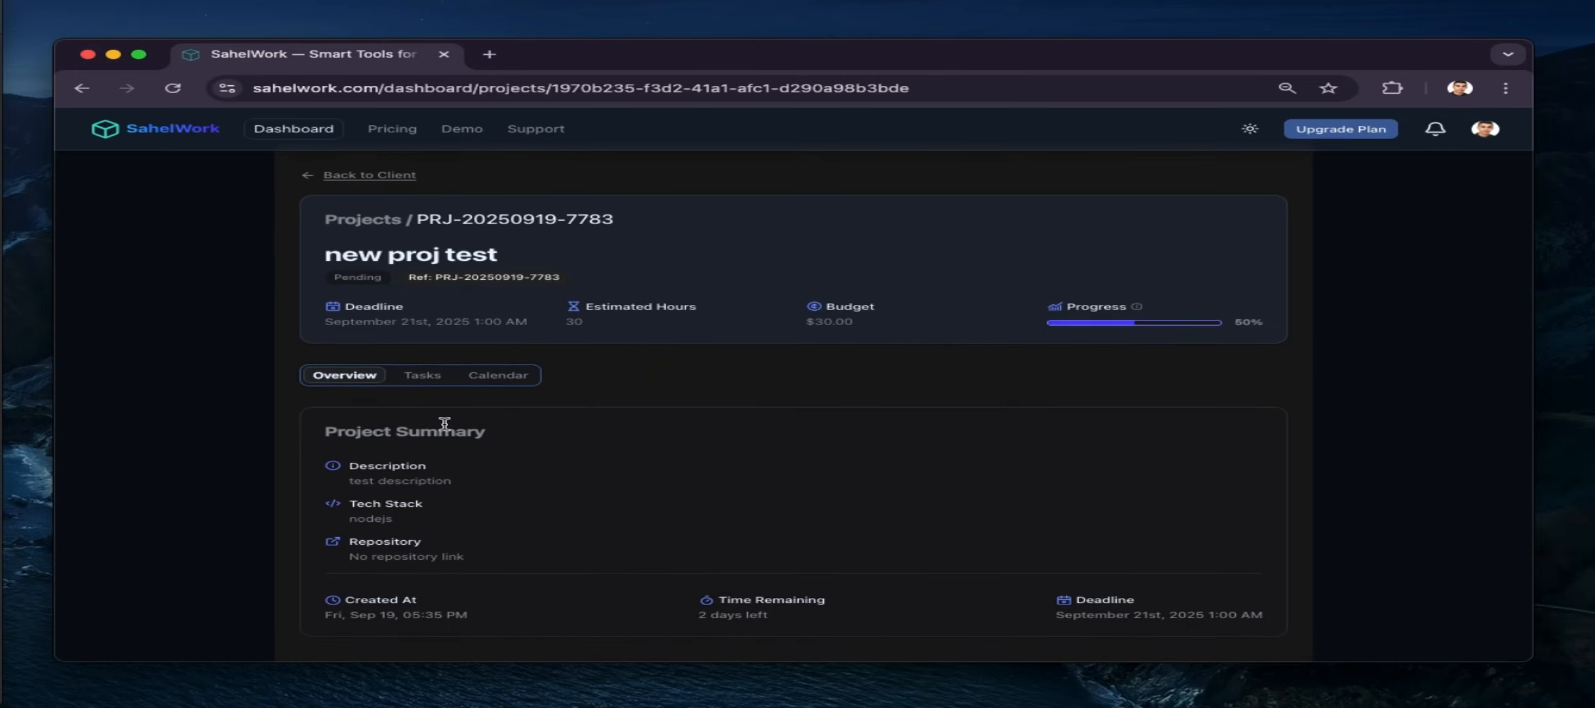
{"action": "left_click", "coordinate": [420, 375]}
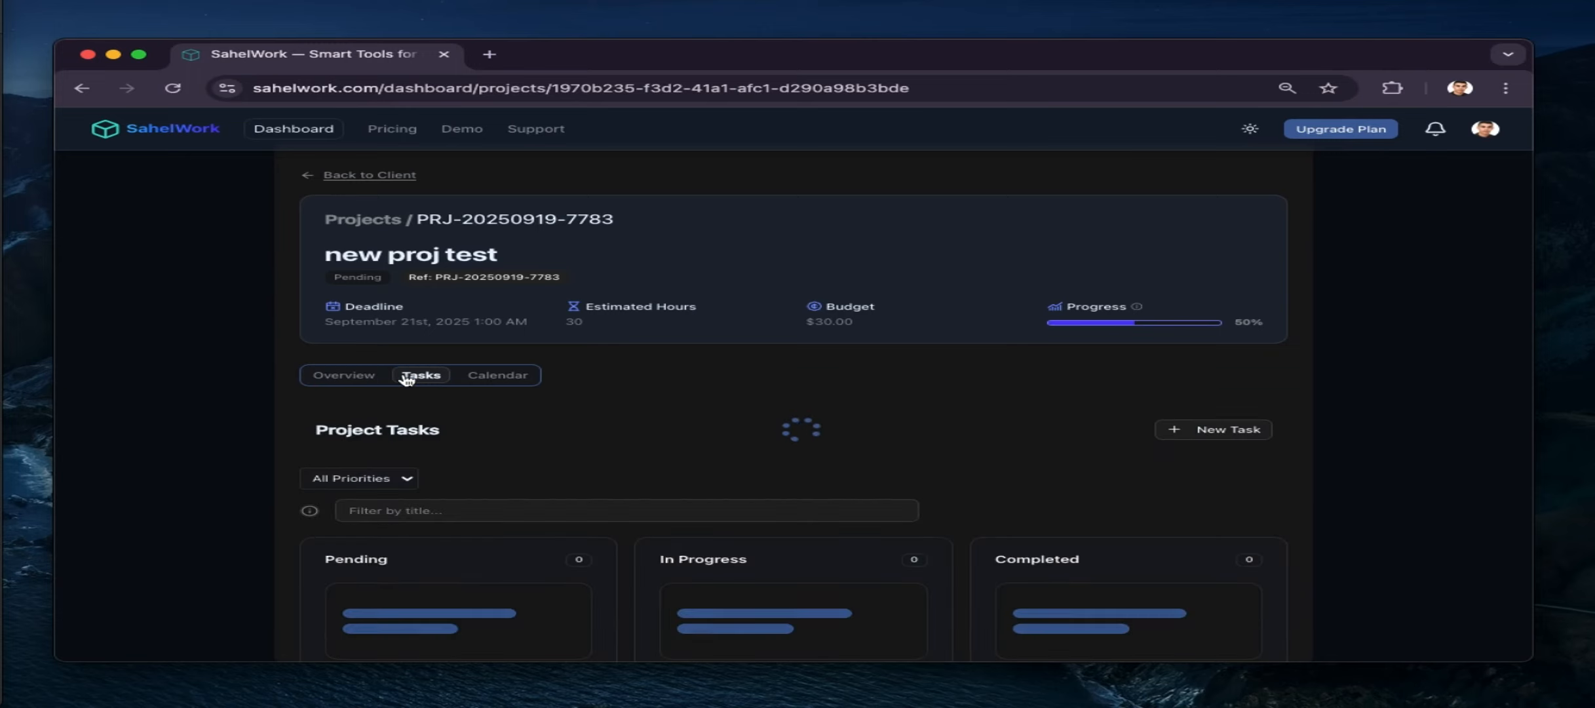
{"action": "scroll", "coordinate": [518, 393], "scroll_direction": "down", "scroll_amount": 5}
{"action": "scroll", "coordinate": [509, 285], "scroll_direction": "up", "scroll_amount": 2}
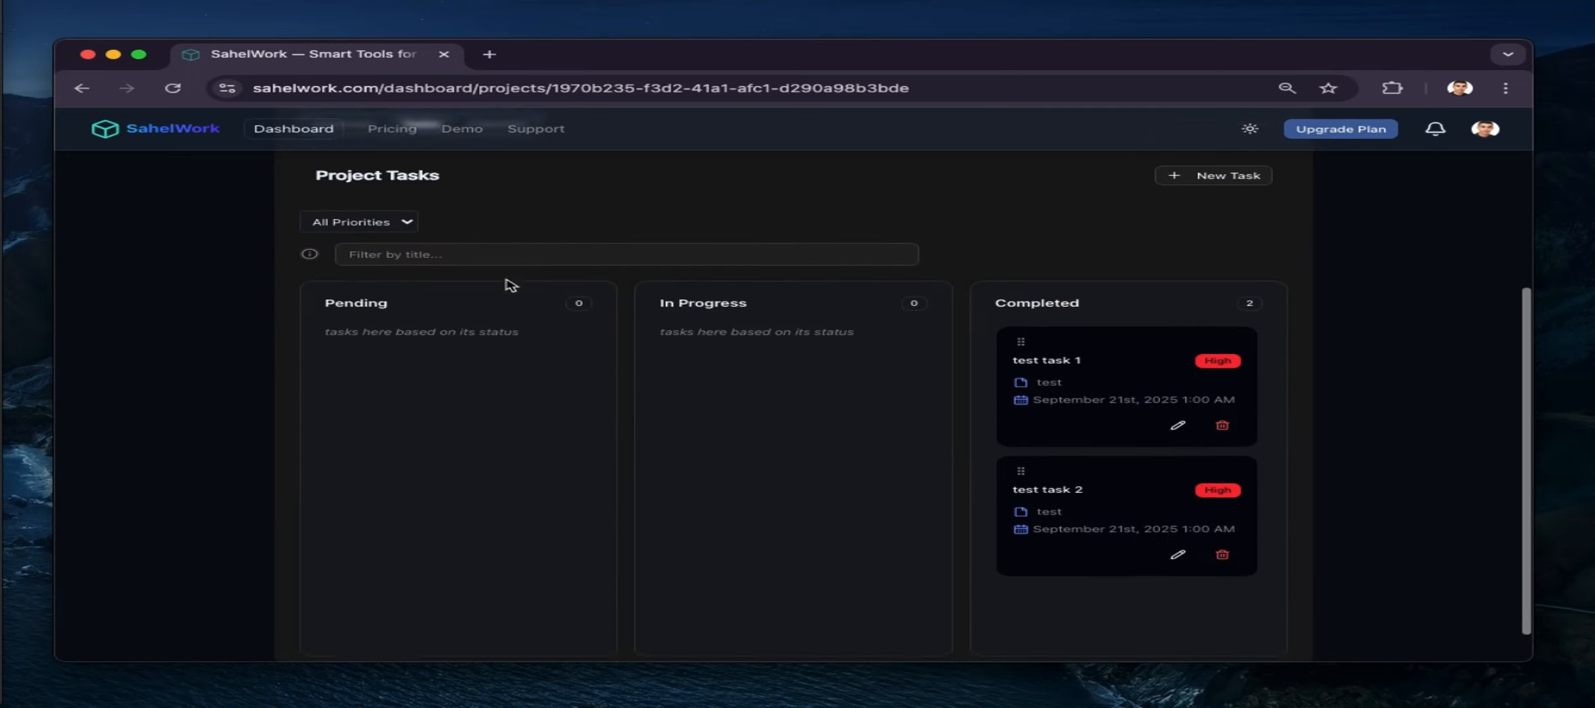
{"action": "left_click", "coordinate": [498, 345]}
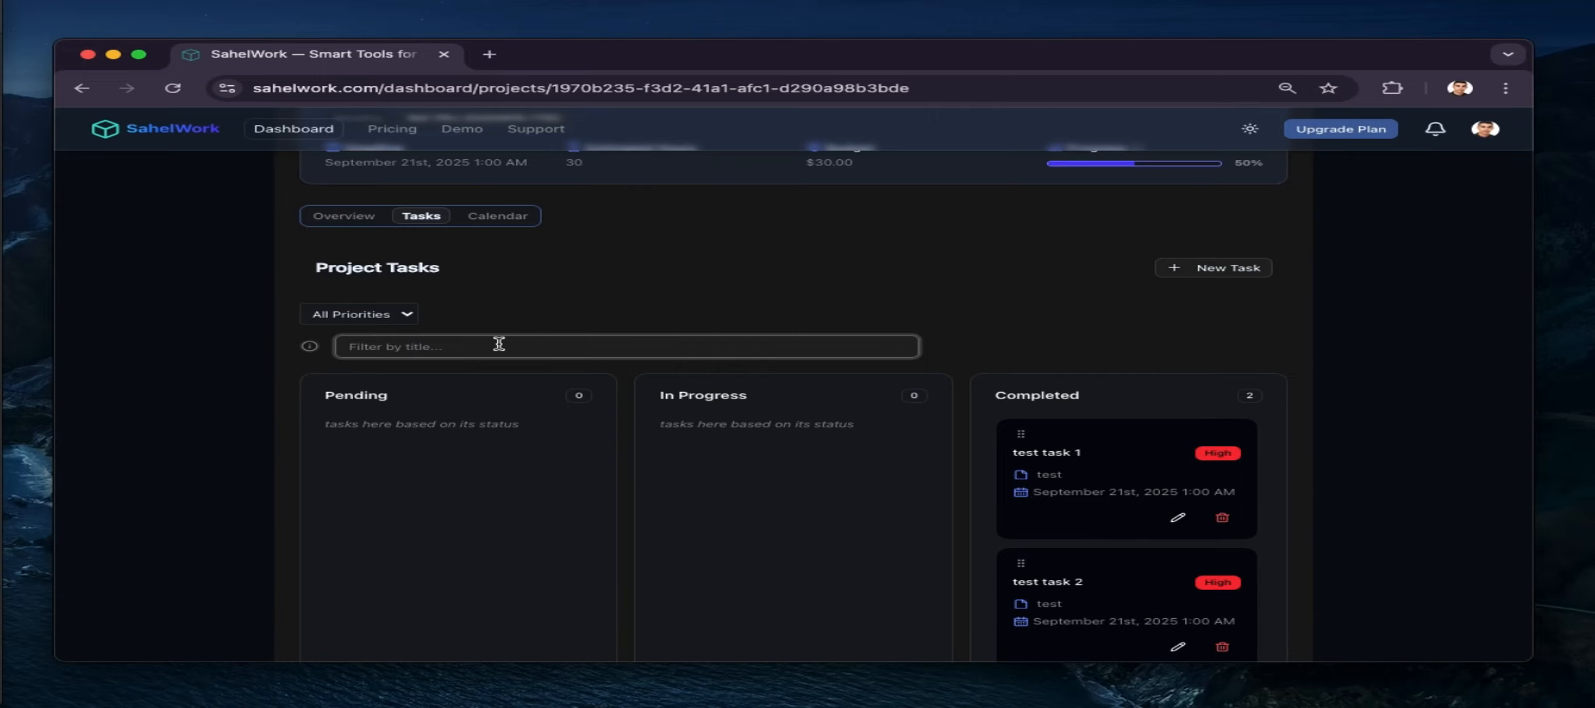
{"action": "type", "text": "2"}
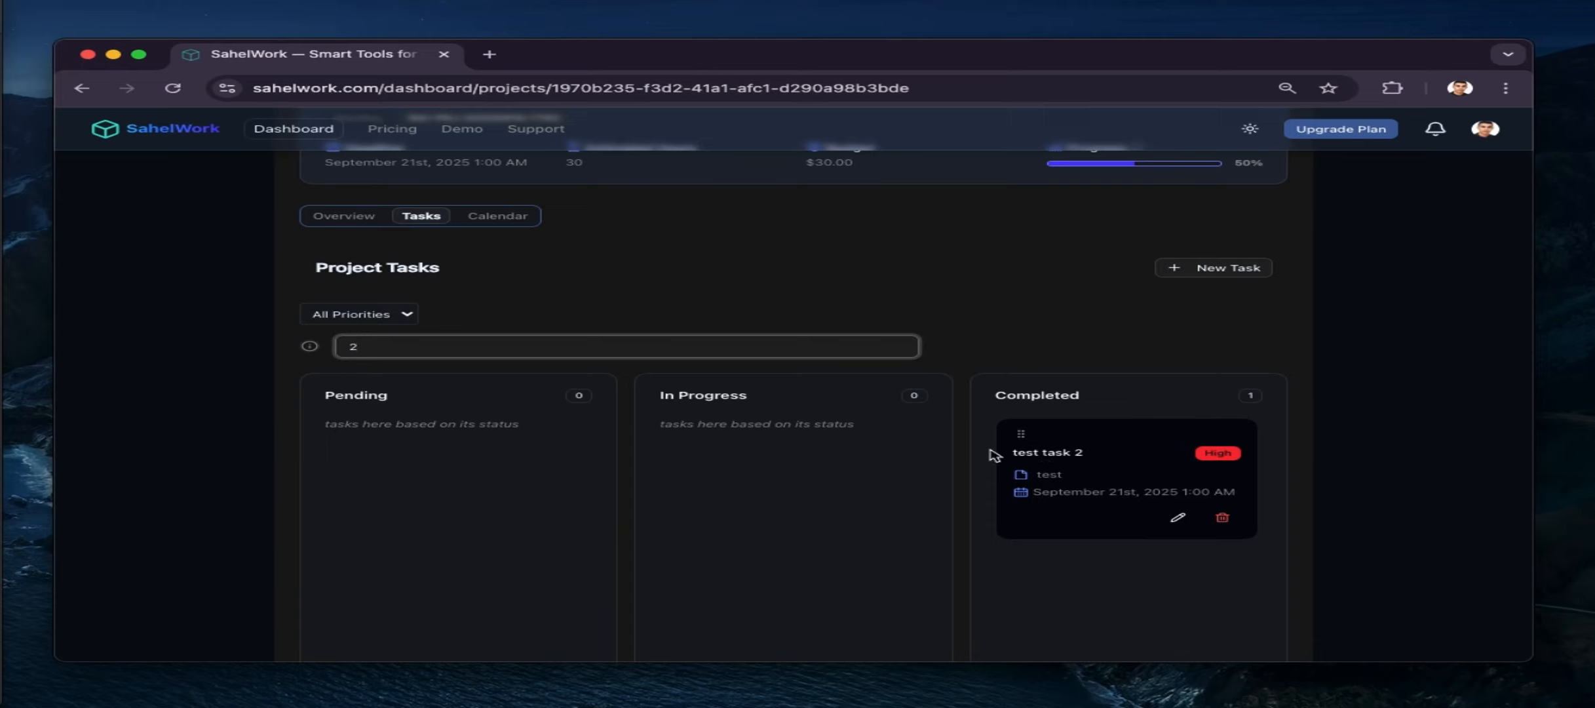
{"action": "key", "text": "BackSpace"}
Filter the tasks by title '1', then return to the client's quotes list
{"action": "type", "text": "1"}
{"action": "left_click", "coordinate": [548, 331]}
{"action": "scroll", "coordinate": [439, 311], "scroll_direction": "up", "scroll_amount": 3}
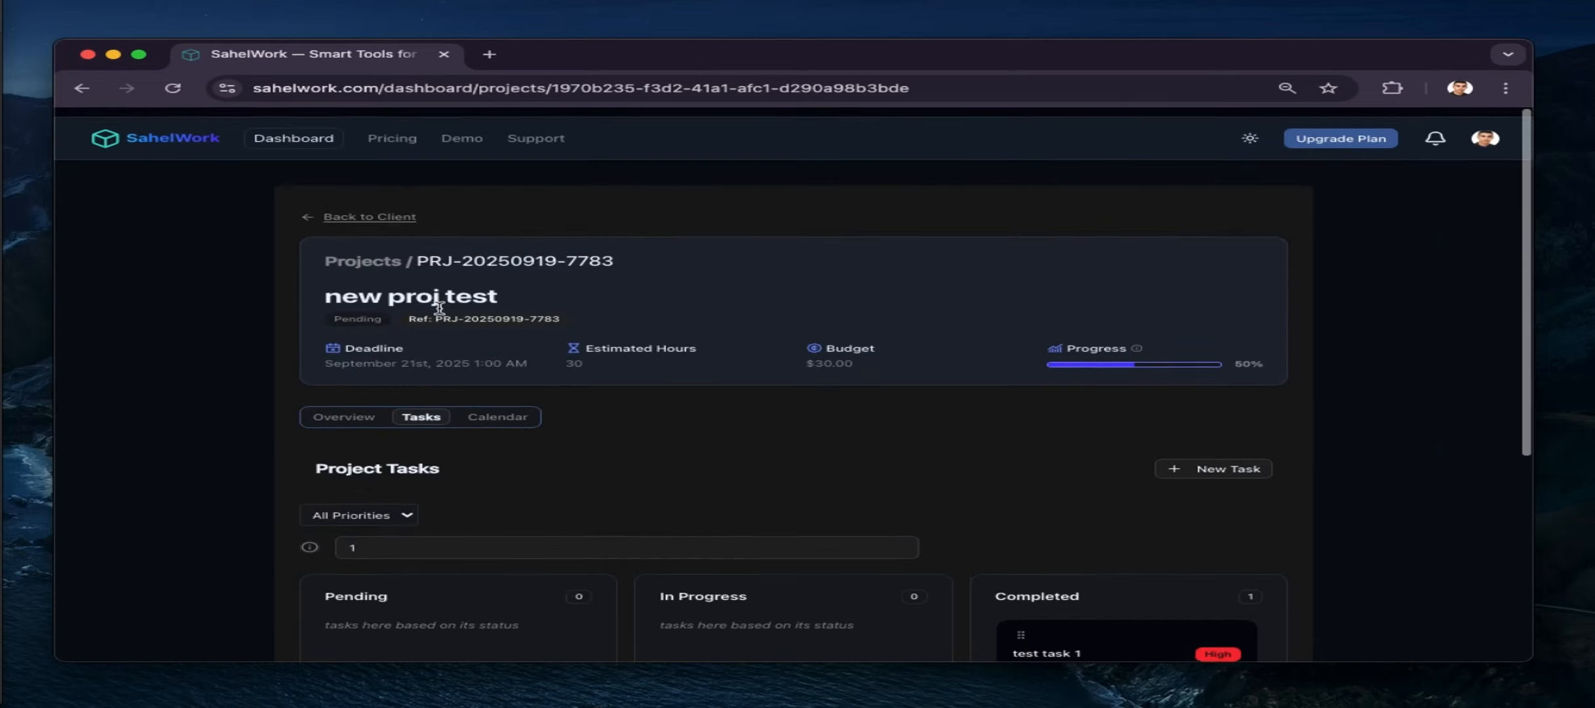
{"action": "left_click", "coordinate": [354, 305]}
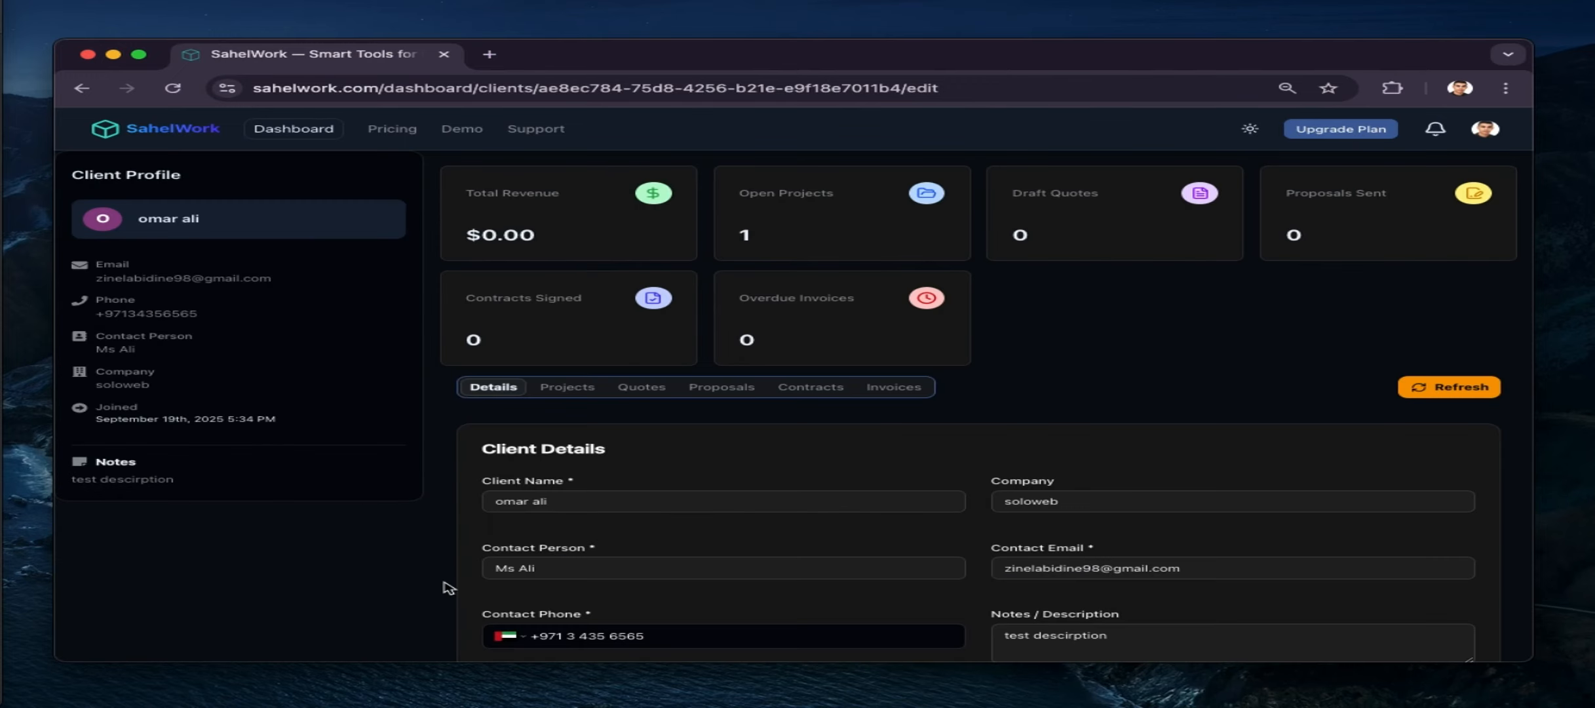
{"action": "left_click", "coordinate": [577, 389]}
{"action": "left_click", "coordinate": [643, 387]}
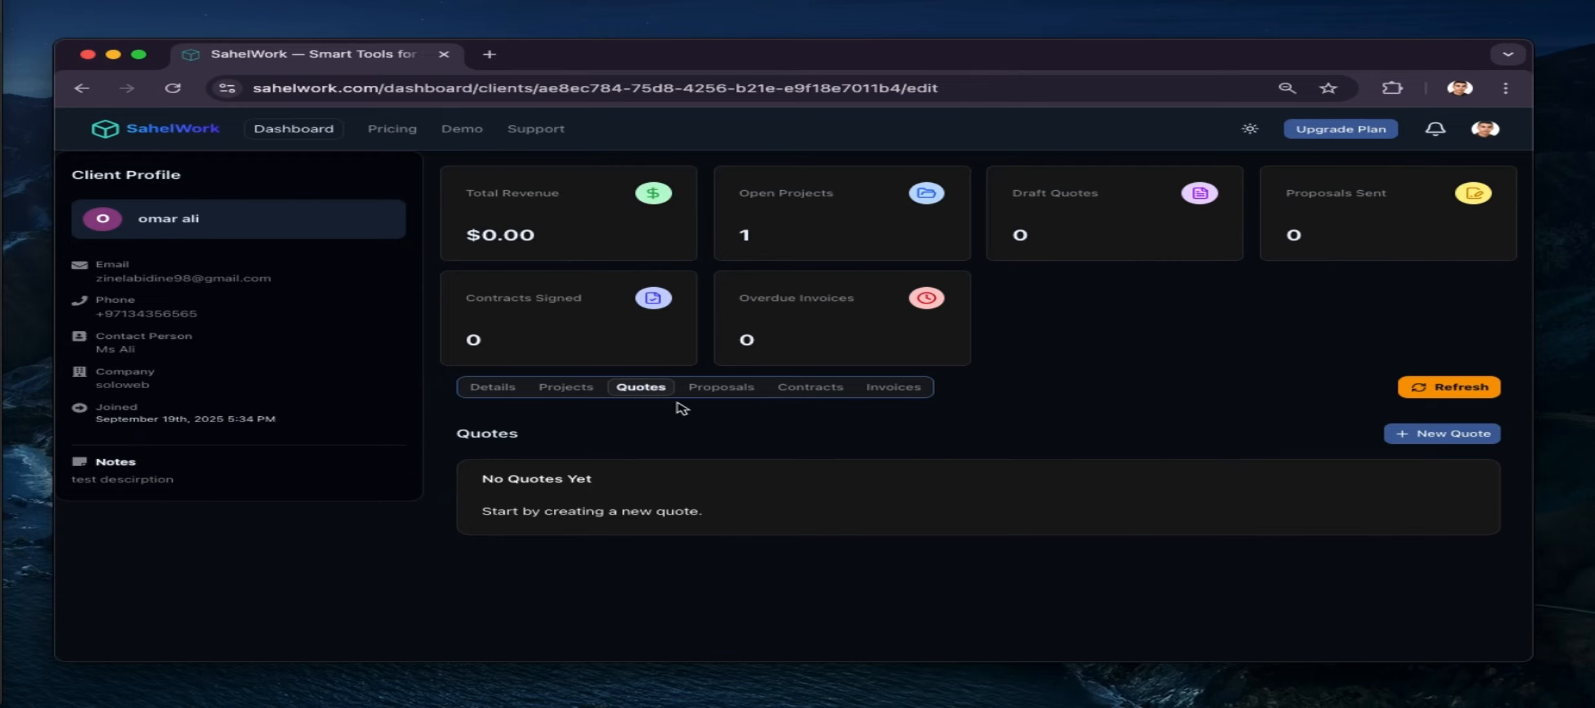
Start a new quote 'quotation n 1', issued 19/09/2025, expiring 20/09/2025, with a blank line item
{"action": "left_click", "coordinate": [1426, 435]}
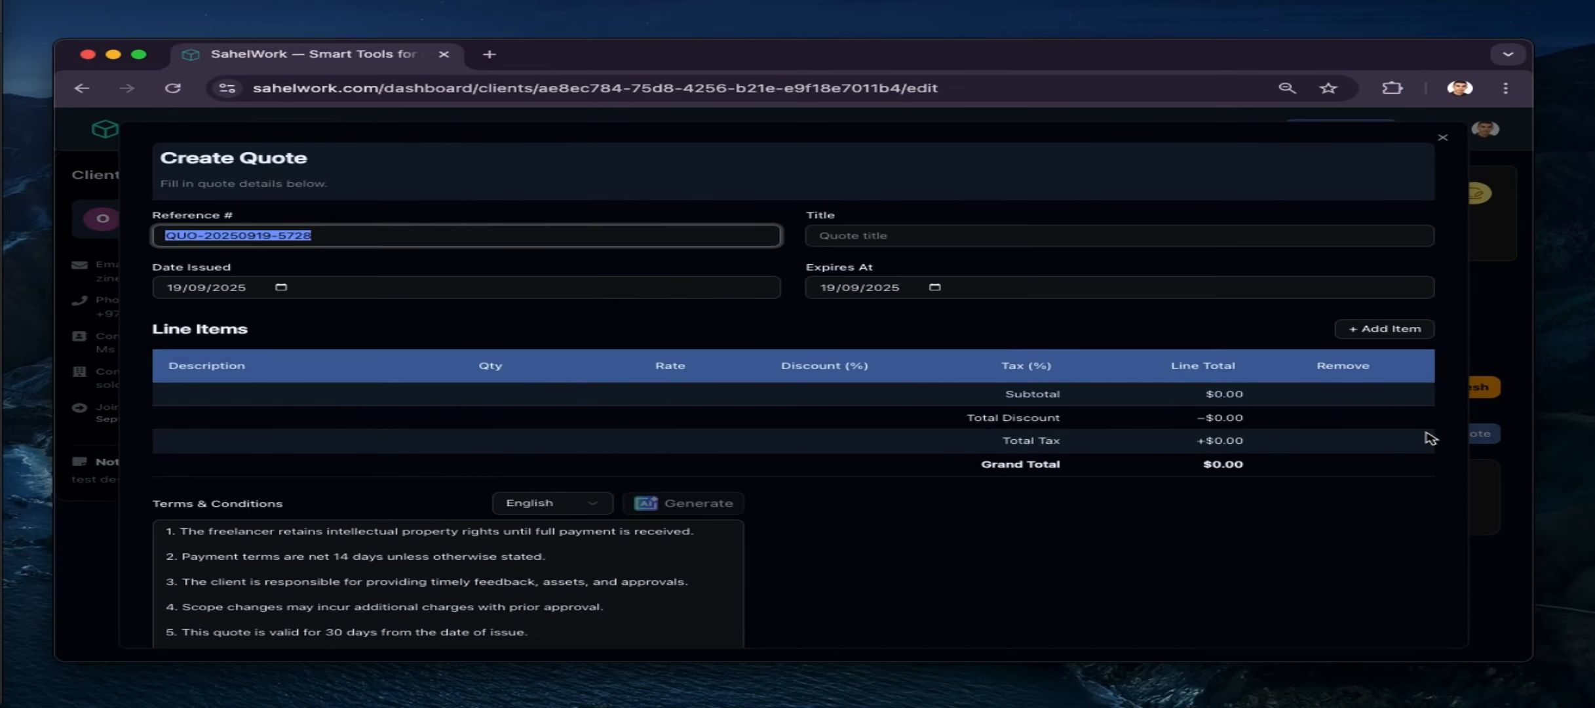
{"action": "left_click", "coordinate": [878, 237]}
{"action": "type", "text": "c"}
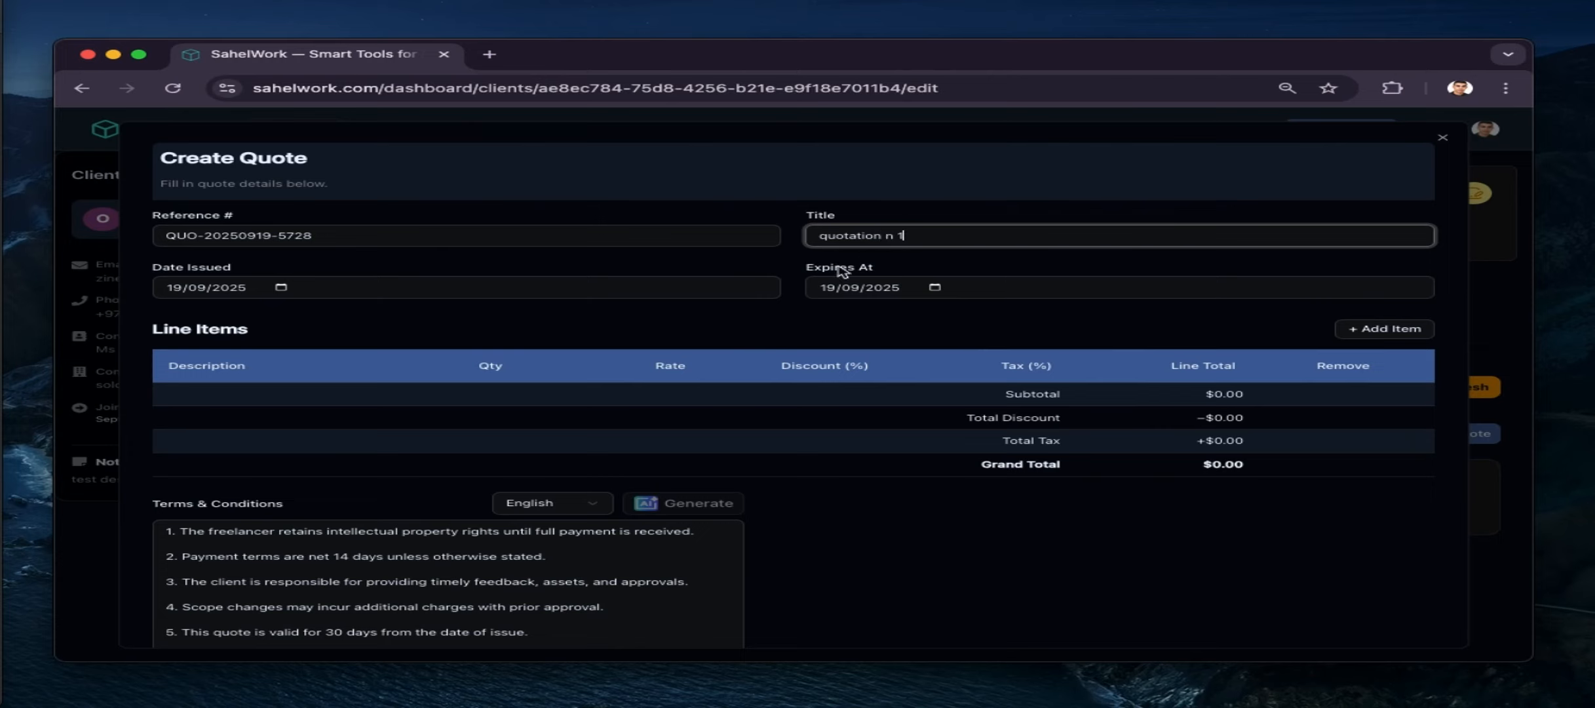
{"action": "left_click", "coordinate": [935, 288]}
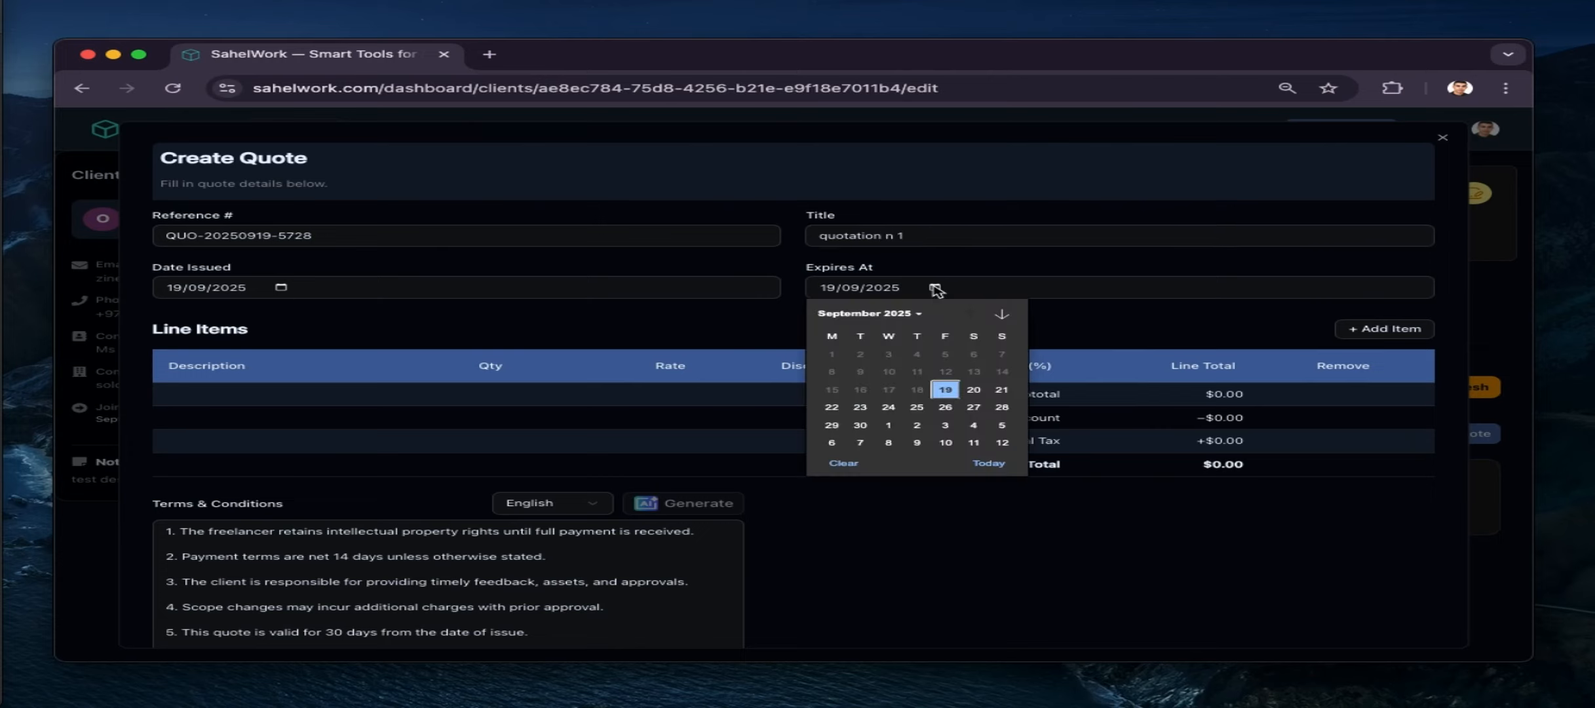
{"action": "left_click", "coordinate": [976, 390]}
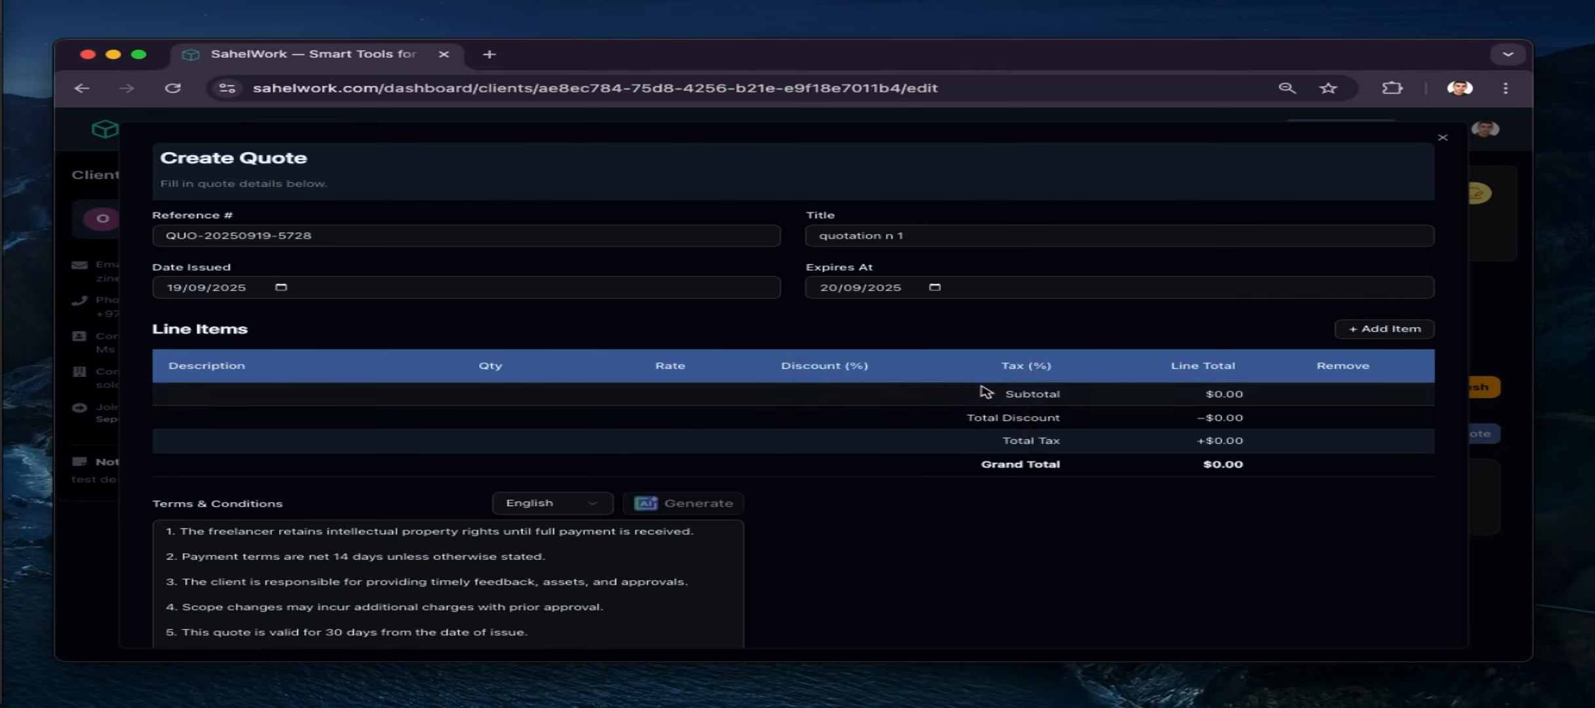
{"action": "left_click", "coordinate": [1383, 329]}
Set the line item description to 'development'
{"action": "left_click", "coordinate": [260, 393]}
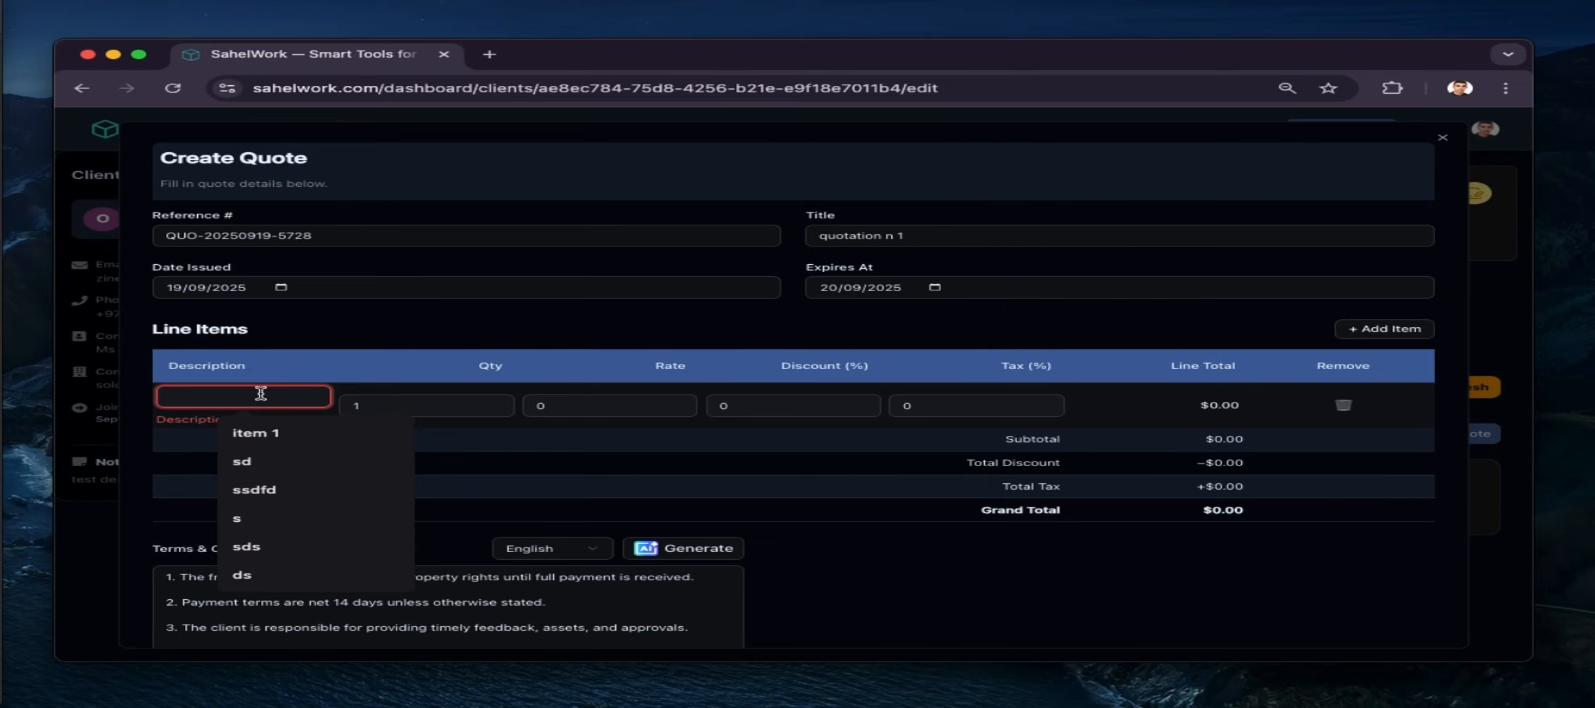
{"action": "type", "text": "d"}
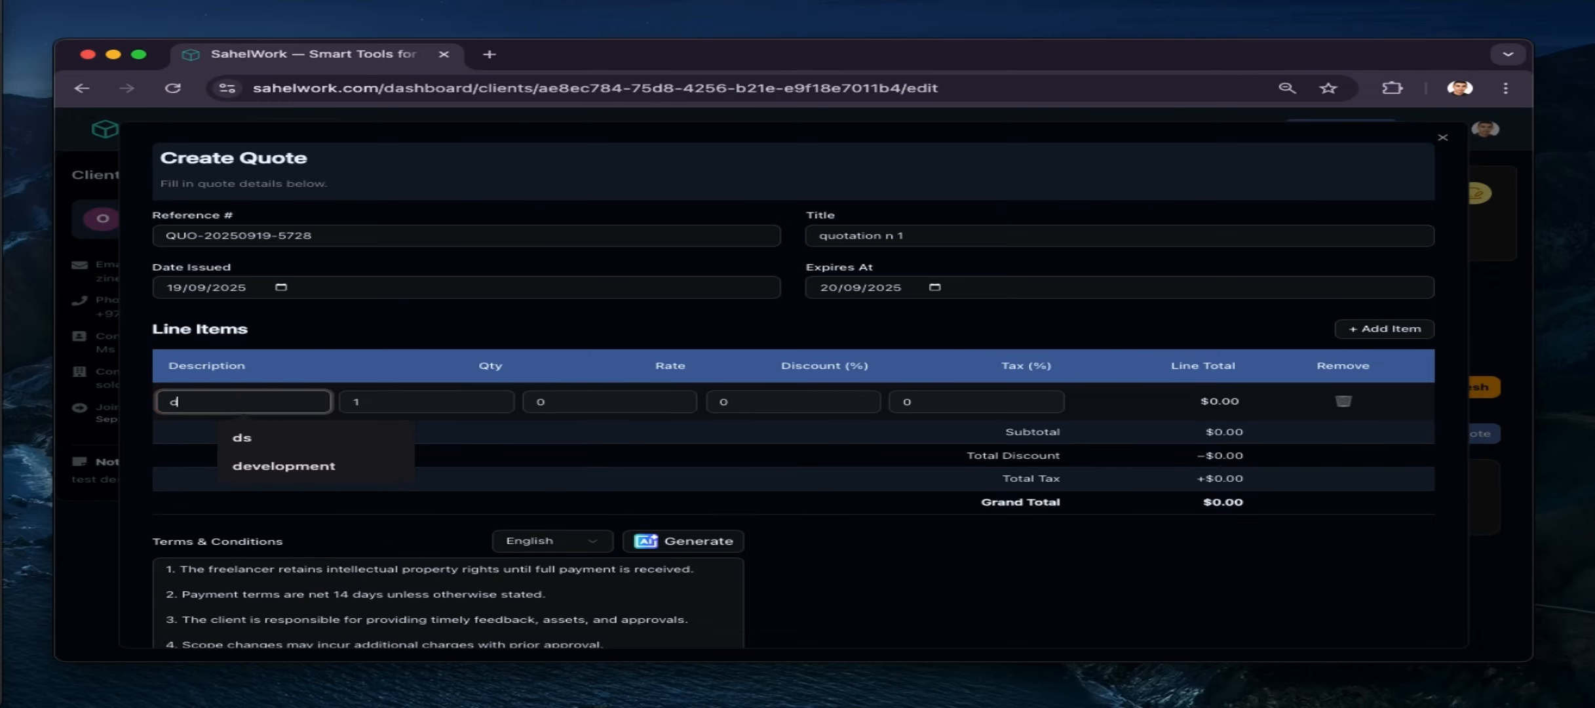
{"action": "key", "text": "Down"}
{"action": "key", "text": "Down"}
{"action": "key", "text": "Return"}
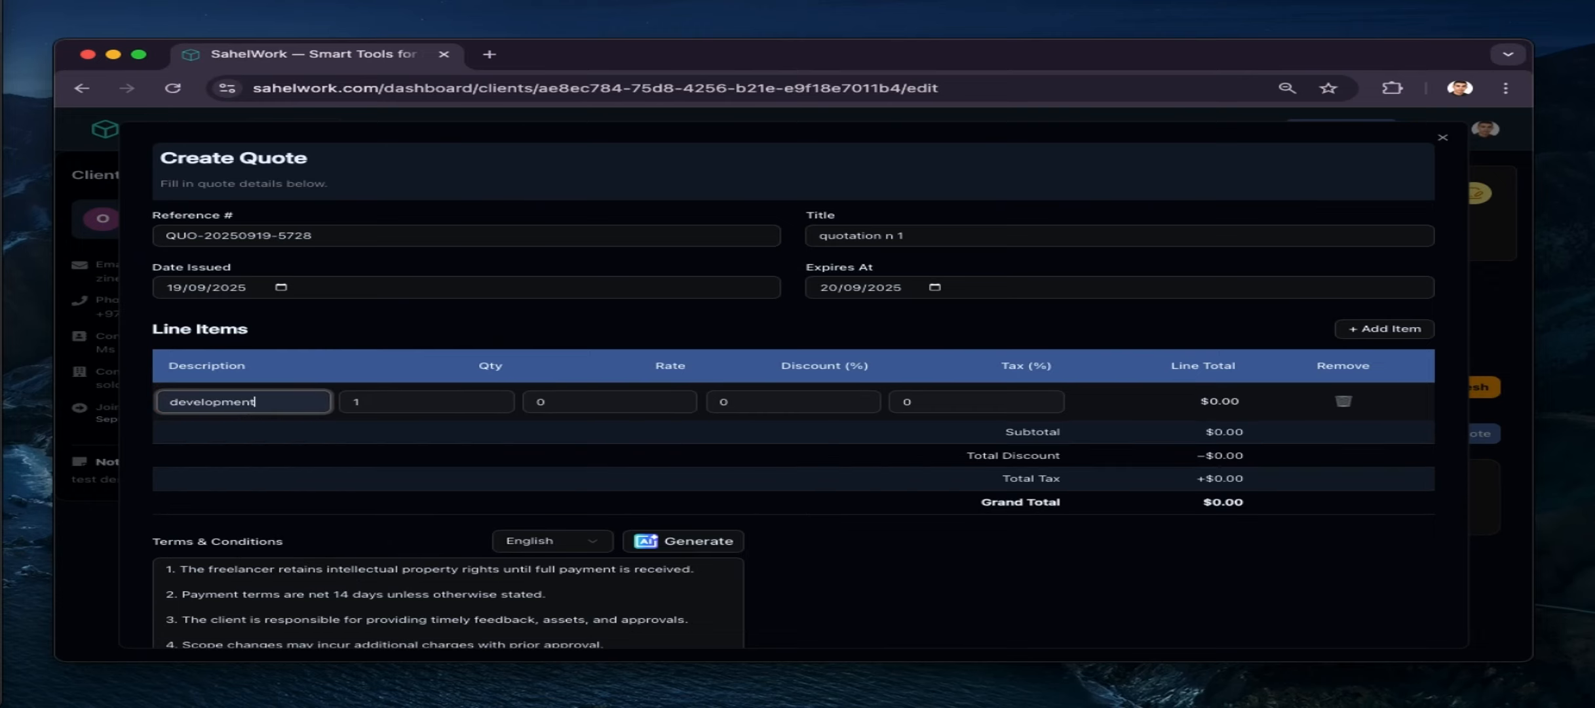
Give the line item rate 100000, a 5% discount and 0 tax
{"action": "left_click", "coordinate": [675, 397]}
{"action": "type", "text": "00"}
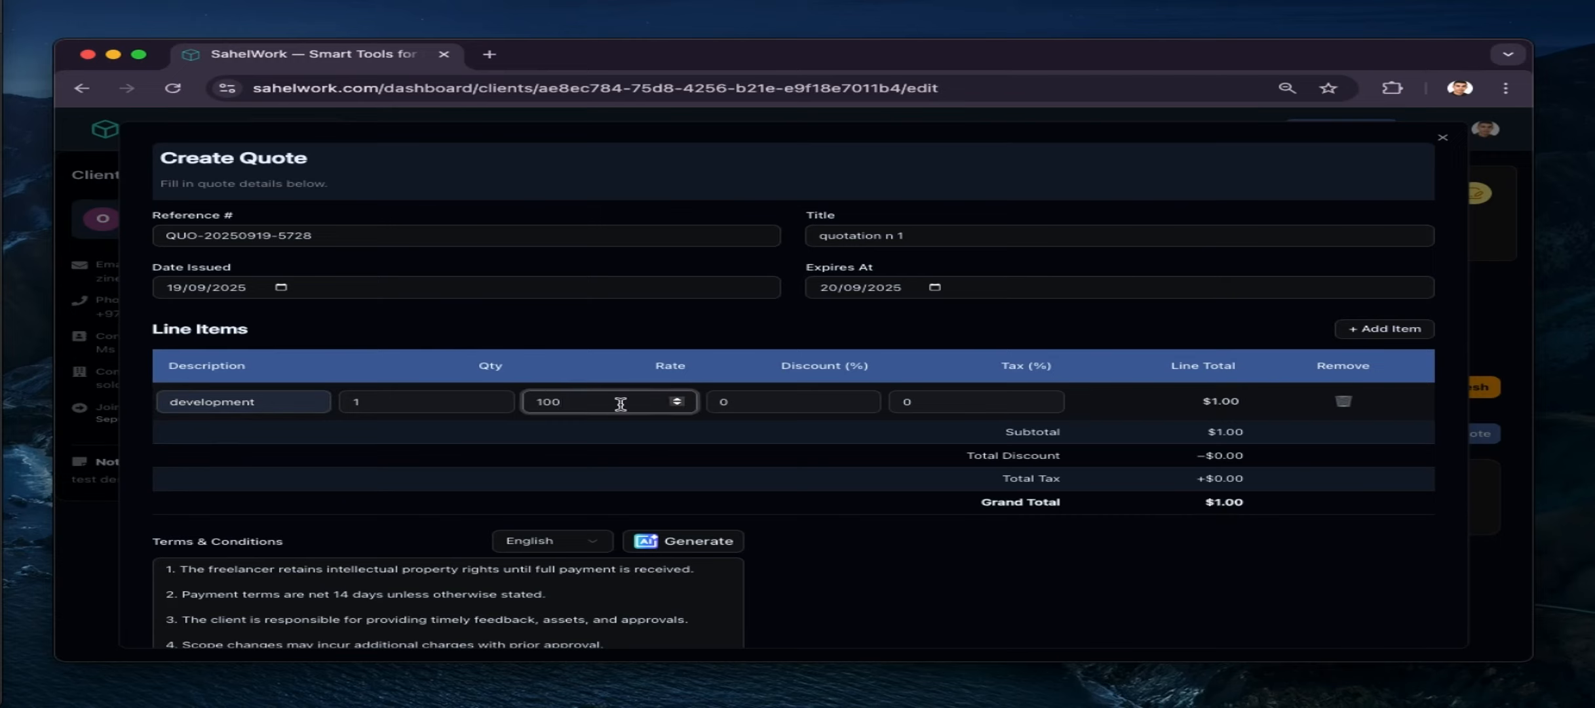
{"action": "type", "text": "00"}
{"action": "type", "text": "0"}
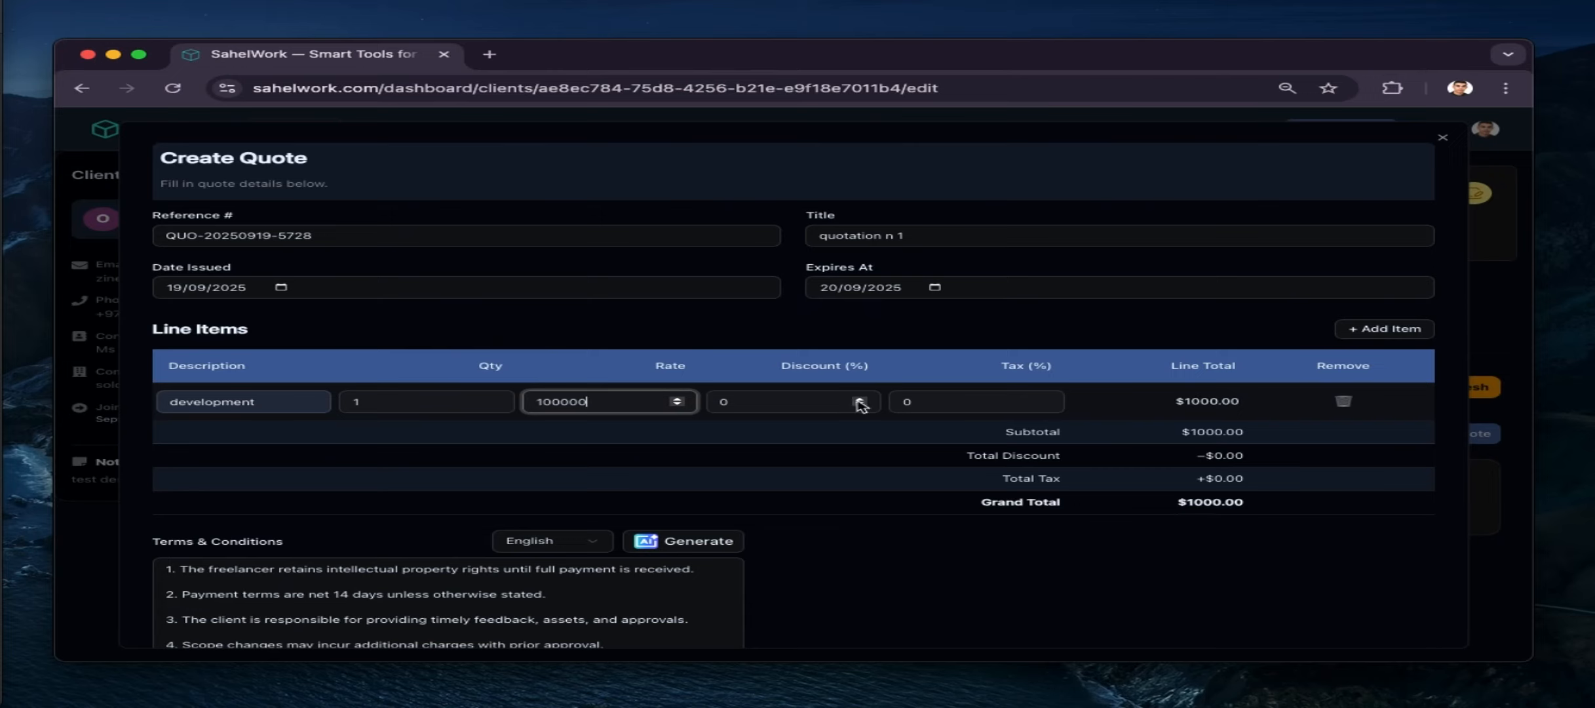
{"action": "left_click", "coordinate": [809, 410]}
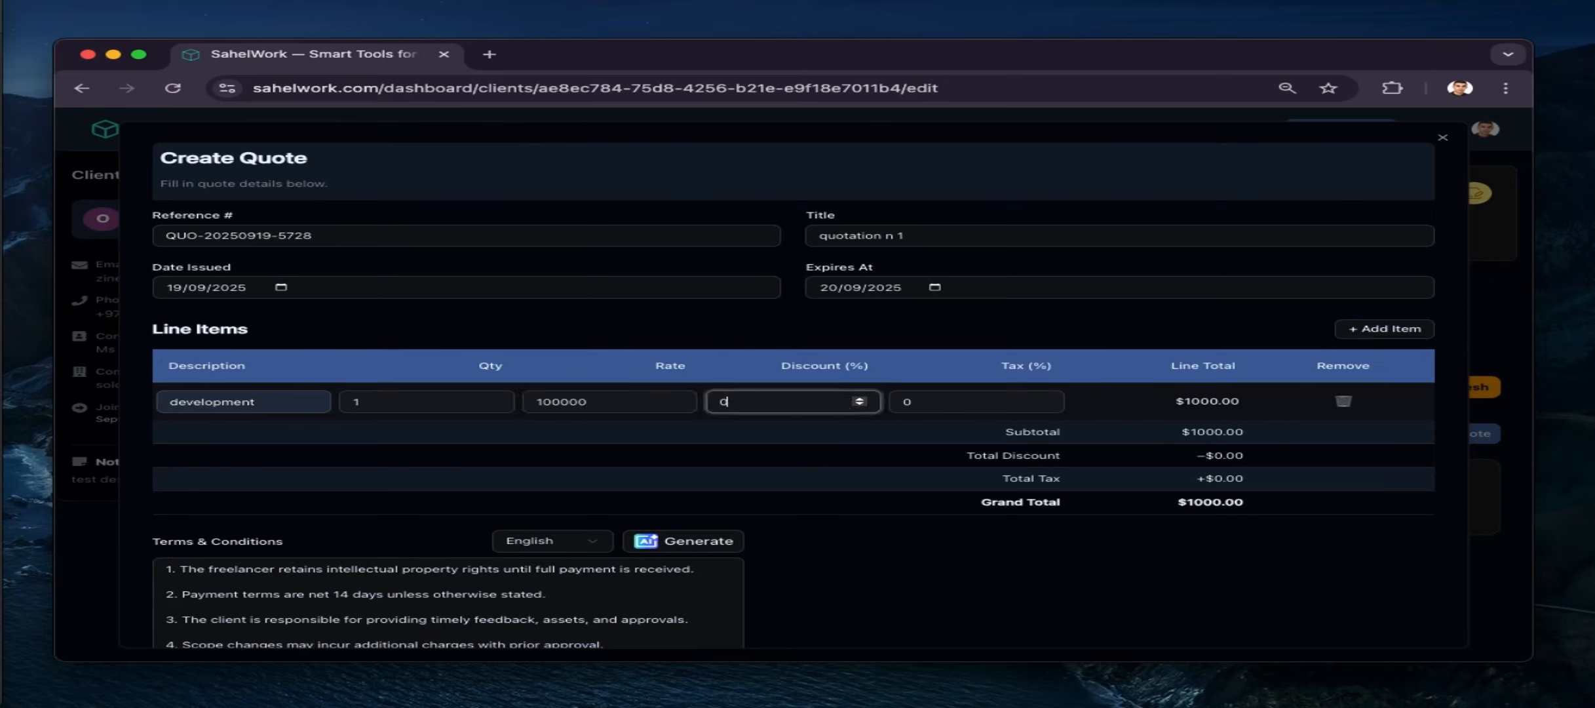
{"action": "type", "text": "5"}
{"action": "left_click", "coordinate": [956, 407]}
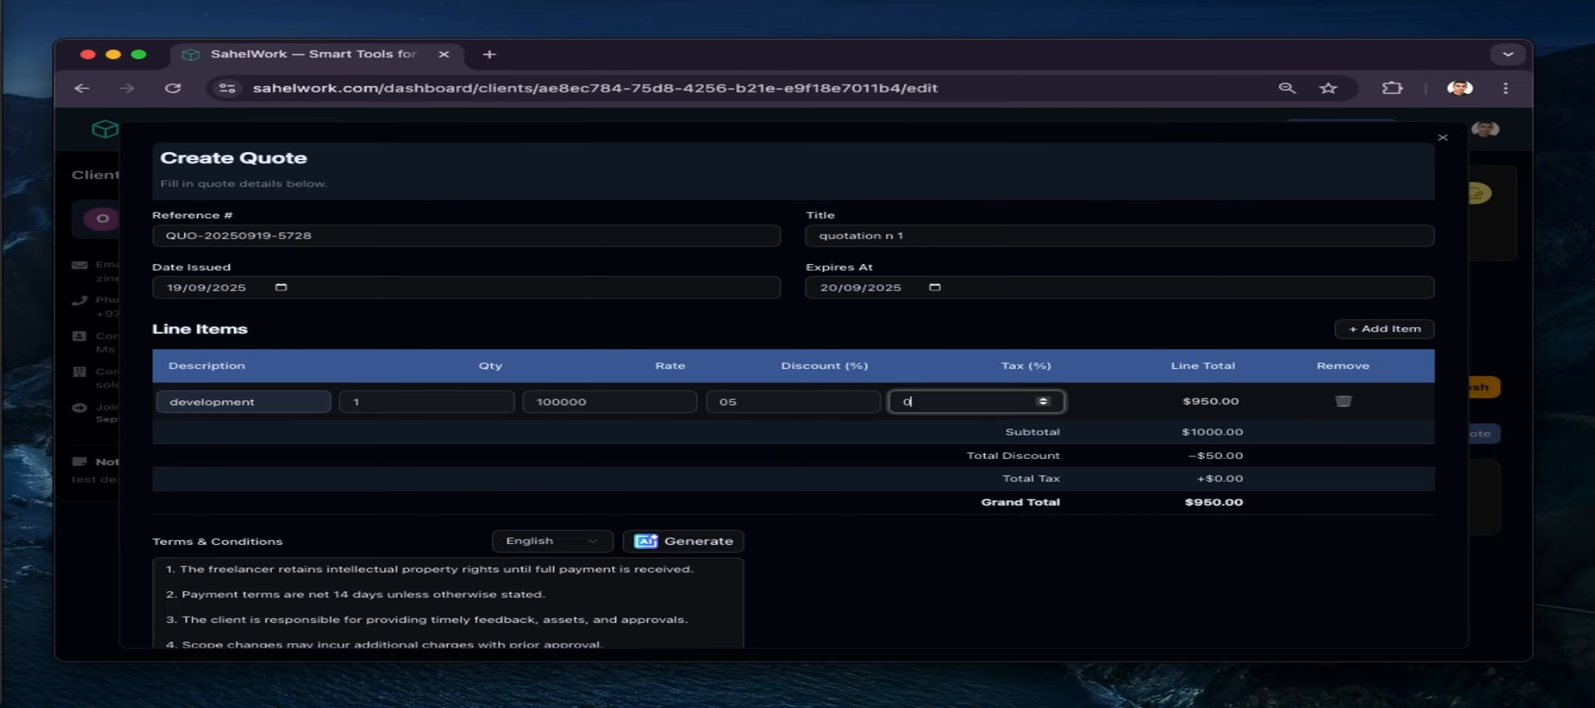
{"action": "type", "text": ".1"}
{"action": "key", "text": "BackSpace"}
{"action": "key", "text": "BackSpace"}
{"action": "scroll", "coordinate": [615, 547], "scroll_direction": "down", "scroll_amount": 5}
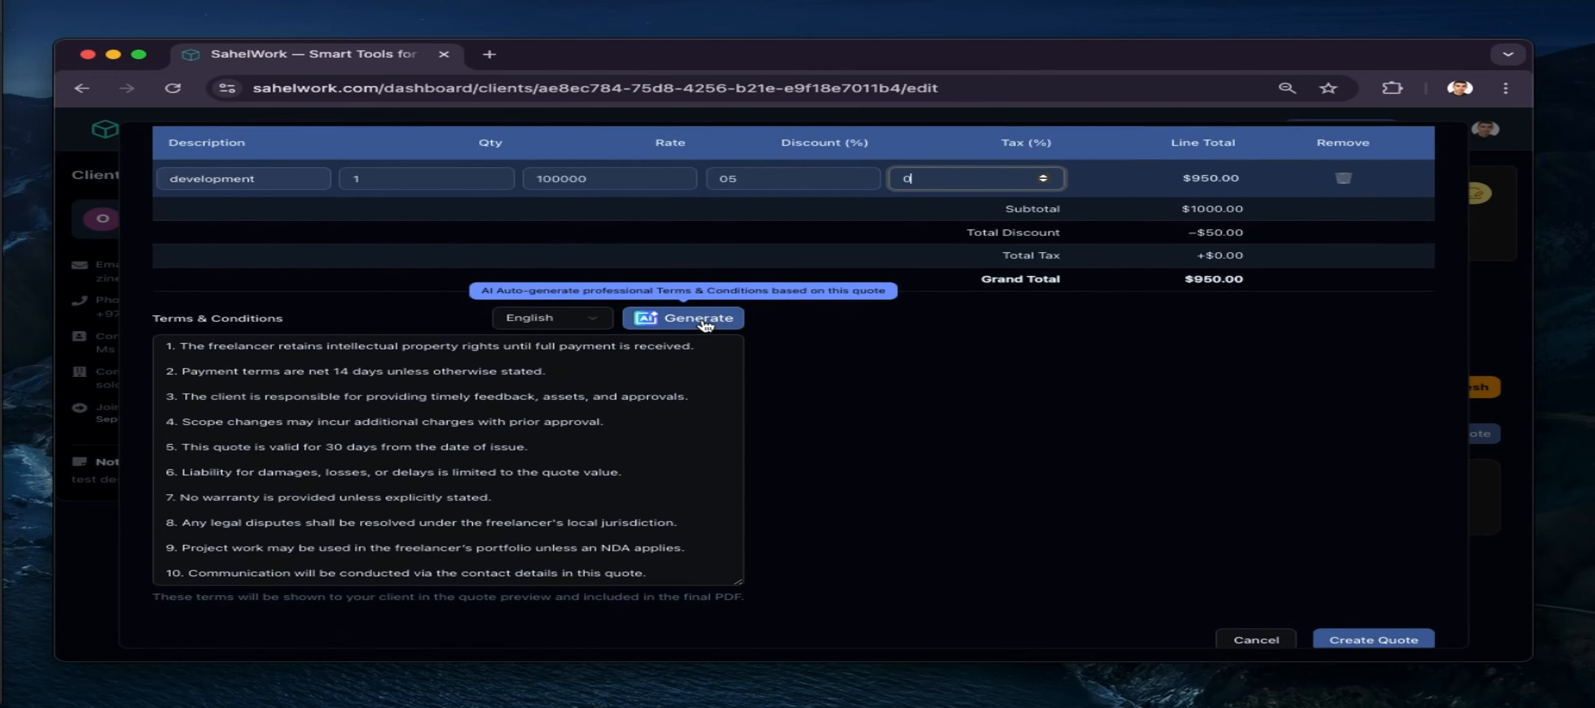
AI-generate the quote's terms and conditions and delete items 1 through 3
{"action": "left_click", "coordinate": [667, 321]}
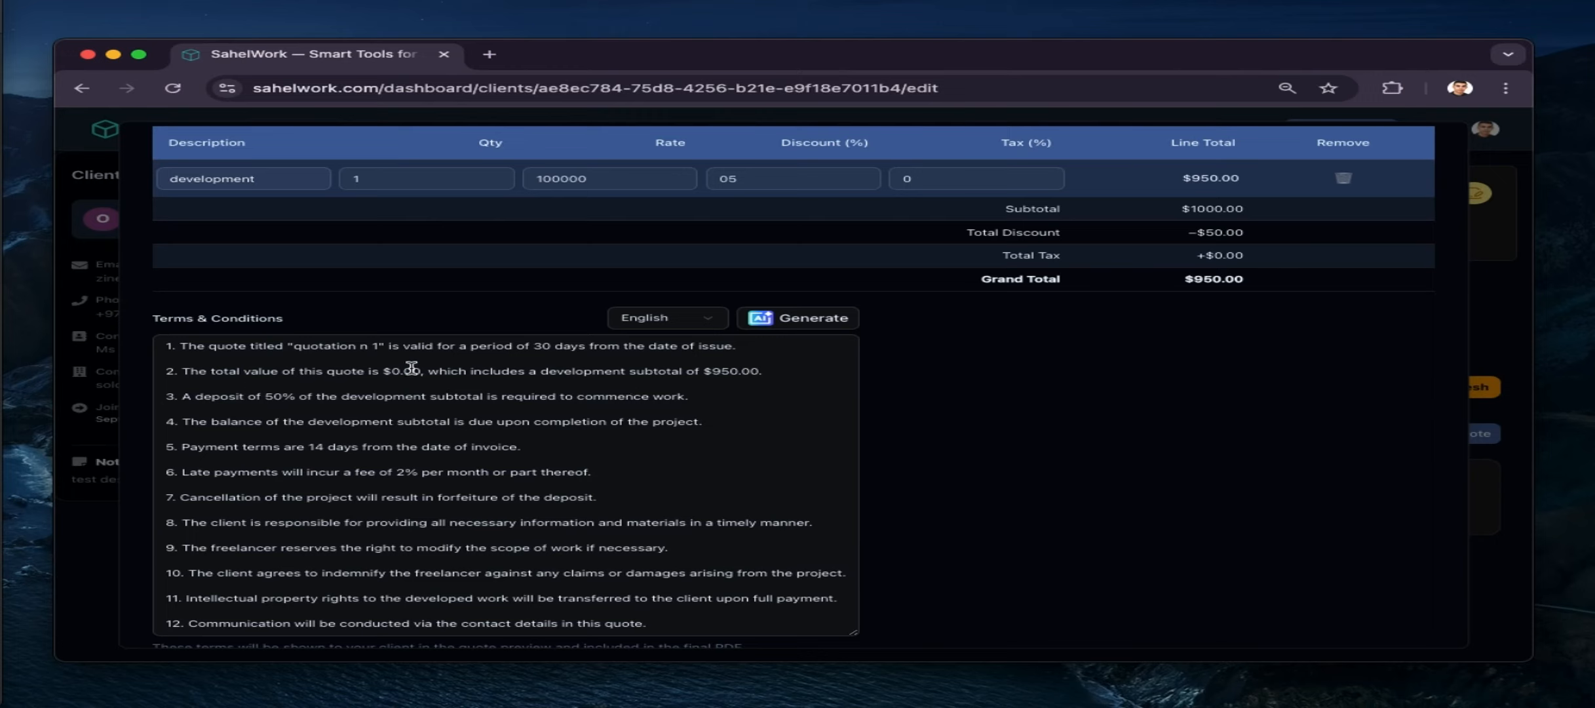
{"action": "left_click_drag", "start_coordinate": [391, 346], "coordinate": [704, 426]}
{"action": "key", "text": "BackSpace"}
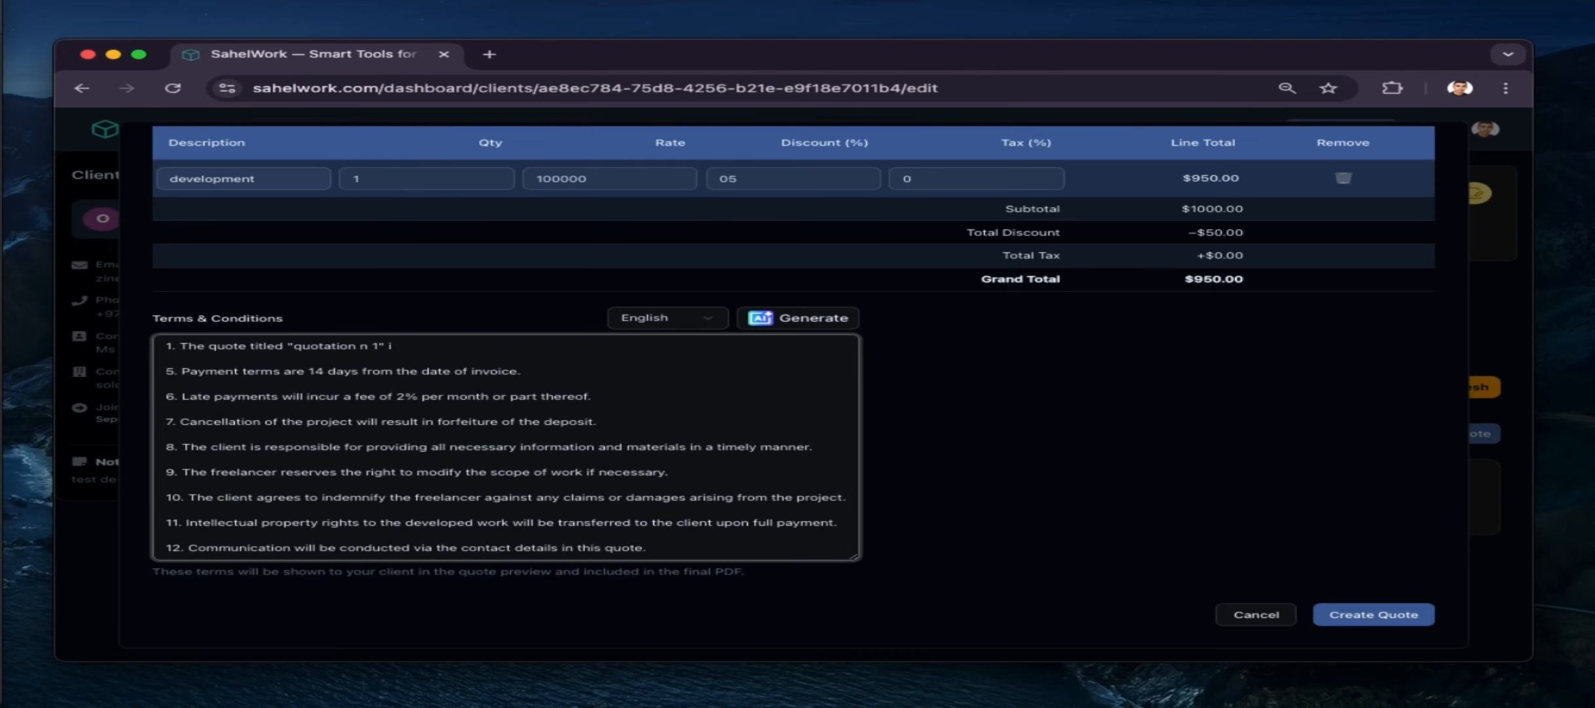
Type filler lines 'sdfsdf', 'zerz', 'ztezt' and 'ret' at the top of the terms
{"action": "type", "text": "sdfsdf"}
{"action": "key", "text": "Return"}
{"action": "type", "text": "ze"}
{"action": "key", "text": "Return"}
{"action": "type", "text": "rz"}
{"action": "key", "text": "Return"}
{"action": "type", "text": "ztezt"}
{"action": "key", "text": "Return"}
{"action": "type", "text": "ret"}
{"action": "key", "text": "Return"}
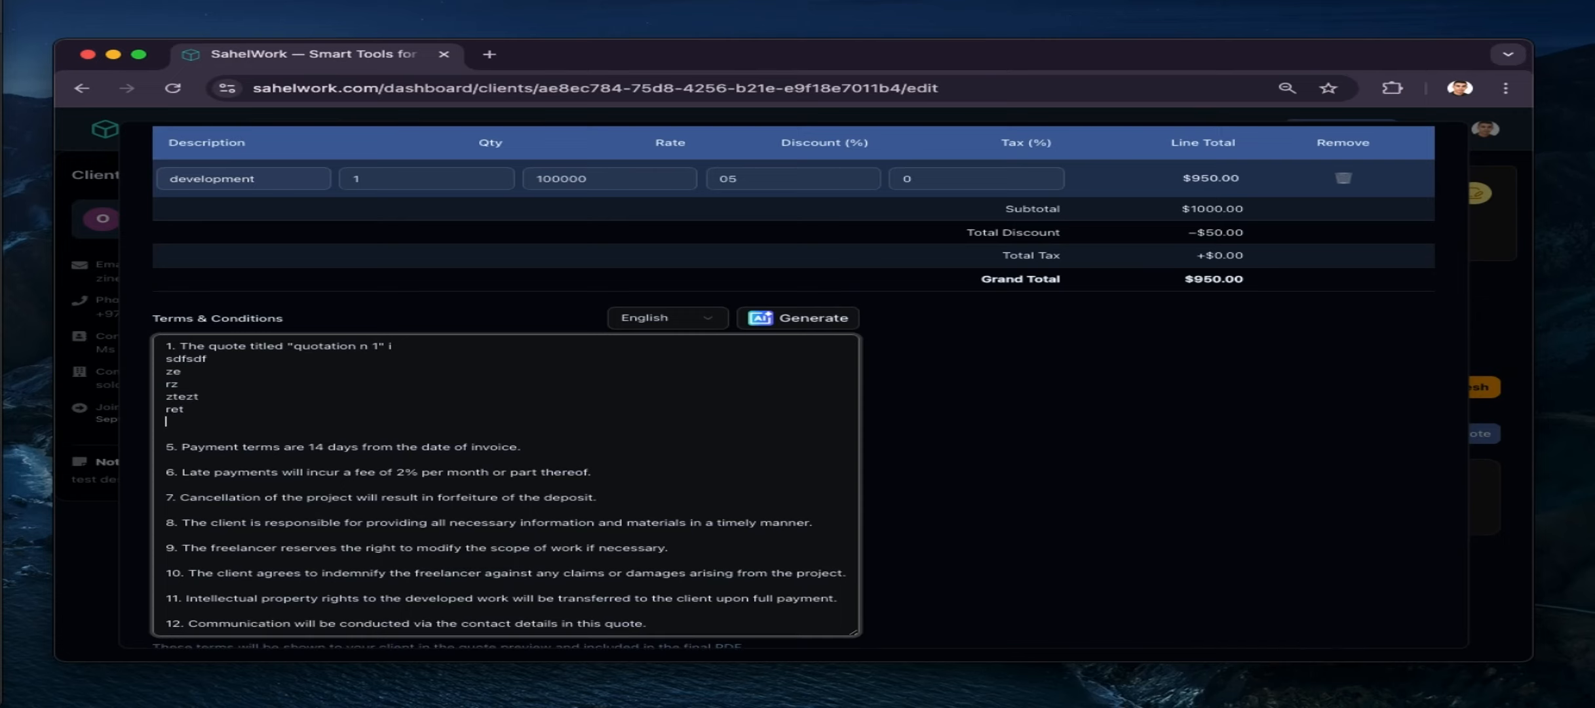
Check the terms language options, keeping English
{"action": "left_click", "coordinate": [719, 319]}
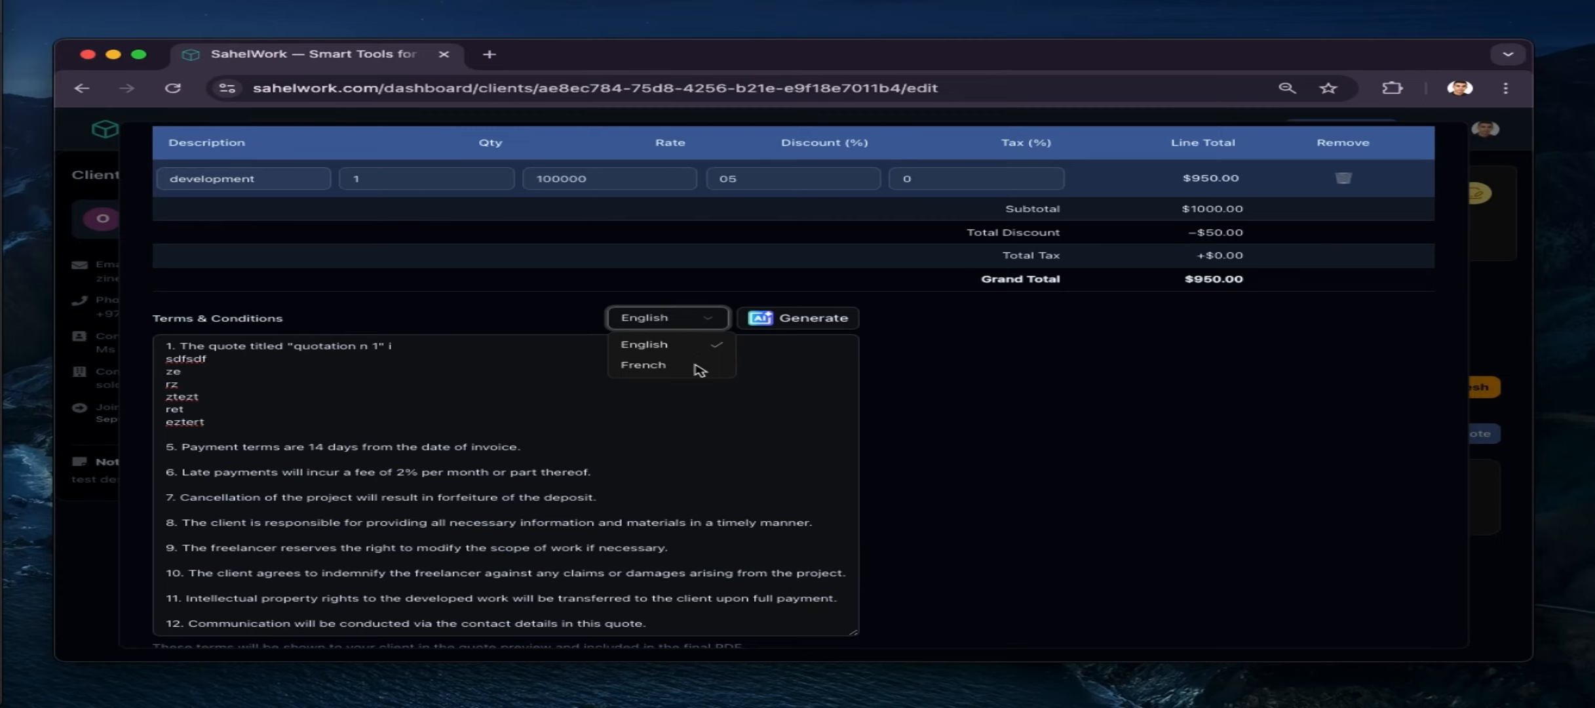
{"action": "left_click", "coordinate": [657, 403]}
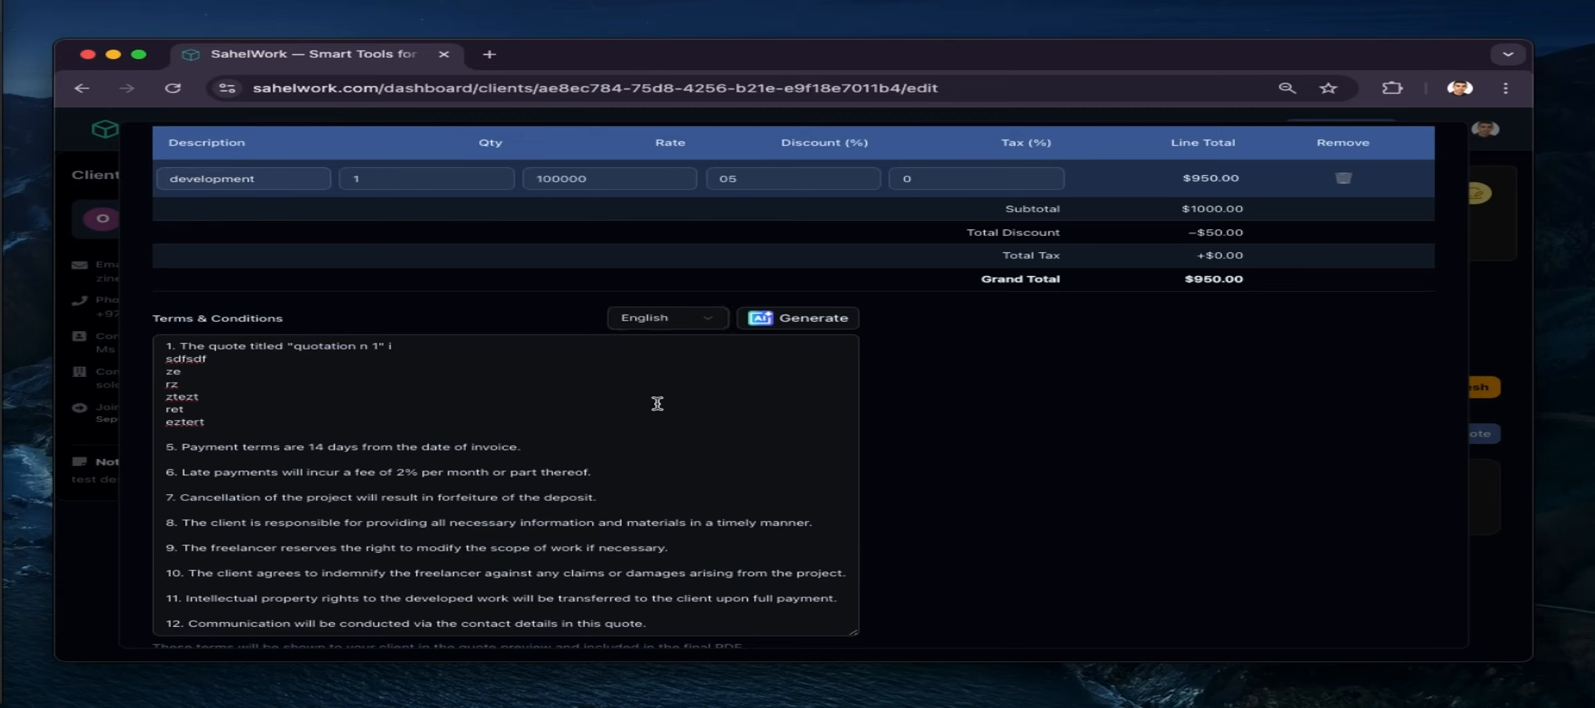
{"action": "left_click", "coordinate": [717, 320]}
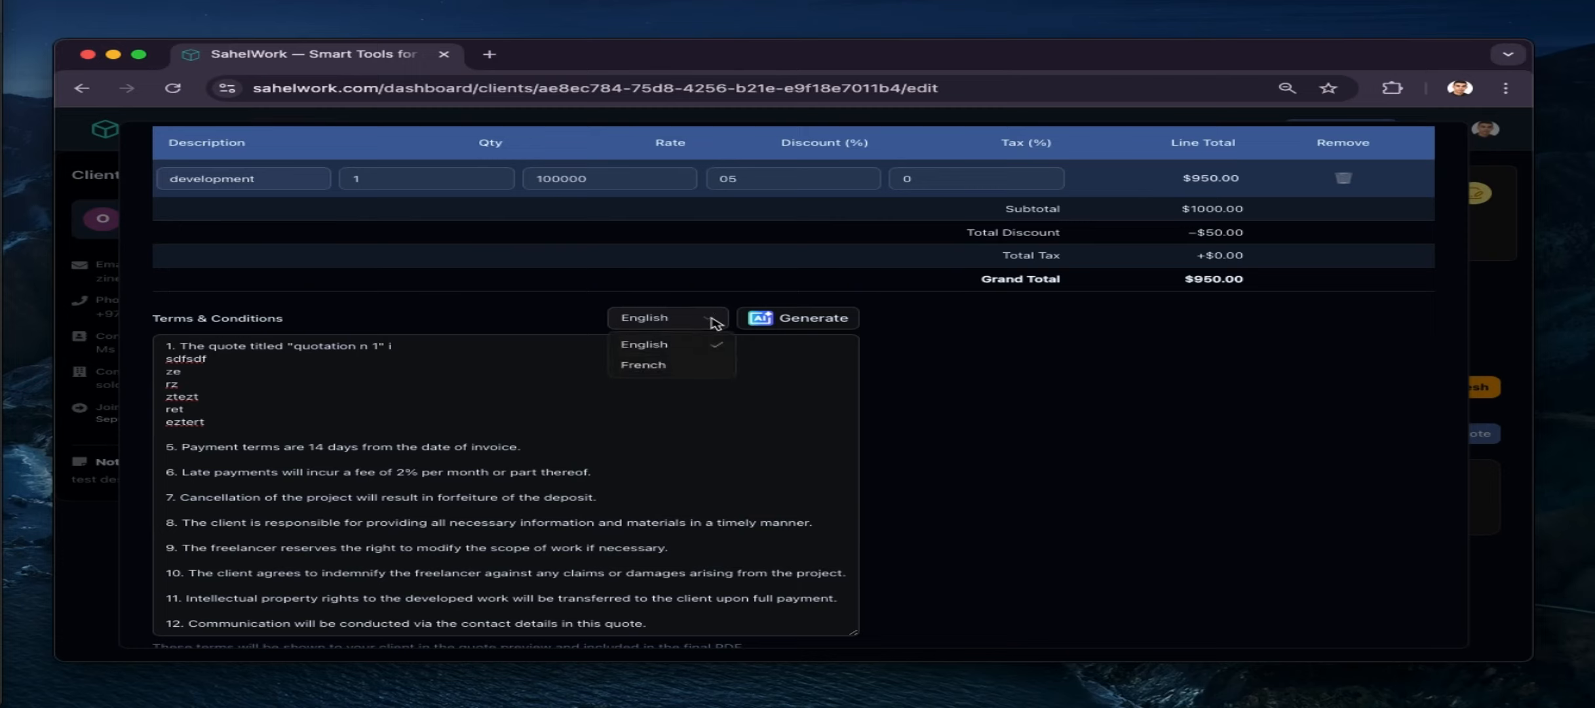
{"action": "left_click", "coordinate": [716, 322]}
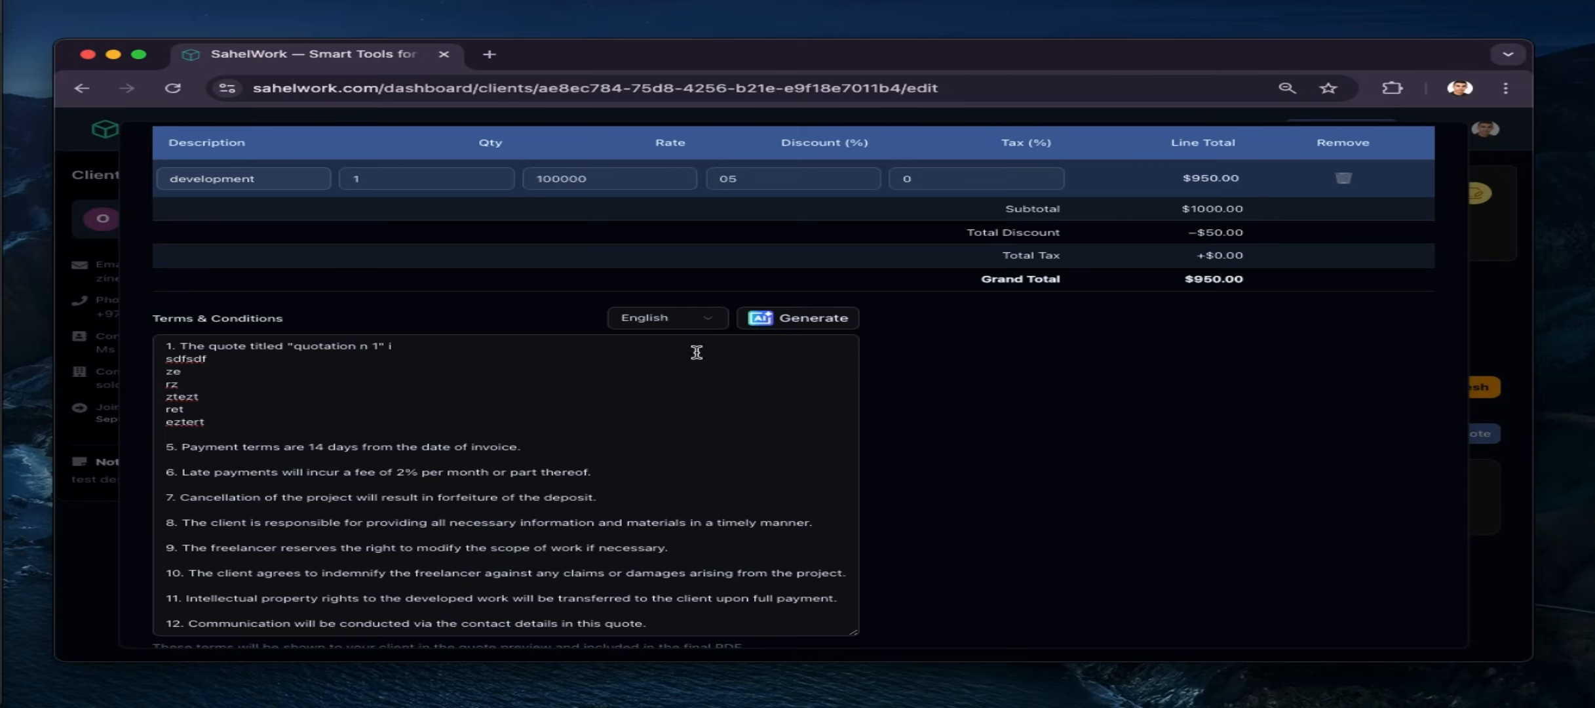
{"action": "left_click", "coordinate": [717, 321]}
{"action": "left_click", "coordinate": [717, 321]}
{"action": "scroll", "coordinate": [593, 462], "scroll_direction": "down", "scroll_amount": 3}
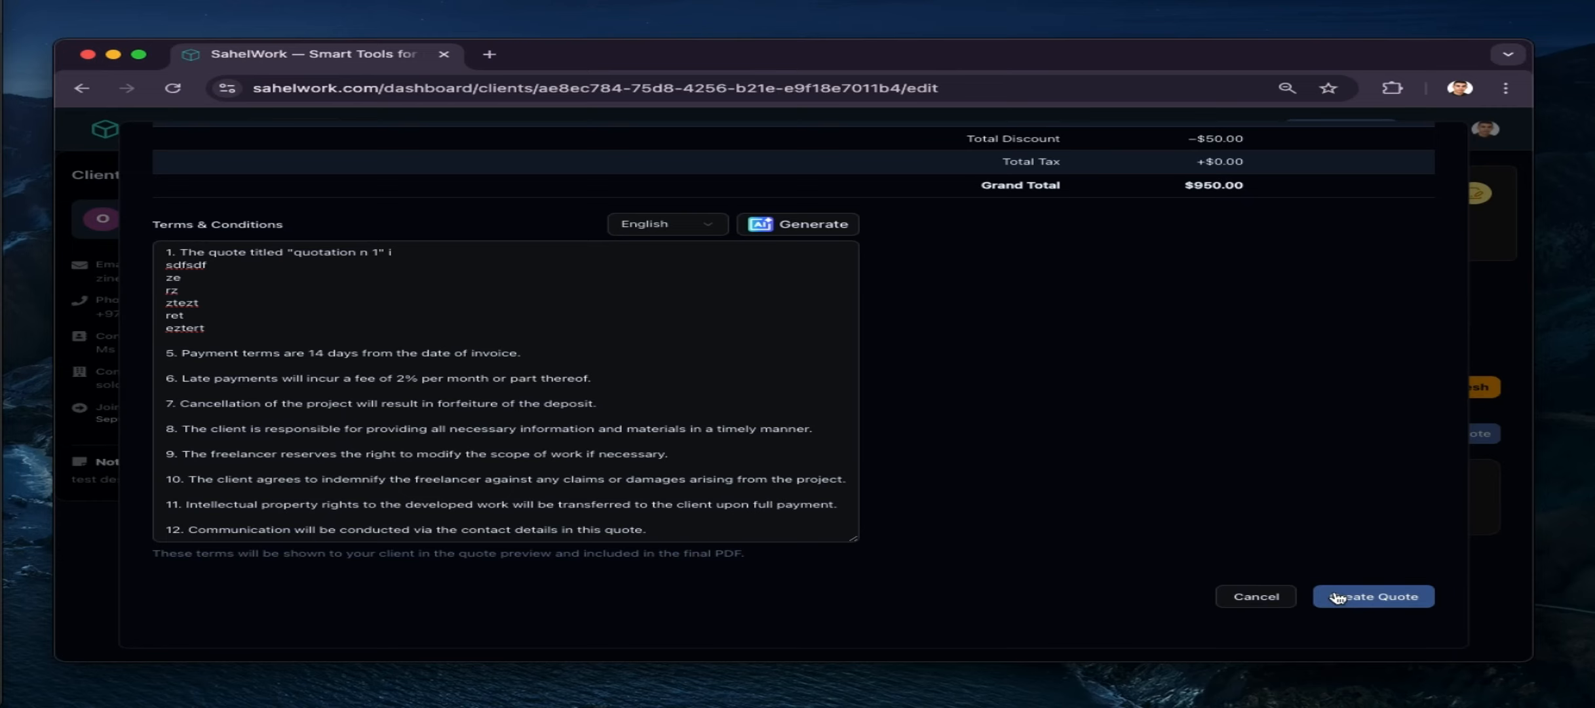
Save the quote as a draft and preview it
{"action": "left_click", "coordinate": [1337, 597]}
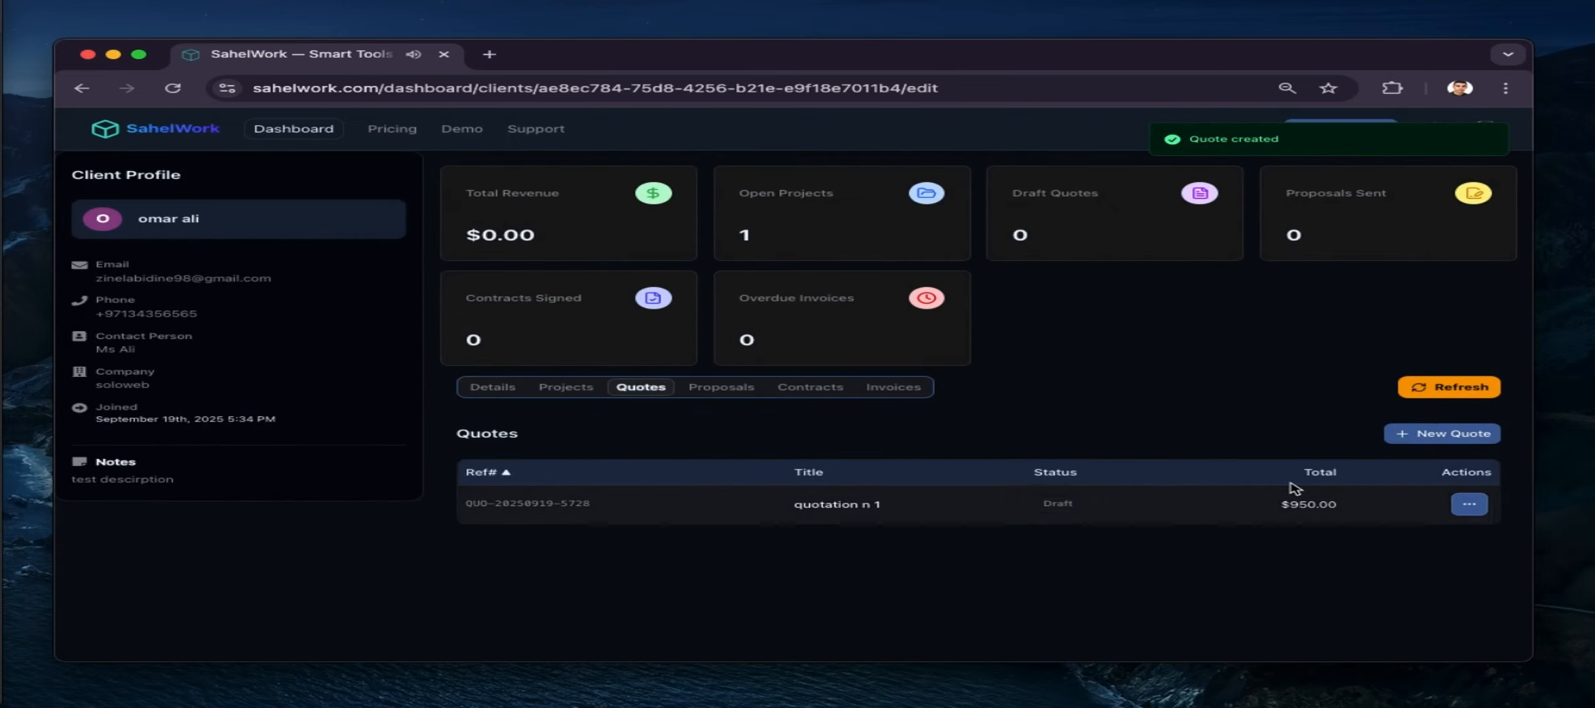
{"action": "left_click", "coordinate": [1466, 505]}
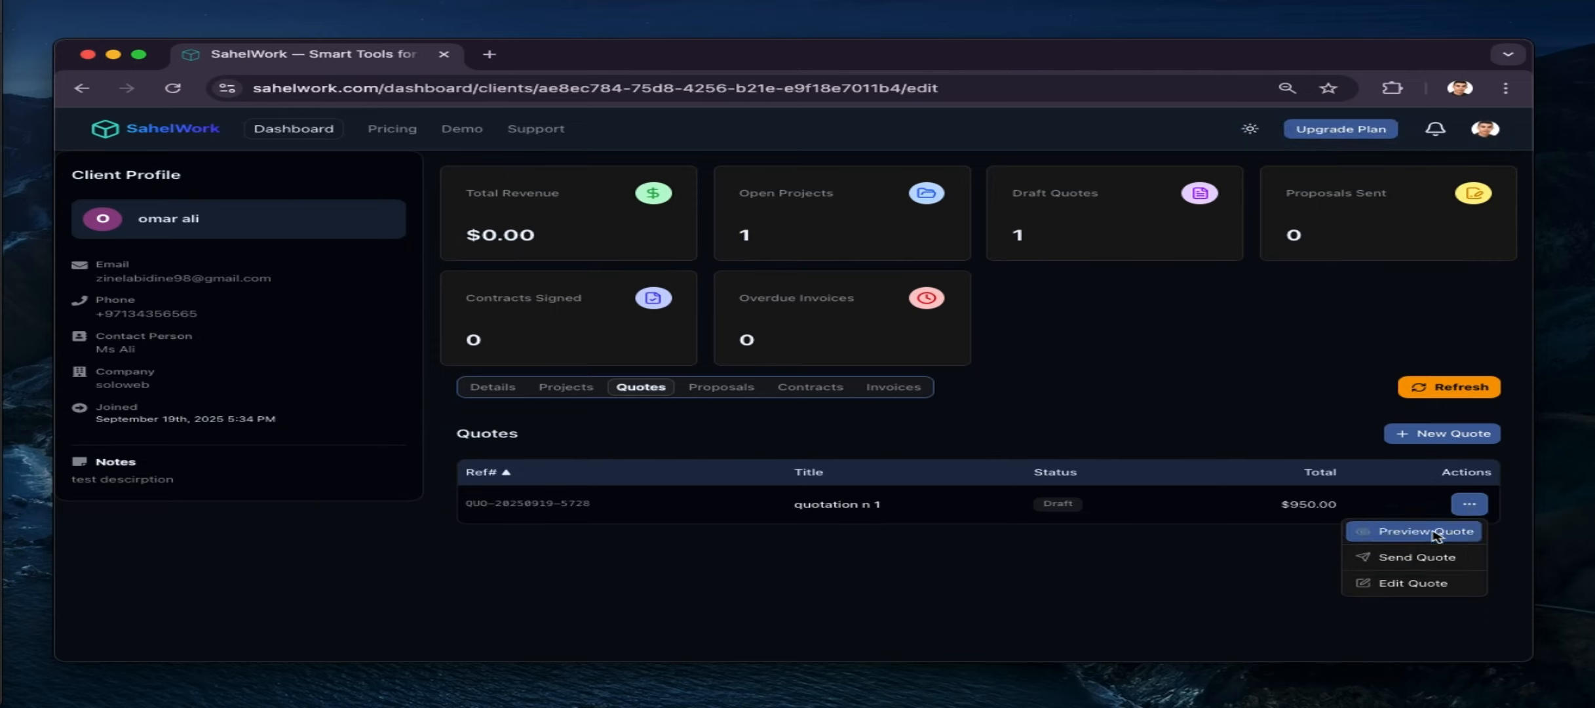
{"action": "left_click", "coordinate": [1410, 558]}
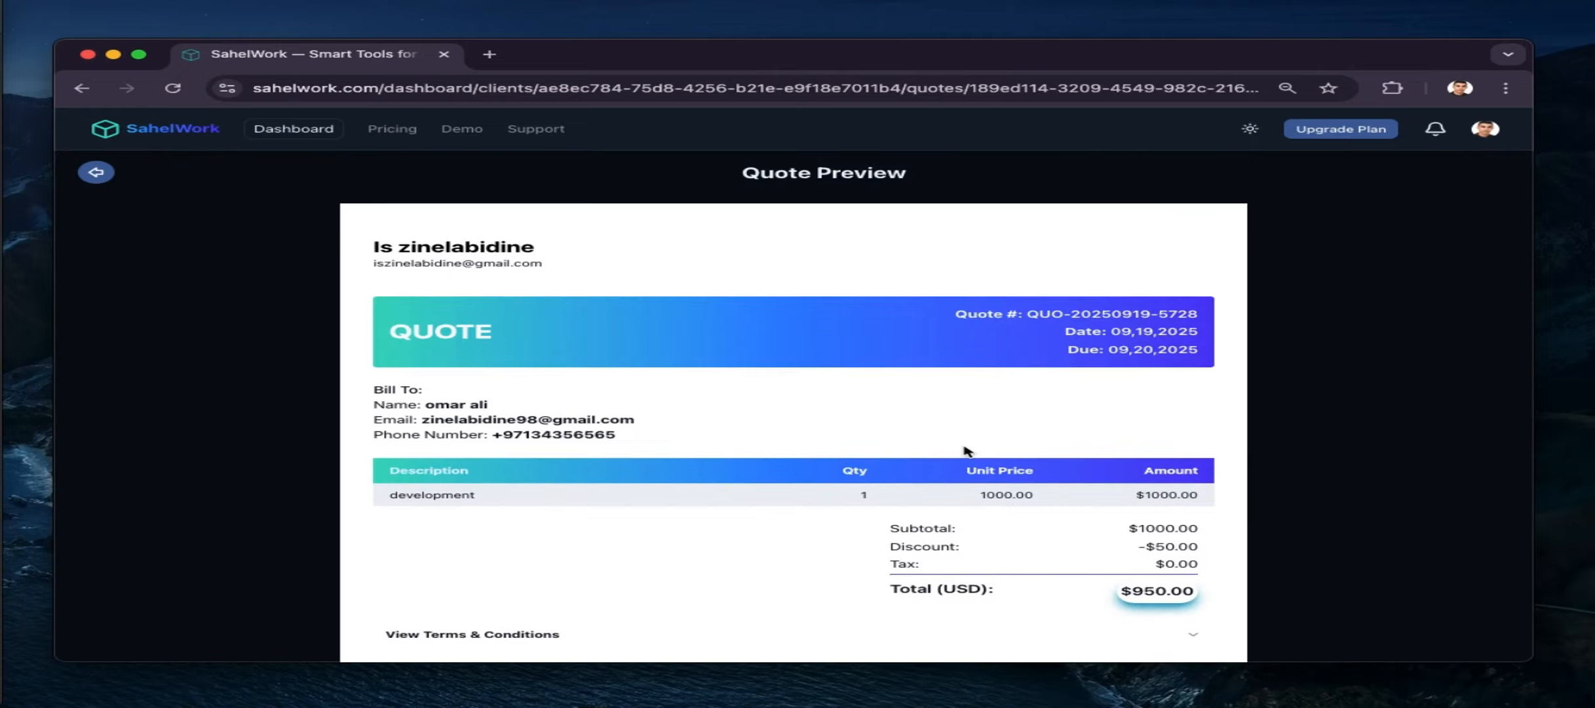
Expand the full Terms & Conditions on the preview and download the quote as a PDF
{"action": "scroll", "coordinate": [685, 462], "scroll_direction": "down", "scroll_amount": 2}
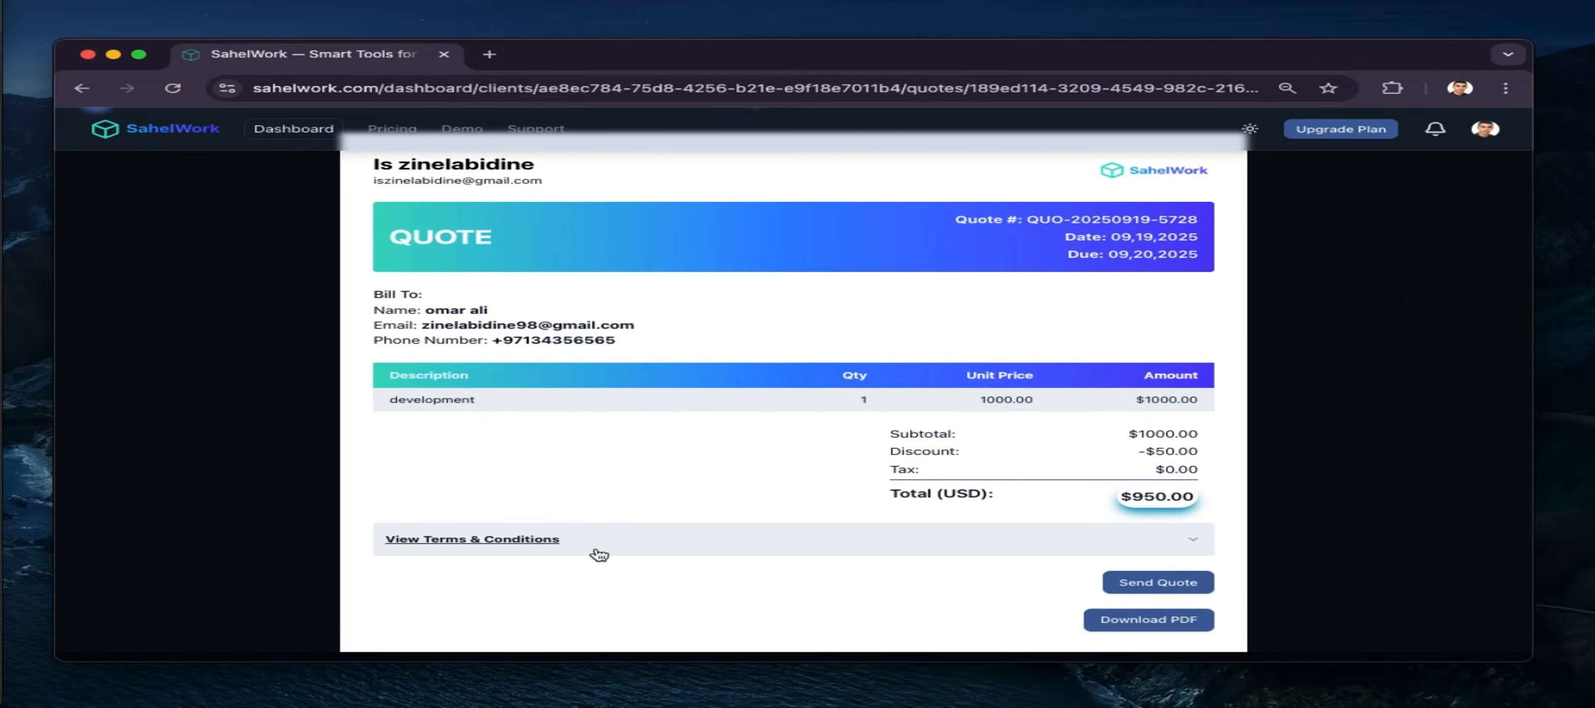
{"action": "left_click", "coordinate": [599, 553]}
{"action": "scroll", "coordinate": [598, 554], "scroll_direction": "down", "scroll_amount": 6}
{"action": "scroll", "coordinate": [598, 554], "scroll_direction": "up", "scroll_amount": 6}
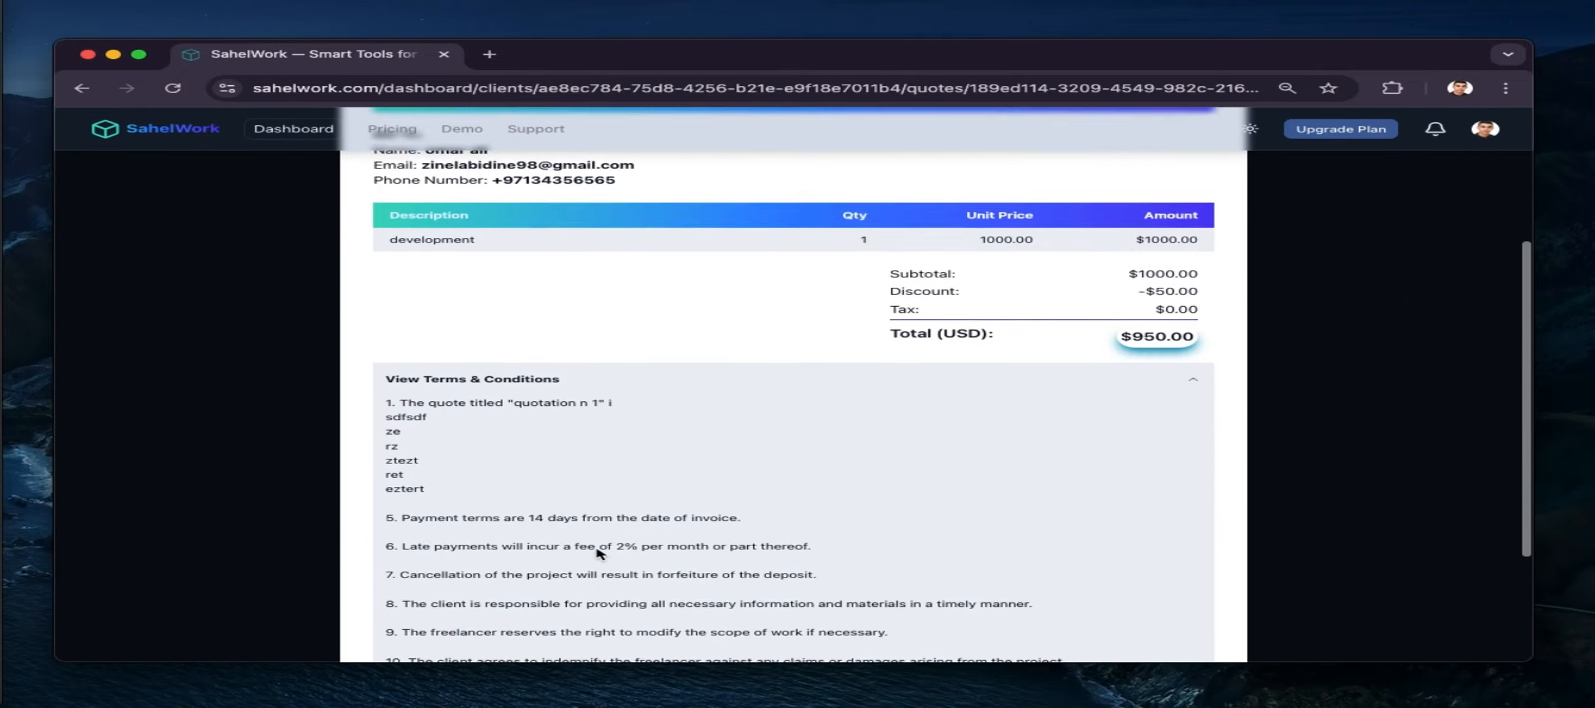
{"action": "scroll", "coordinate": [599, 554], "scroll_direction": "up", "scroll_amount": 2}
{"action": "scroll", "coordinate": [599, 554], "scroll_direction": "down", "scroll_amount": 3}
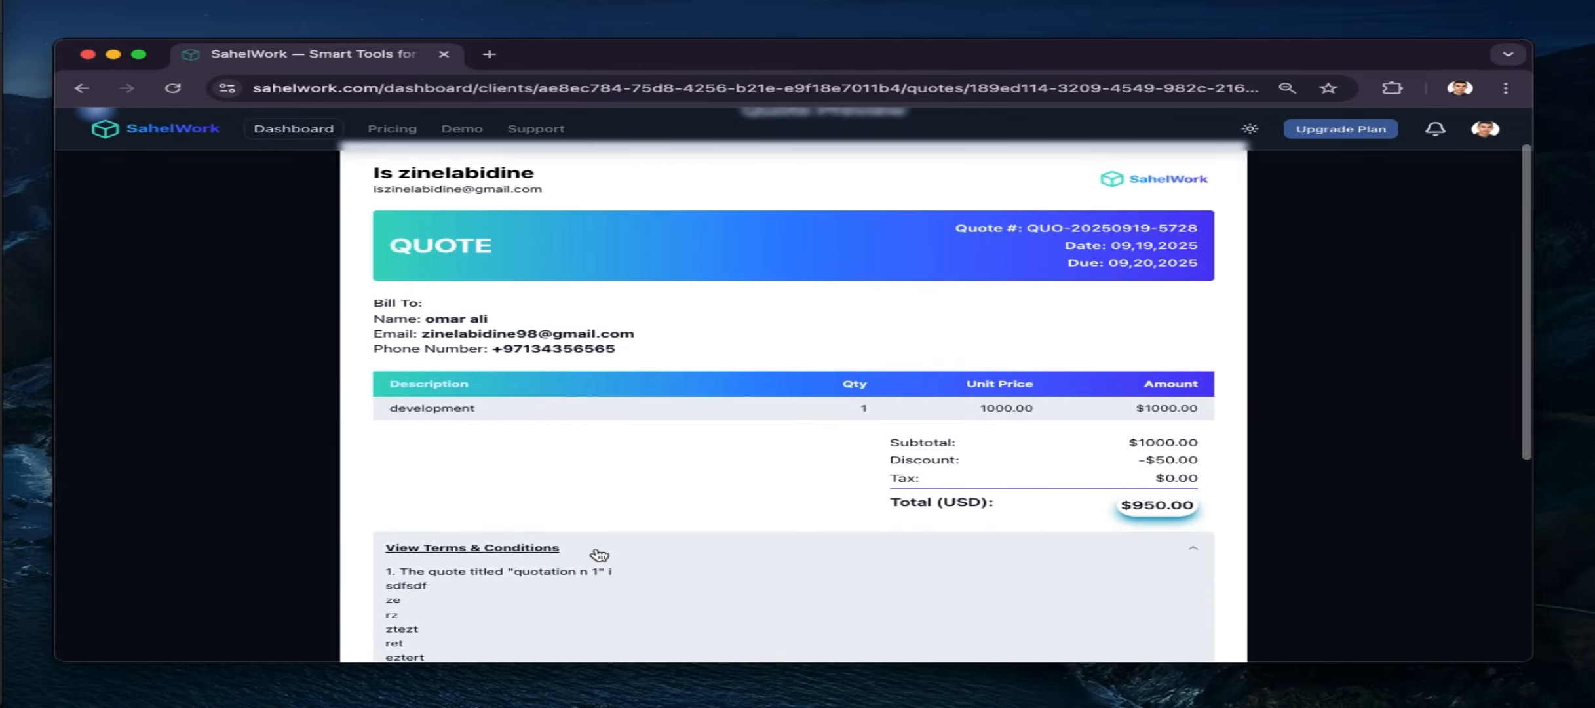
{"action": "scroll", "coordinate": [598, 554], "scroll_direction": "down", "scroll_amount": 8}
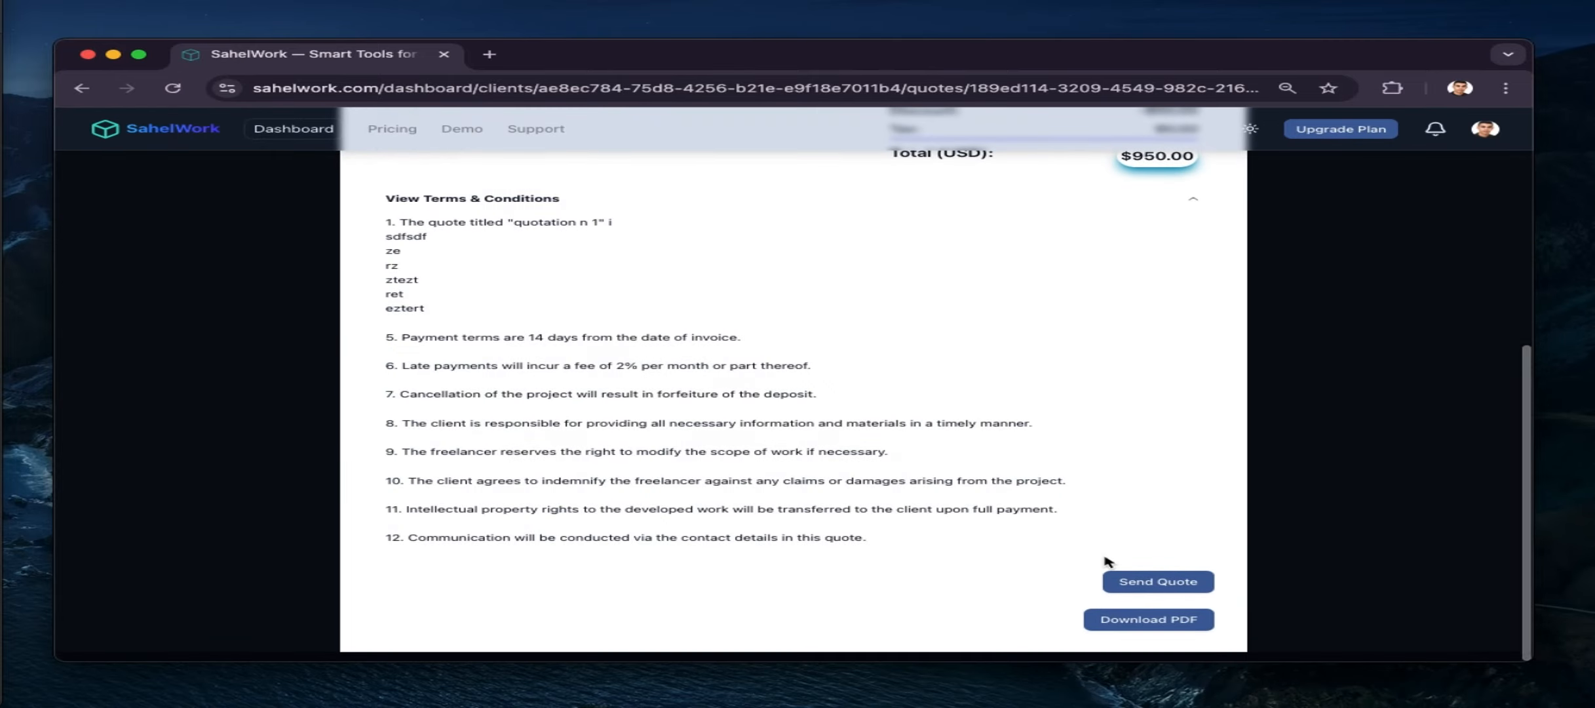
{"action": "left_click", "coordinate": [1141, 619]}
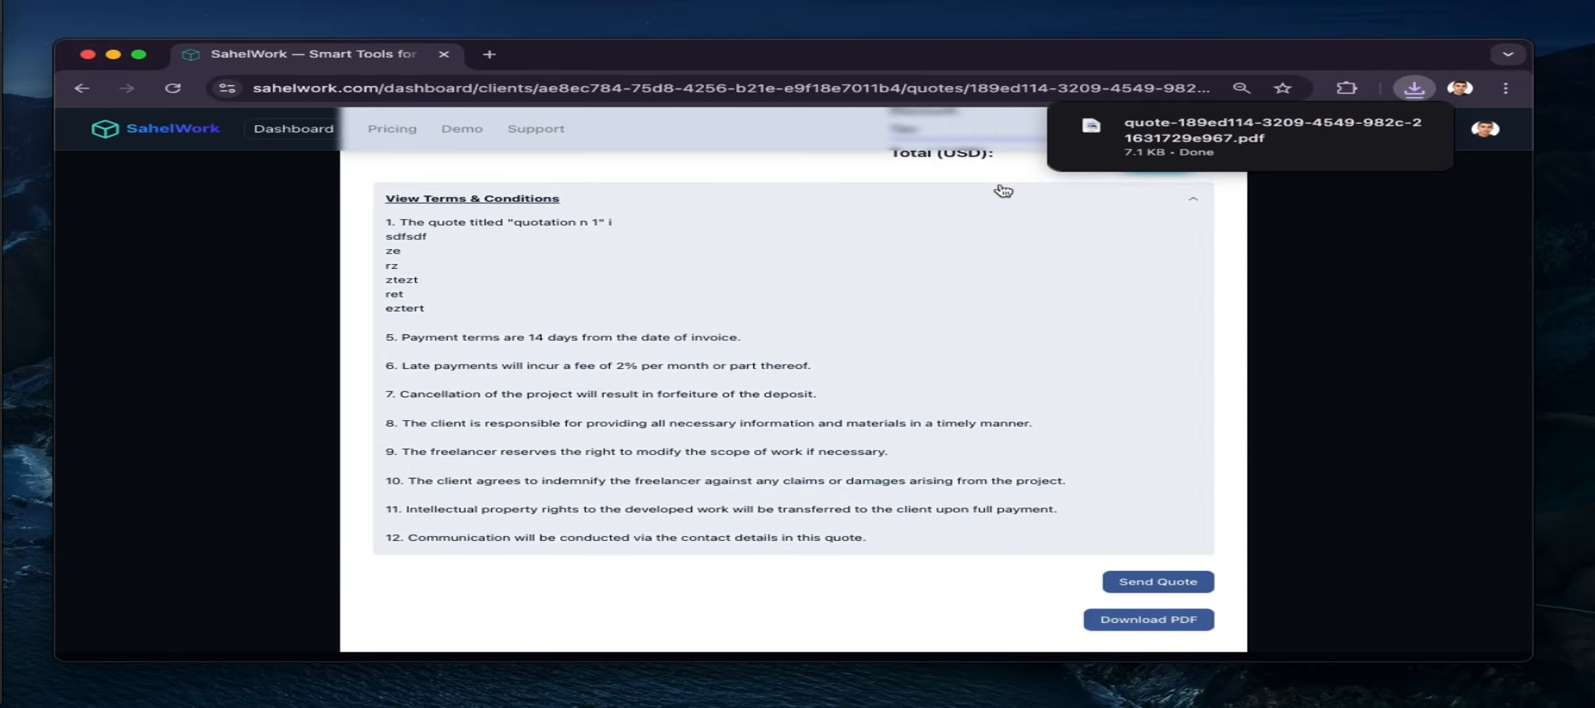
{"action": "left_click", "coordinate": [1147, 146]}
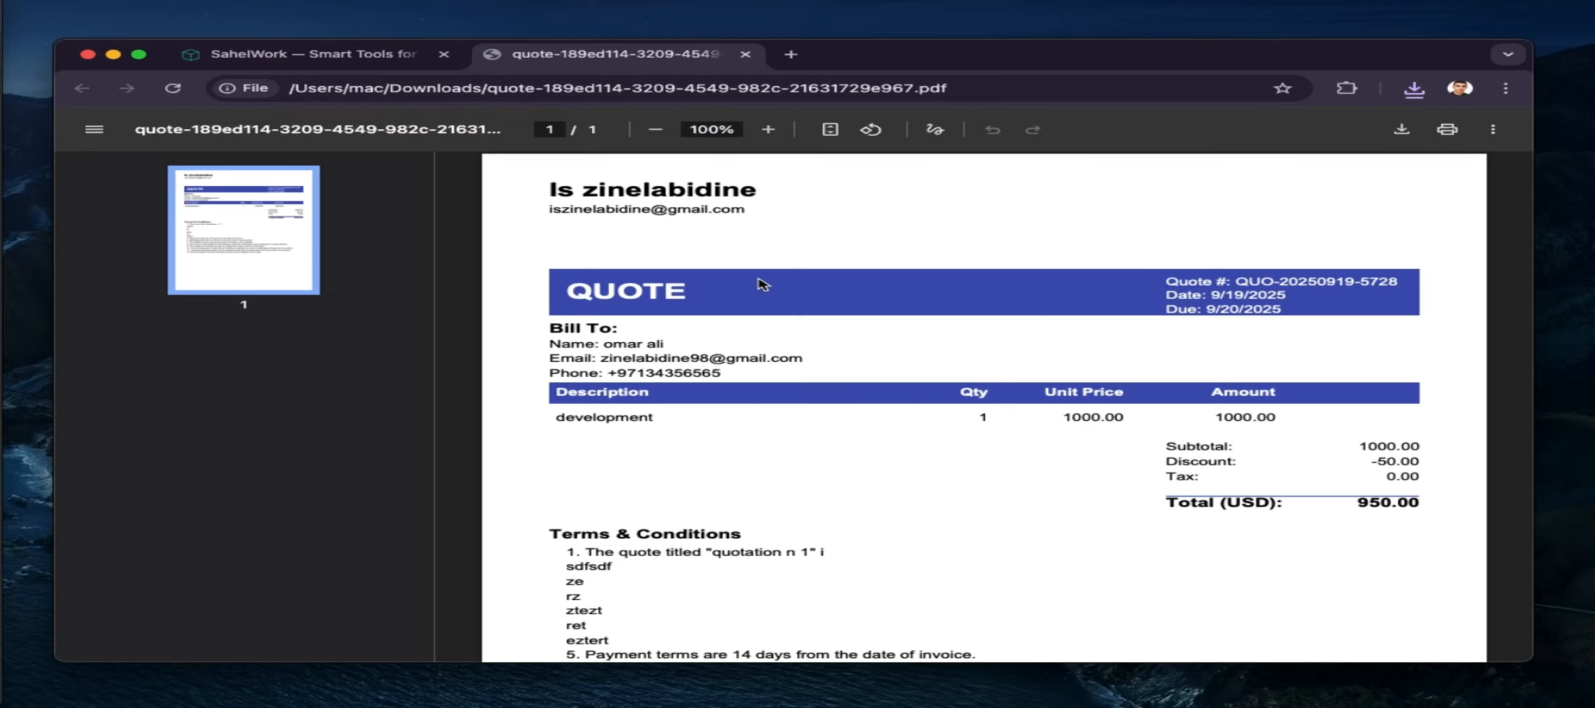
{"action": "scroll", "coordinate": [777, 400], "scroll_direction": "down", "scroll_amount": 5}
{"action": "scroll", "coordinate": [777, 400], "scroll_direction": "up", "scroll_amount": 7}
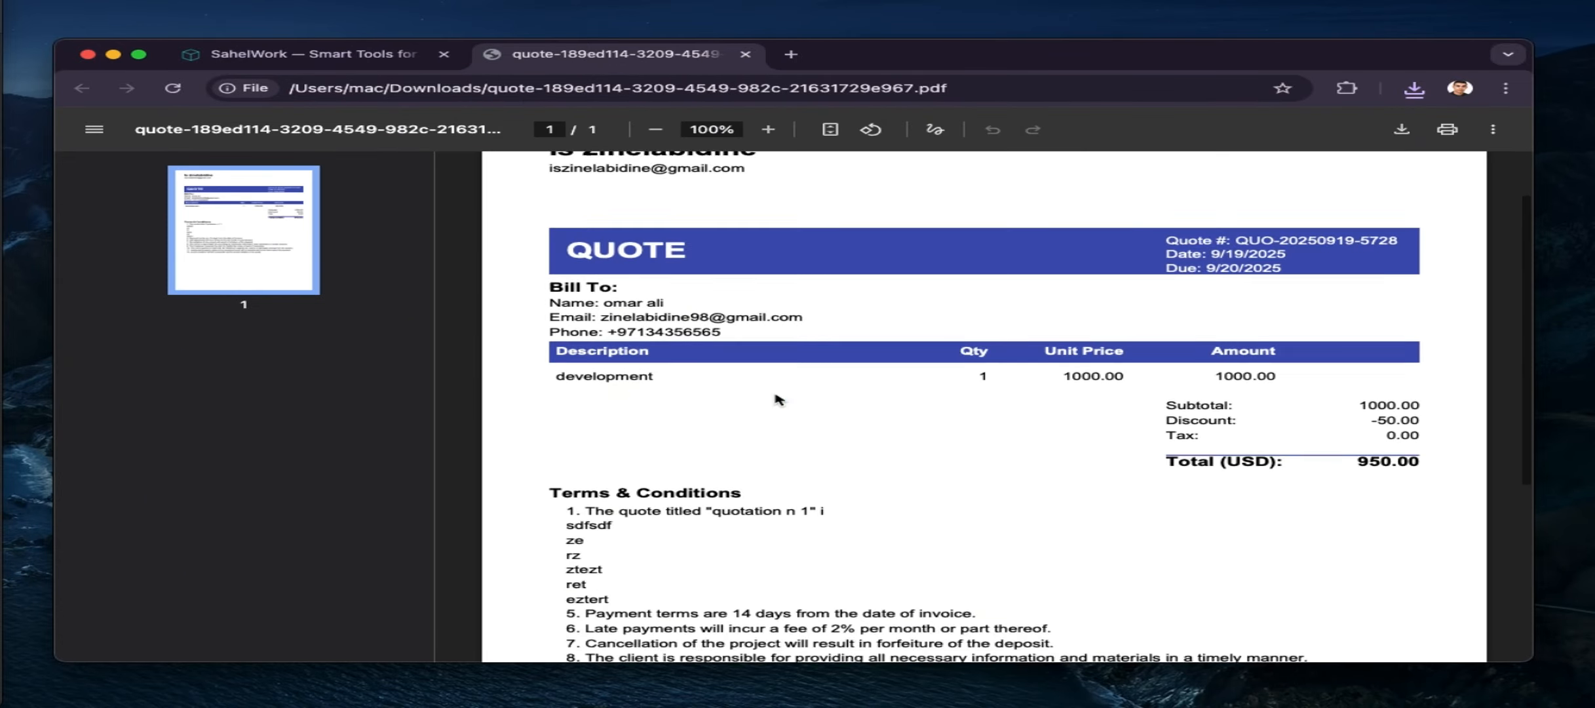
{"action": "scroll", "coordinate": [777, 400], "scroll_direction": "down", "scroll_amount": 6}
{"action": "scroll", "coordinate": [776, 400], "scroll_direction": "up", "scroll_amount": 2}
{"action": "scroll", "coordinate": [777, 400], "scroll_direction": "up", "scroll_amount": 2}
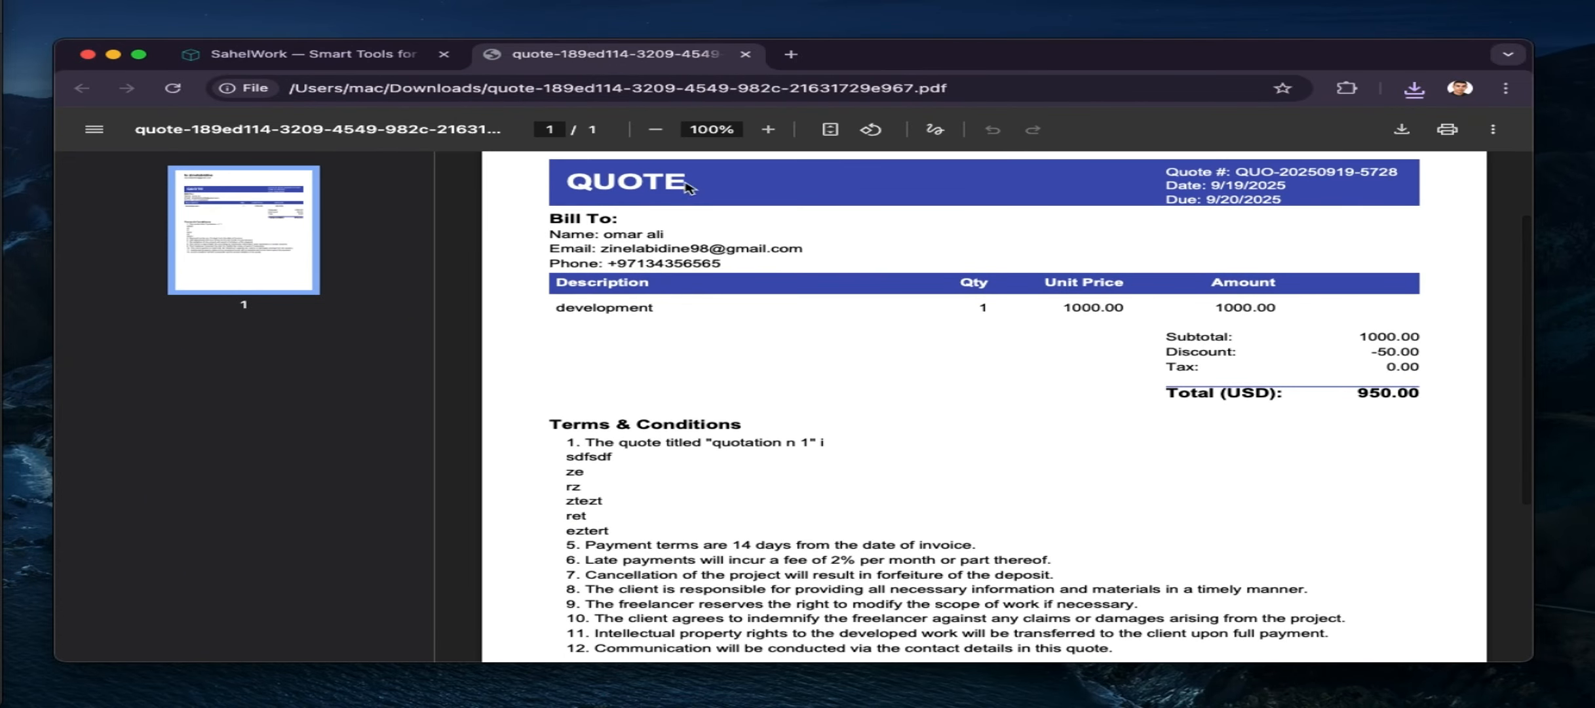
{"action": "left_click", "coordinate": [746, 55]}
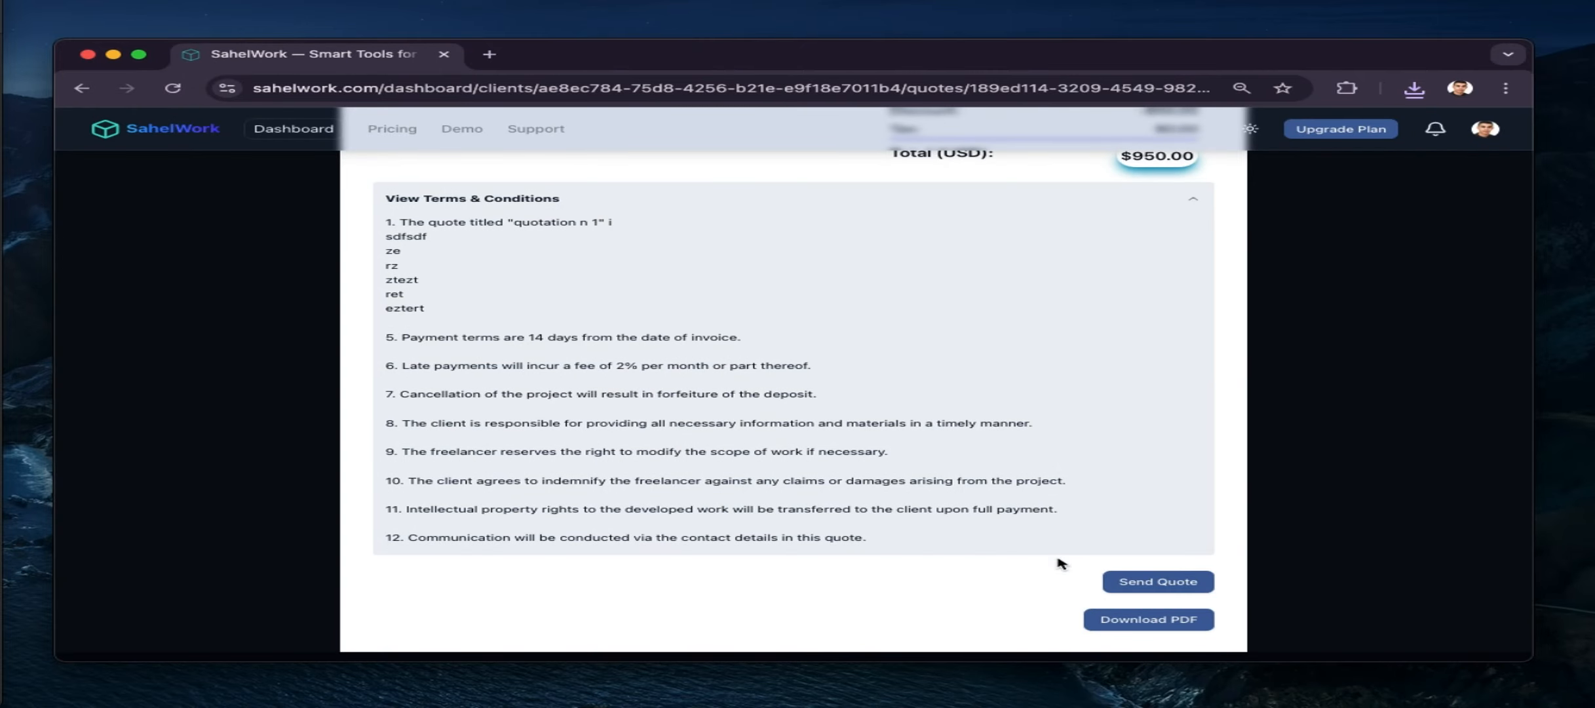
Send the $950.00 quote to the client and view the client's quotes list
{"action": "left_click", "coordinate": [1132, 583]}
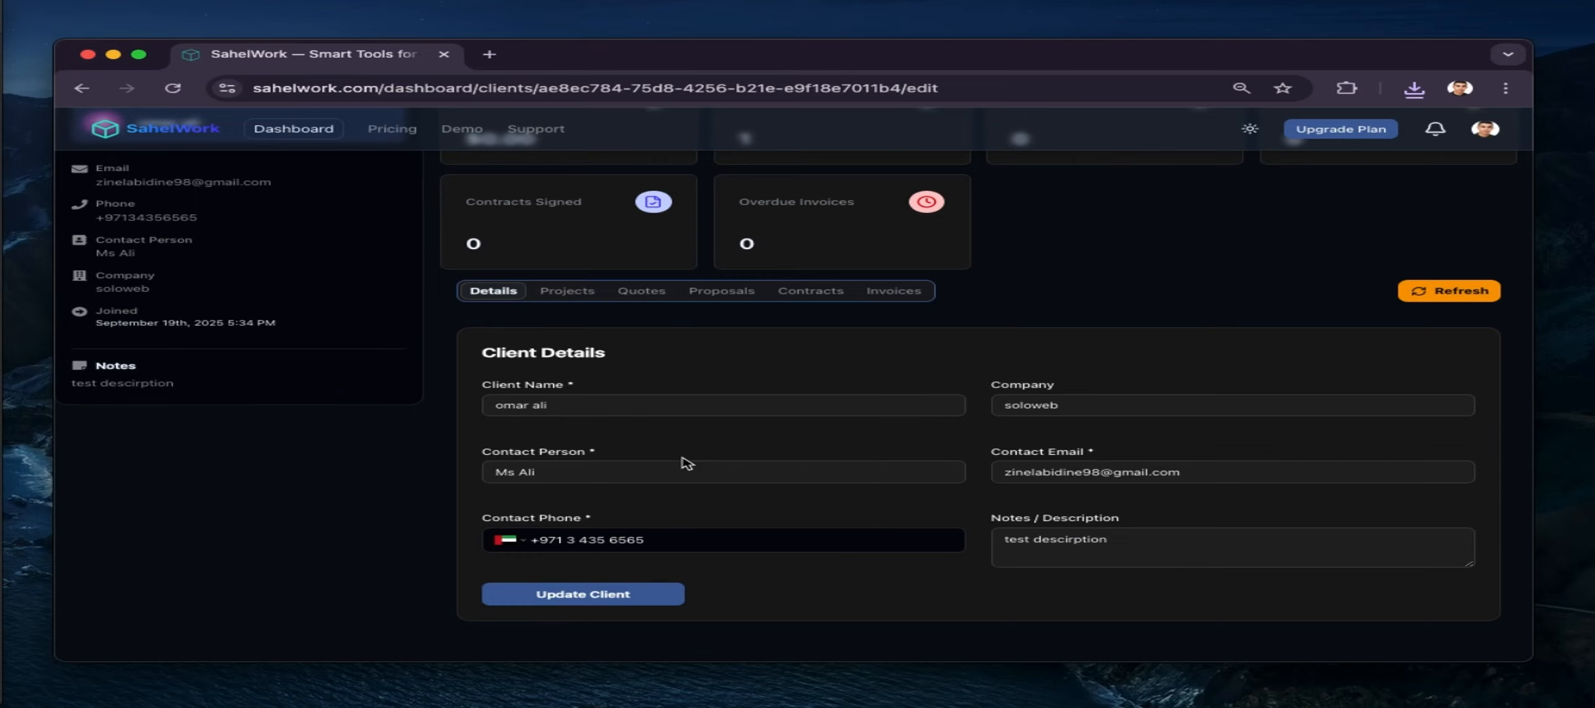
{"action": "left_click", "coordinate": [637, 295]}
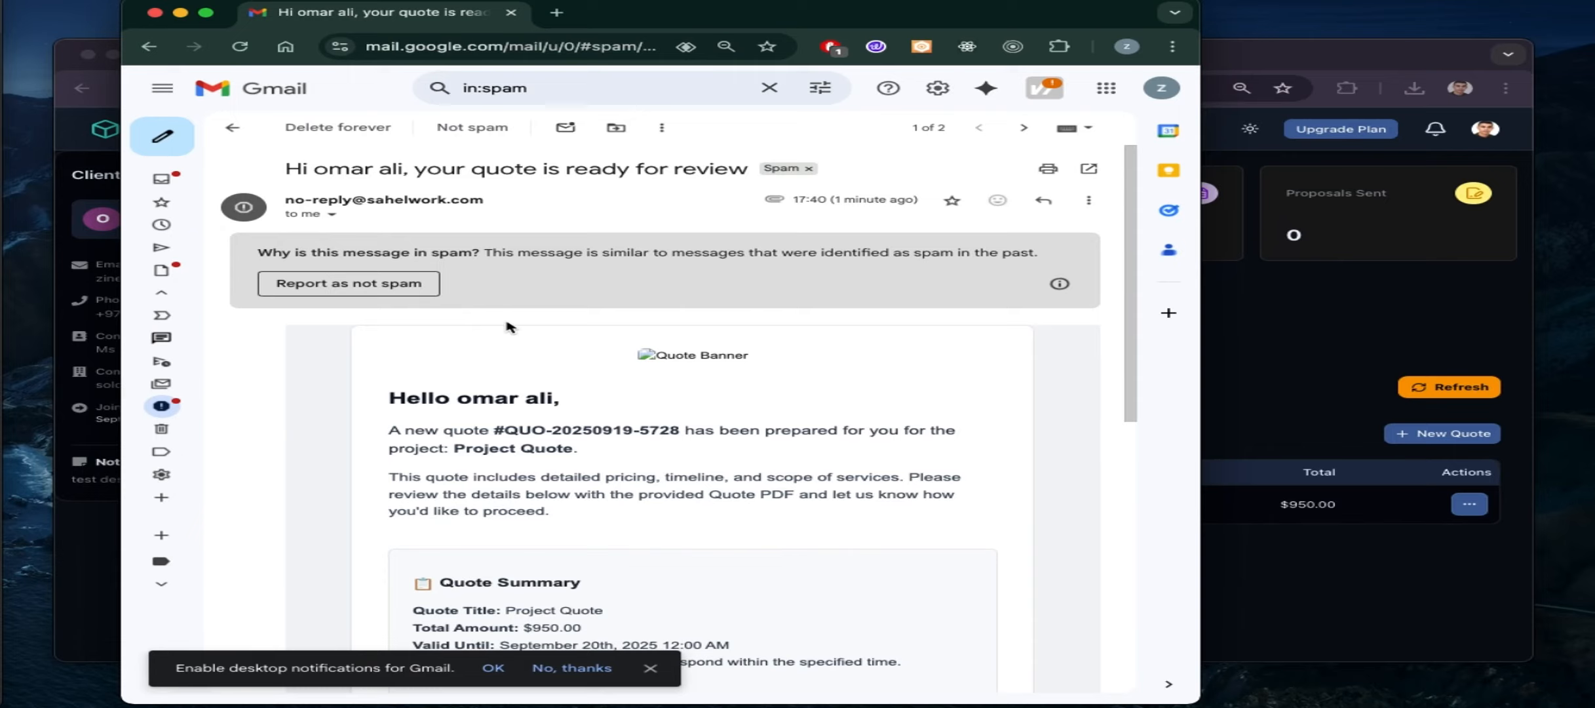
{"action": "scroll", "coordinate": [507, 322], "scroll_direction": "down", "scroll_amount": 3}
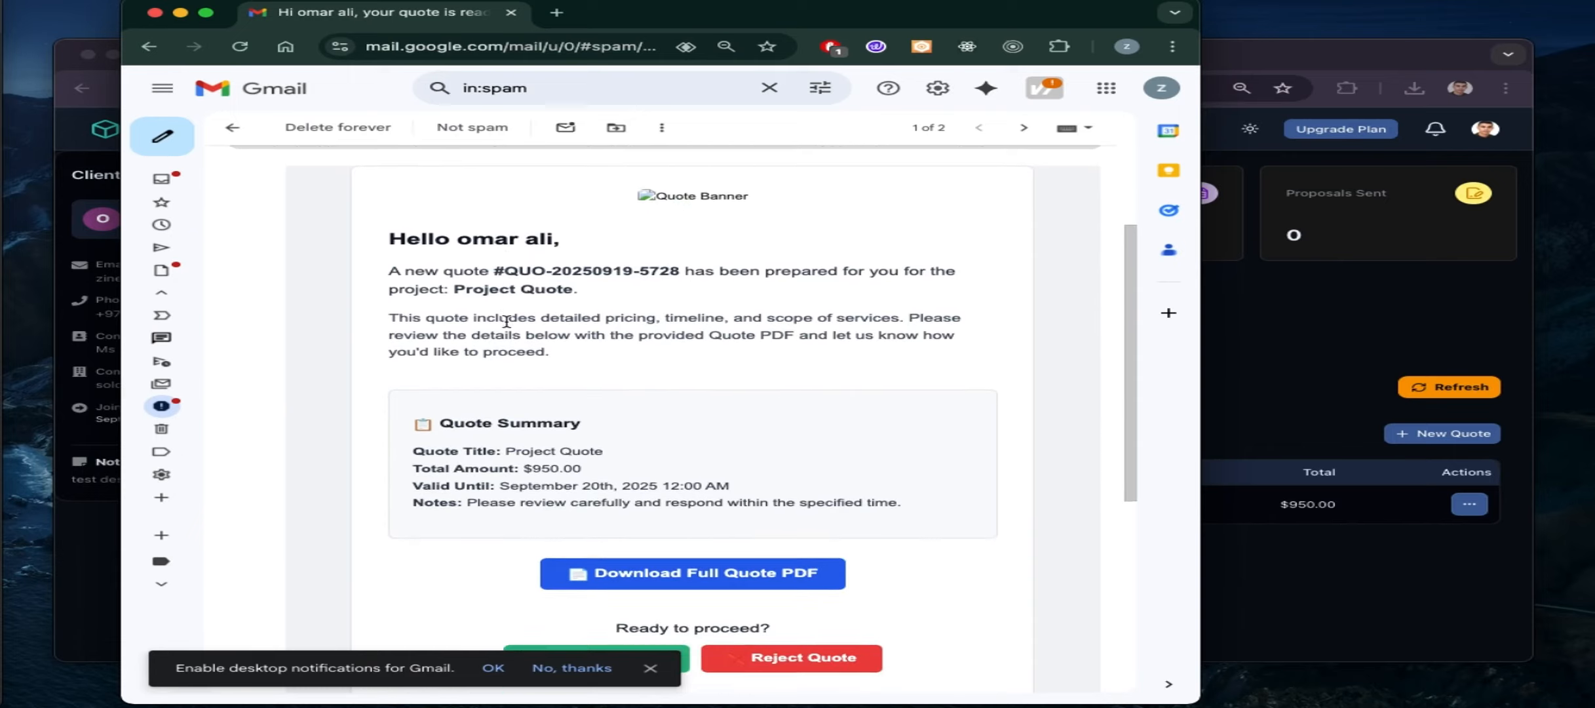
{"action": "scroll", "coordinate": [507, 322], "scroll_direction": "down", "scroll_amount": 1}
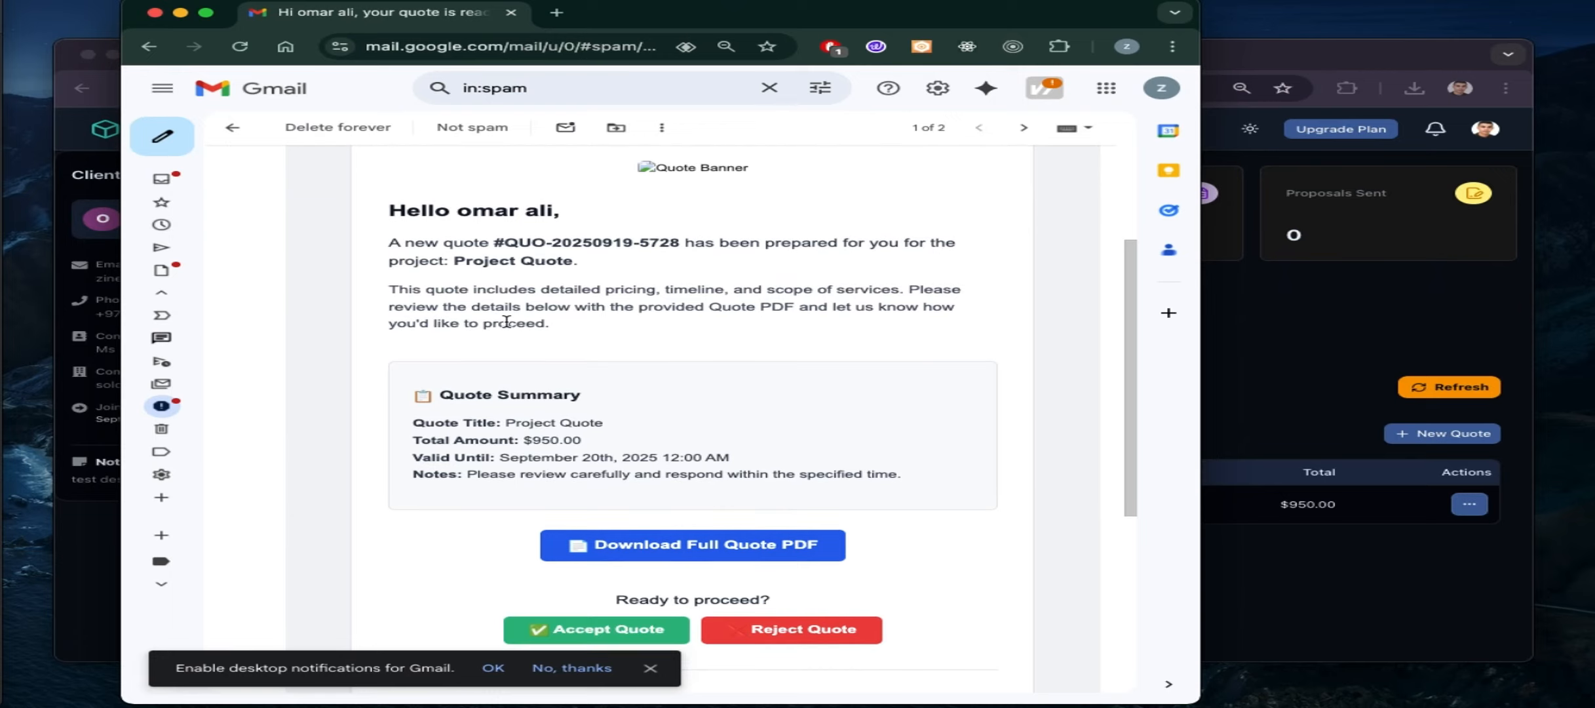
{"action": "scroll", "coordinate": [507, 321], "scroll_direction": "down", "scroll_amount": 1}
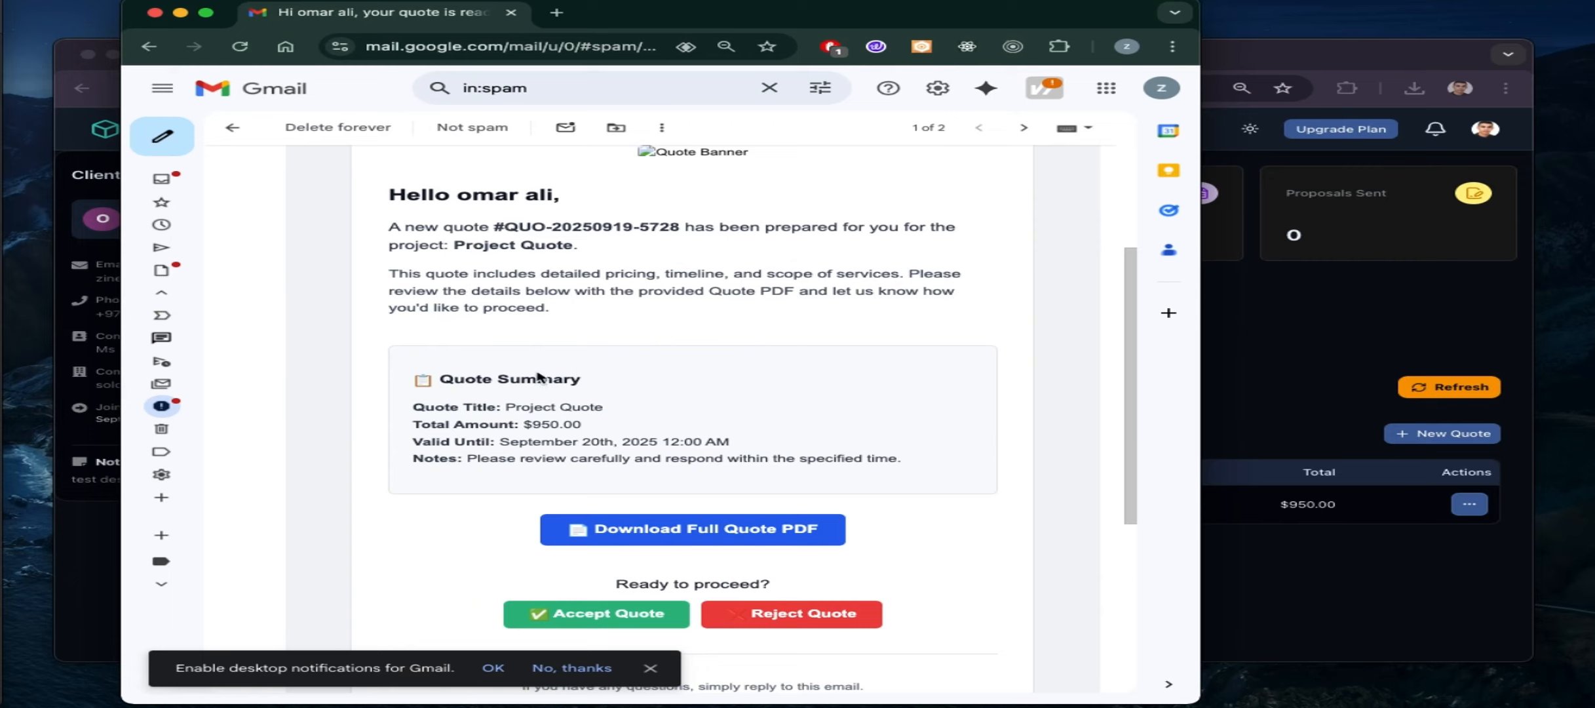
{"action": "scroll", "coordinate": [705, 544], "scroll_direction": "down", "scroll_amount": 1}
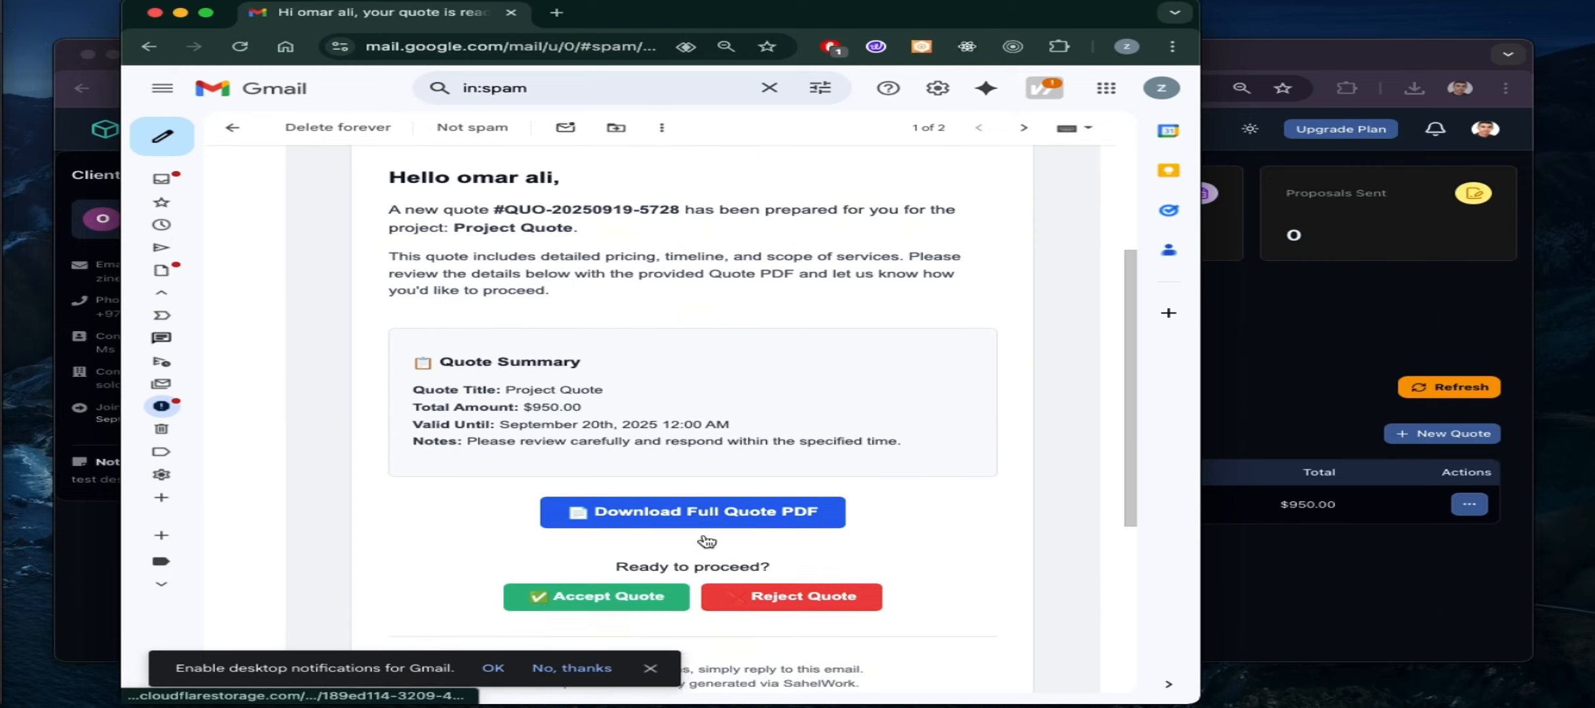
{"action": "scroll", "coordinate": [721, 498], "scroll_direction": "down", "scroll_amount": 5}
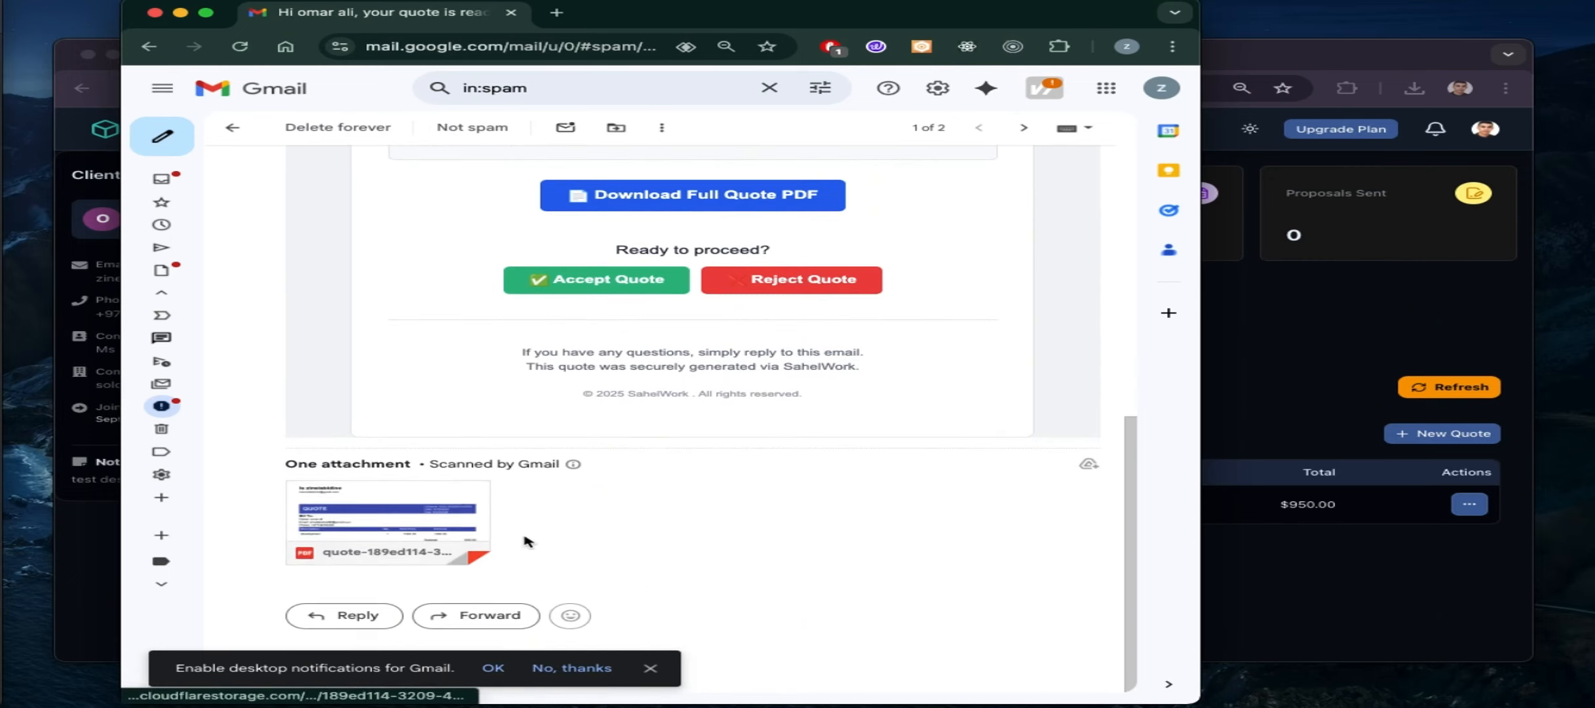
{"action": "left_click", "coordinate": [417, 499]}
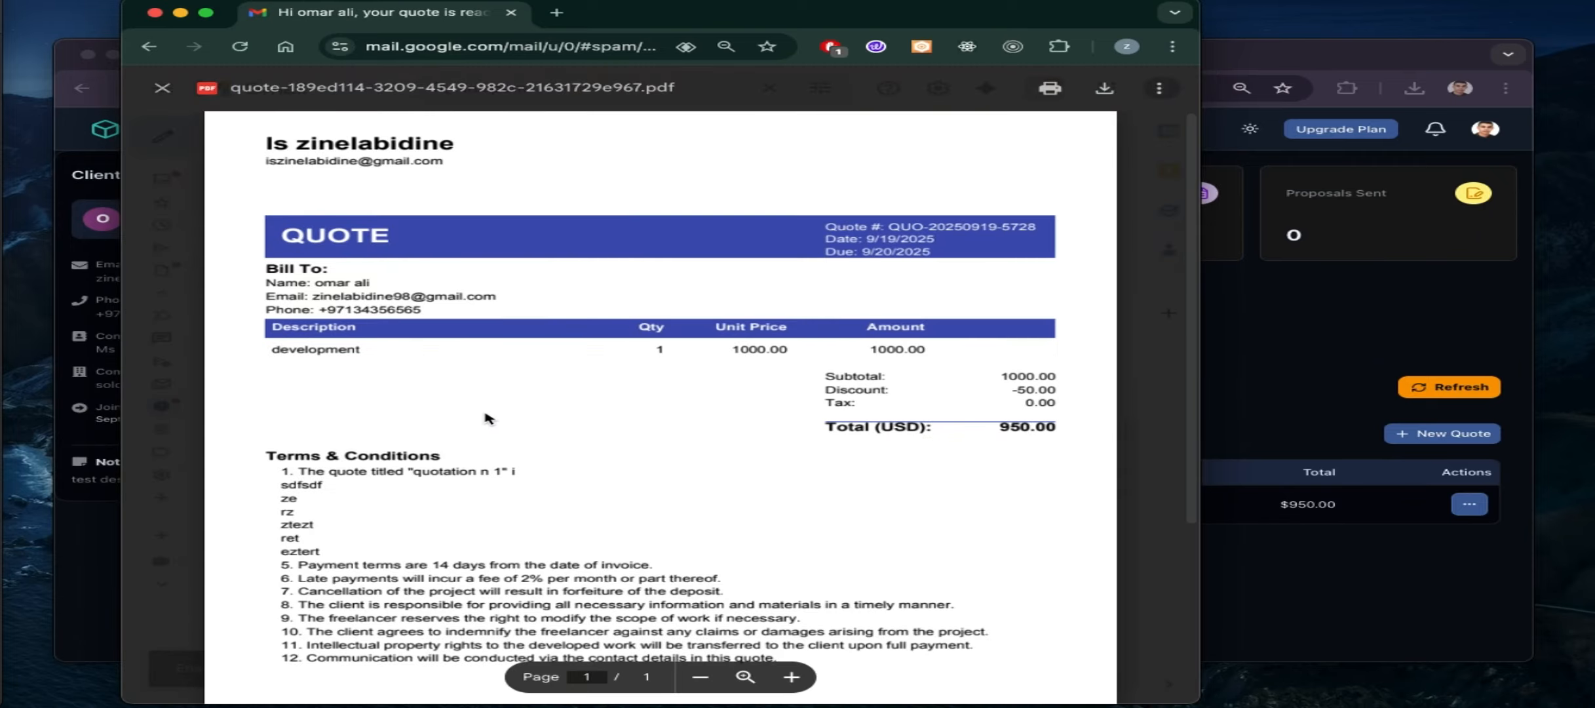
{"action": "scroll", "coordinate": [485, 413], "scroll_direction": "down", "scroll_amount": 1}
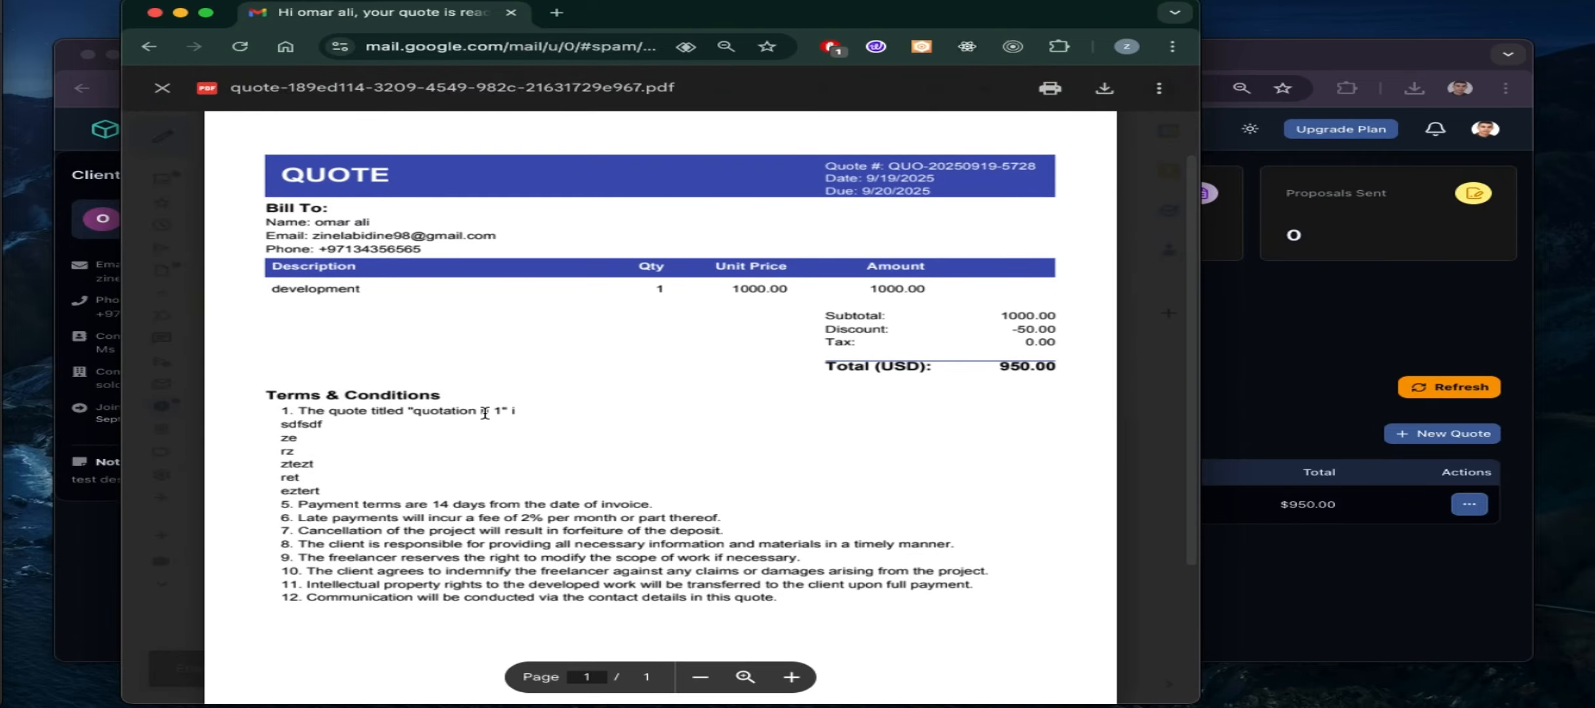
{"action": "scroll", "coordinate": [485, 412], "scroll_direction": "down", "scroll_amount": 4}
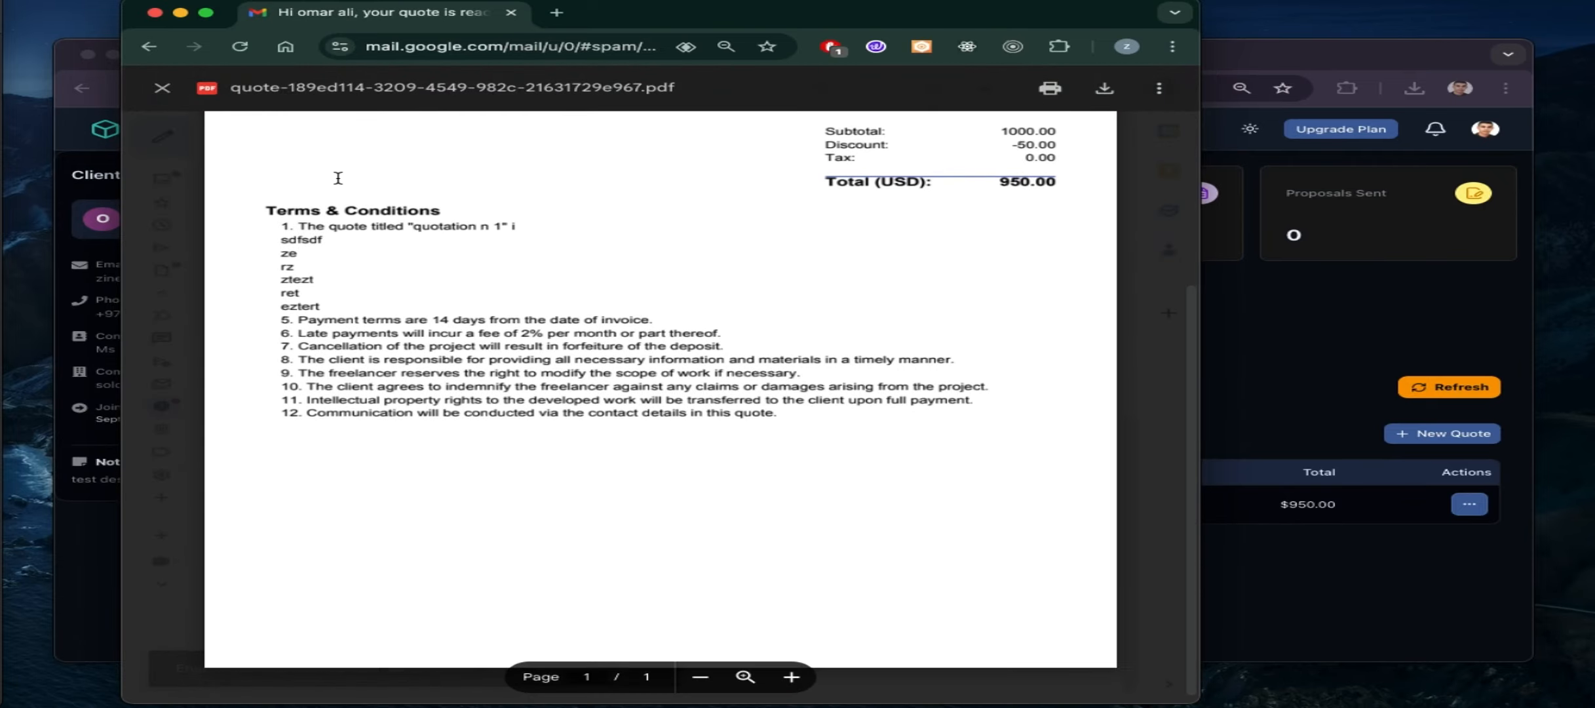
{"action": "scroll", "coordinate": [338, 175], "scroll_direction": "up", "scroll_amount": 3}
{"action": "left_click", "coordinate": [162, 87]}
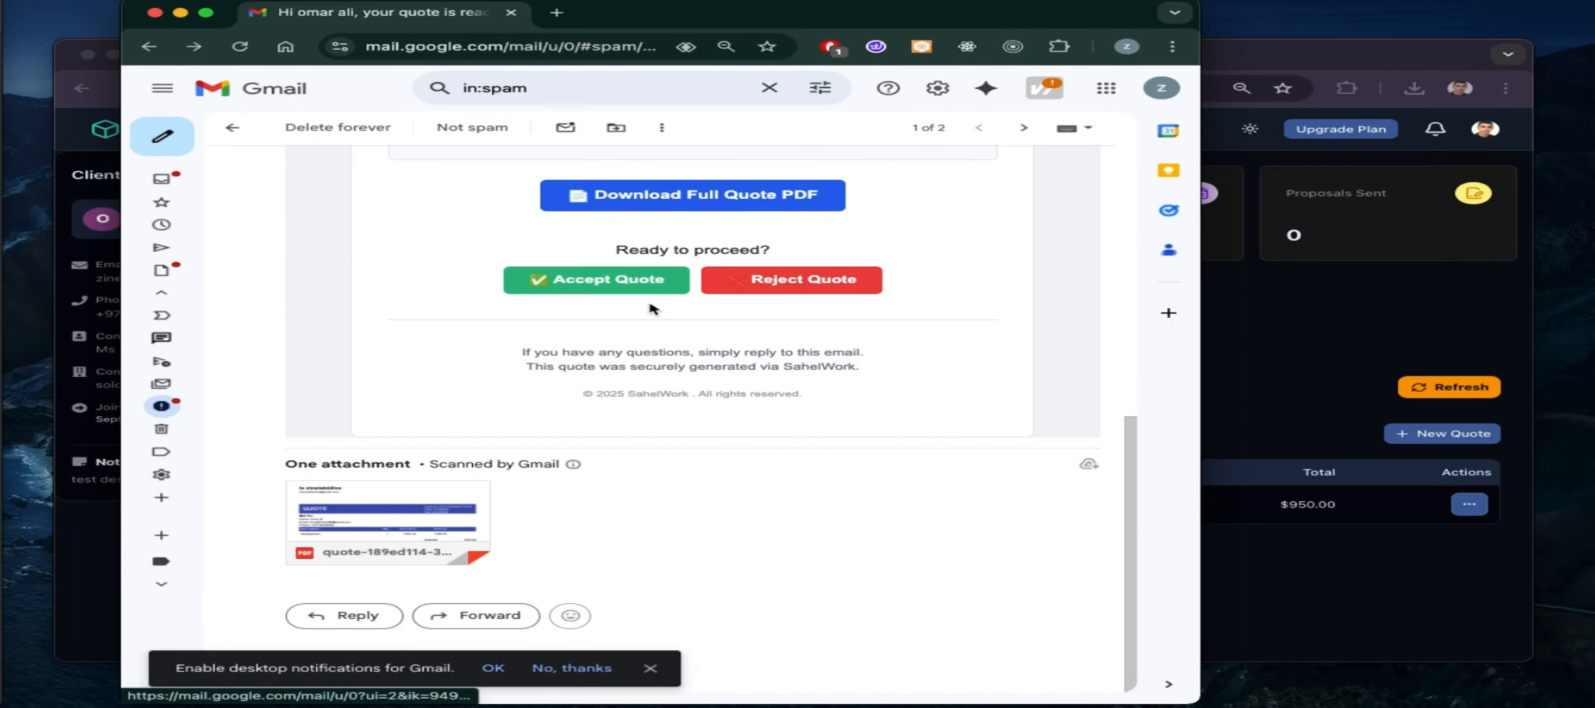
Accept the quote from the e-mail, confirm a later rejection is refused, then return to SahelWork
{"action": "scroll", "coordinate": [652, 308], "scroll_direction": "up", "scroll_amount": 1}
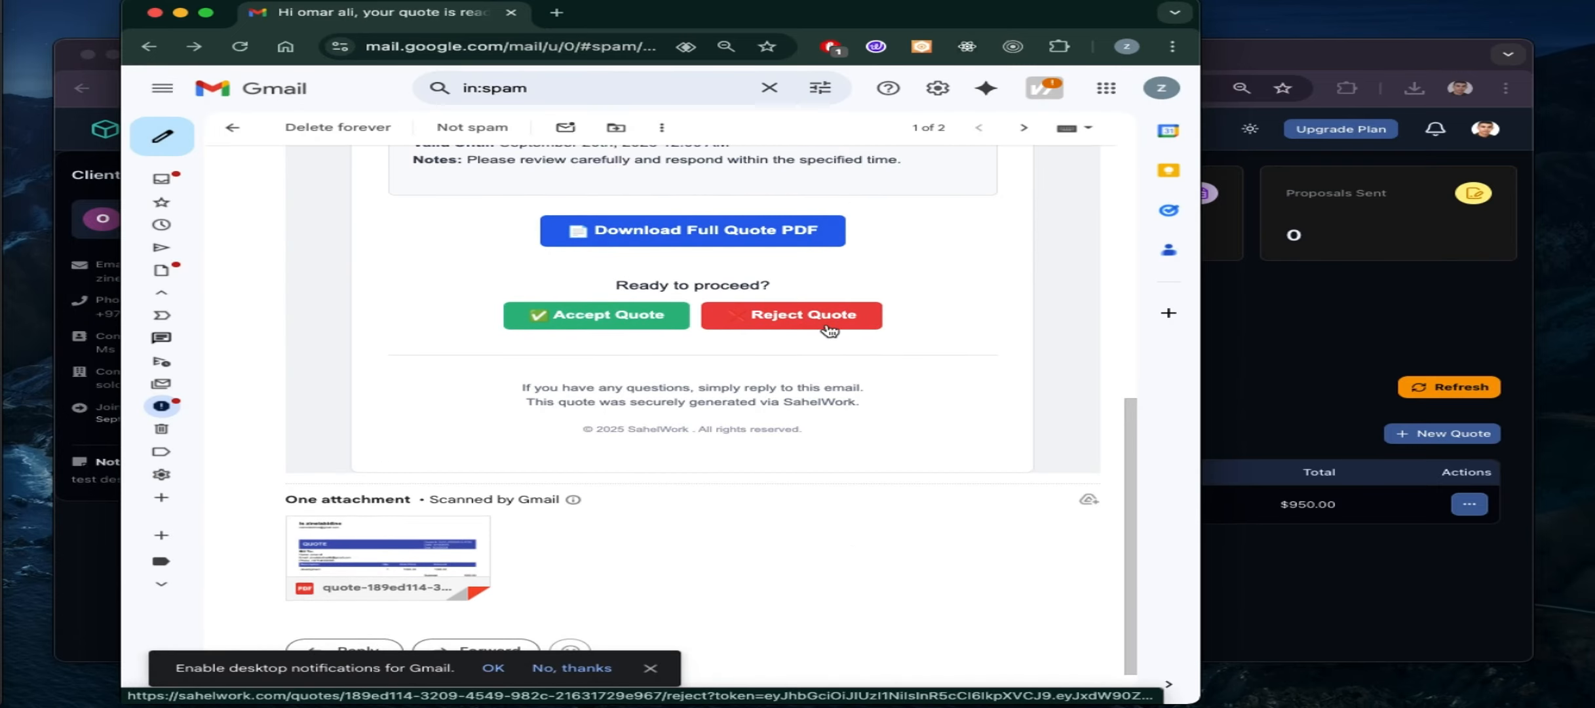
{"action": "left_click", "coordinate": [652, 317]}
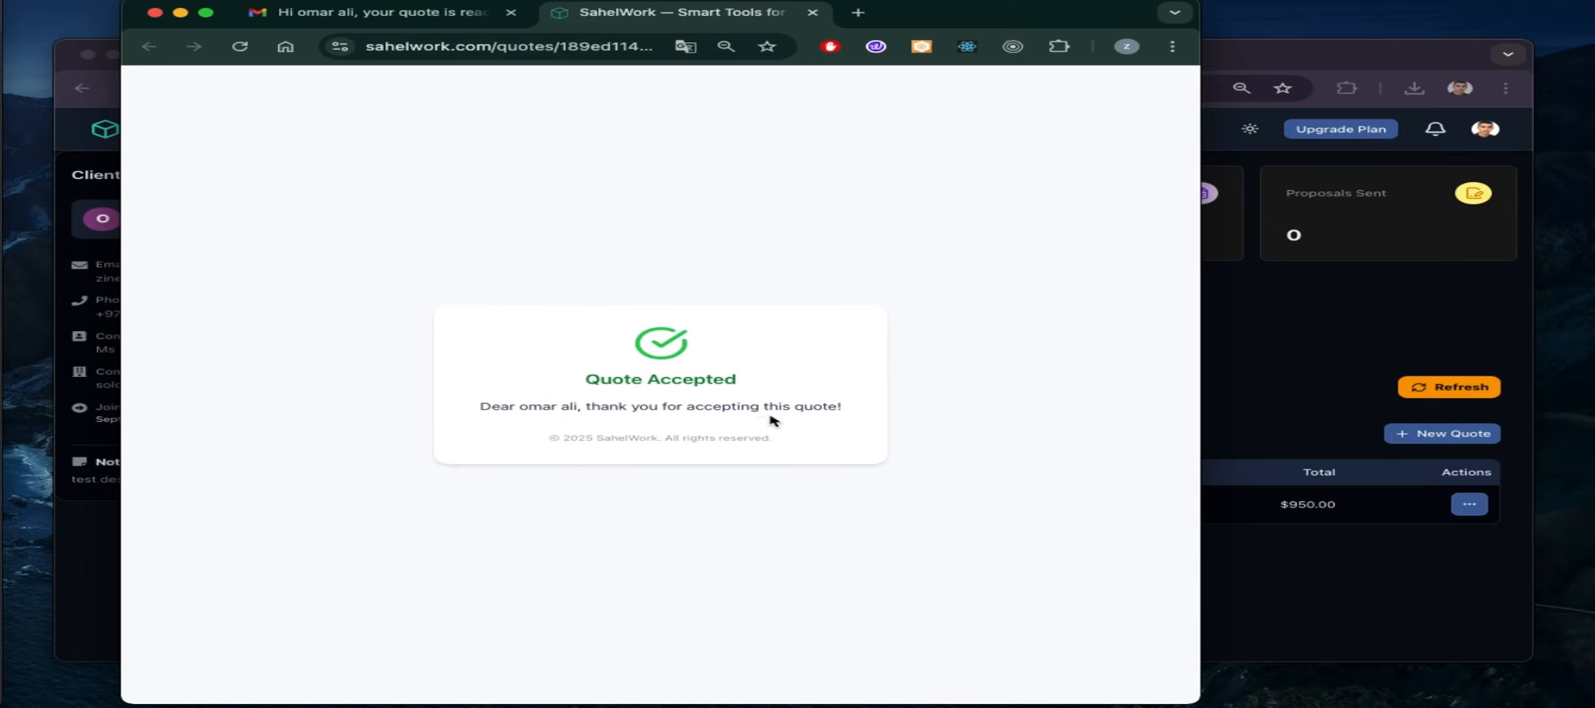
{"action": "left_click", "coordinate": [813, 12]}
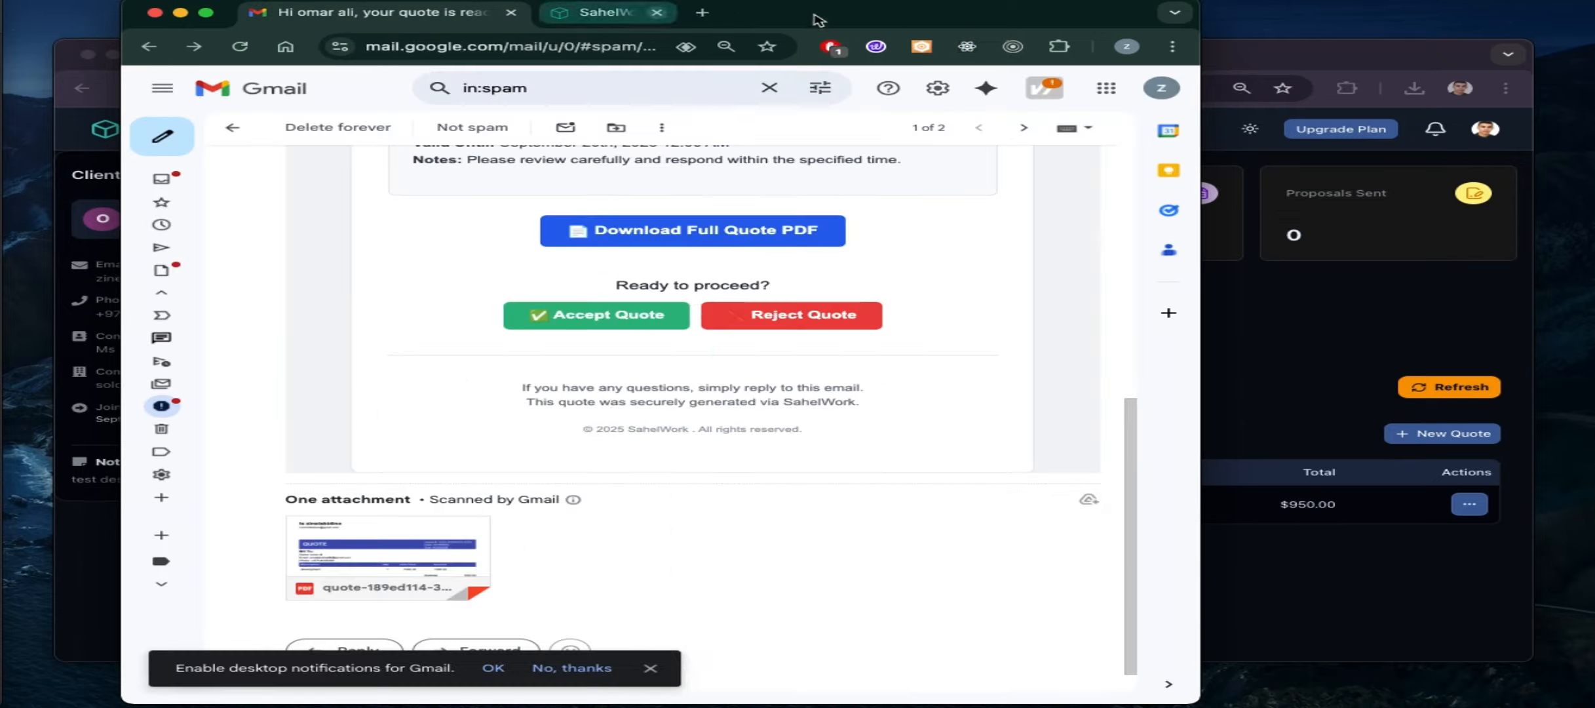
{"action": "left_click", "coordinate": [776, 323]}
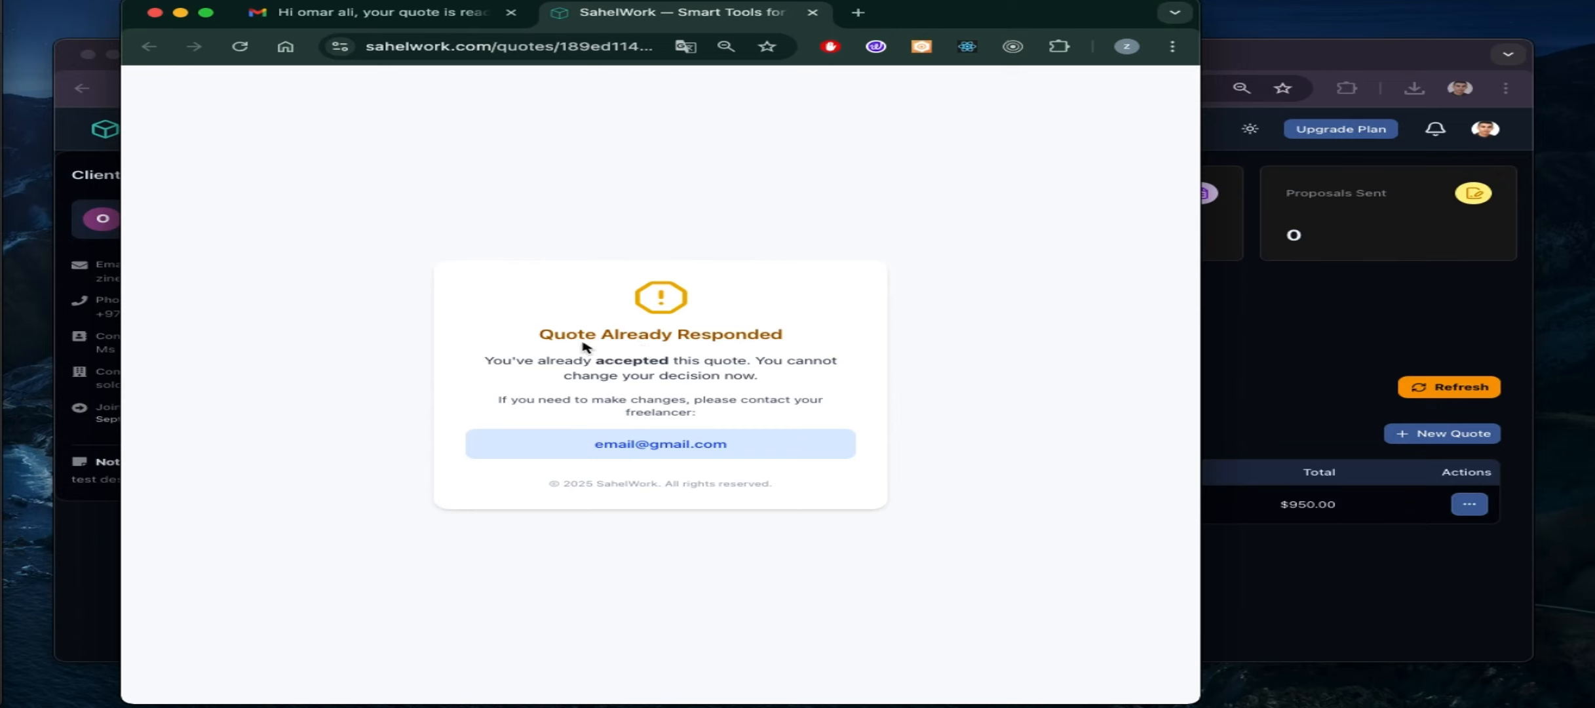
{"action": "left_click", "coordinate": [812, 12]}
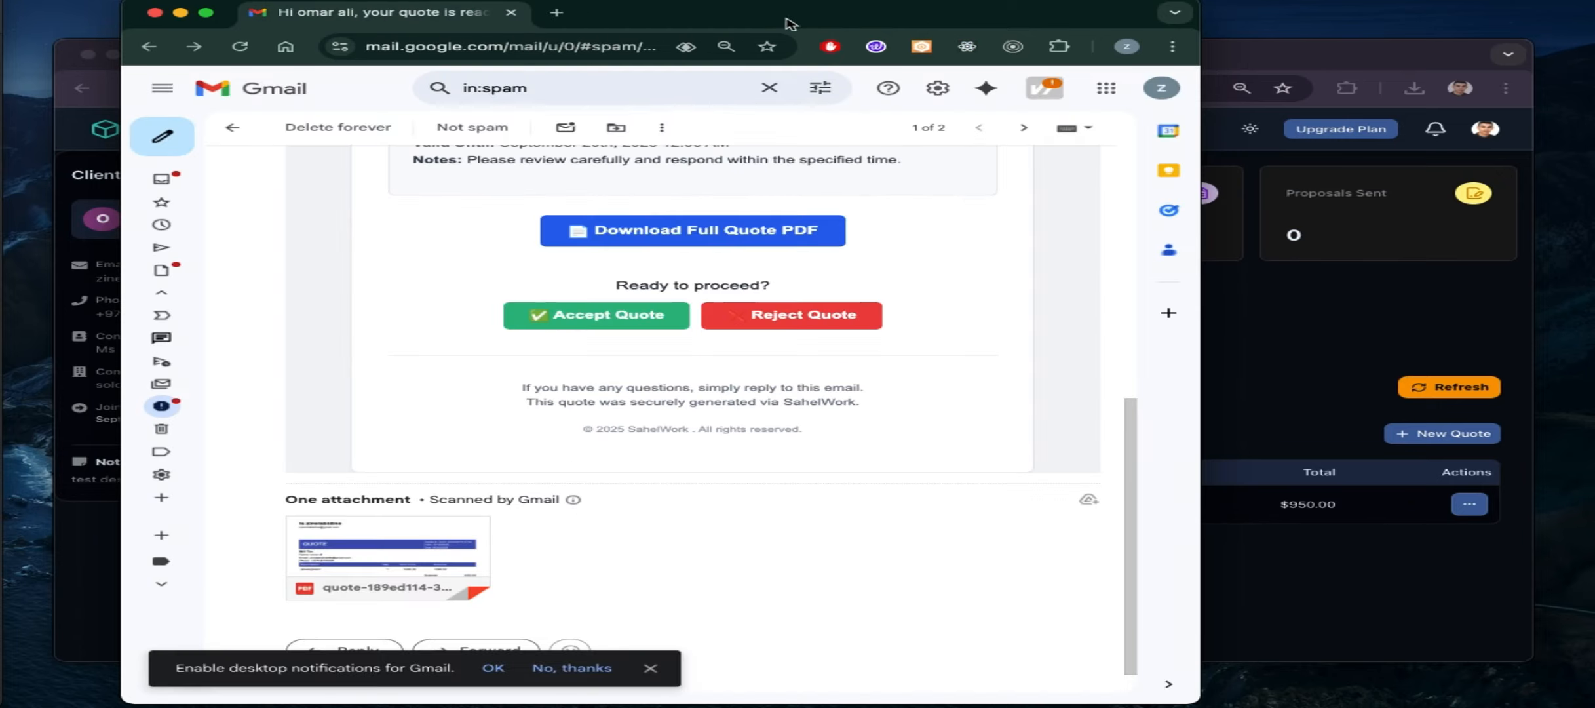
{"action": "left_click", "coordinate": [1280, 61]}
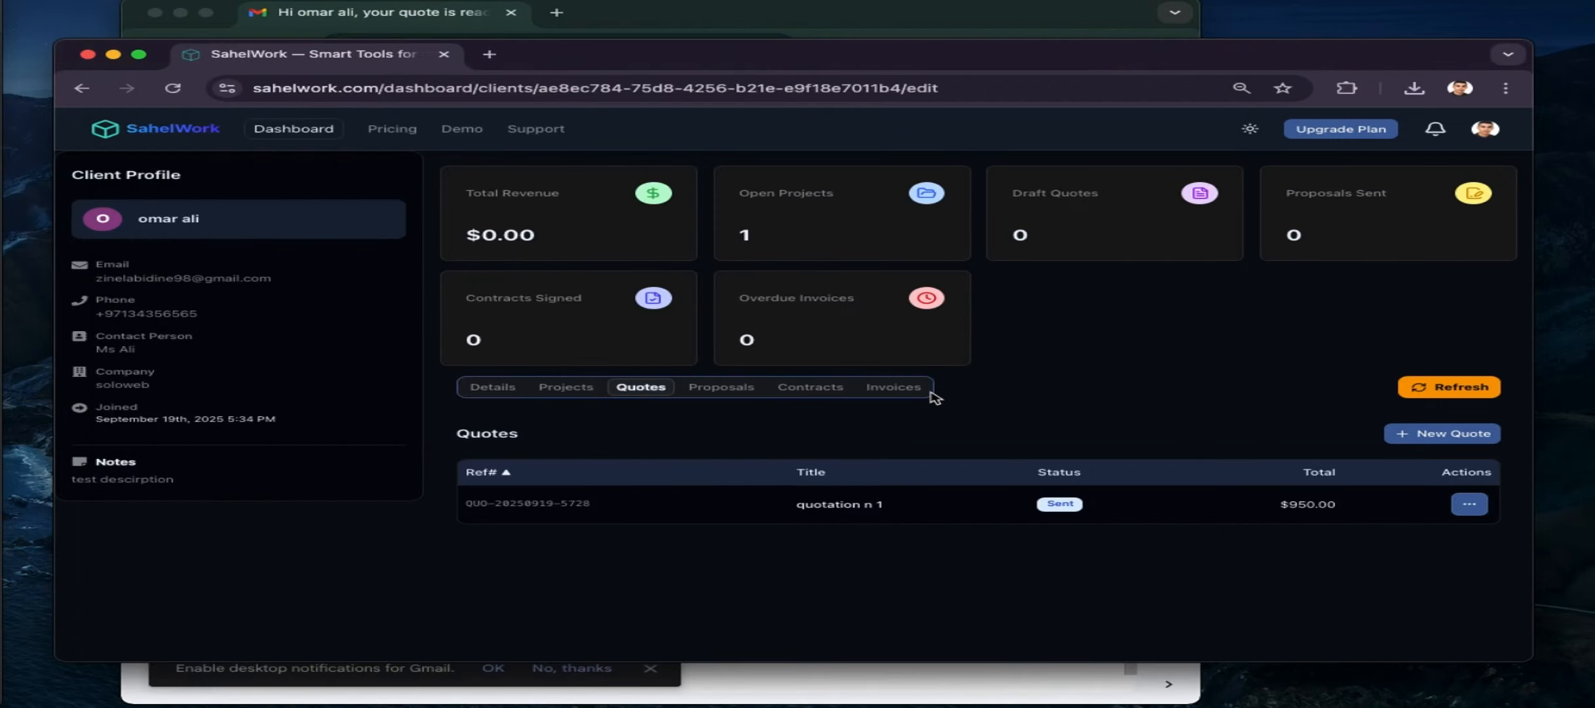
Refresh the client's quotes to see the quote Accepted, and check recent notifications
{"action": "left_click", "coordinate": [1457, 390]}
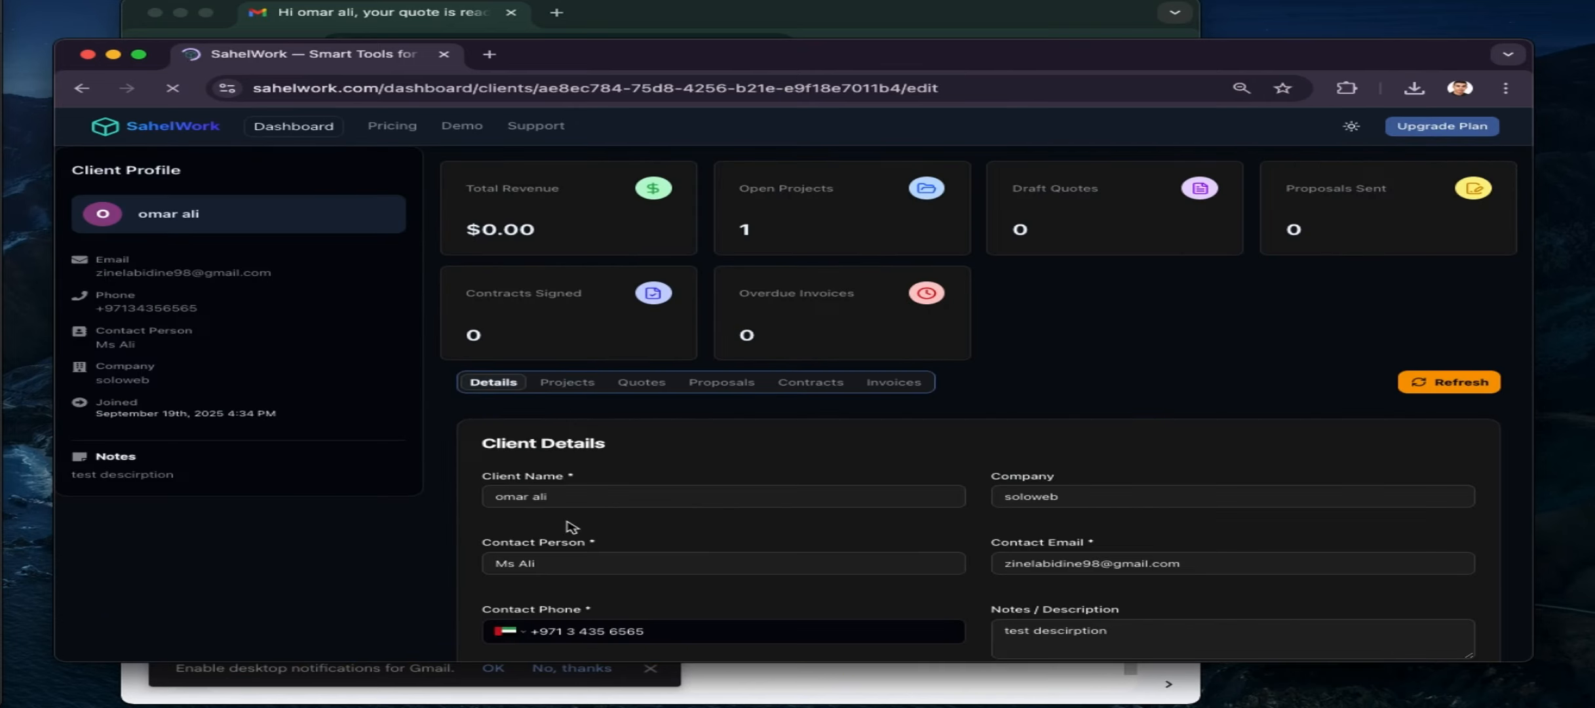
{"action": "left_click", "coordinate": [641, 387]}
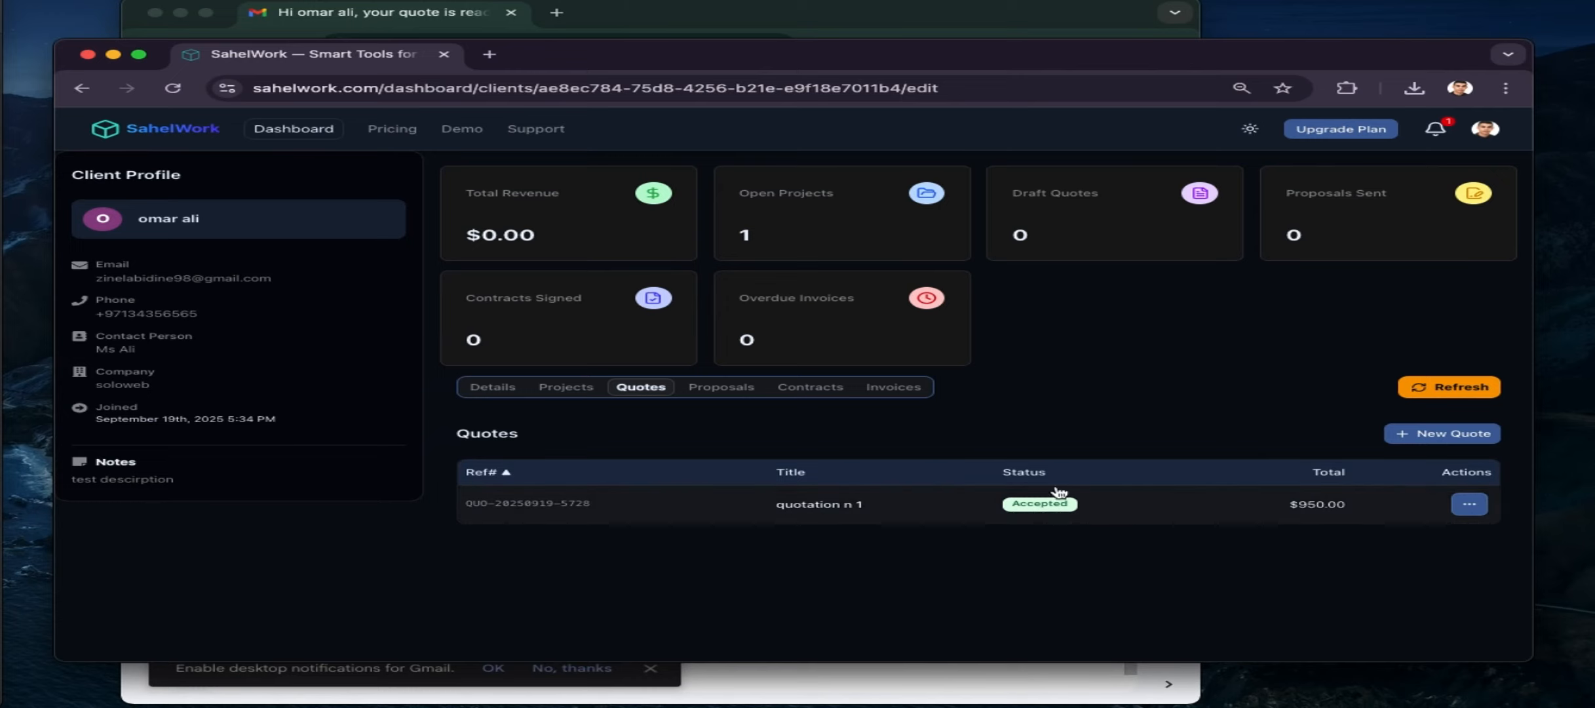
{"action": "left_click", "coordinate": [1442, 133]}
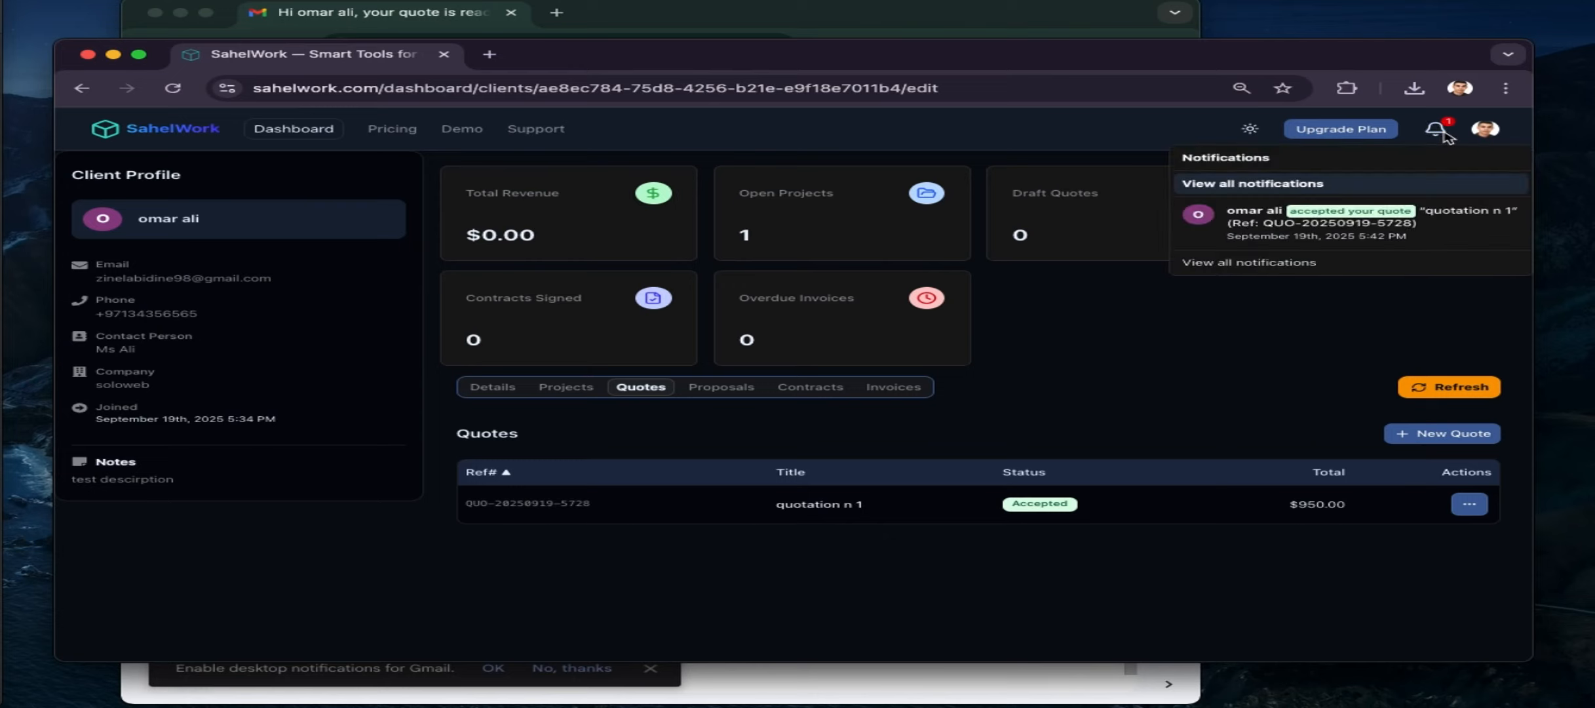
Filter the notifications page by Quotes, Proposals and Contracts, then return to the dashboard
{"action": "left_click", "coordinate": [1332, 230]}
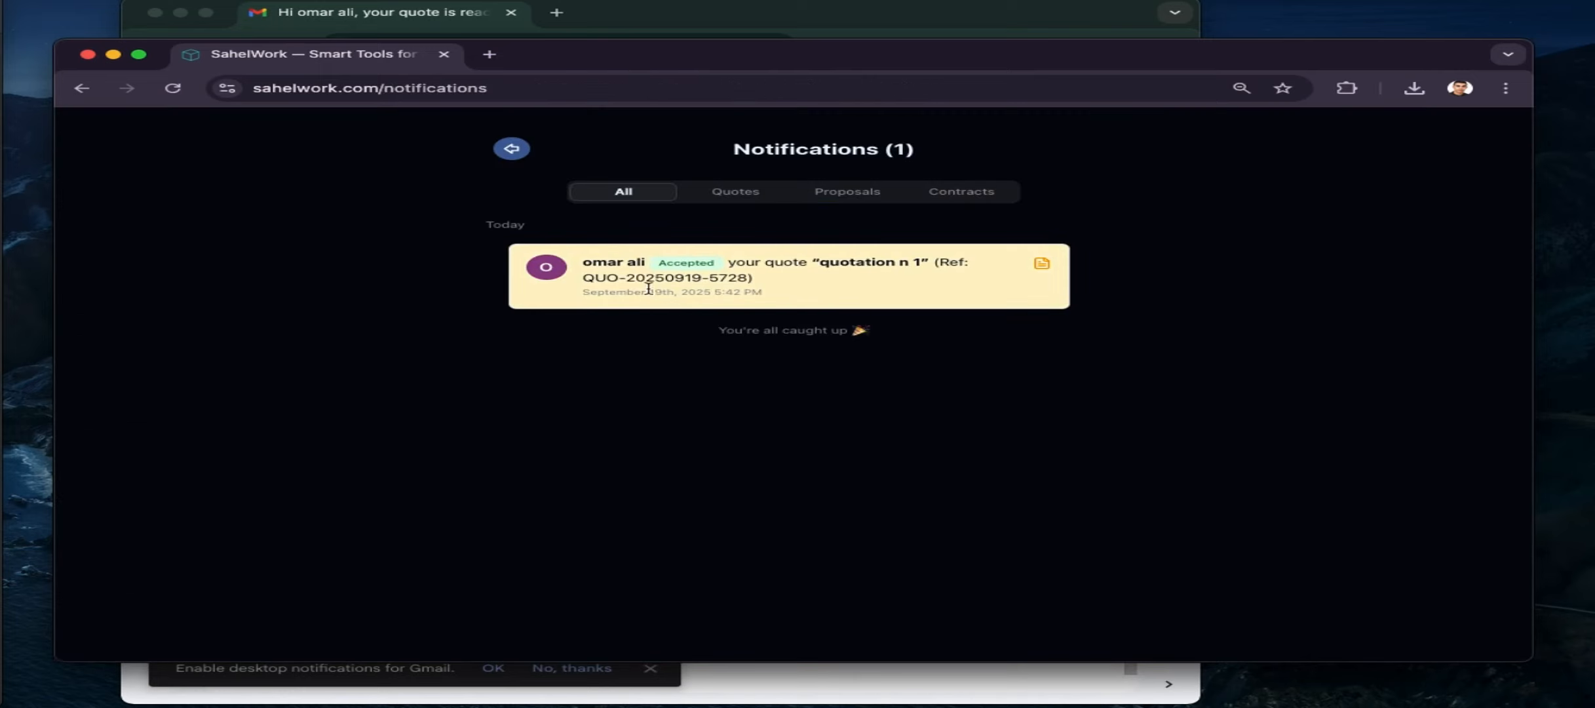
{"action": "left_click", "coordinate": [711, 200]}
{"action": "left_click", "coordinate": [851, 198]}
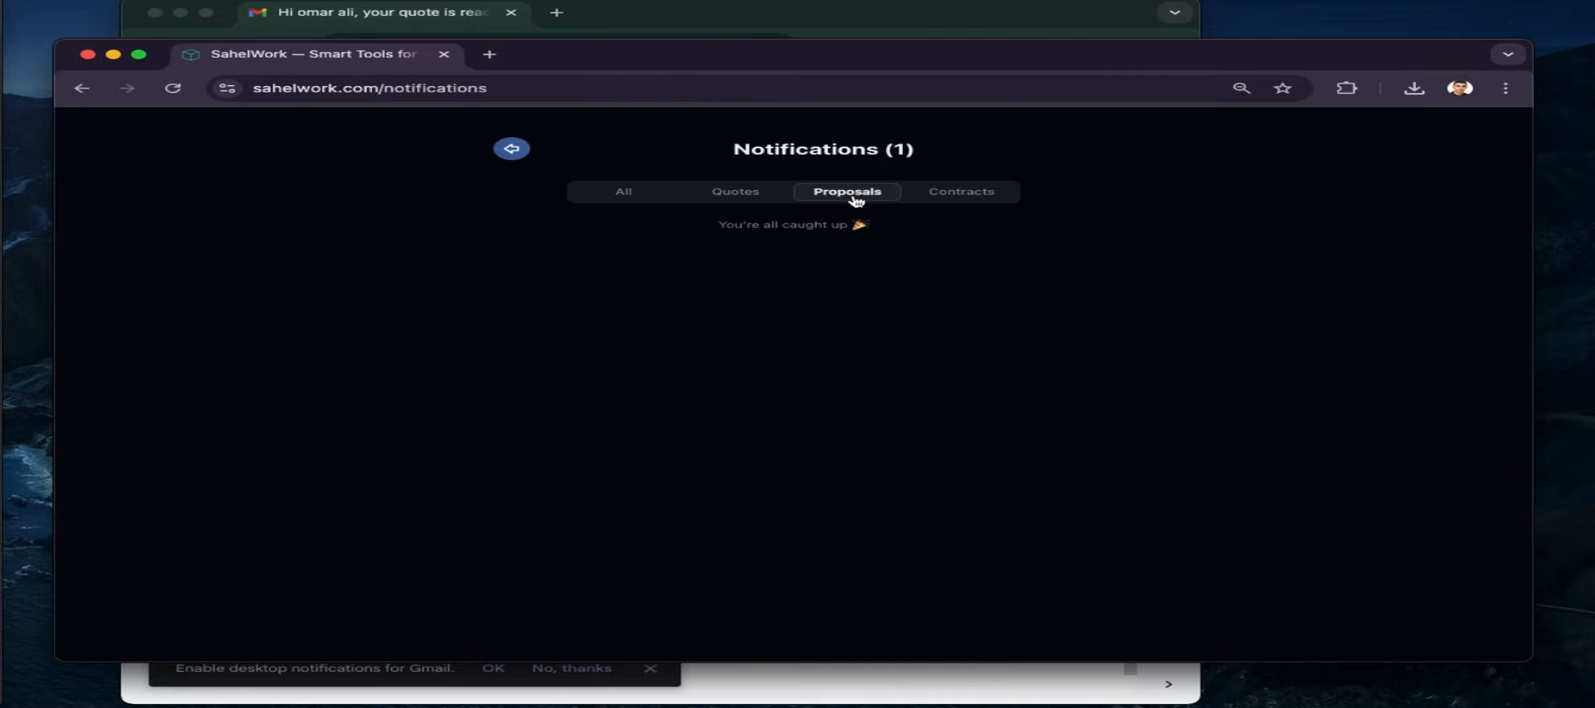
{"action": "left_click", "coordinate": [913, 197]}
{"action": "left_click", "coordinate": [512, 149]}
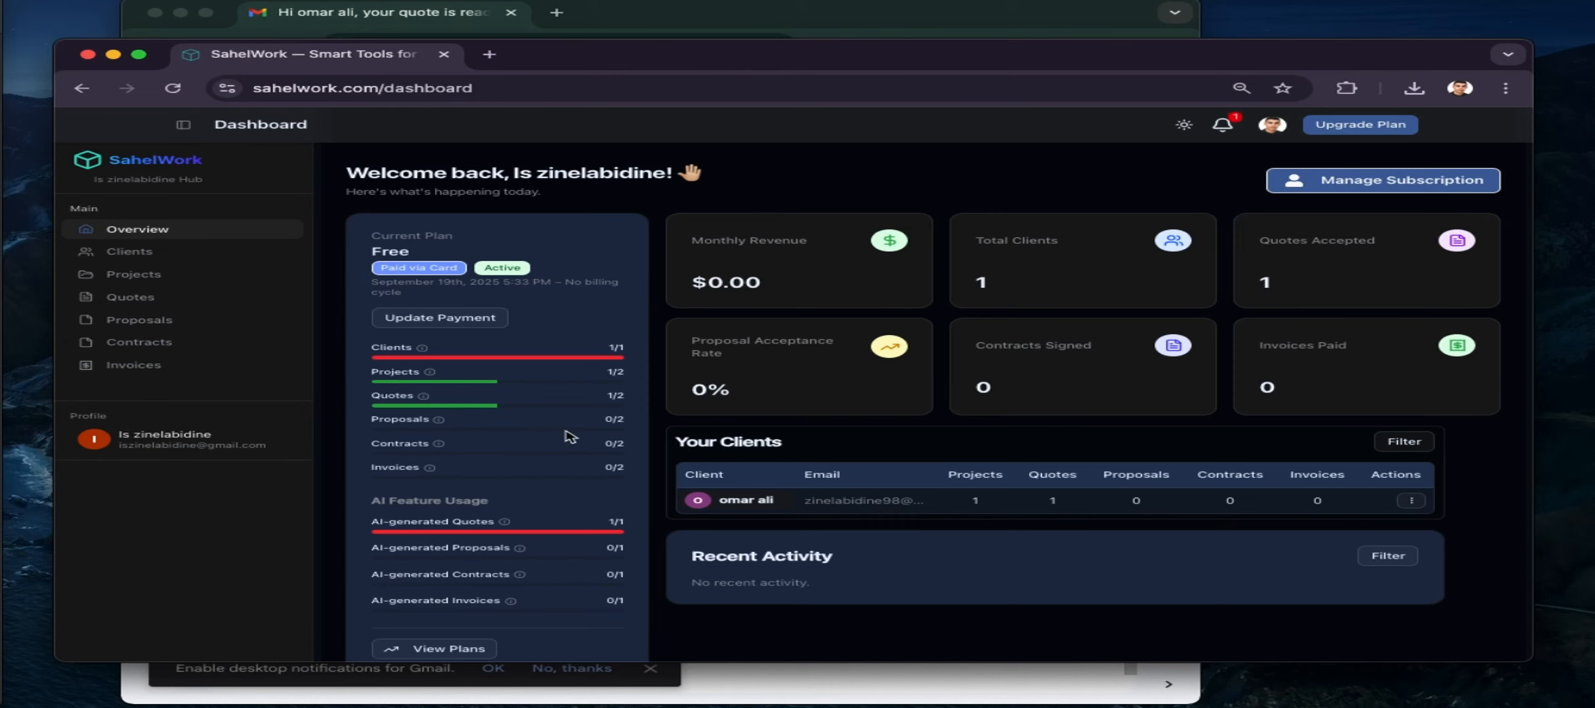
Create a new proposal for the client from the Projects Proposal template
{"action": "left_click", "coordinate": [886, 500]}
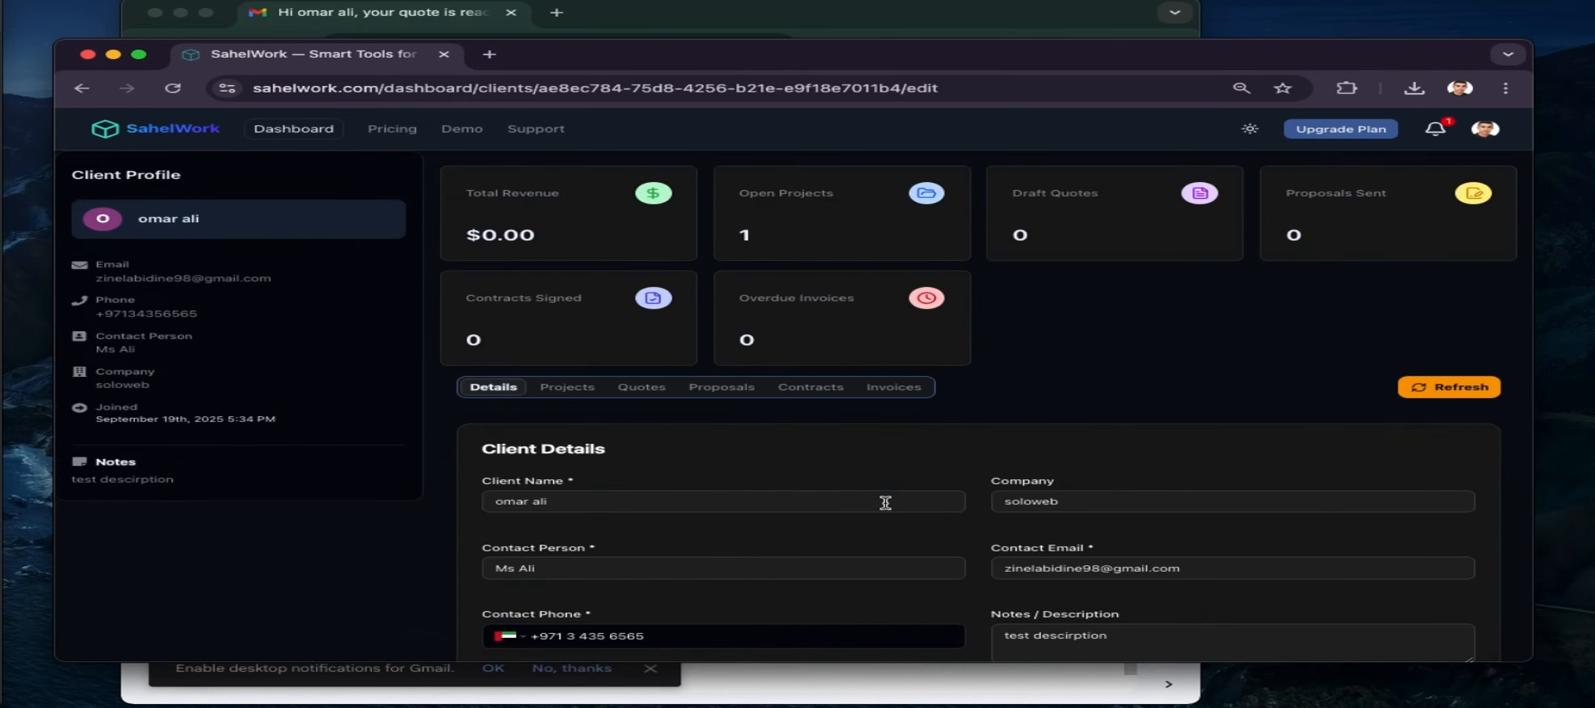
{"action": "left_click", "coordinate": [719, 391]}
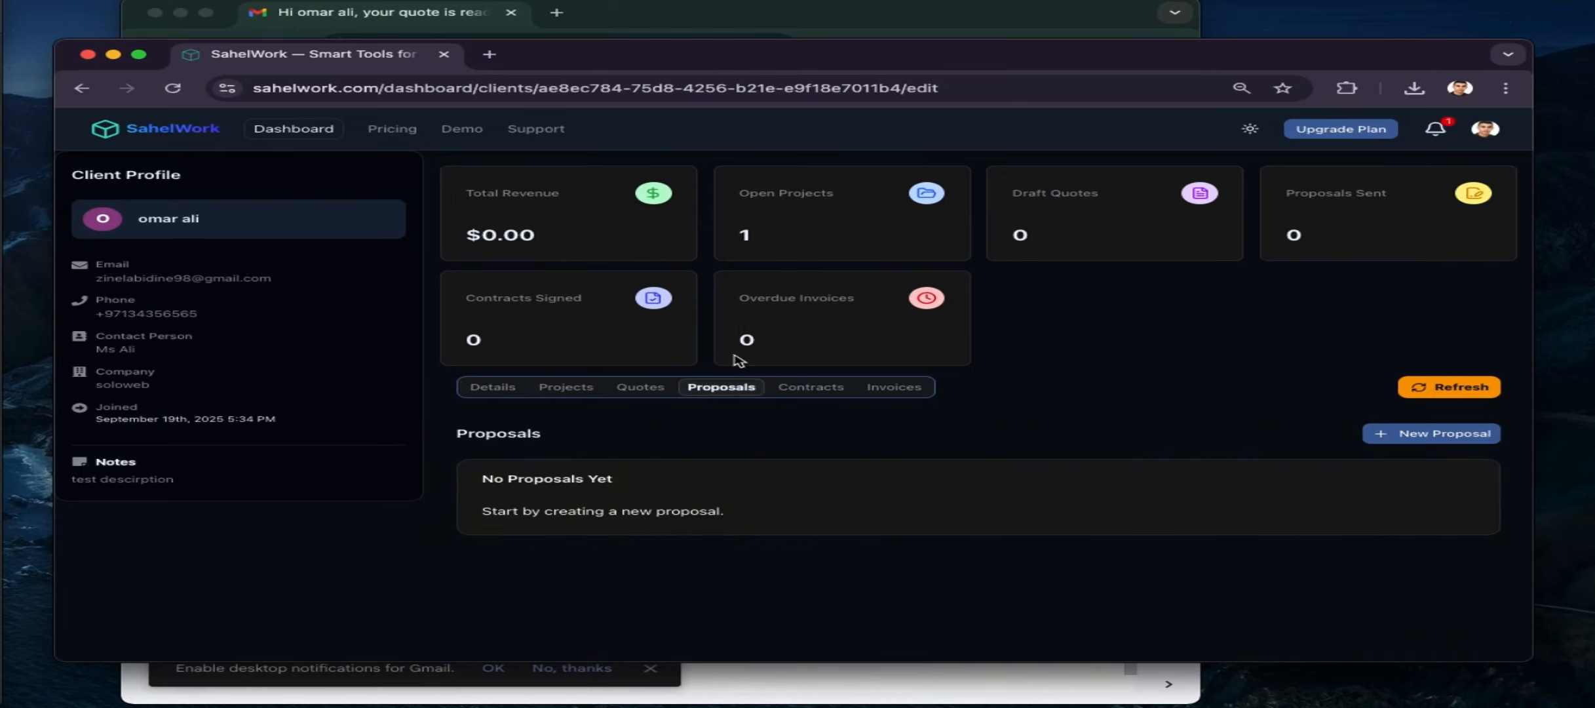
{"action": "left_click", "coordinate": [1477, 434]}
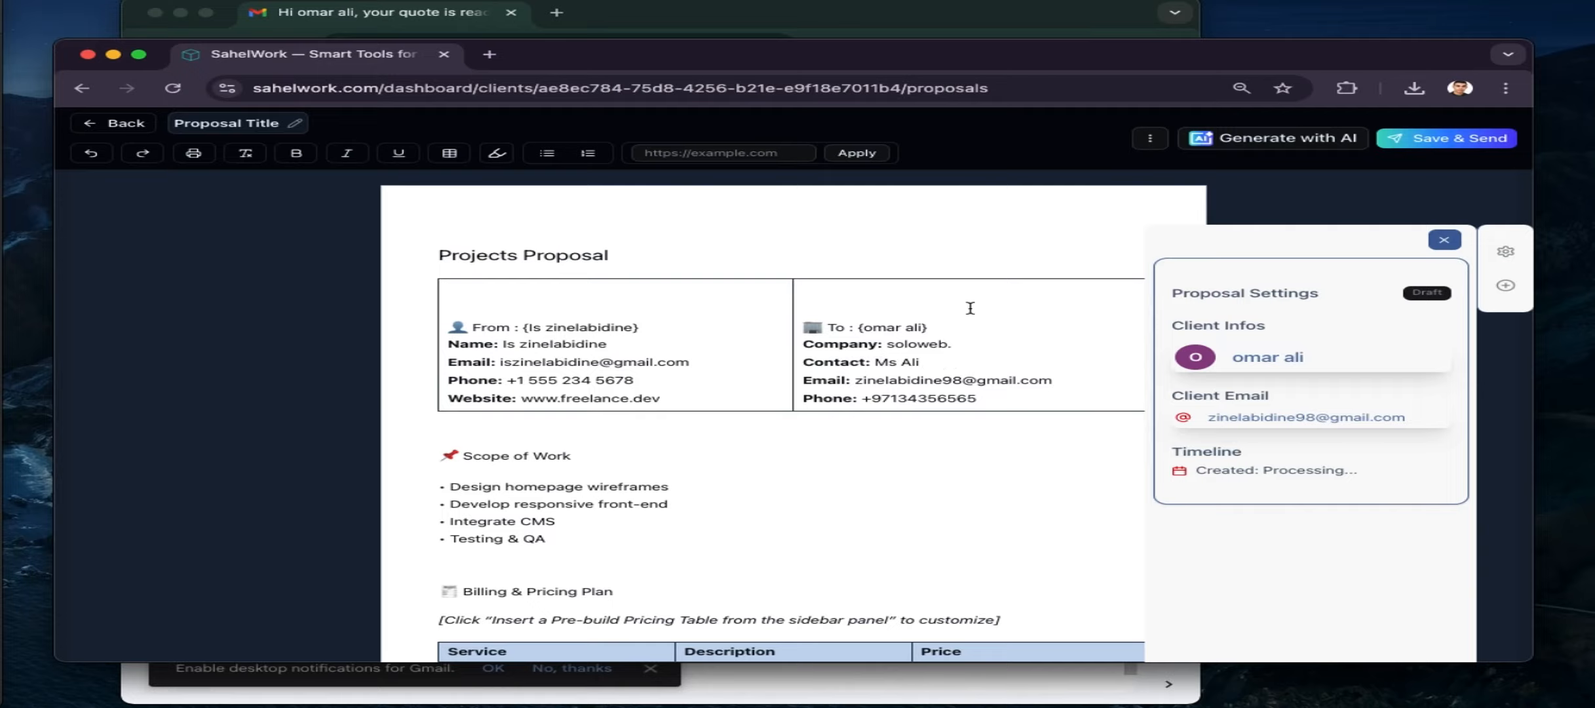
{"action": "scroll", "coordinate": [859, 370], "scroll_direction": "down", "scroll_amount": 15}
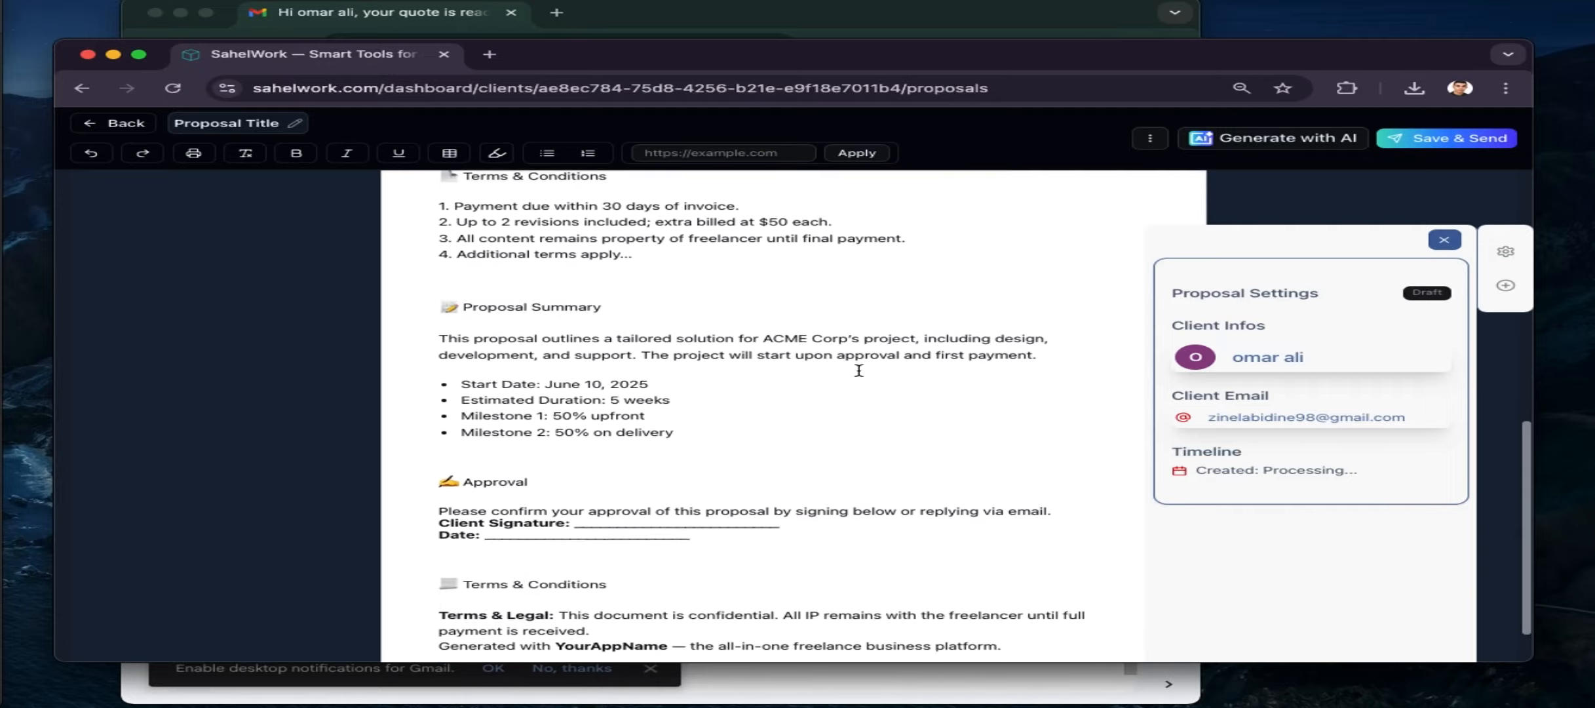
{"action": "scroll", "coordinate": [859, 370], "scroll_direction": "up", "scroll_amount": 15}
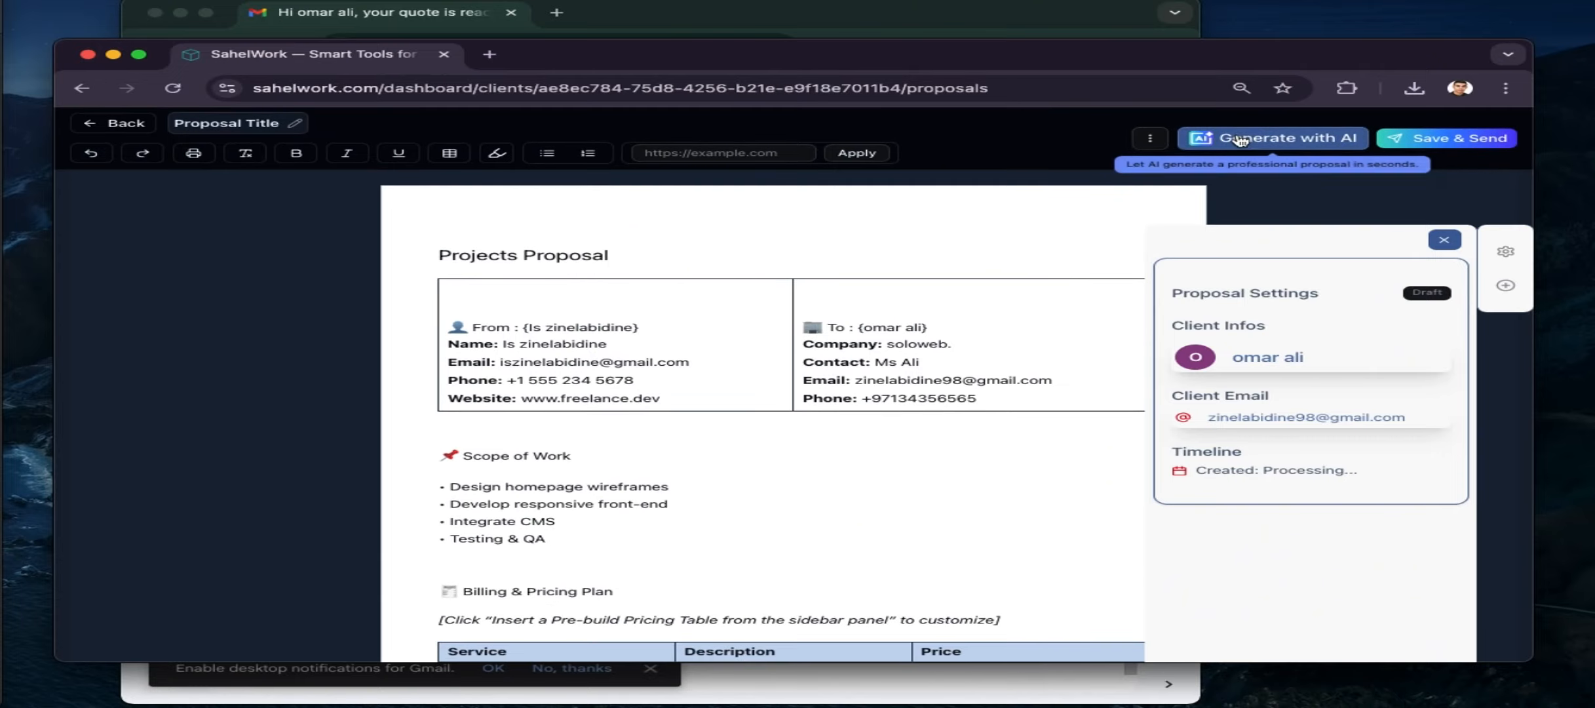
{"action": "left_click", "coordinate": [1238, 143]}
Set the AI form to an English Proposal titled 'software app car agency' for a developer
{"action": "left_click", "coordinate": [702, 228]}
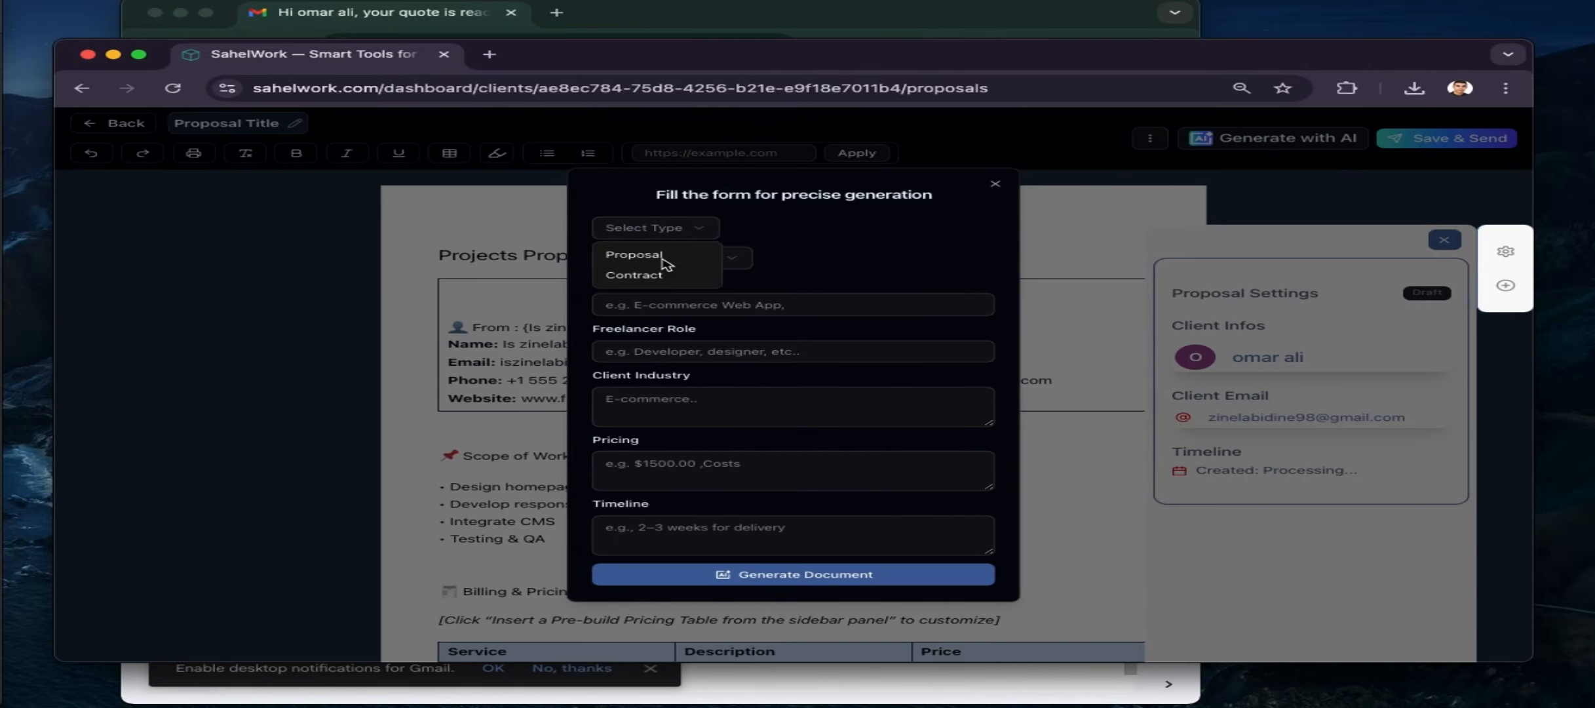
{"action": "left_click", "coordinate": [661, 258]}
{"action": "left_click", "coordinate": [663, 258]}
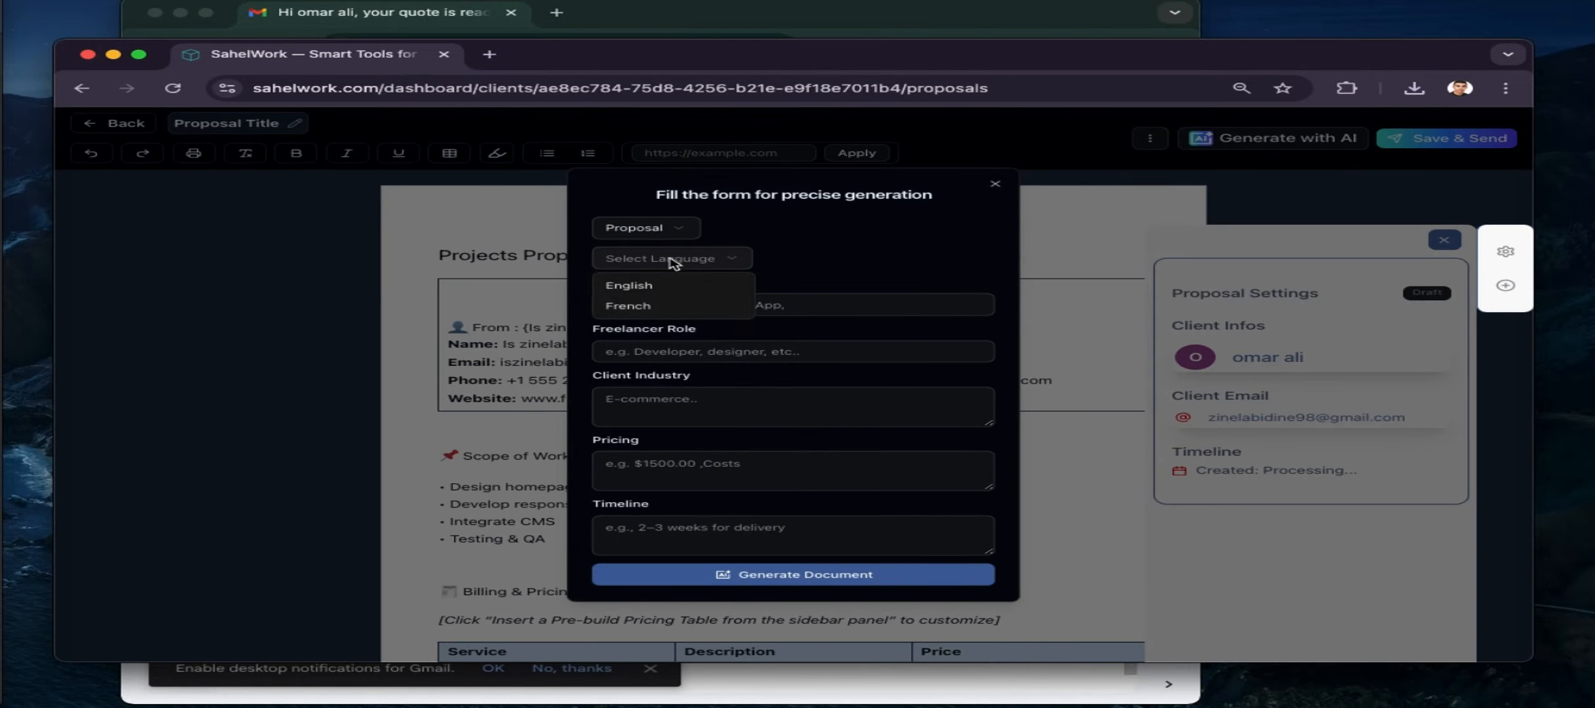
{"action": "left_click", "coordinate": [649, 286]}
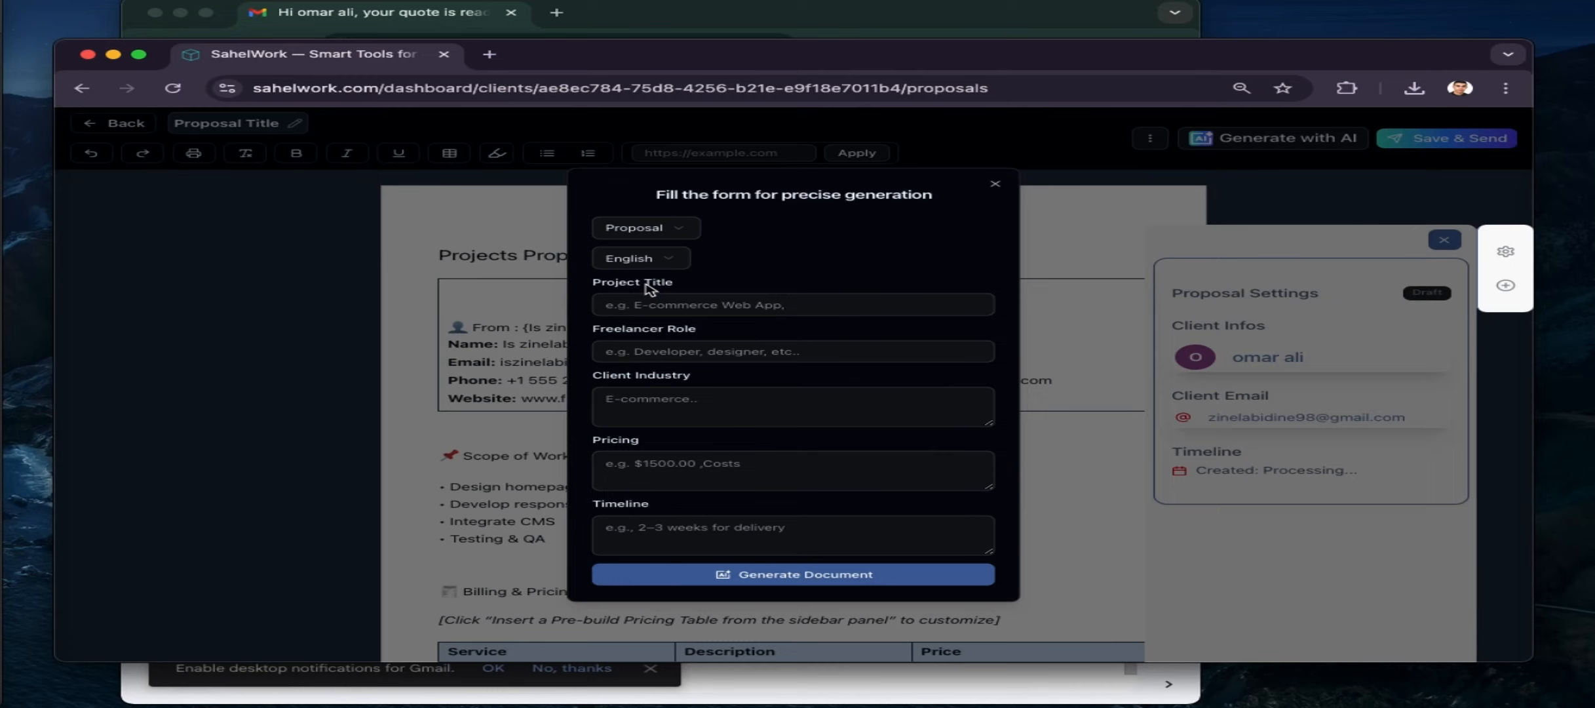
{"action": "left_click", "coordinate": [685, 303]}
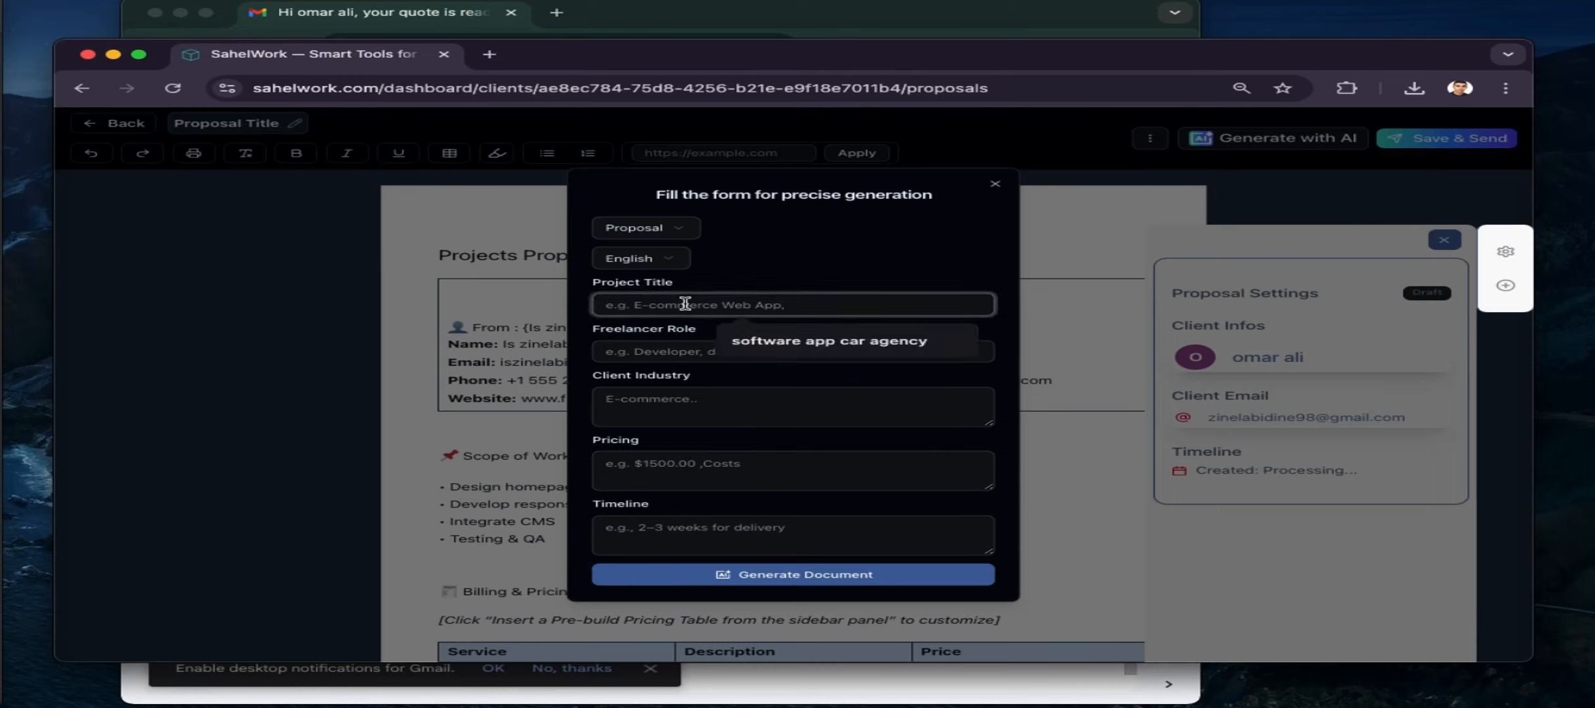
{"action": "left_click", "coordinate": [734, 328]}
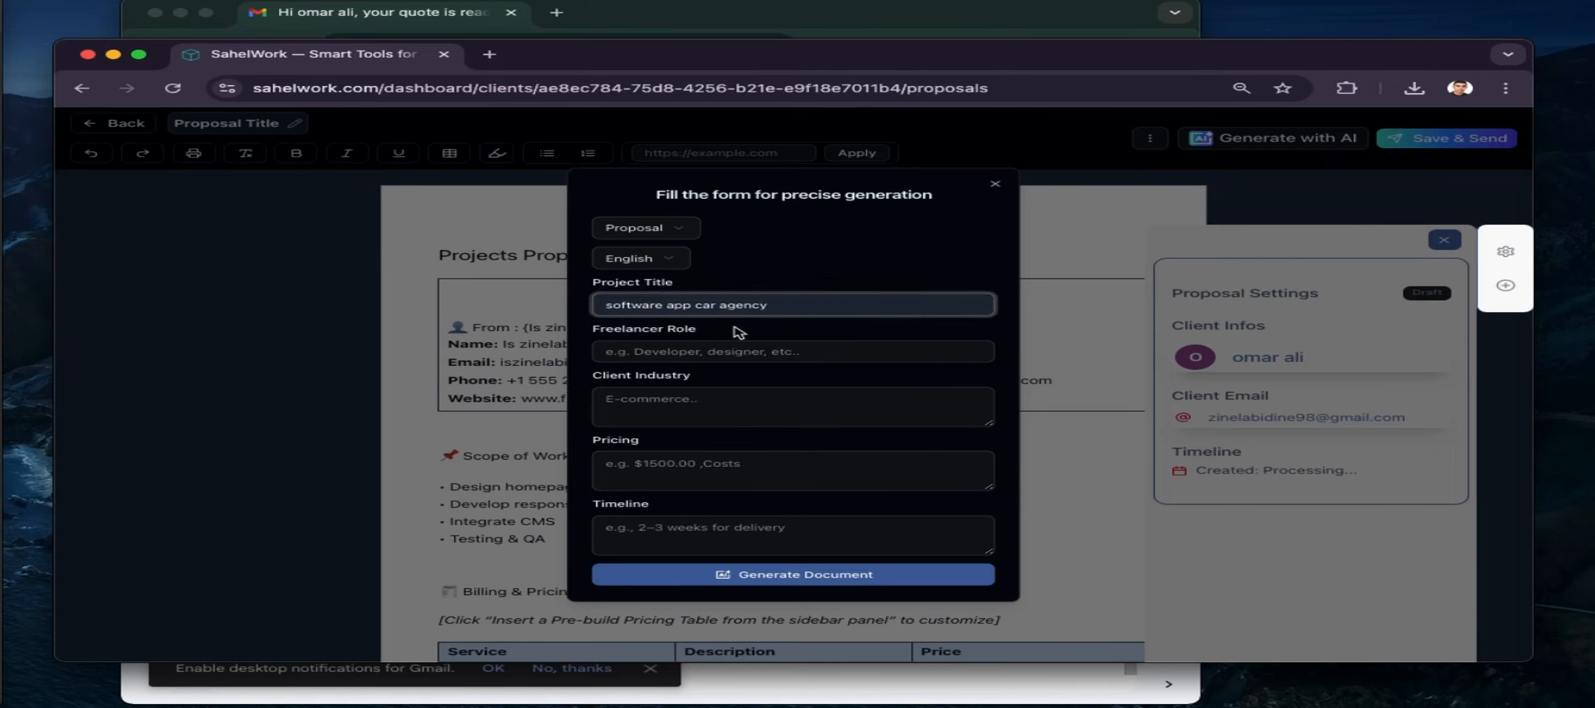
{"action": "left_click", "coordinate": [714, 348]}
{"action": "left_click", "coordinate": [750, 387]}
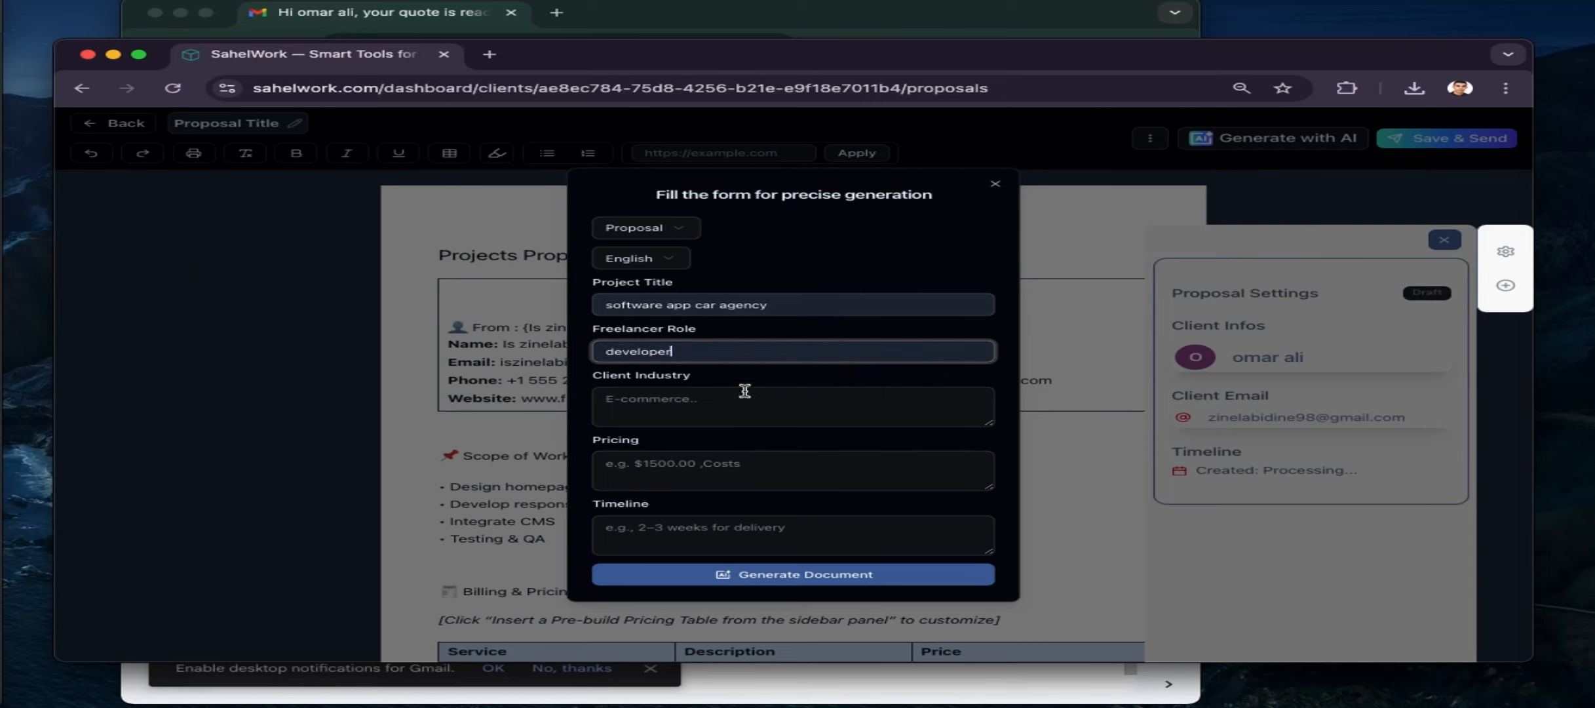
Enter industry e-commerce, pricing 3000 and a 4-day timeline, then generate the proposal
{"action": "left_click", "coordinate": [714, 401]}
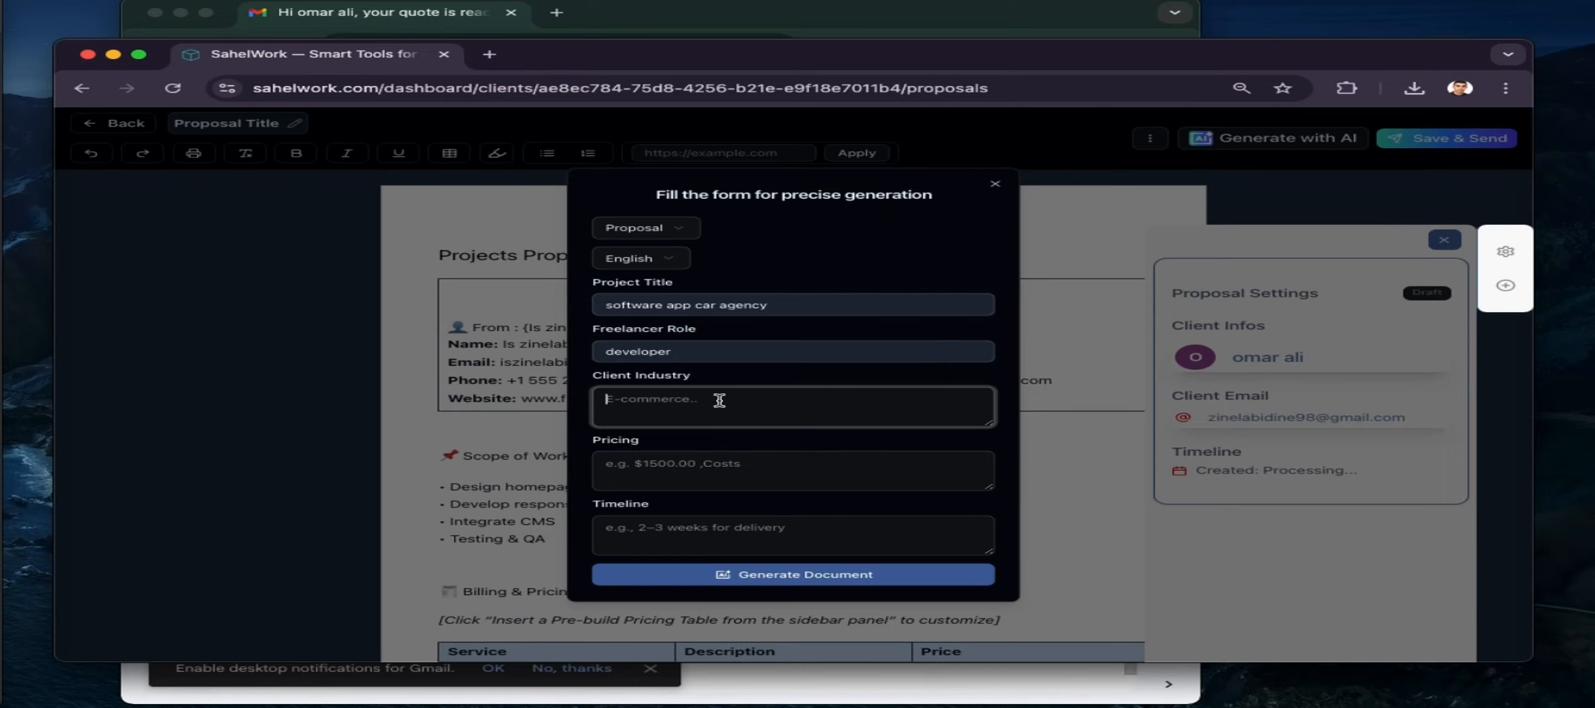
{"action": "type", "text": "e-commerce"}
{"action": "left_click", "coordinate": [689, 463]}
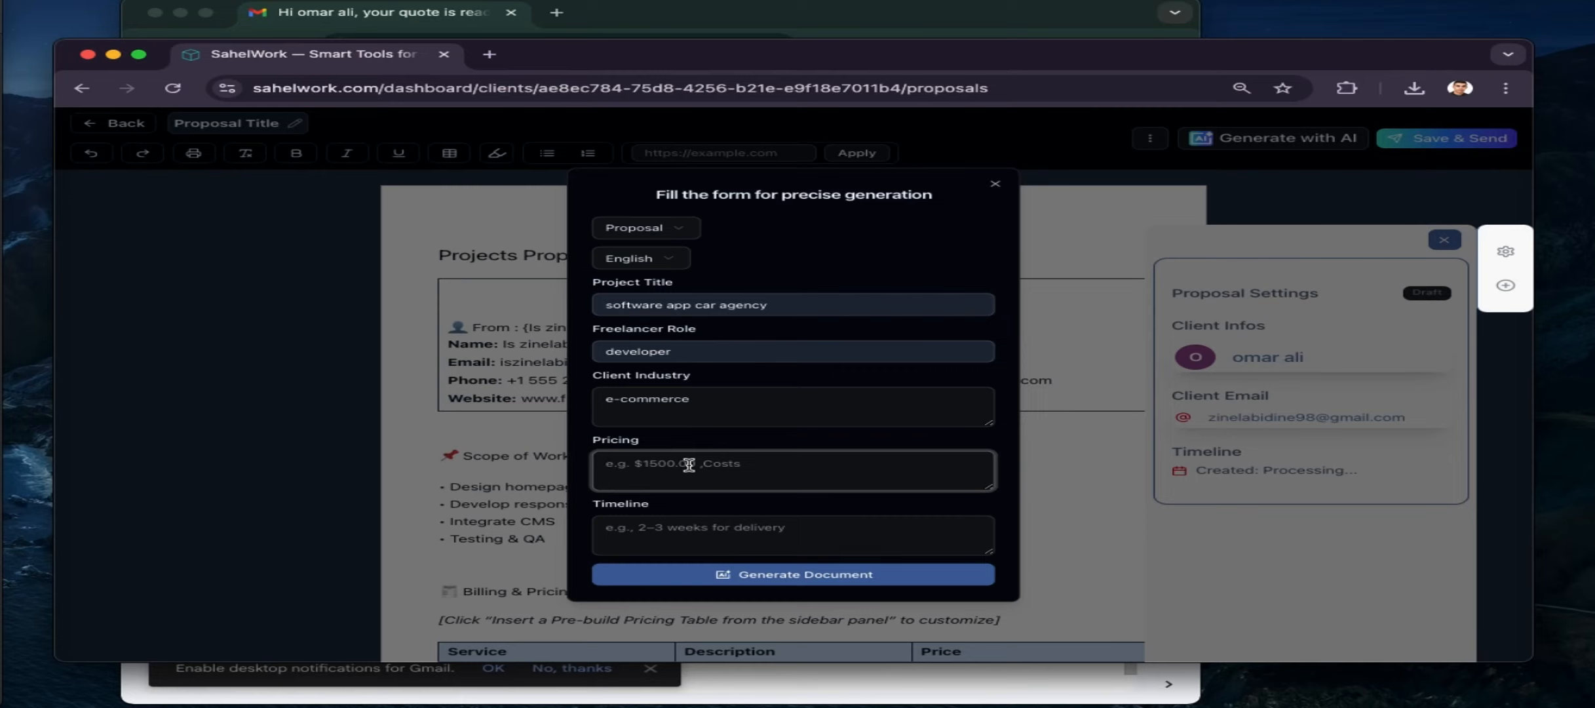
{"action": "type", "text": "4"}
{"action": "left_click", "coordinate": [607, 527]}
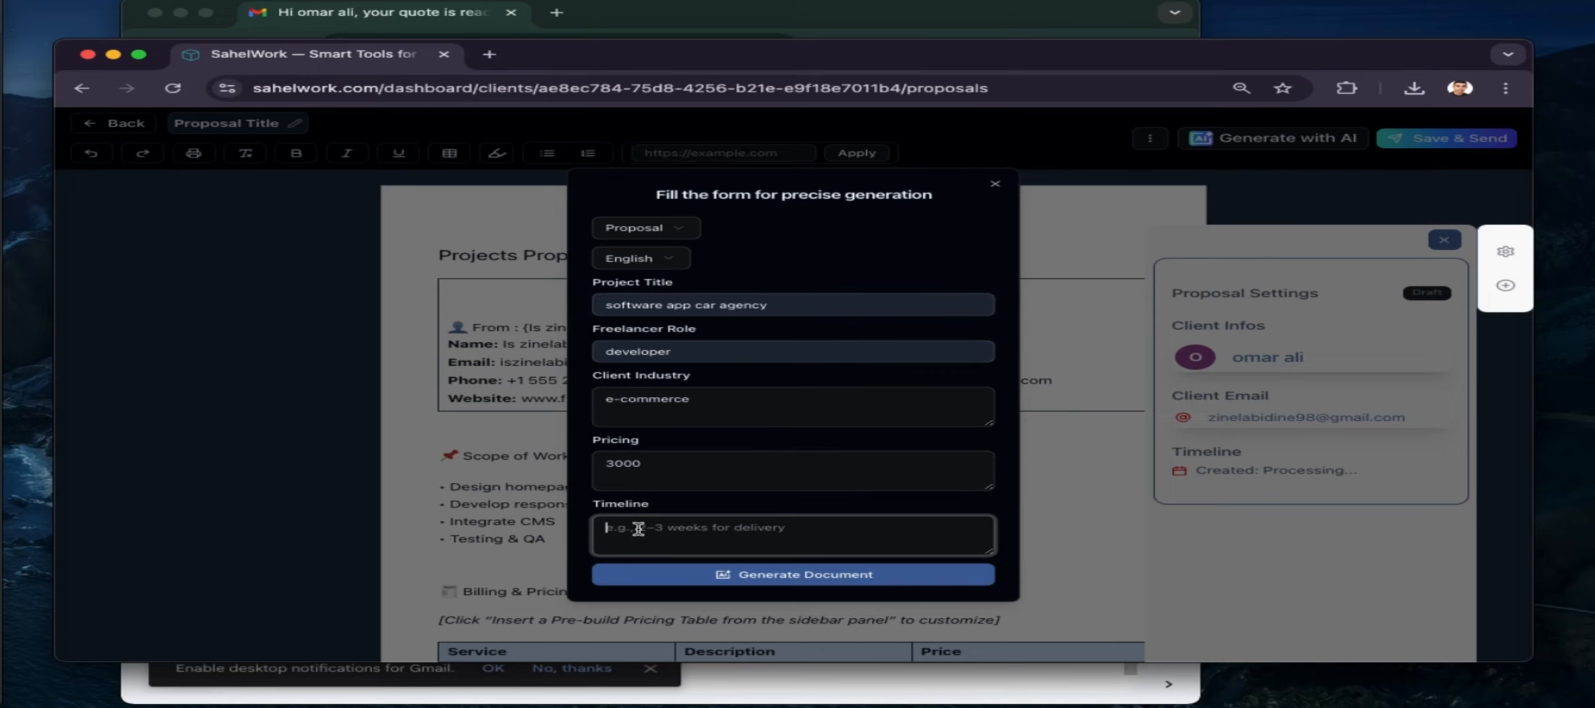
{"action": "type", "text": "4 days"}
{"action": "left_click", "coordinate": [679, 577]}
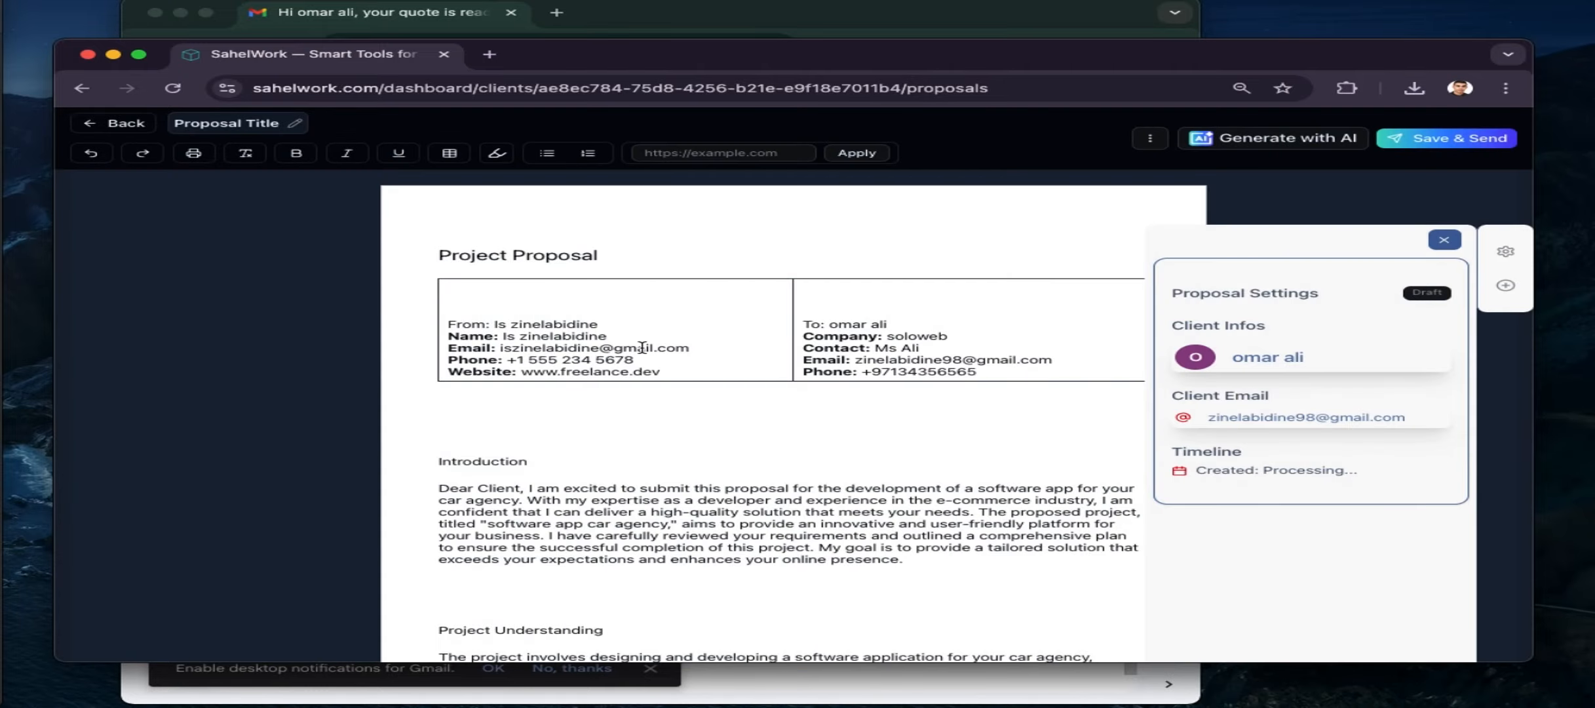
Scroll through the generated proposal, then select its 'Project Proposal' heading
{"action": "scroll", "coordinate": [627, 449], "scroll_direction": "down", "scroll_amount": 15}
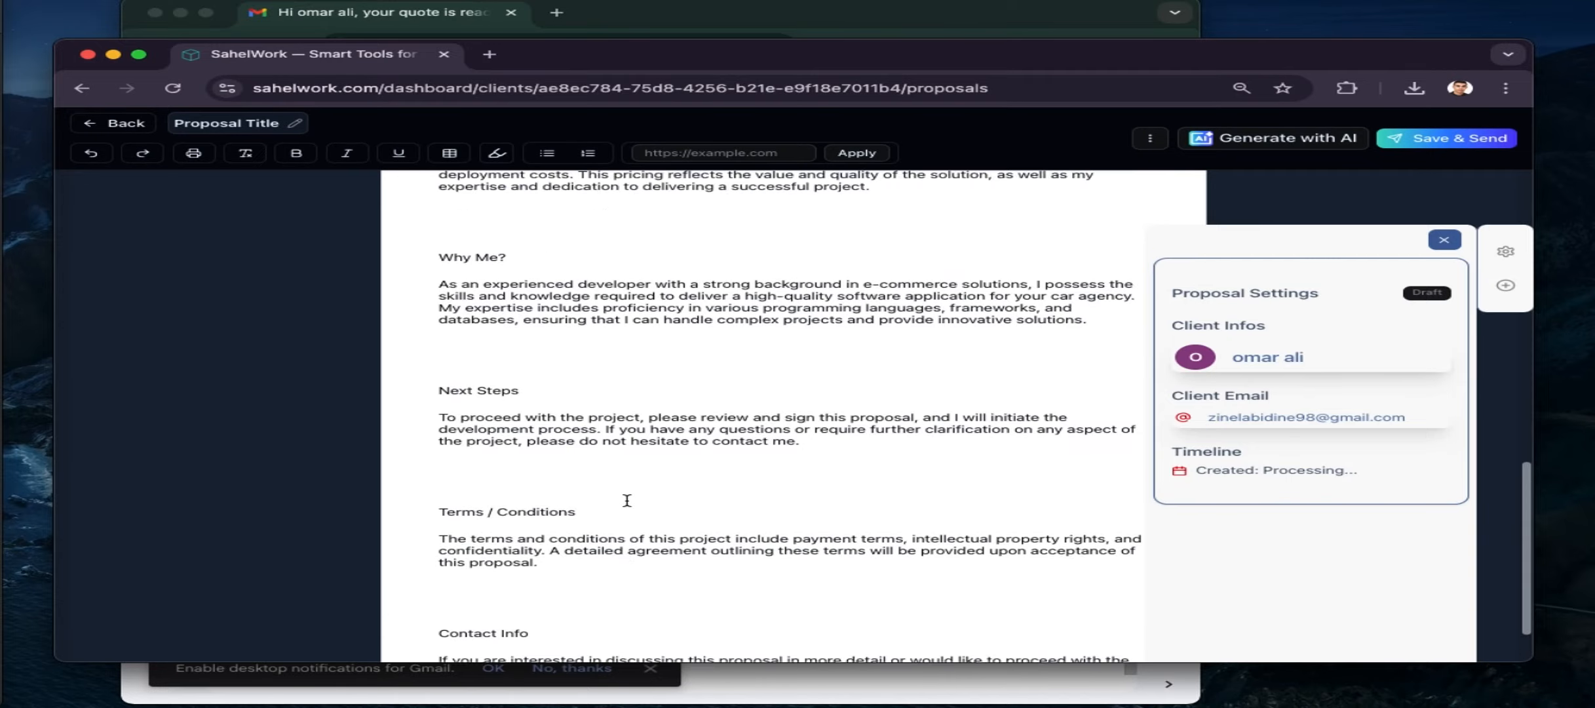
{"action": "scroll", "coordinate": [627, 500], "scroll_direction": "up", "scroll_amount": 15}
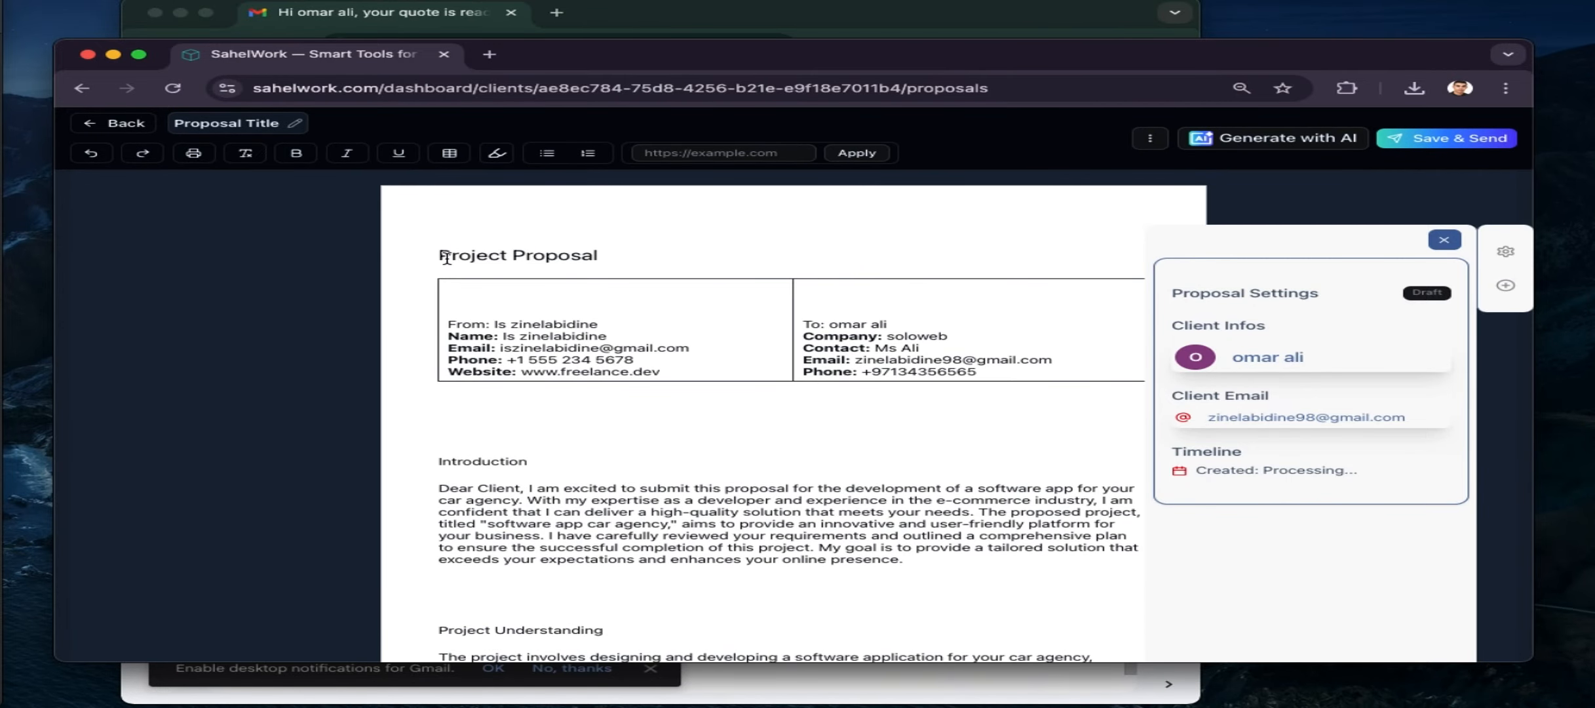
{"action": "left_click_drag", "start_coordinate": [446, 257], "coordinate": [646, 254]}
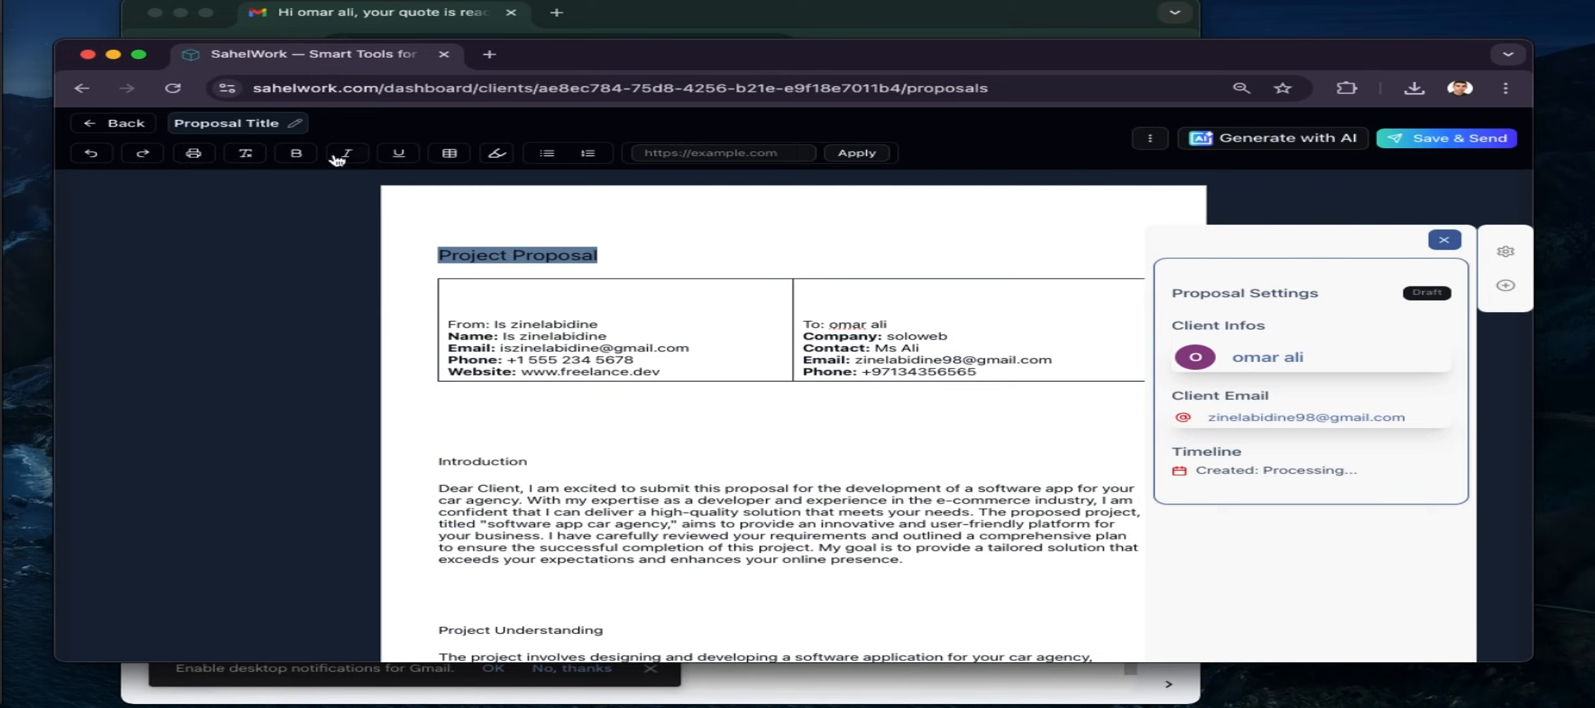
Make the Project Proposal heading bold, italic and underlined
{"action": "left_click", "coordinate": [296, 153]}
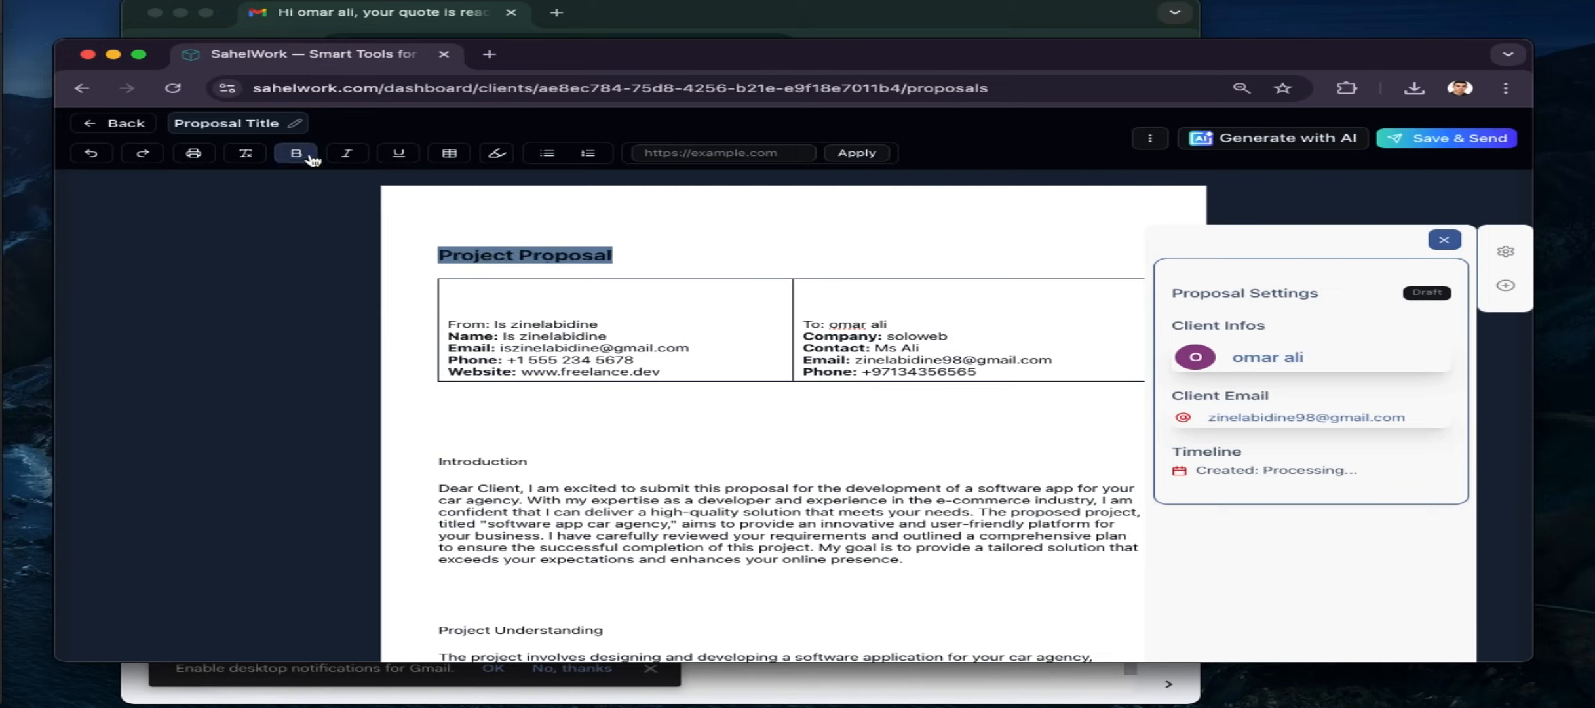
{"action": "left_click", "coordinate": [347, 153]}
{"action": "left_click", "coordinate": [399, 155]}
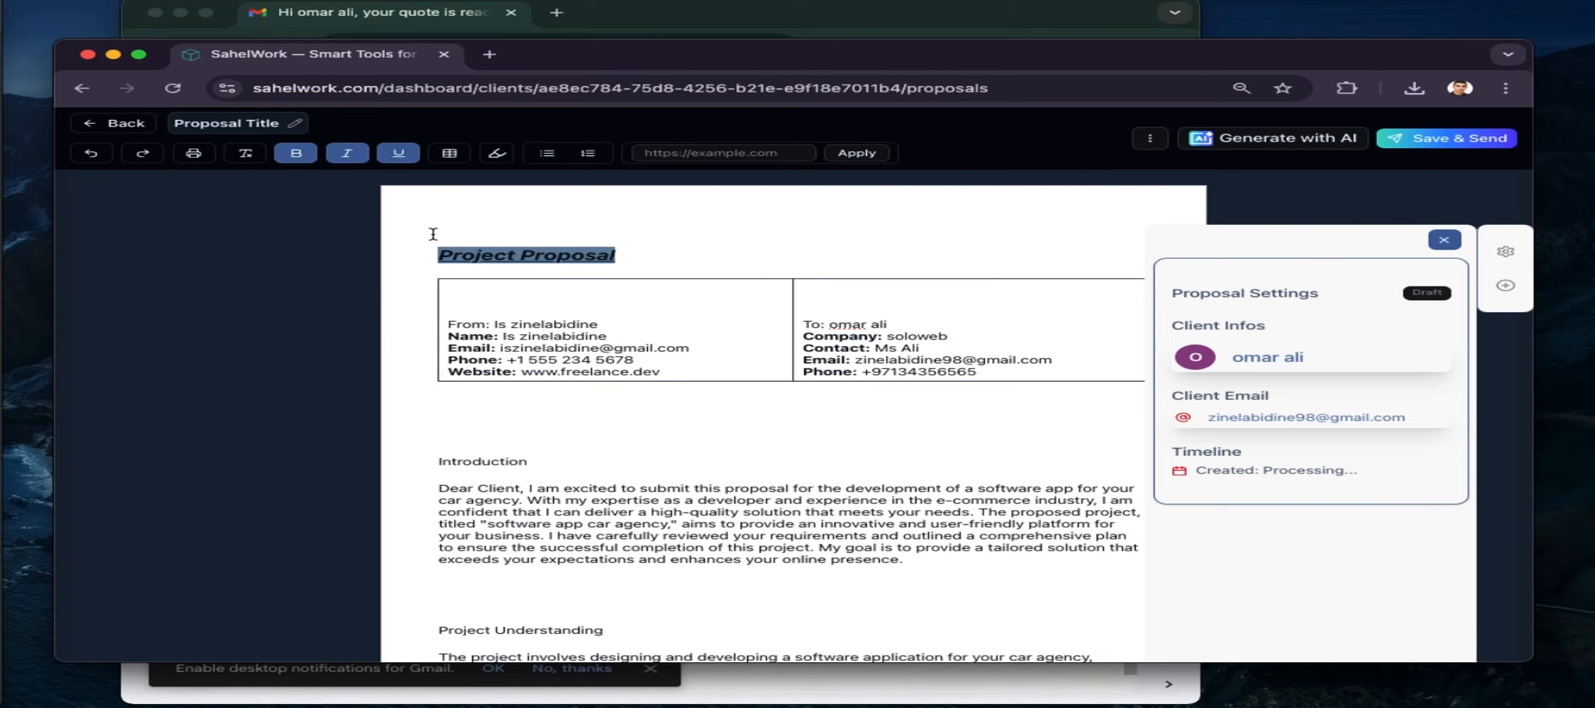
Restore the accidentally deleted proposal text and reapply the heading's underline
{"action": "left_click_drag", "start_coordinate": [437, 259], "coordinate": [858, 661]}
{"action": "key", "text": "BackSpace"}
{"action": "key", "text": "super+z"}
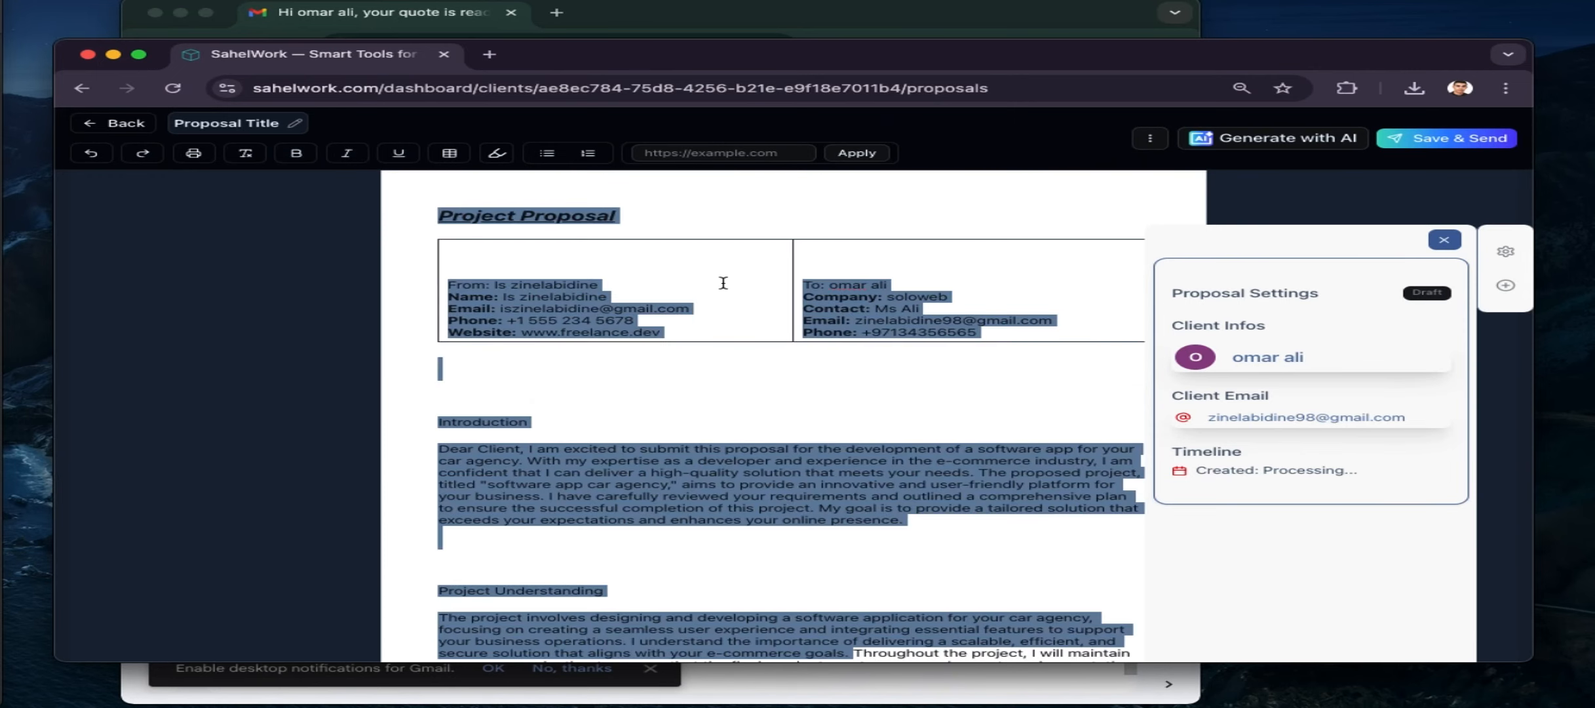
{"action": "left_click", "coordinate": [662, 362]}
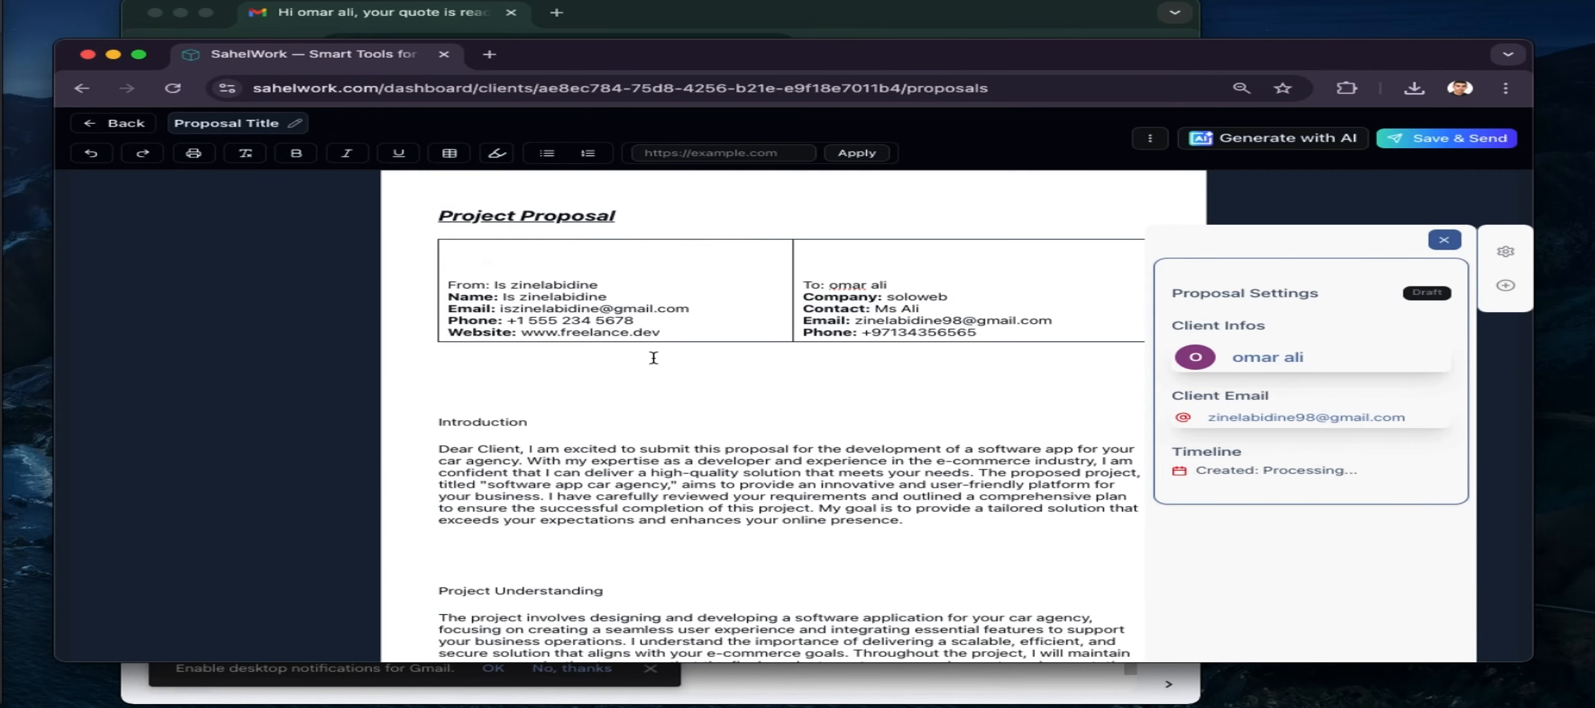
{"action": "left_click_drag", "start_coordinate": [435, 218], "coordinate": [615, 217]}
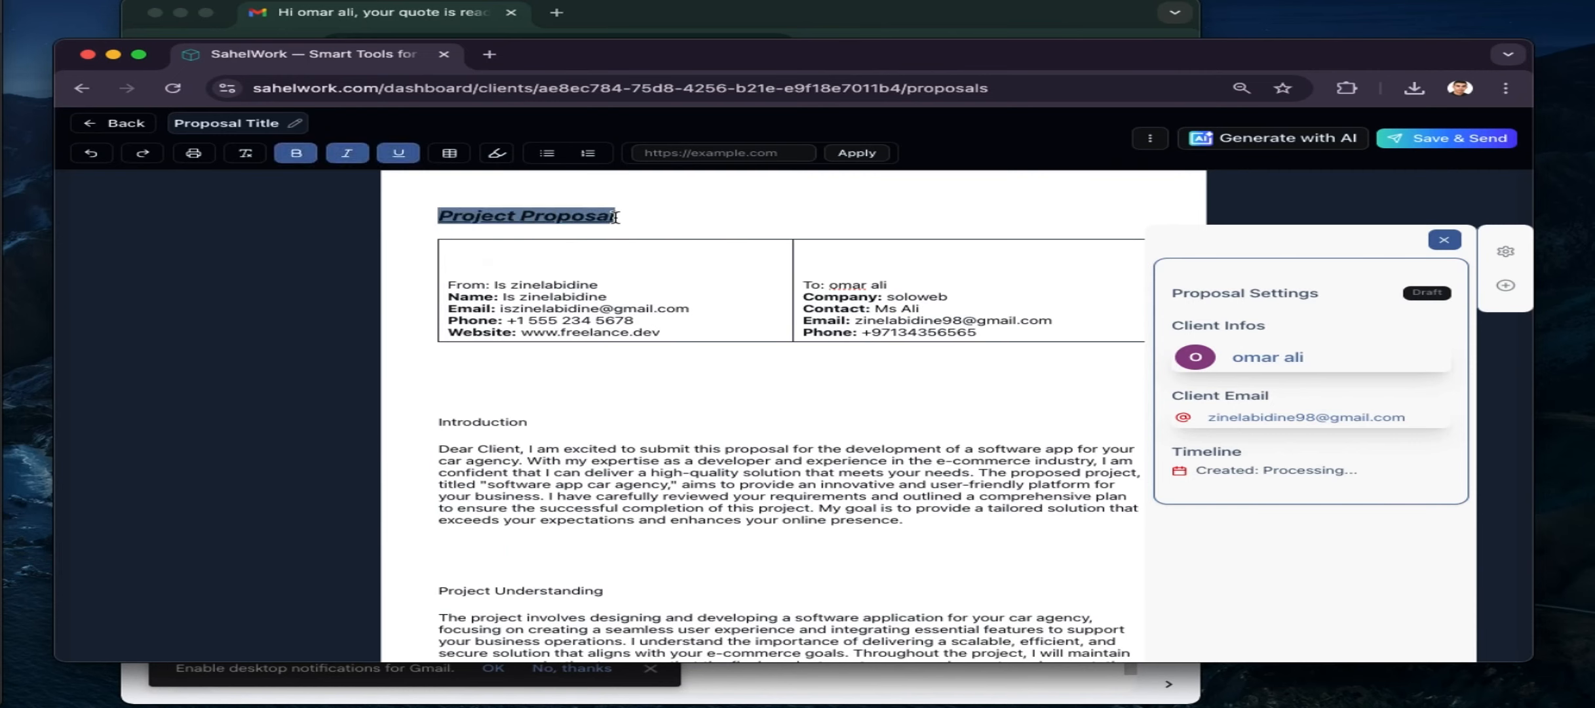
{"action": "left_click", "coordinate": [398, 154]}
{"action": "left_click", "coordinate": [658, 216]}
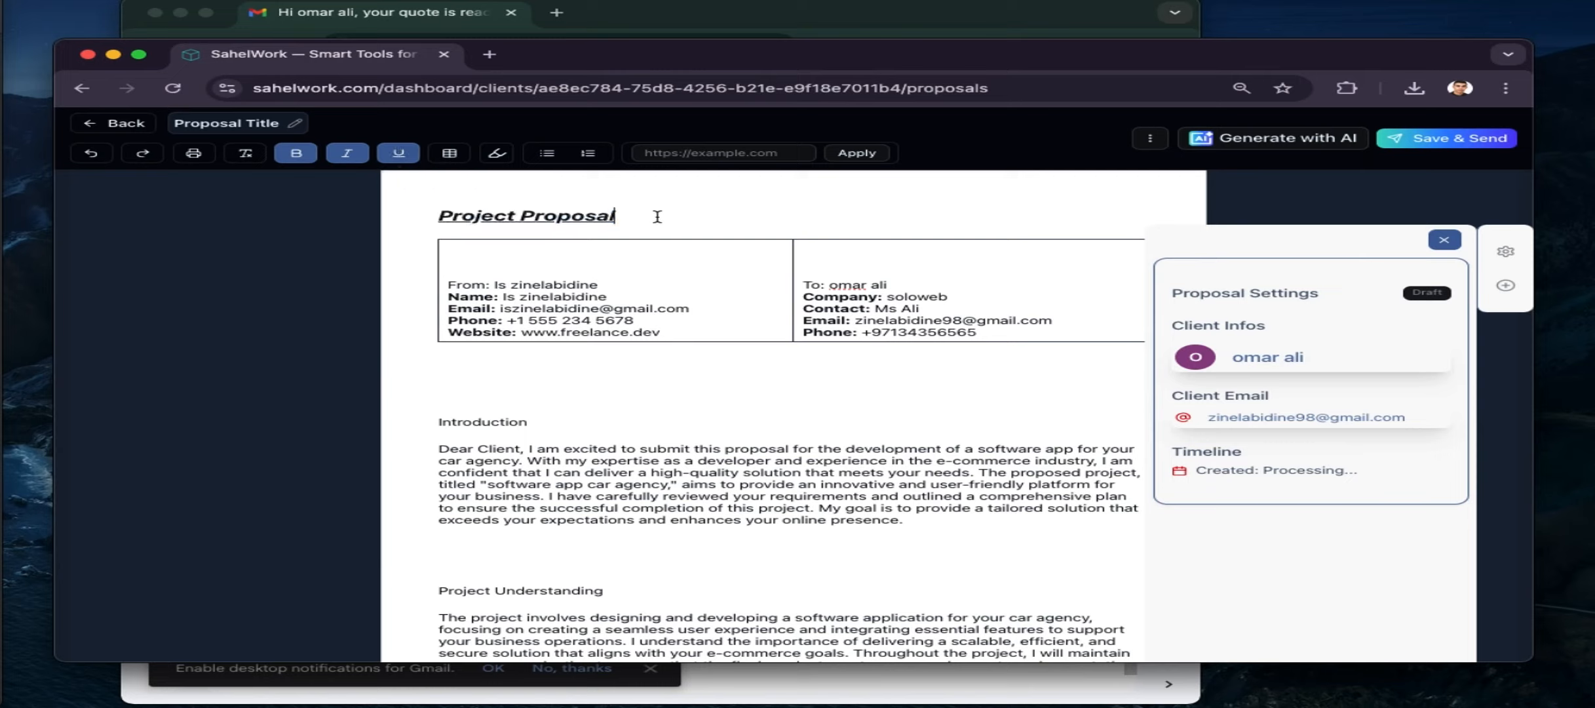
Insert a table below the From/To table via toolbar and Document Essentials, then undo it
{"action": "left_click", "coordinate": [534, 375]}
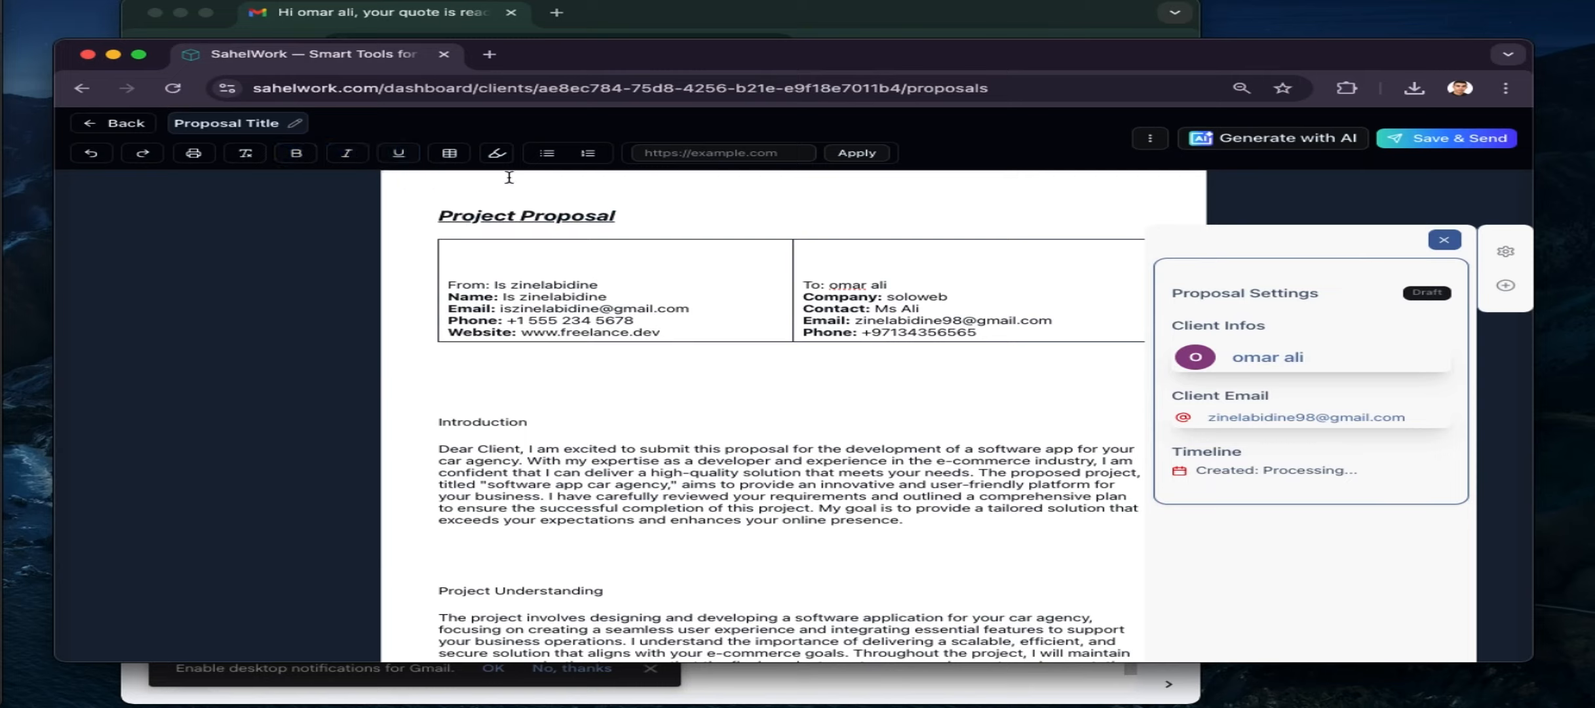
{"action": "left_click", "coordinate": [450, 153]}
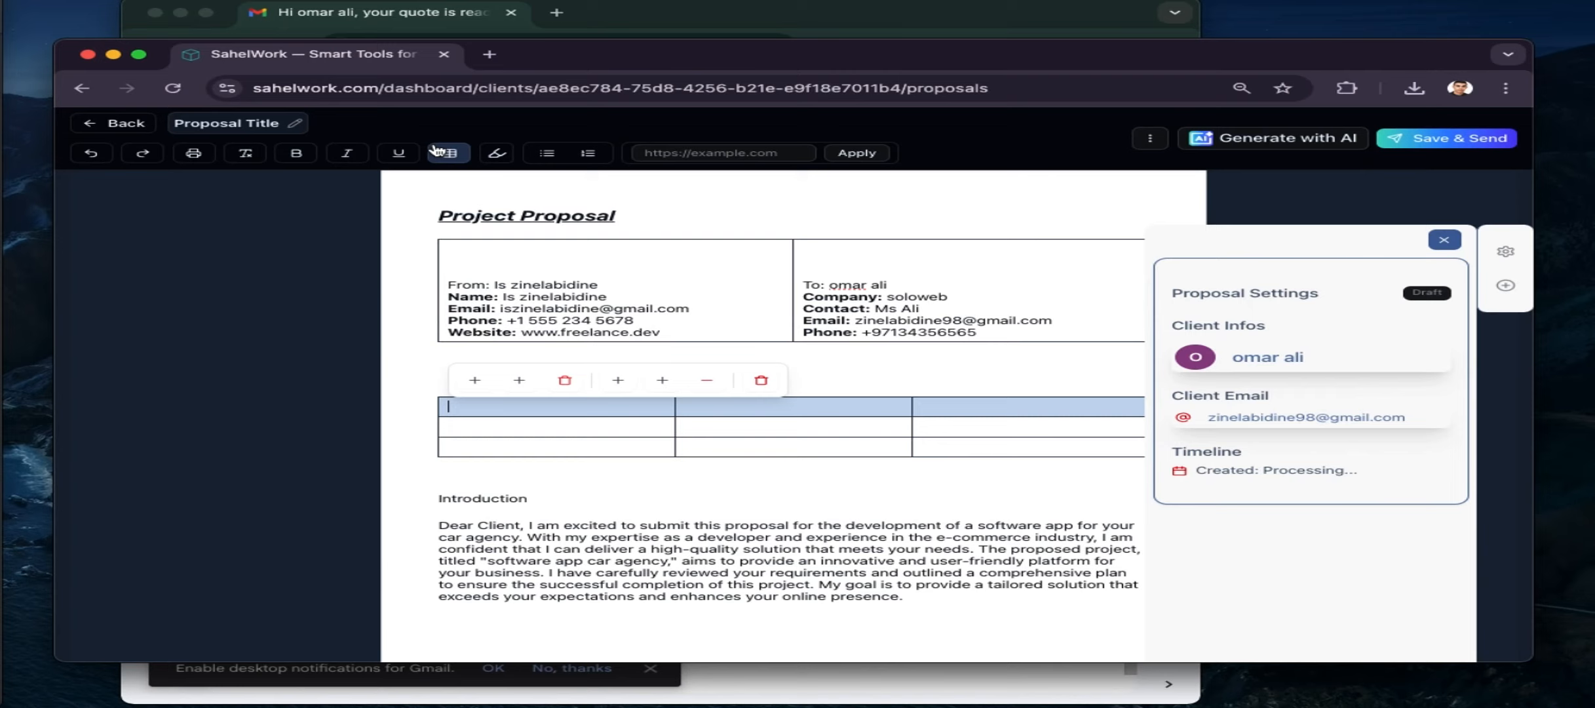
{"action": "left_click", "coordinate": [1507, 300]}
{"action": "left_click", "coordinate": [1310, 422]}
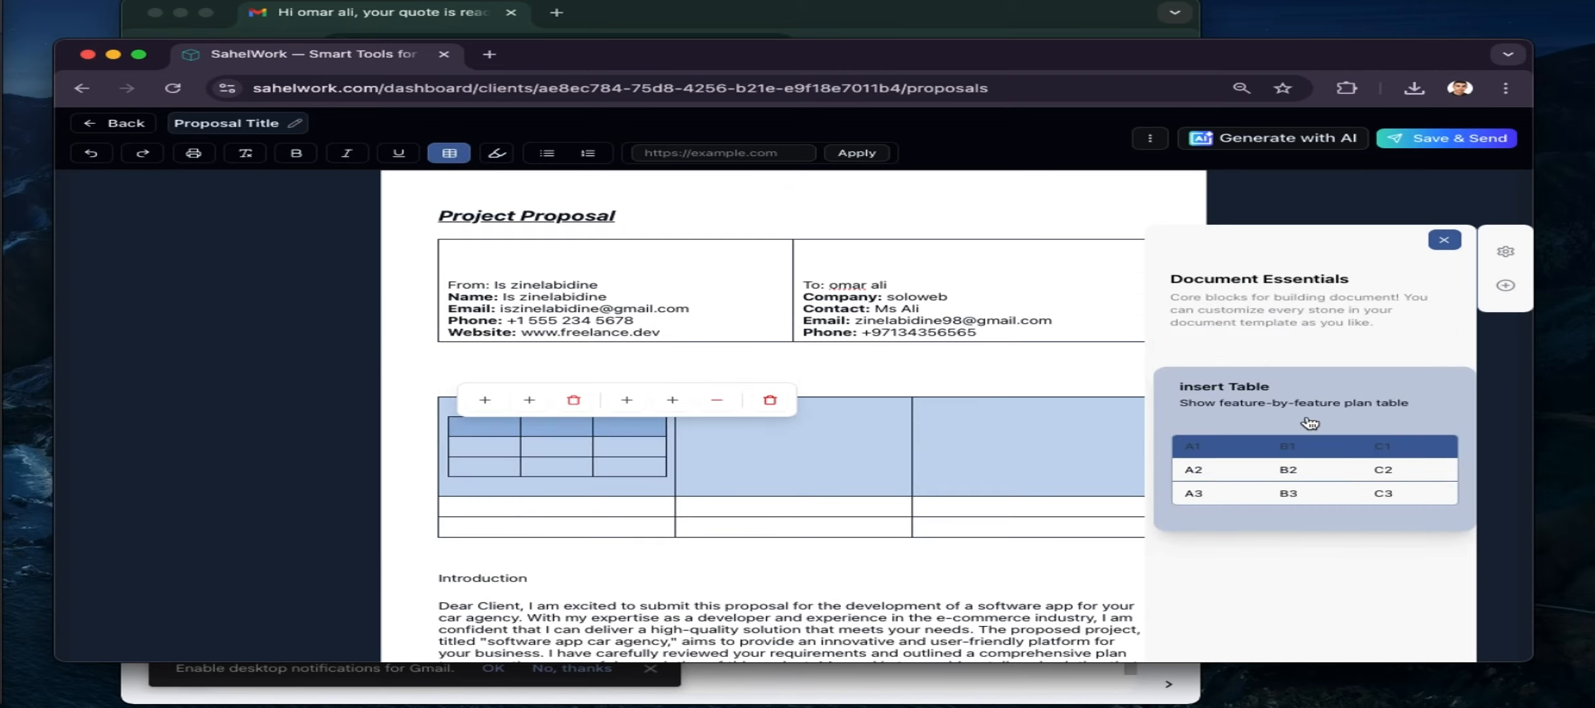
{"action": "key", "text": "super+z"}
{"action": "key", "text": "super+z"}
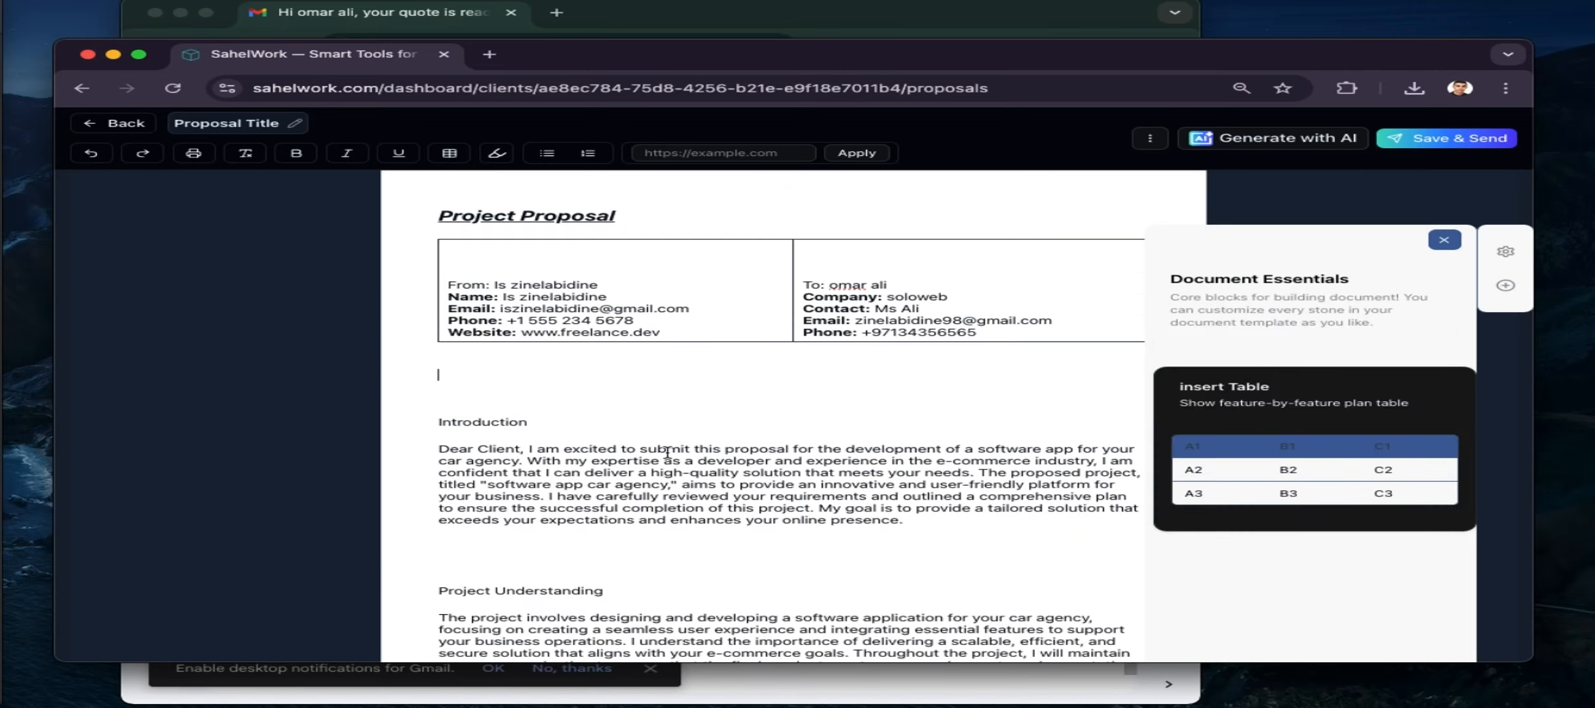
{"action": "left_click", "coordinate": [521, 293]}
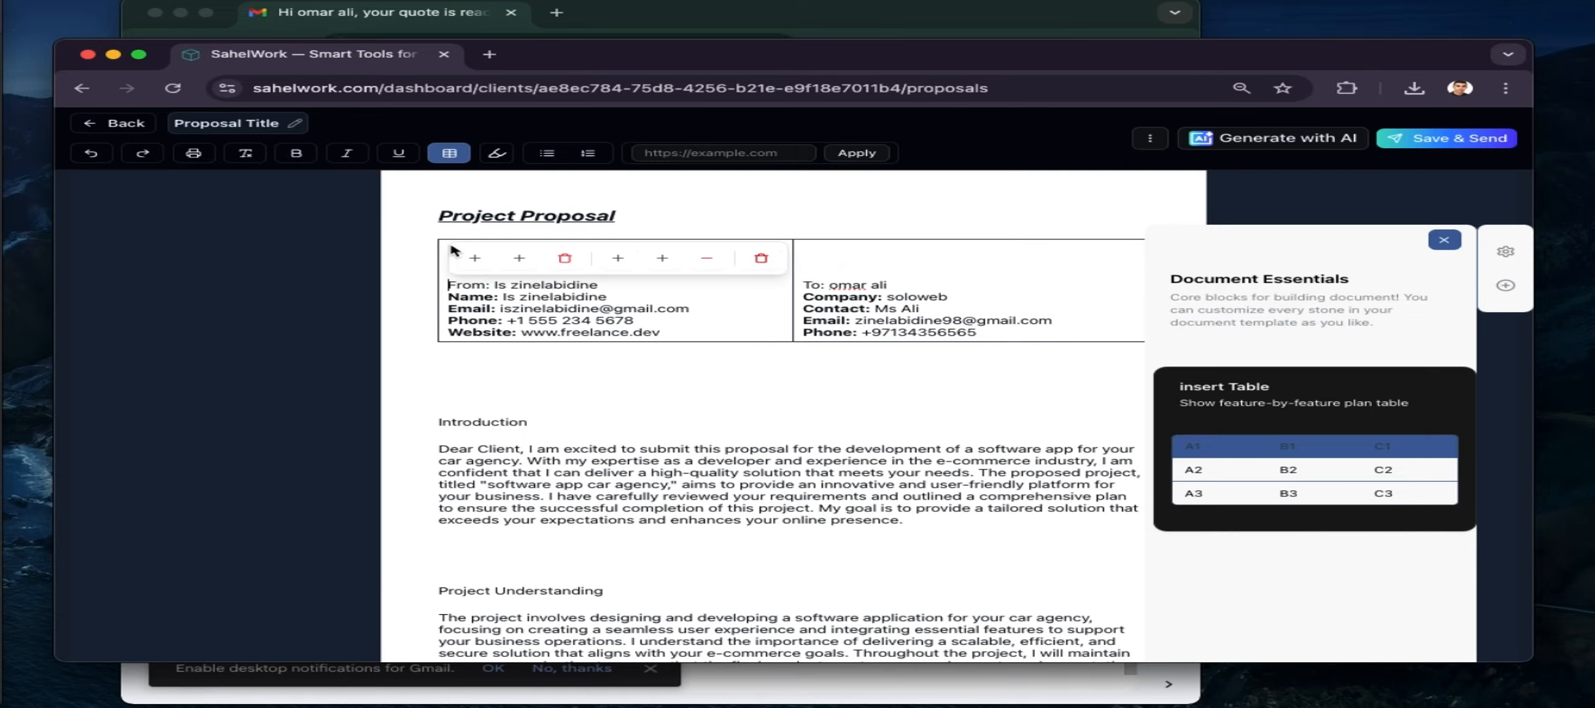
{"action": "scroll", "coordinate": [516, 294], "scroll_direction": "down", "scroll_amount": 15}
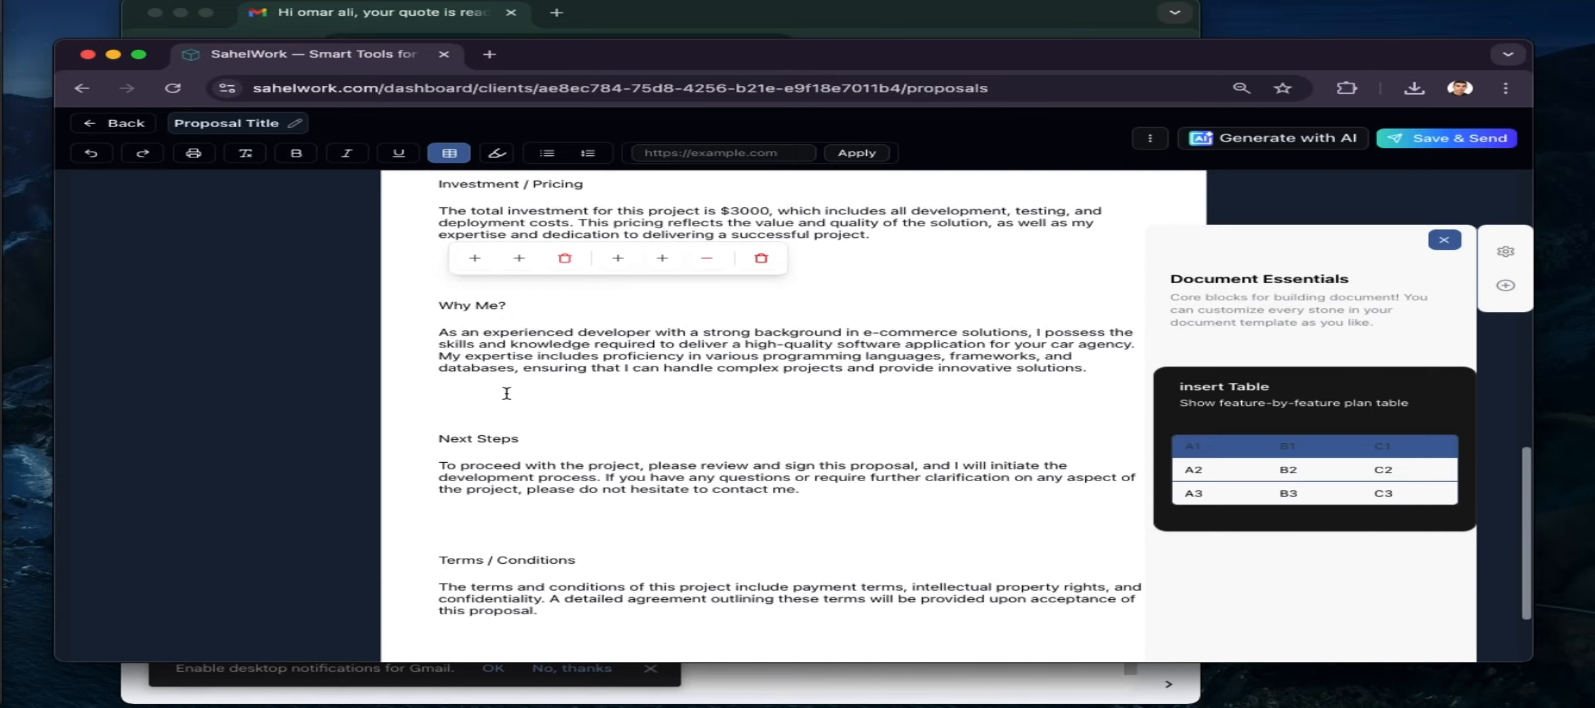
{"action": "scroll", "coordinate": [505, 387], "scroll_direction": "up", "scroll_amount": 15}
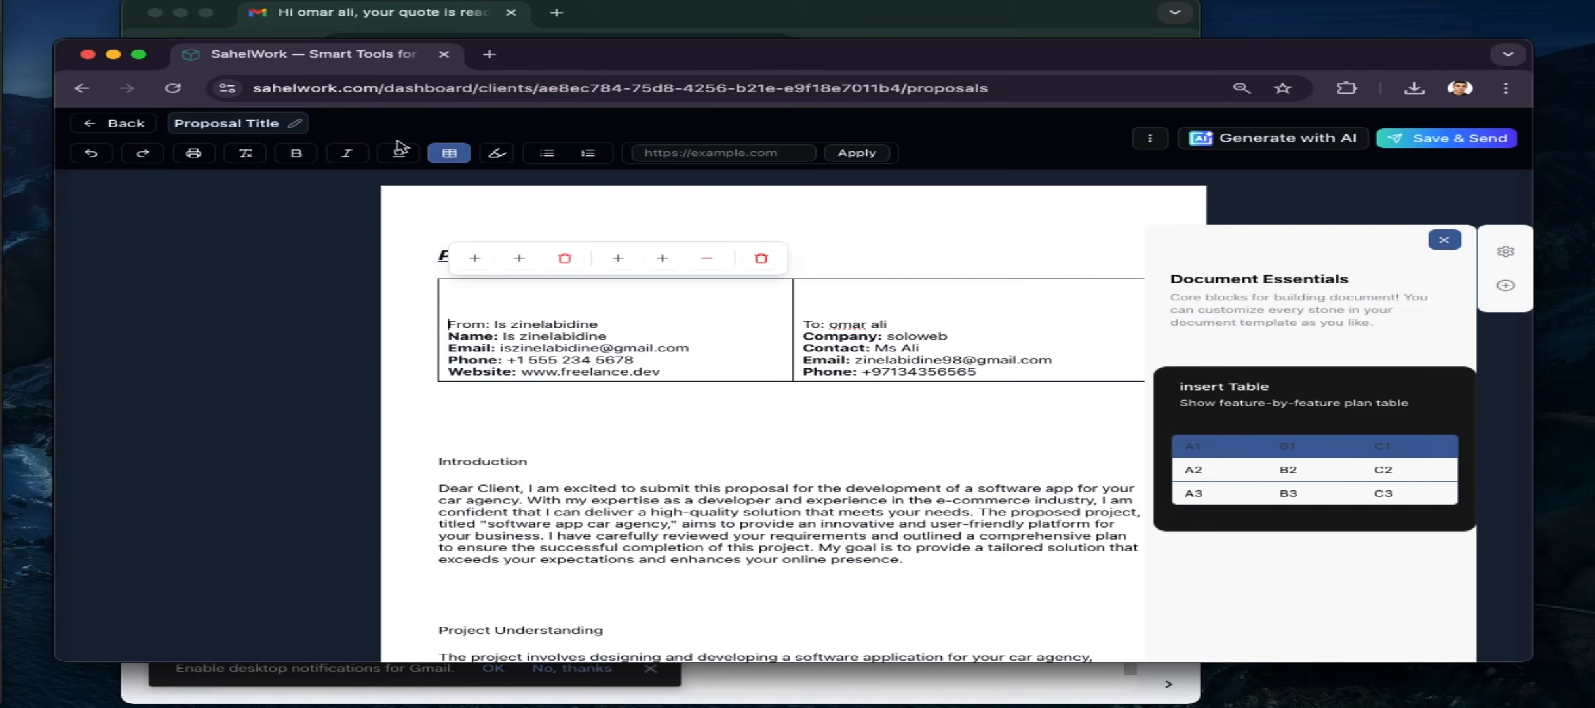
Rename the proposal title to 'car agency' and save it
{"action": "left_click", "coordinate": [261, 125]}
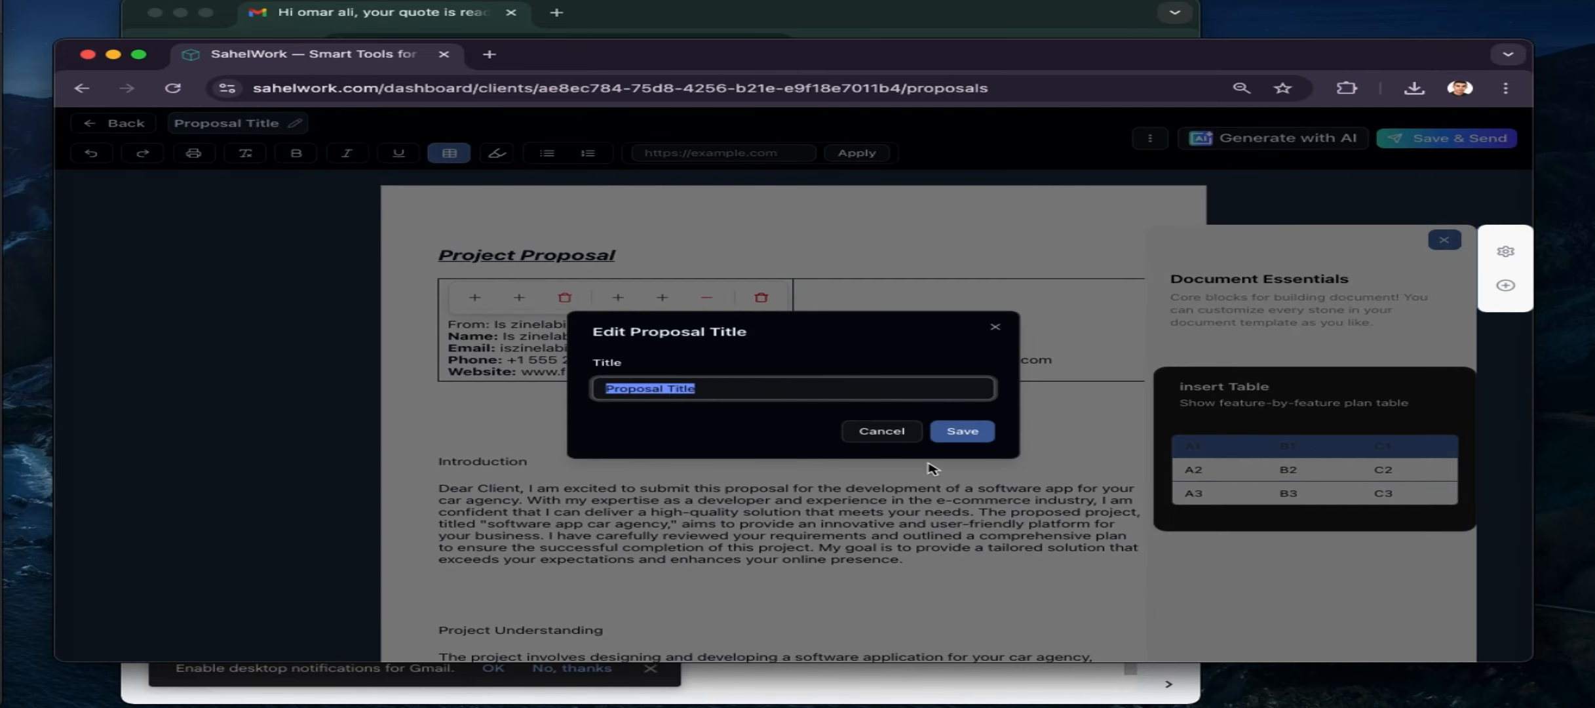
{"action": "key", "text": "Right"}
{"action": "key", "text": "super+a"}
{"action": "type", "text": "car agen"}
{"action": "key", "text": "BackSpace"}
{"action": "type", "text": "ency"}
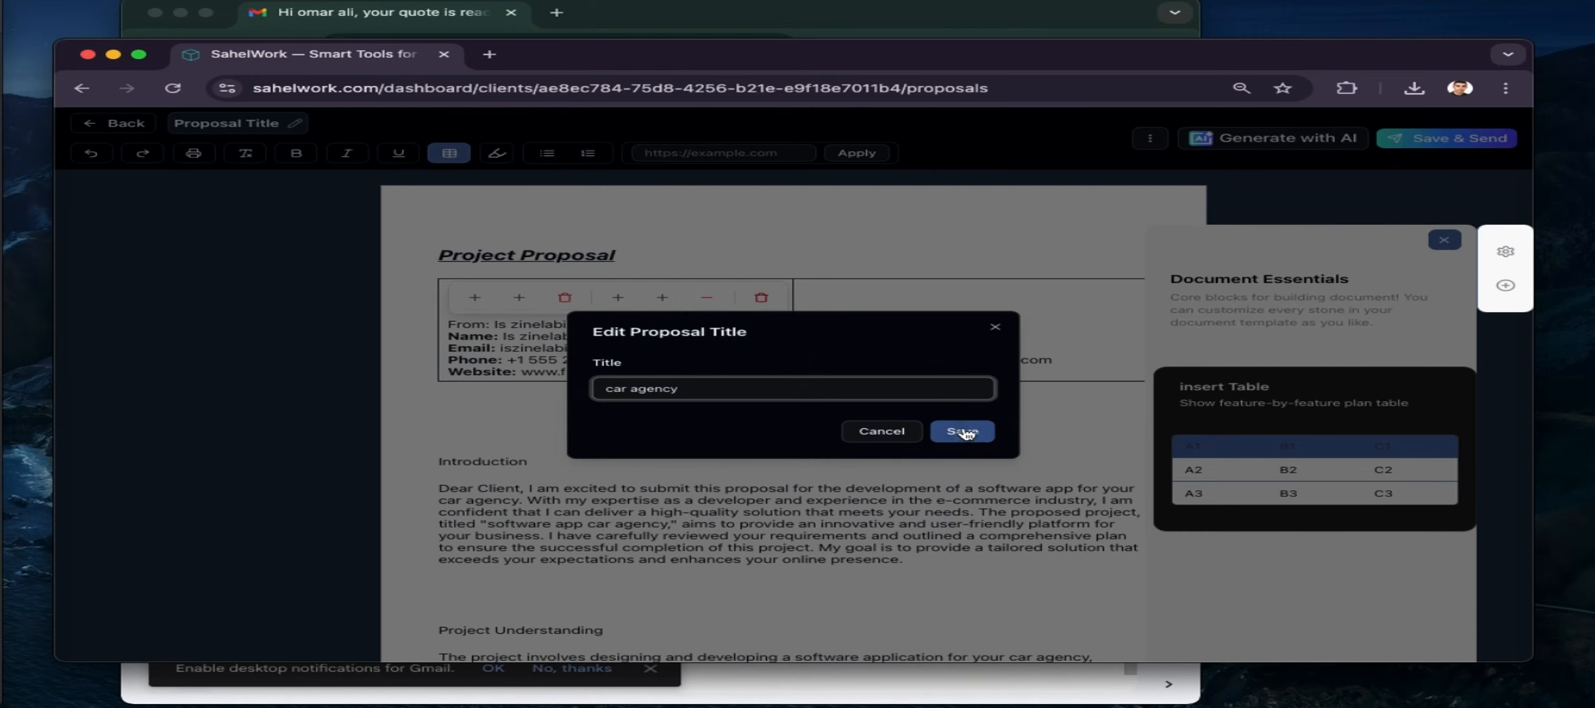
{"action": "left_click", "coordinate": [962, 431]}
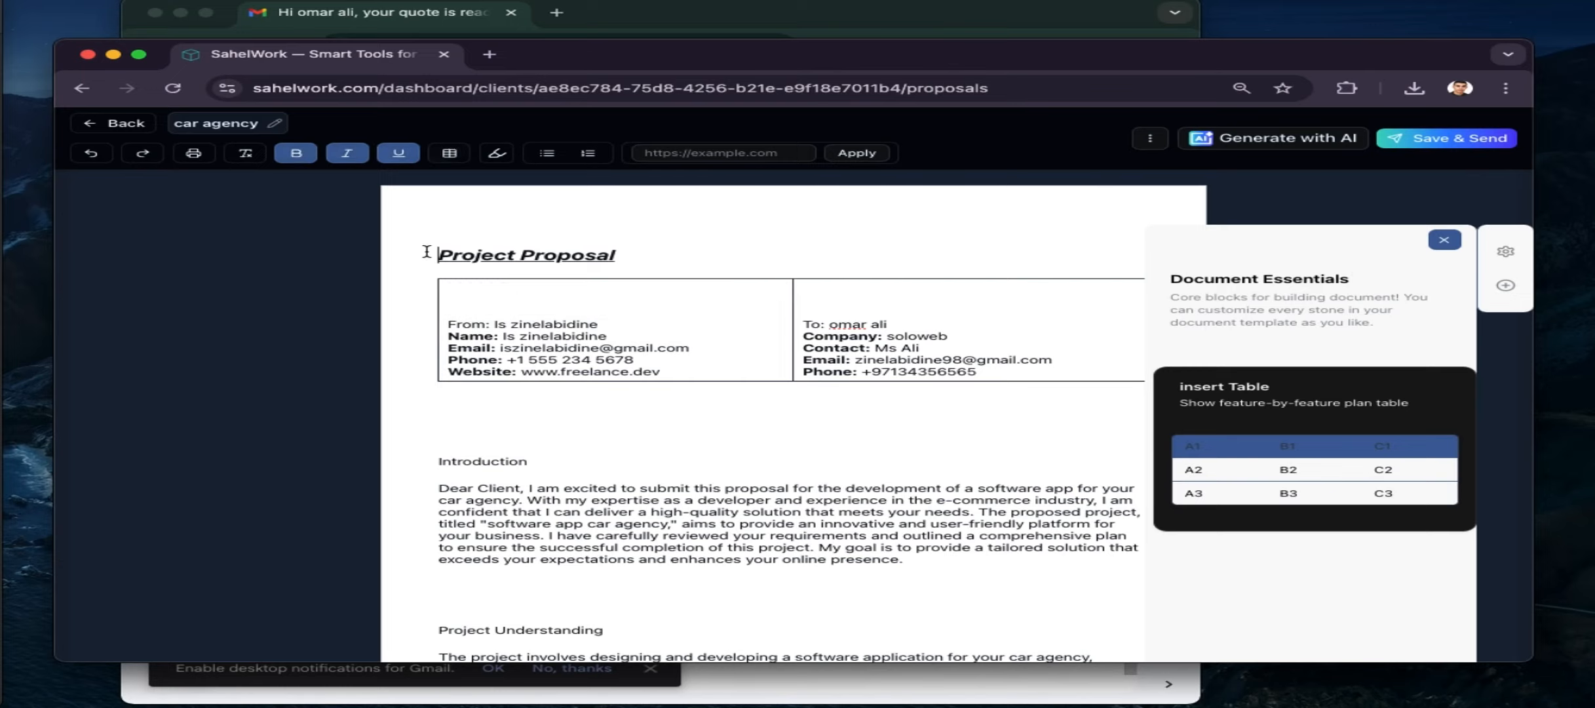
Highlight the Project Proposal heading in yellow and close the side panel
{"action": "left_click_drag", "start_coordinate": [419, 254], "coordinate": [611, 255]}
{"action": "left_click", "coordinate": [536, 396]}
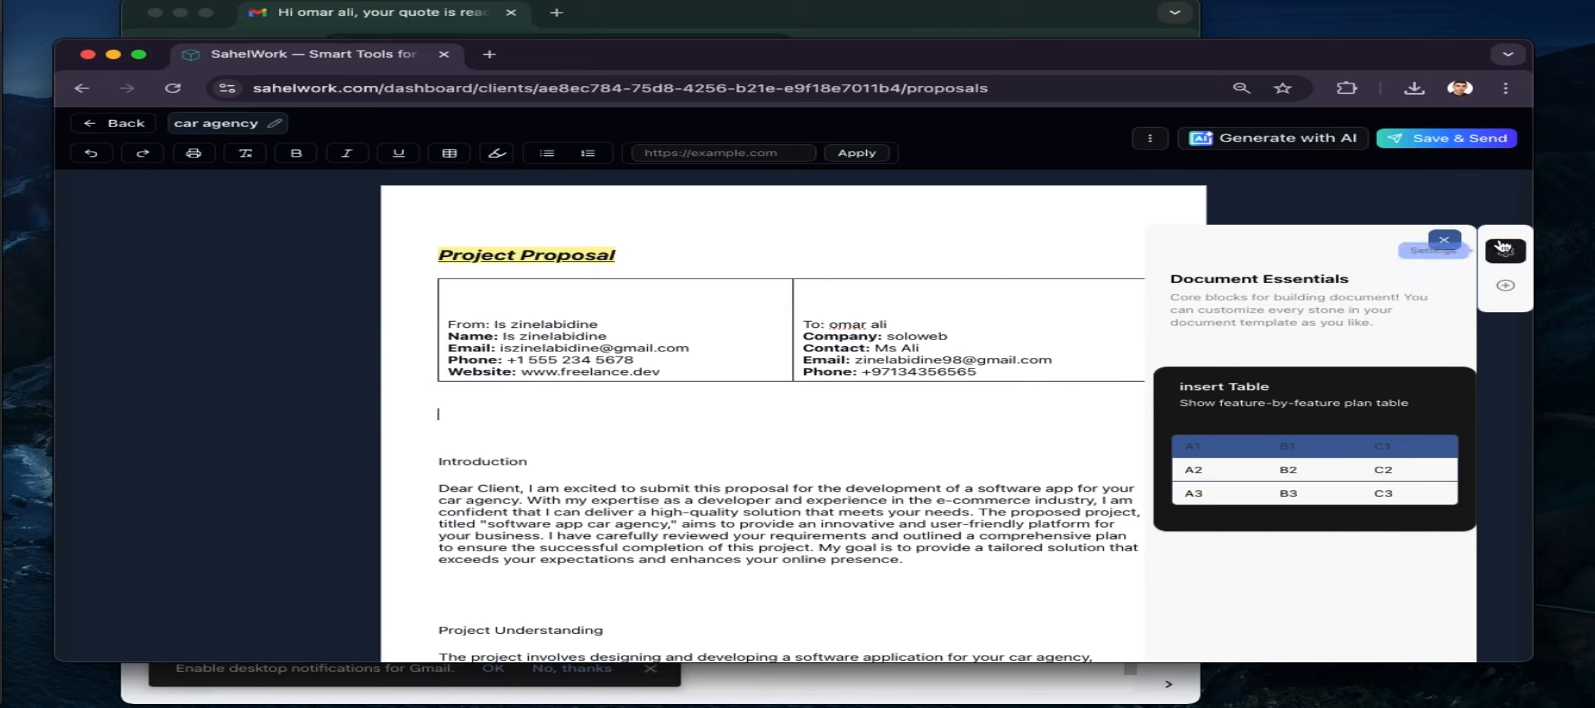
{"action": "left_click", "coordinate": [1444, 240]}
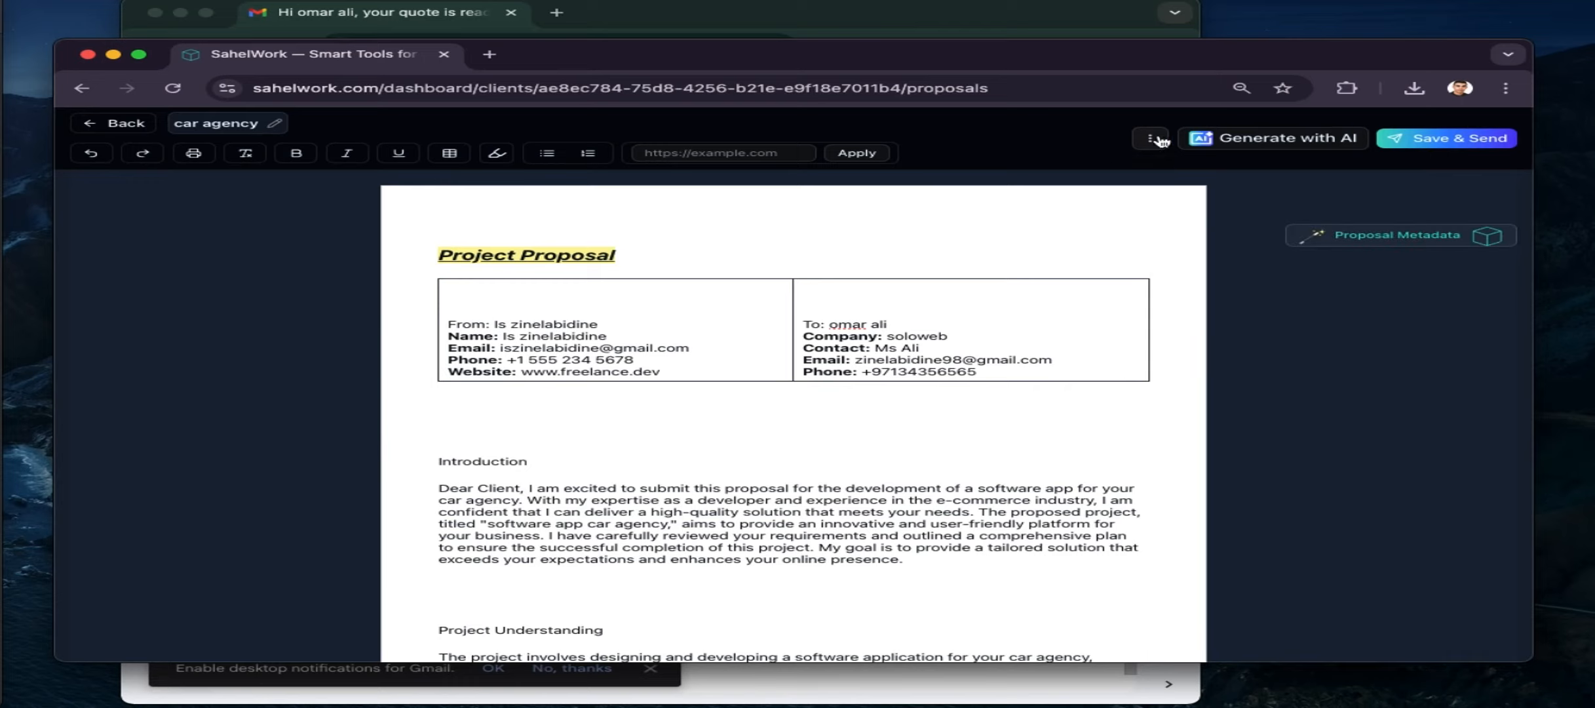
{"action": "left_click", "coordinate": [1150, 138]}
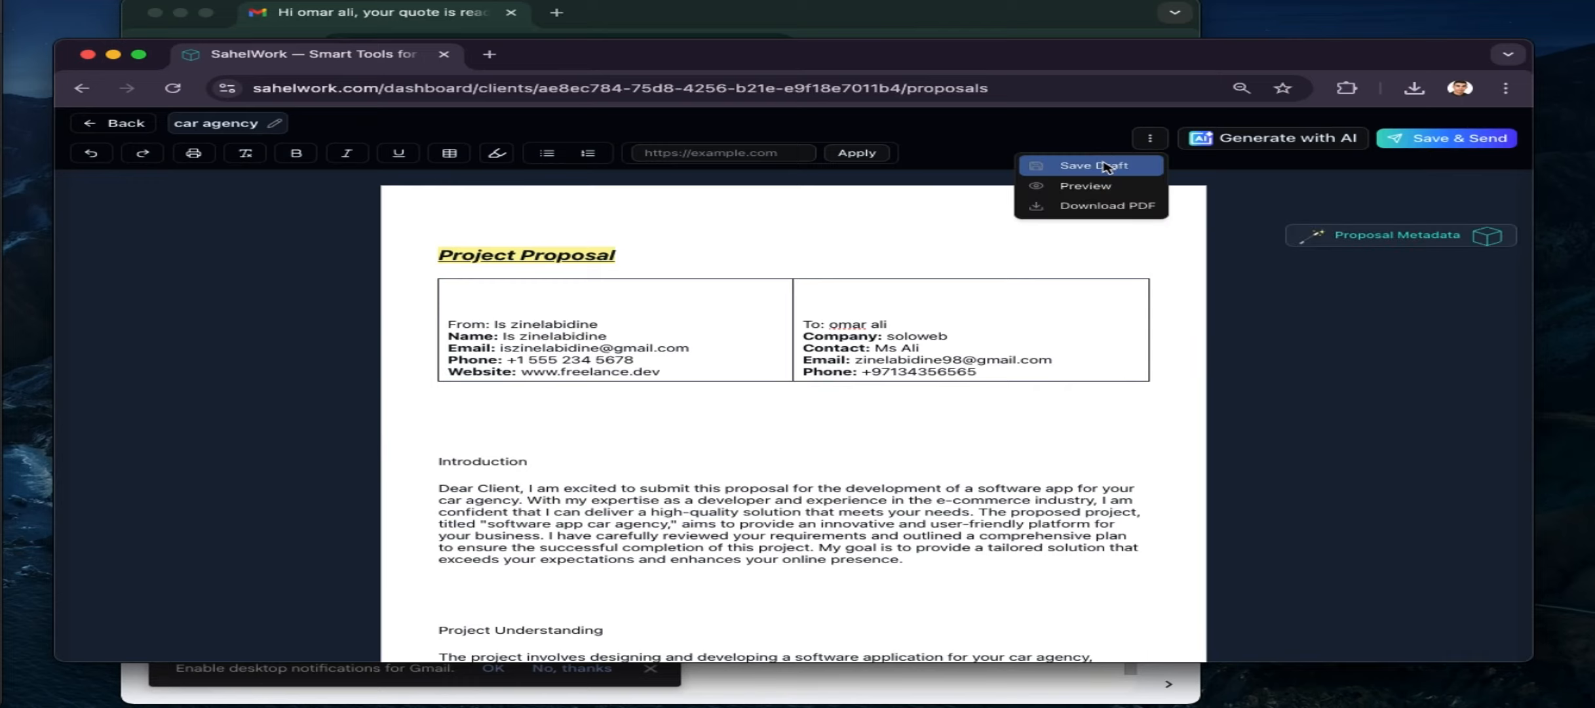
Preview the car agency proposal and download it as a 68.1 KB PDF
{"action": "left_click", "coordinate": [1081, 188]}
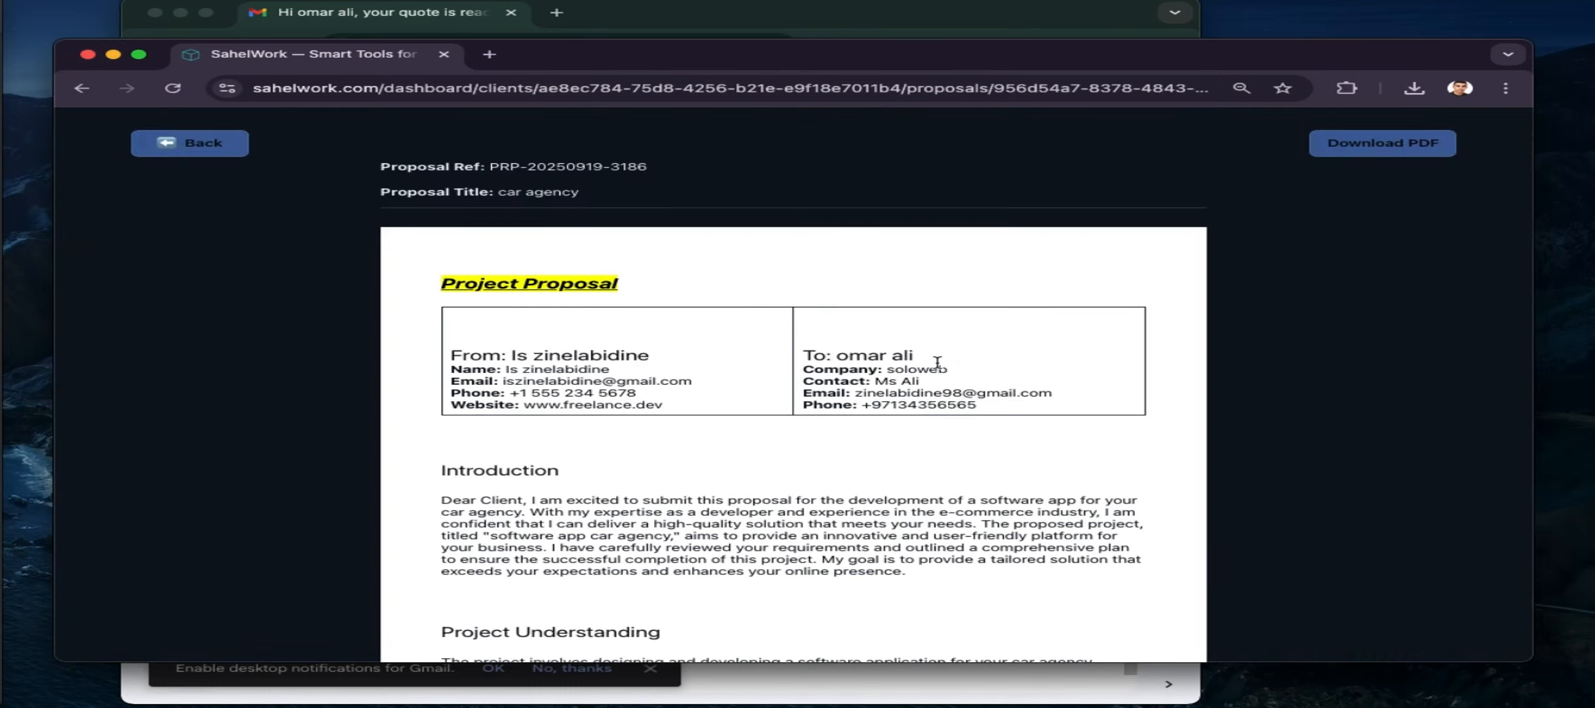
{"action": "scroll", "coordinate": [937, 363], "scroll_direction": "down", "scroll_amount": 5}
{"action": "scroll", "coordinate": [937, 363], "scroll_direction": "down", "scroll_amount": 15}
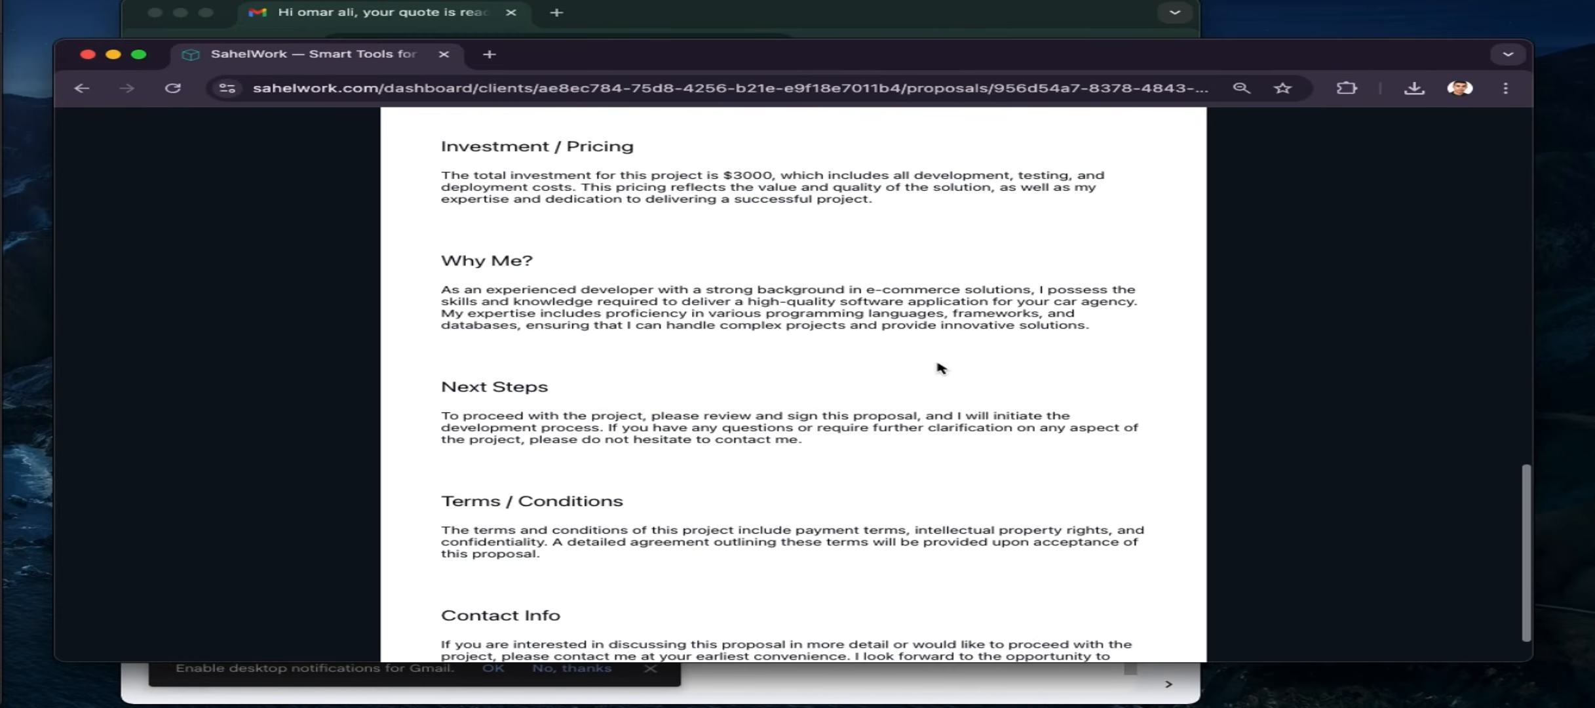
{"action": "scroll", "coordinate": [937, 362], "scroll_direction": "up", "scroll_amount": 20}
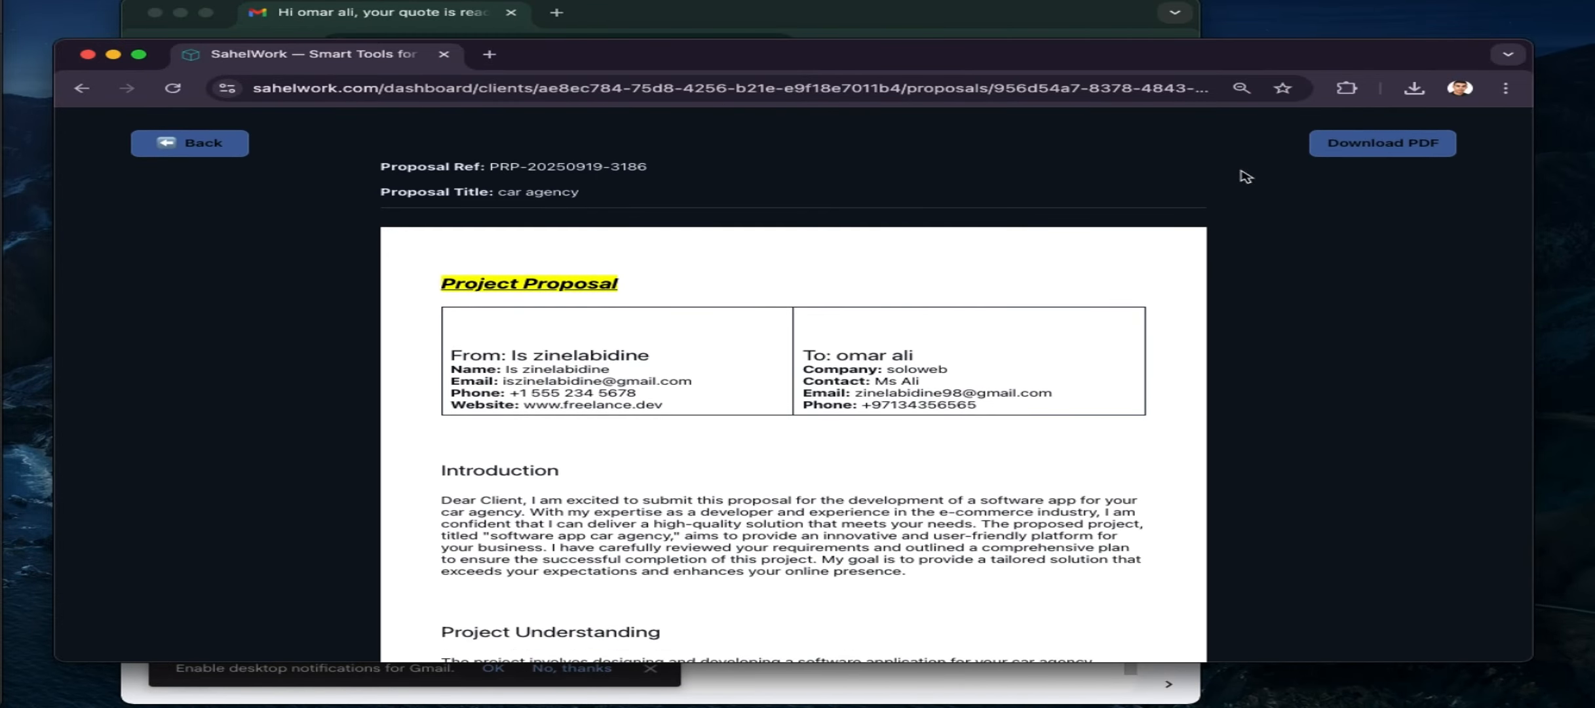
{"action": "left_click", "coordinate": [1353, 150]}
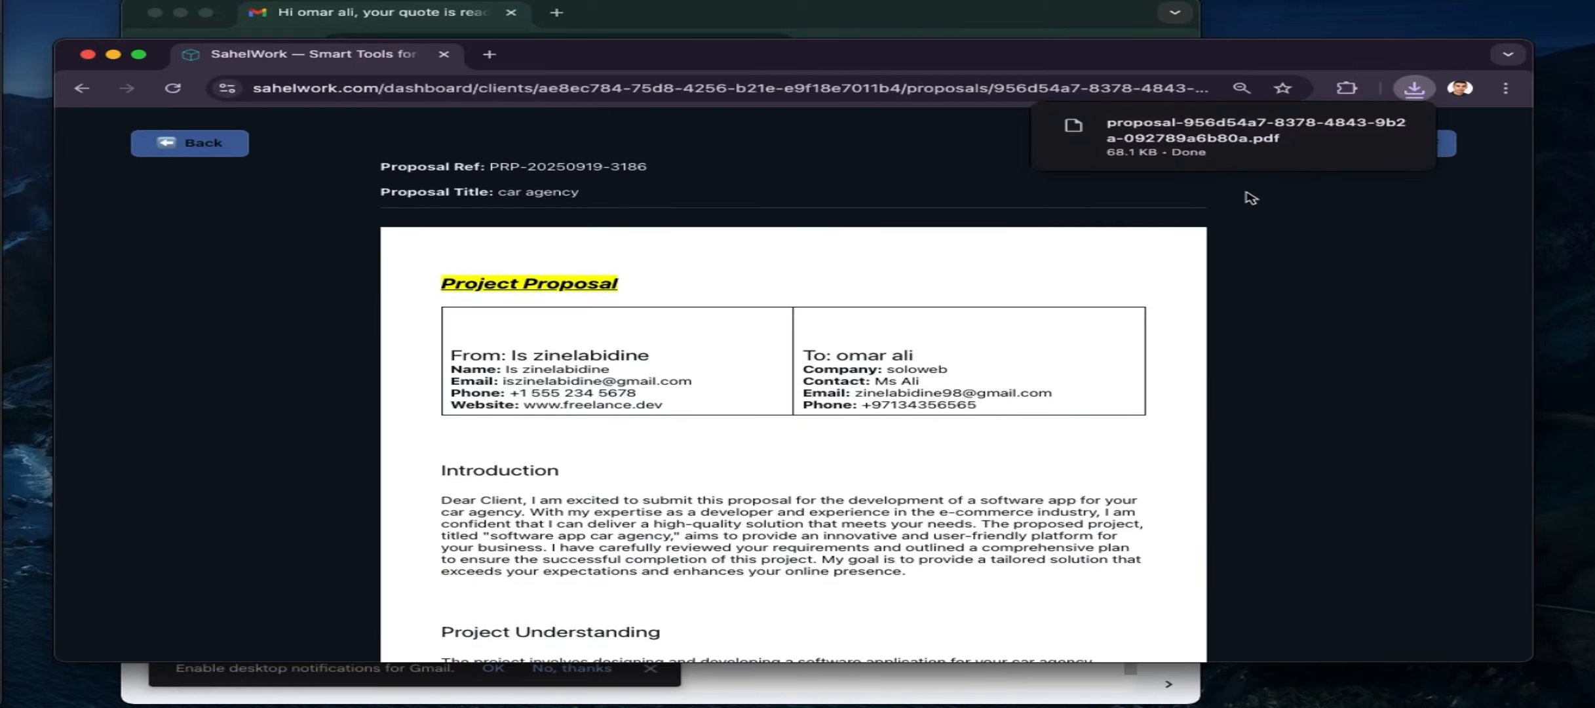
{"action": "left_click", "coordinate": [1270, 146]}
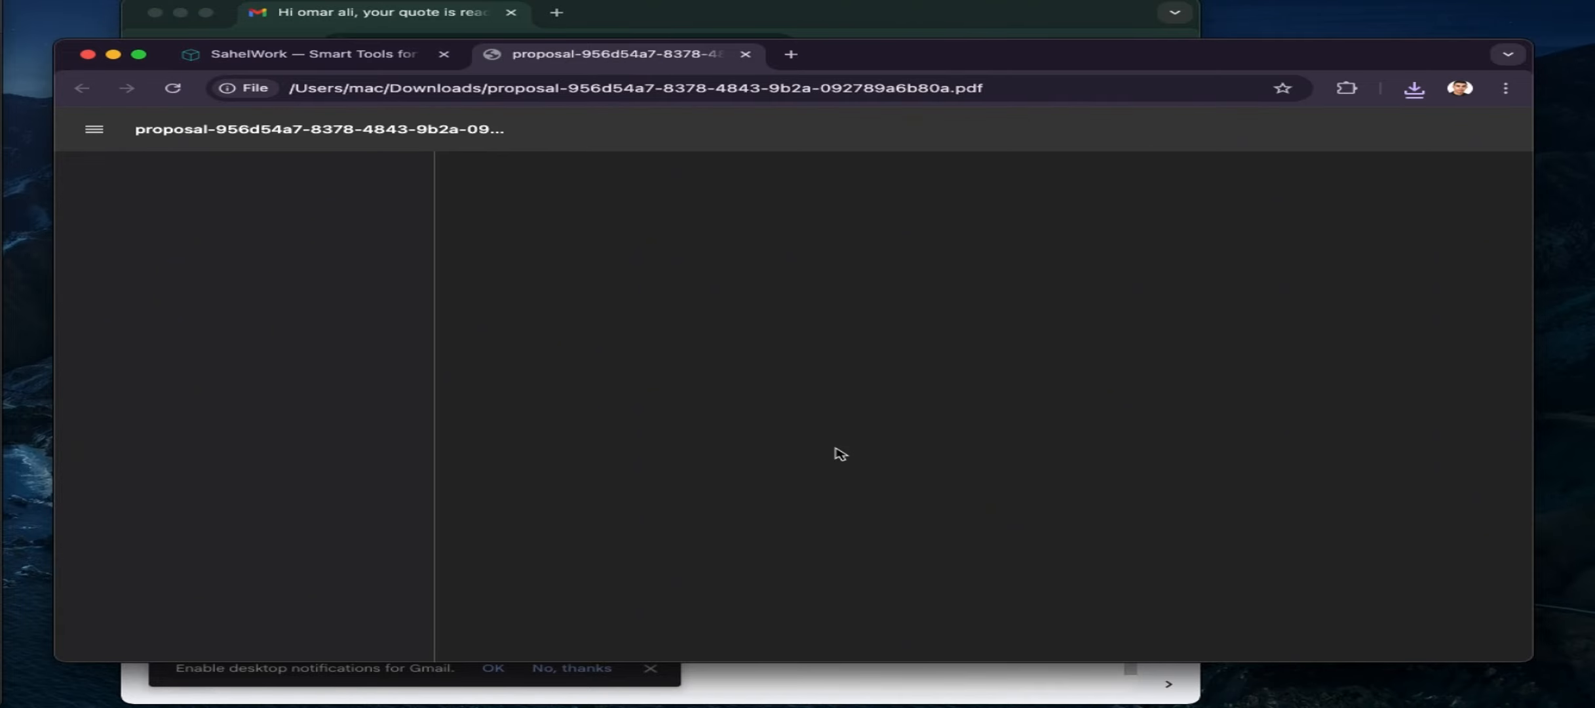
{"action": "scroll", "coordinate": [840, 453], "scroll_direction": "down", "scroll_amount": 20}
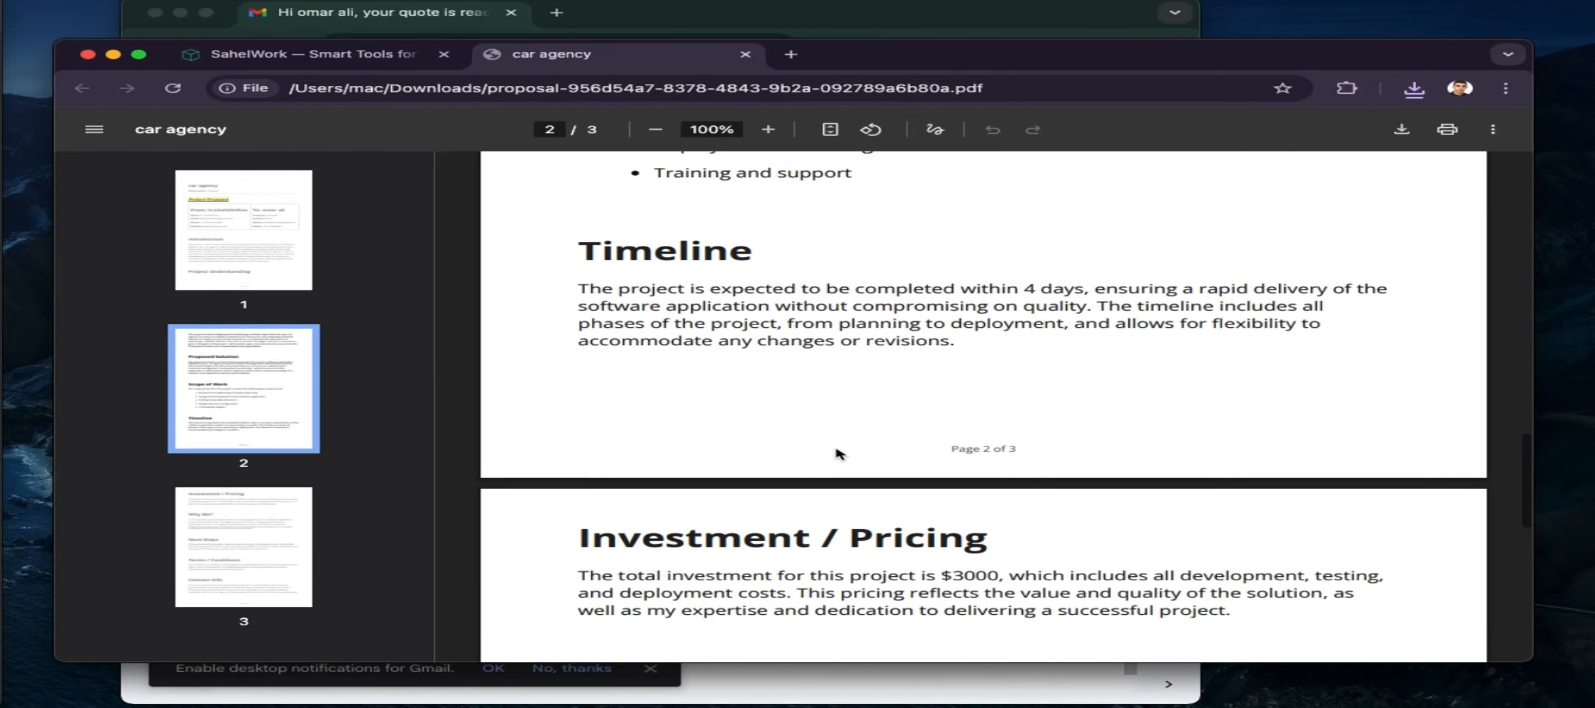
{"action": "scroll", "coordinate": [840, 453], "scroll_direction": "down", "scroll_amount": 3}
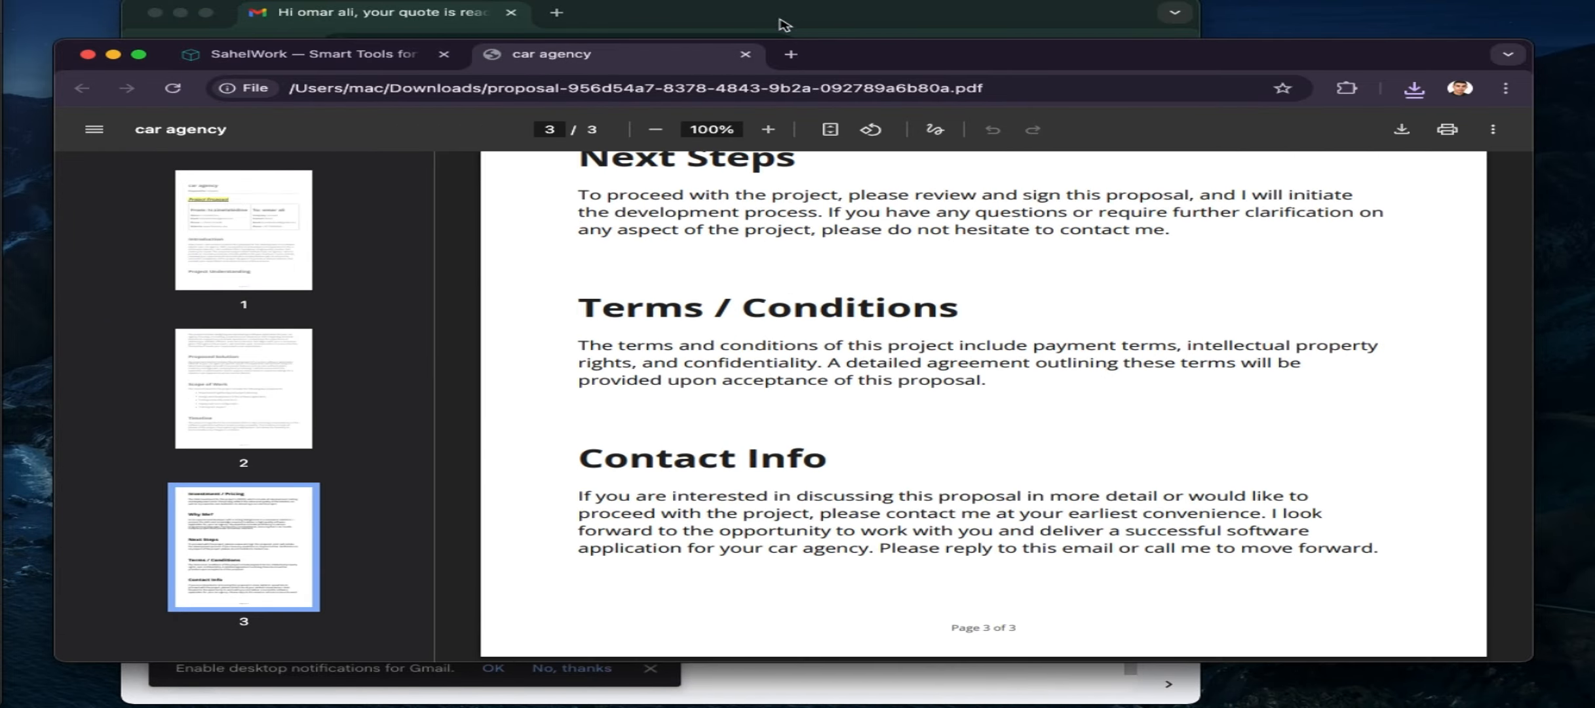
{"action": "left_click", "coordinate": [746, 54]}
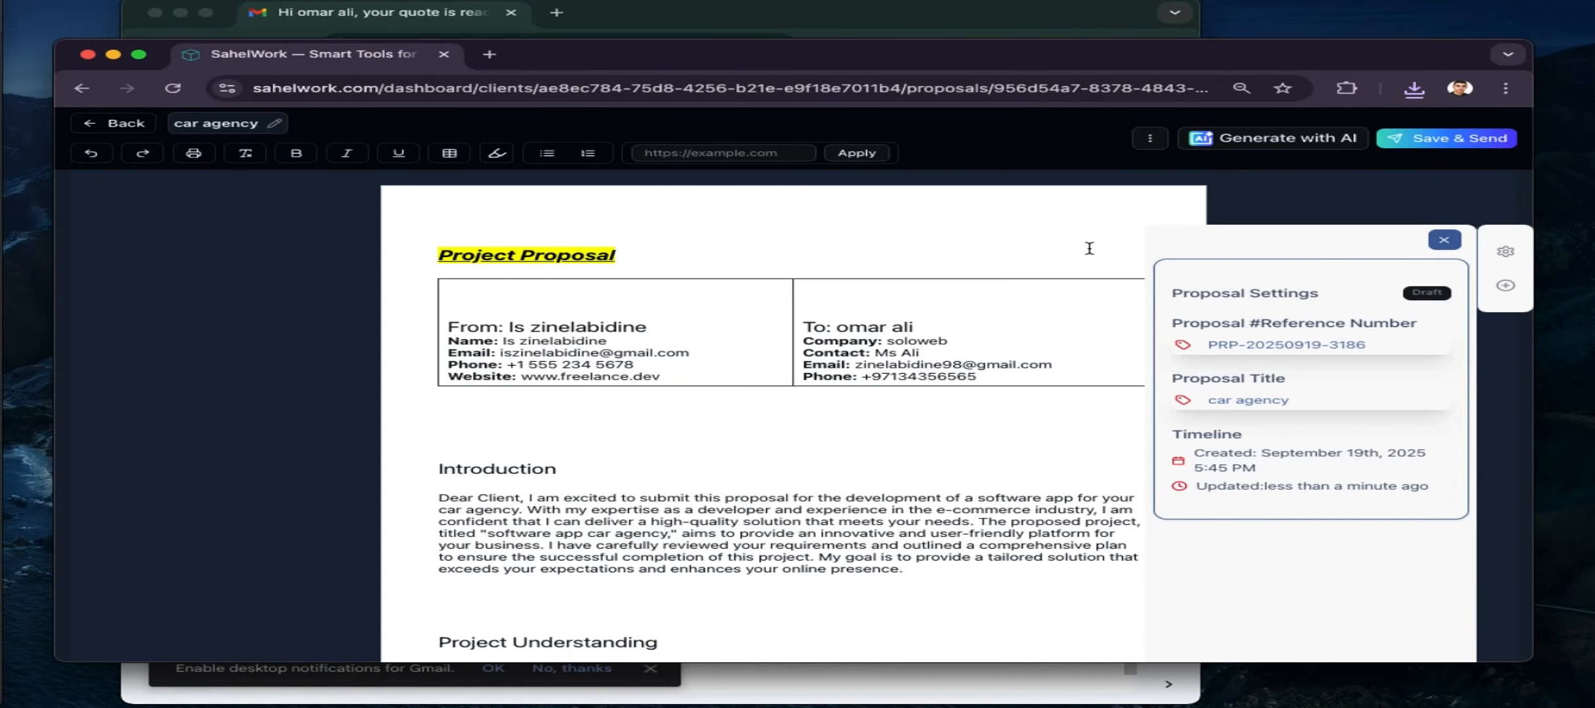
Save and send the car agency proposal, then view it in the client's Proposals list
{"action": "left_click", "coordinate": [1418, 131]}
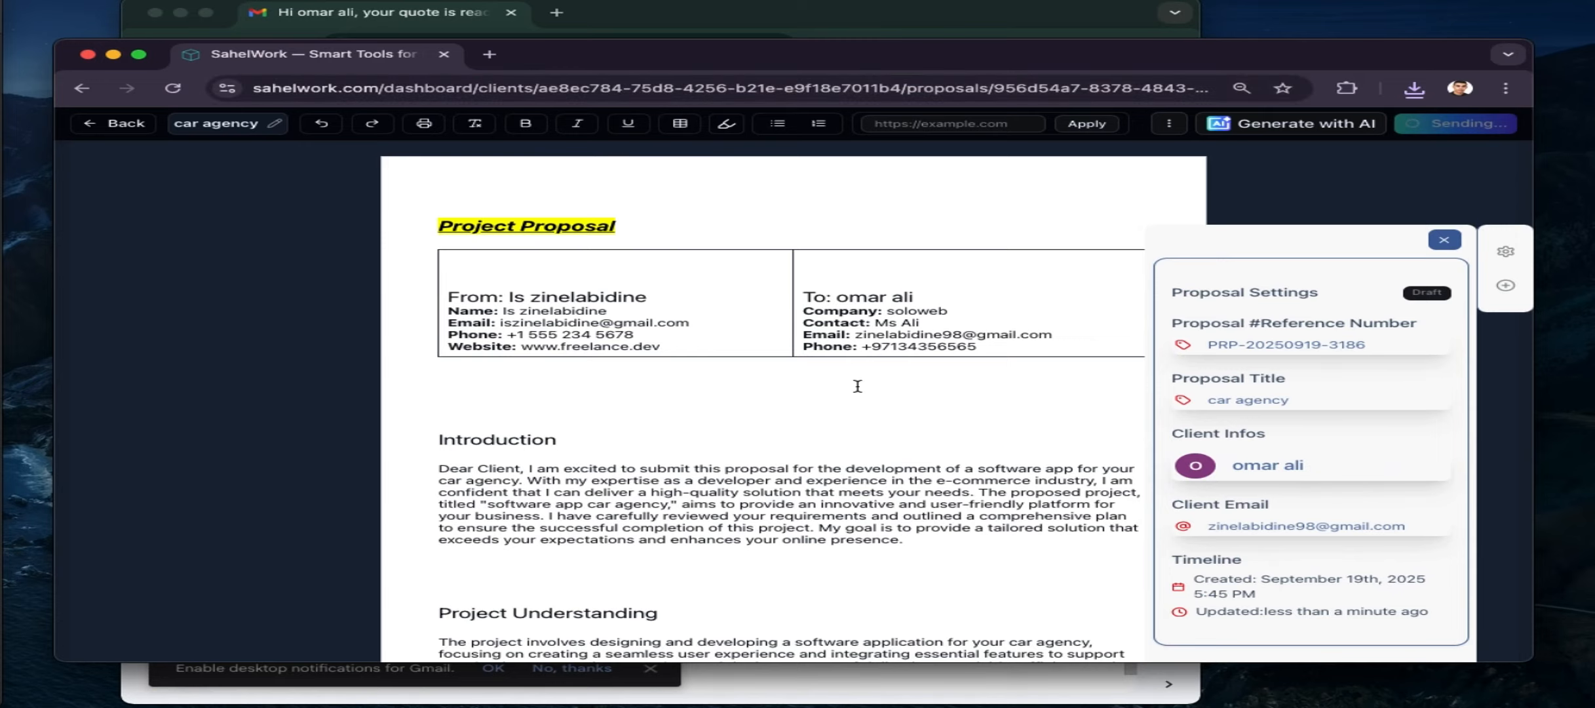
{"action": "scroll", "coordinate": [858, 386], "scroll_direction": "down", "scroll_amount": 15}
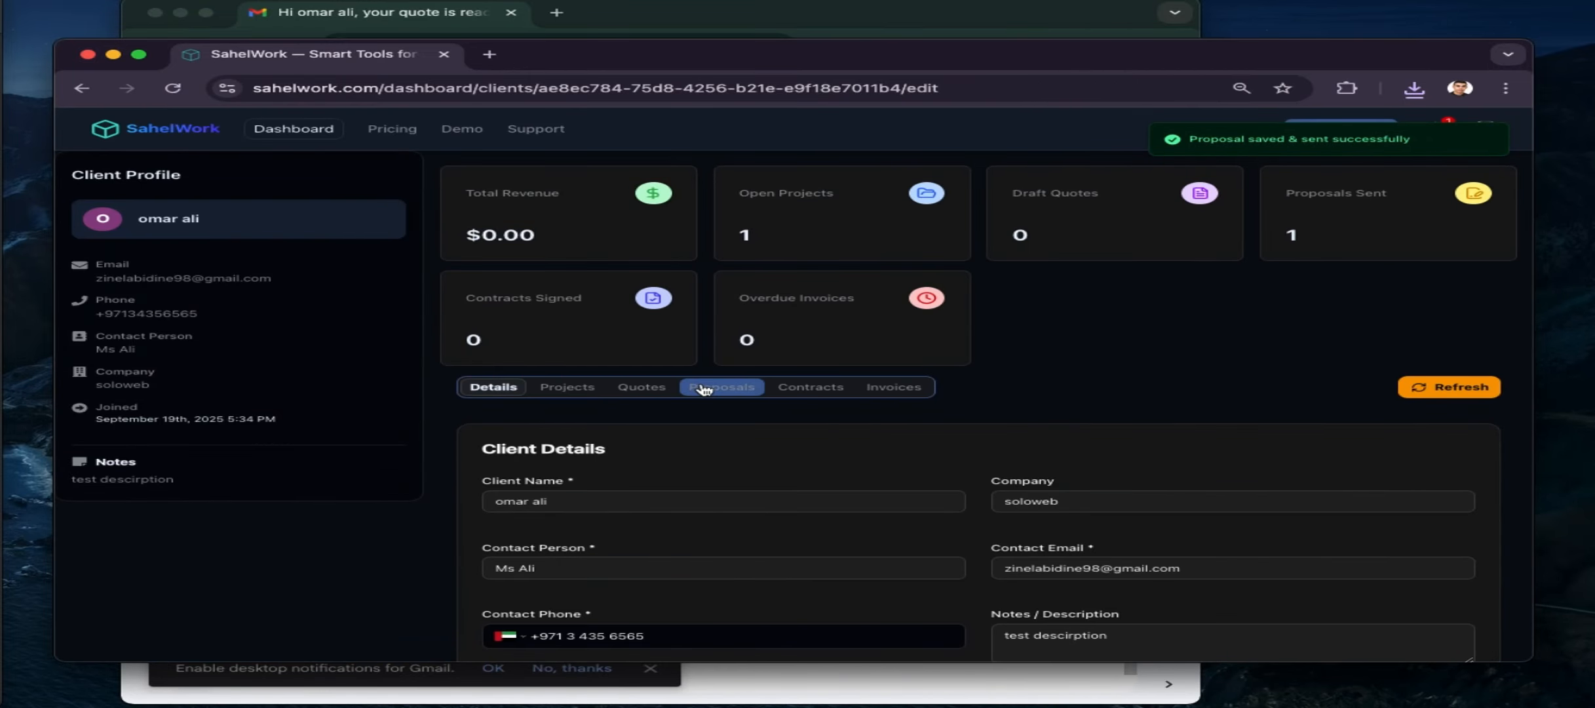
{"action": "left_click", "coordinate": [705, 390]}
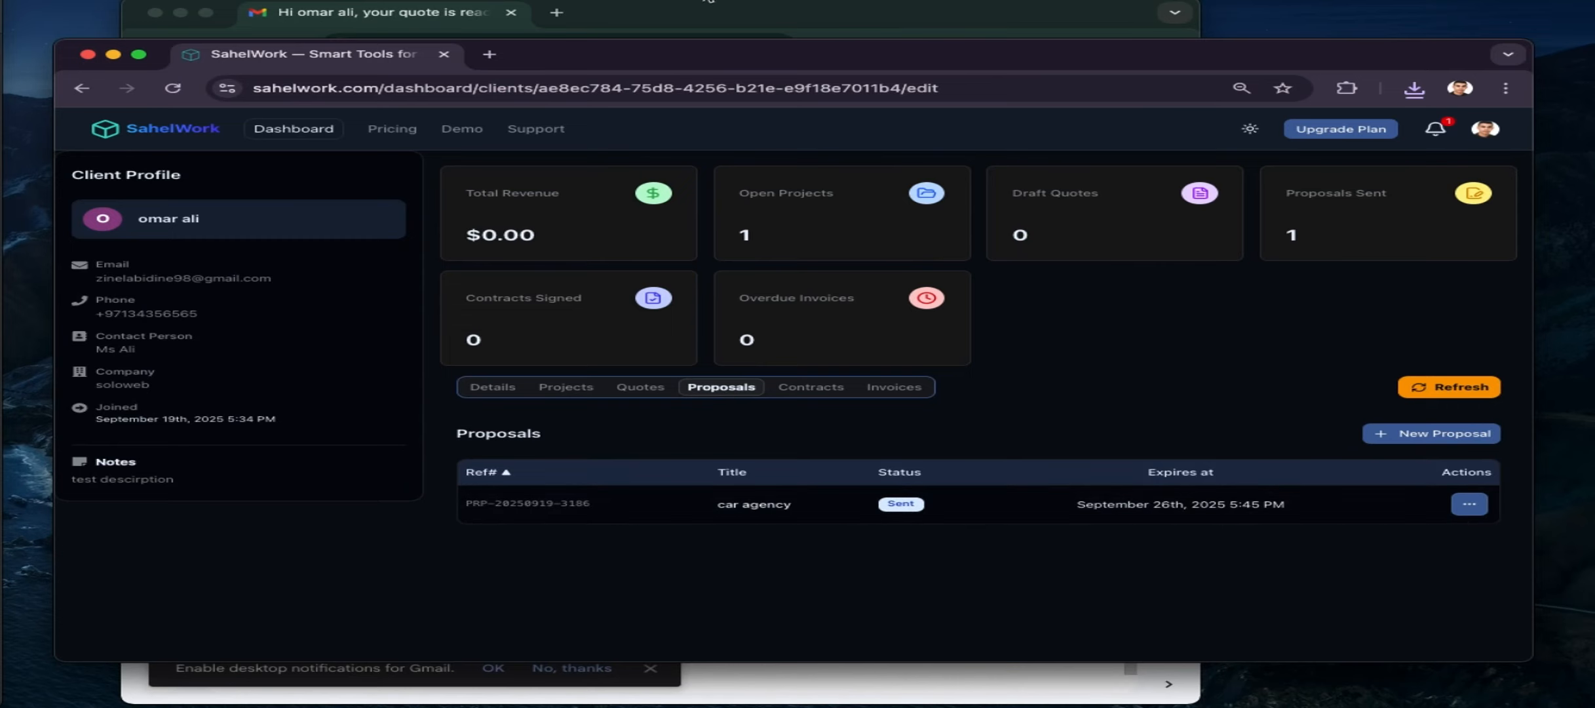
In Gmail, refresh the Inbox and open the 'proposal ready for review' email
{"action": "left_click", "coordinate": [649, 15]}
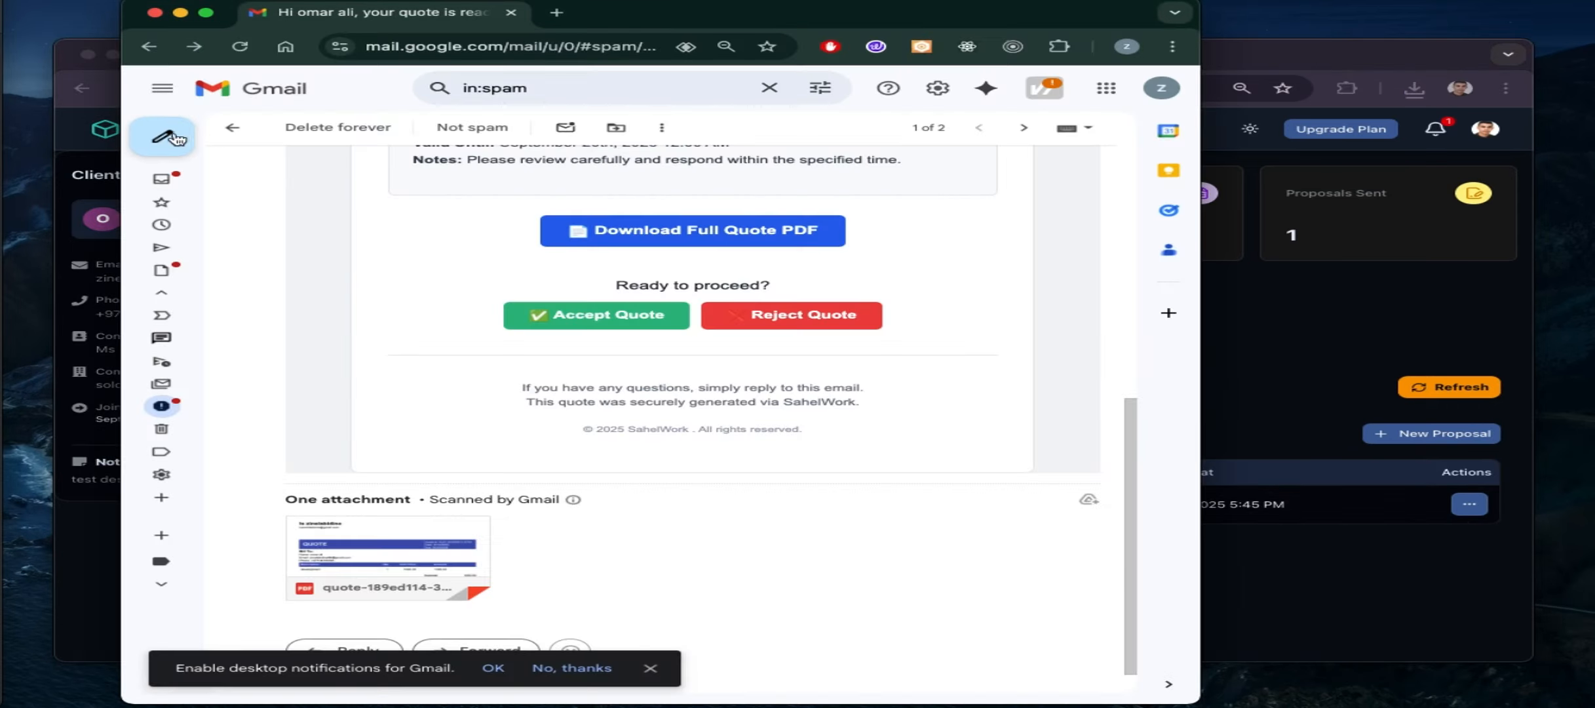
{"action": "left_click", "coordinate": [221, 133]}
{"action": "left_click", "coordinate": [161, 179]}
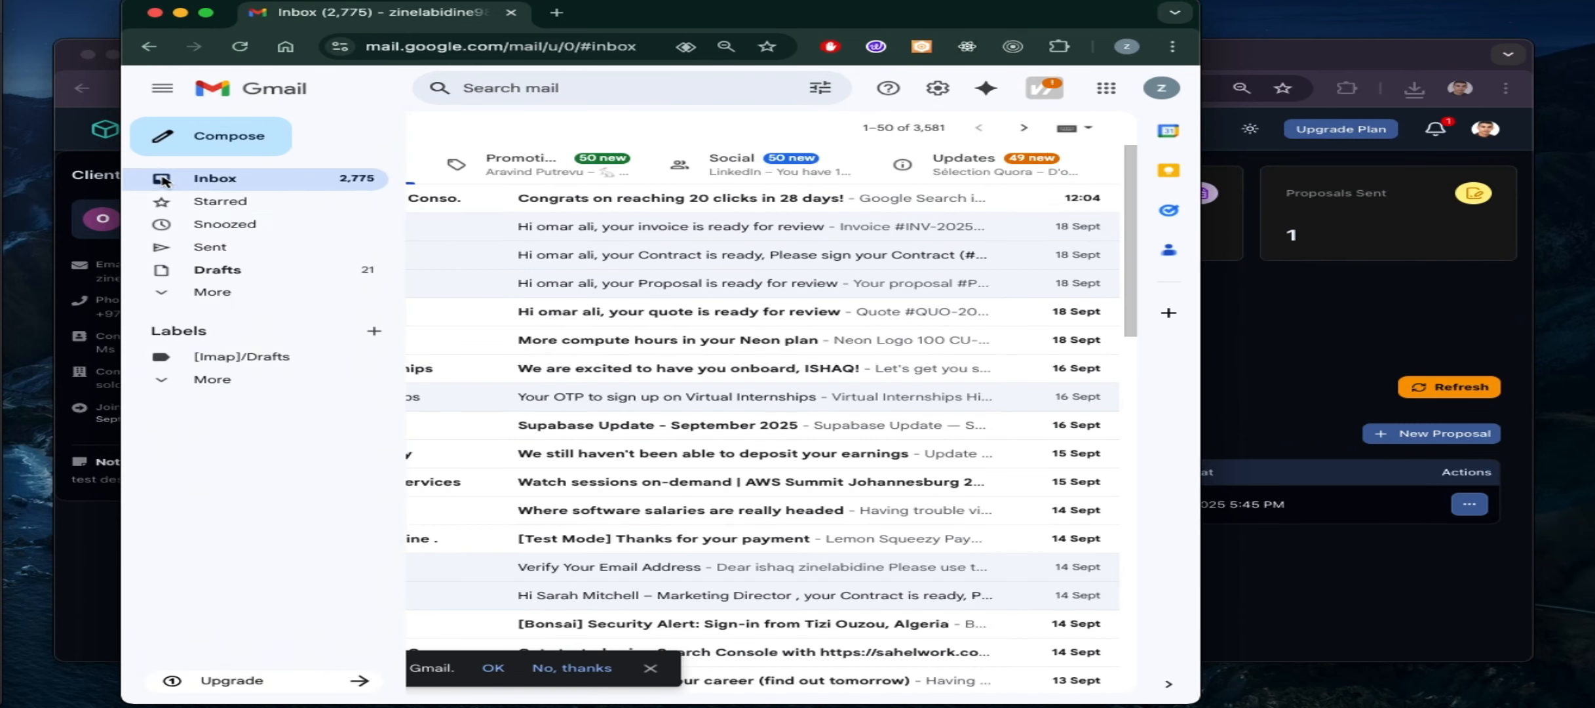
{"action": "left_click", "coordinate": [306, 133]}
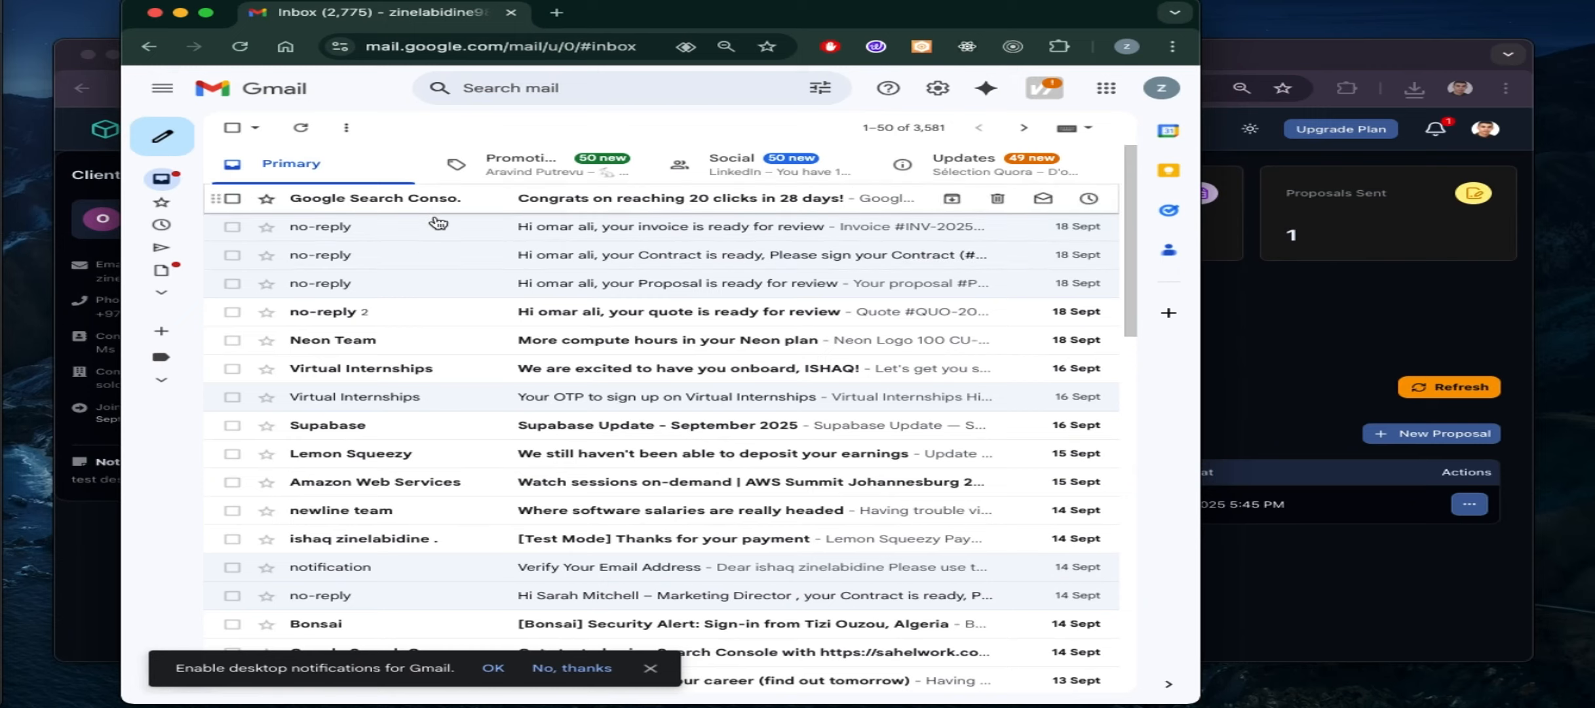
{"action": "mouse_move", "coordinate": [174, 186]}
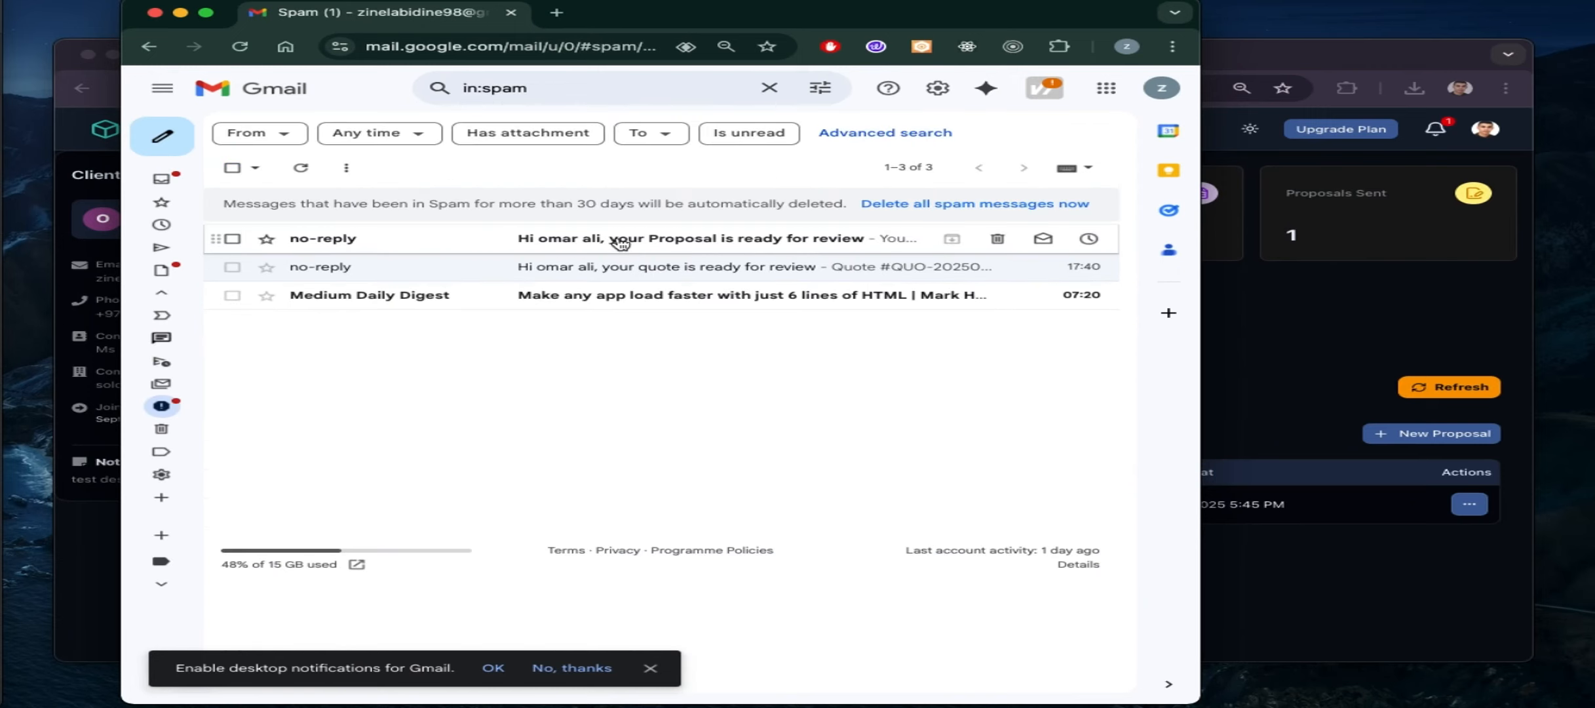
{"action": "left_click", "coordinate": [619, 241]}
Review the attached proposal PDF, then accept the proposal as the client
{"action": "scroll", "coordinate": [571, 534], "scroll_direction": "down", "scroll_amount": 4}
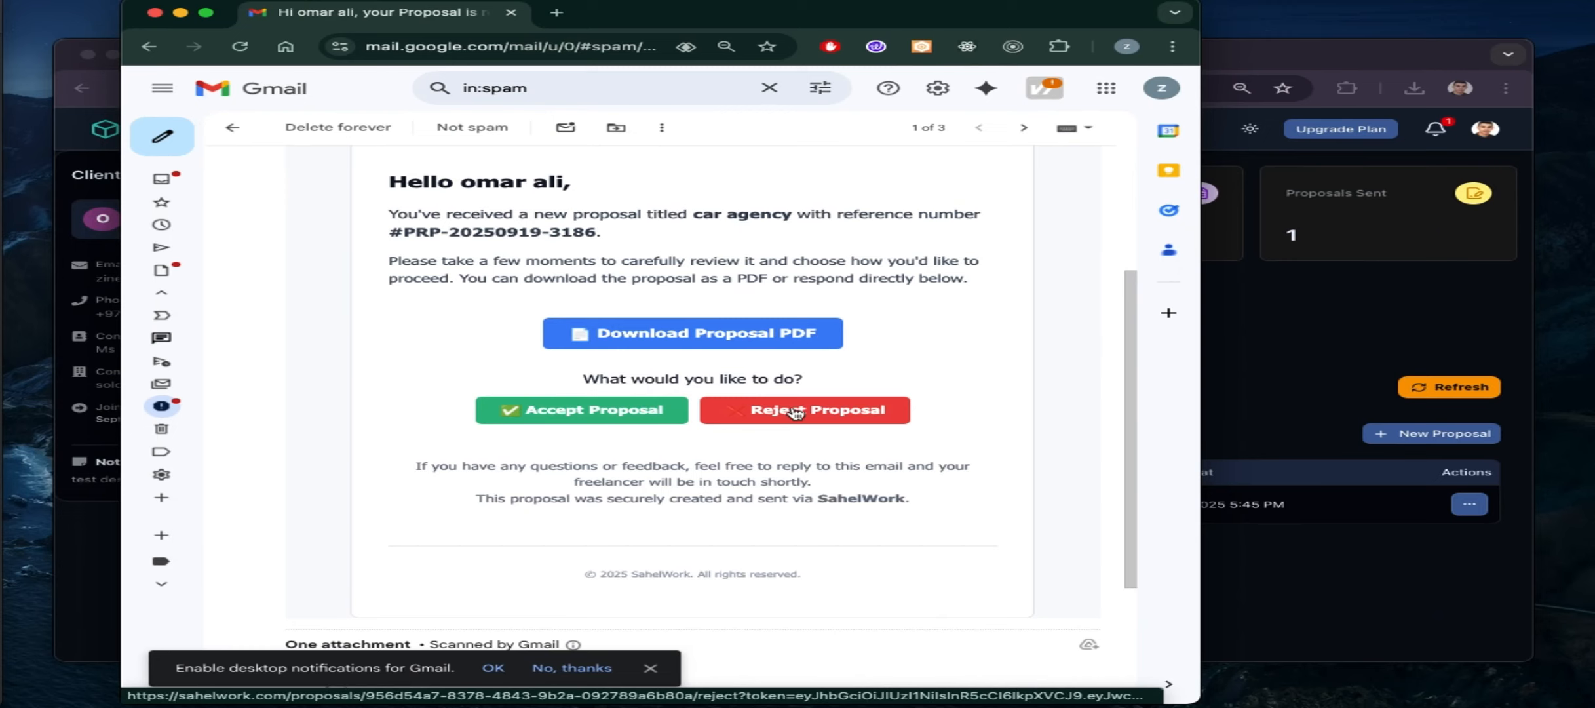
{"action": "scroll", "coordinate": [704, 472], "scroll_direction": "down", "scroll_amount": 3}
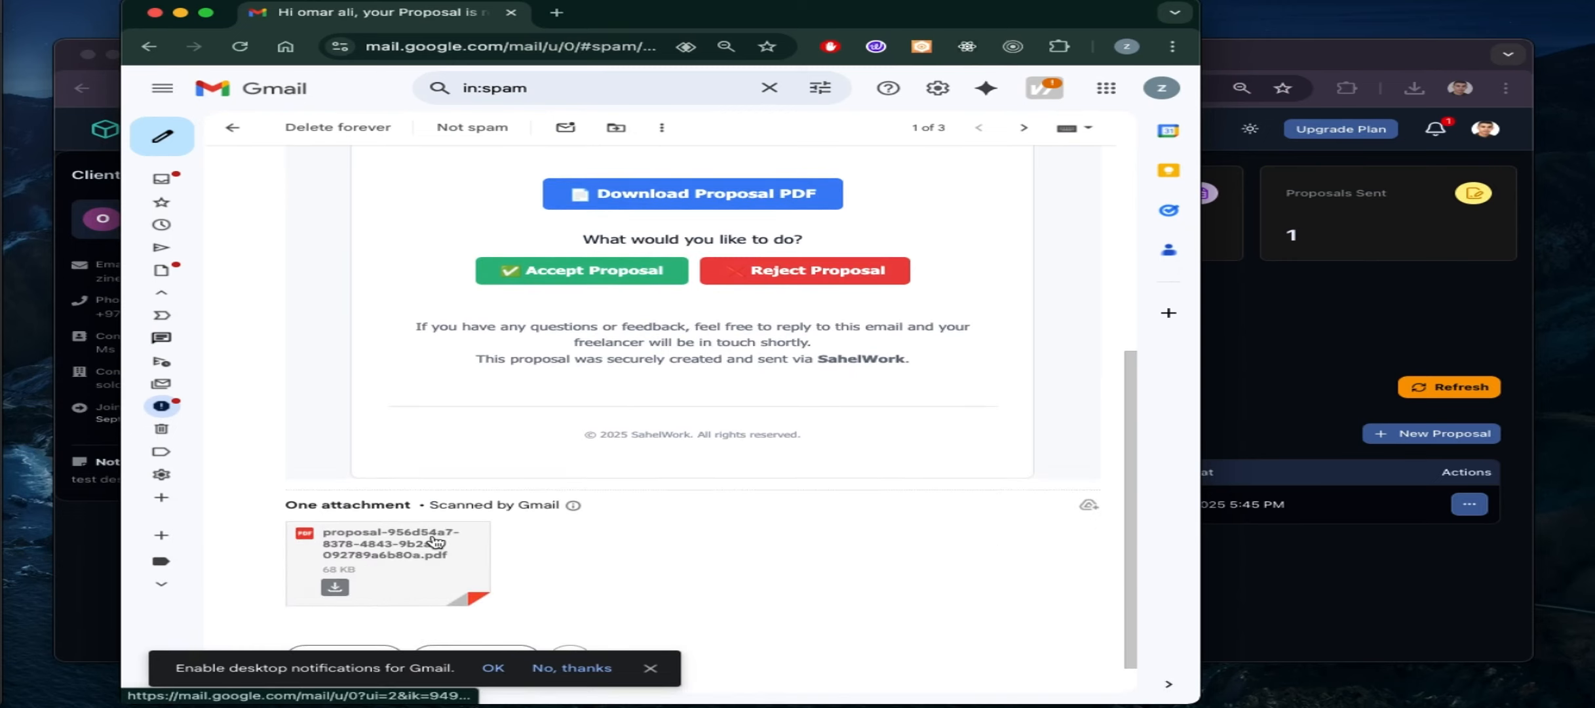
{"action": "left_click", "coordinate": [392, 585]}
{"action": "scroll", "coordinate": [526, 435], "scroll_direction": "down", "scroll_amount": 13}
{"action": "scroll", "coordinate": [524, 435], "scroll_direction": "up", "scroll_amount": 9}
{"action": "scroll", "coordinate": [524, 435], "scroll_direction": "down", "scroll_amount": 15}
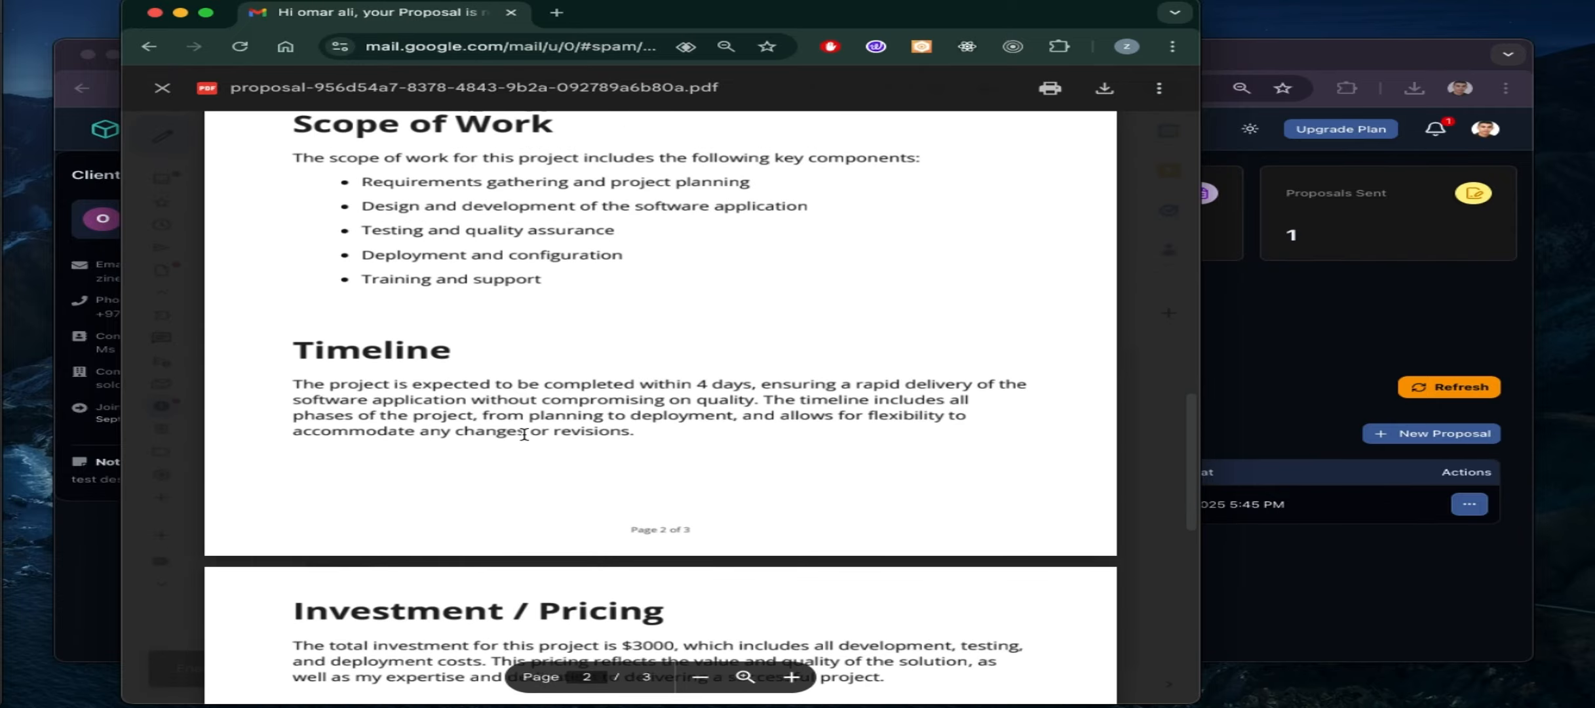
{"action": "scroll", "coordinate": [525, 435], "scroll_direction": "up", "scroll_amount": 20}
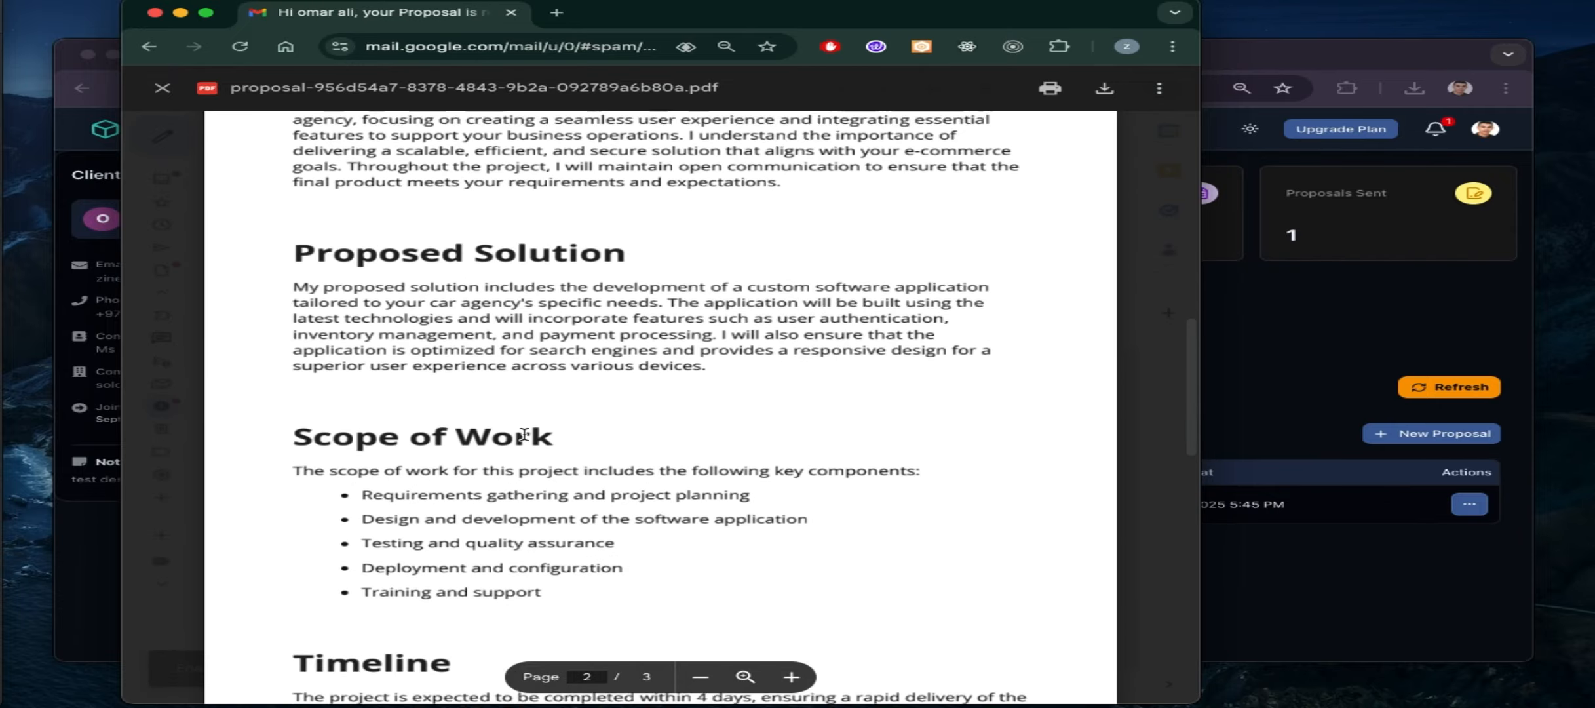
{"action": "scroll", "coordinate": [527, 440], "scroll_direction": "down", "scroll_amount": 18}
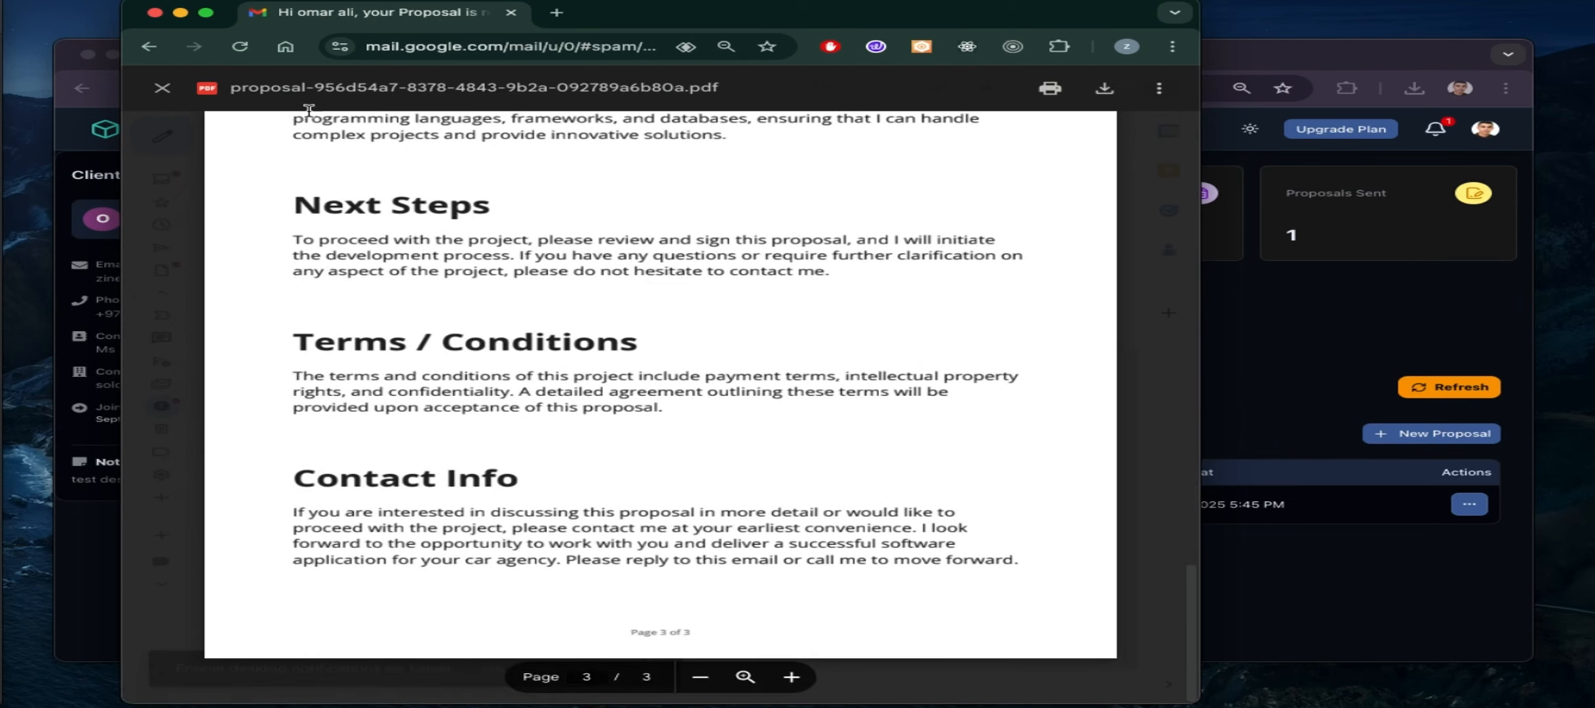
{"action": "left_click", "coordinate": [162, 88]}
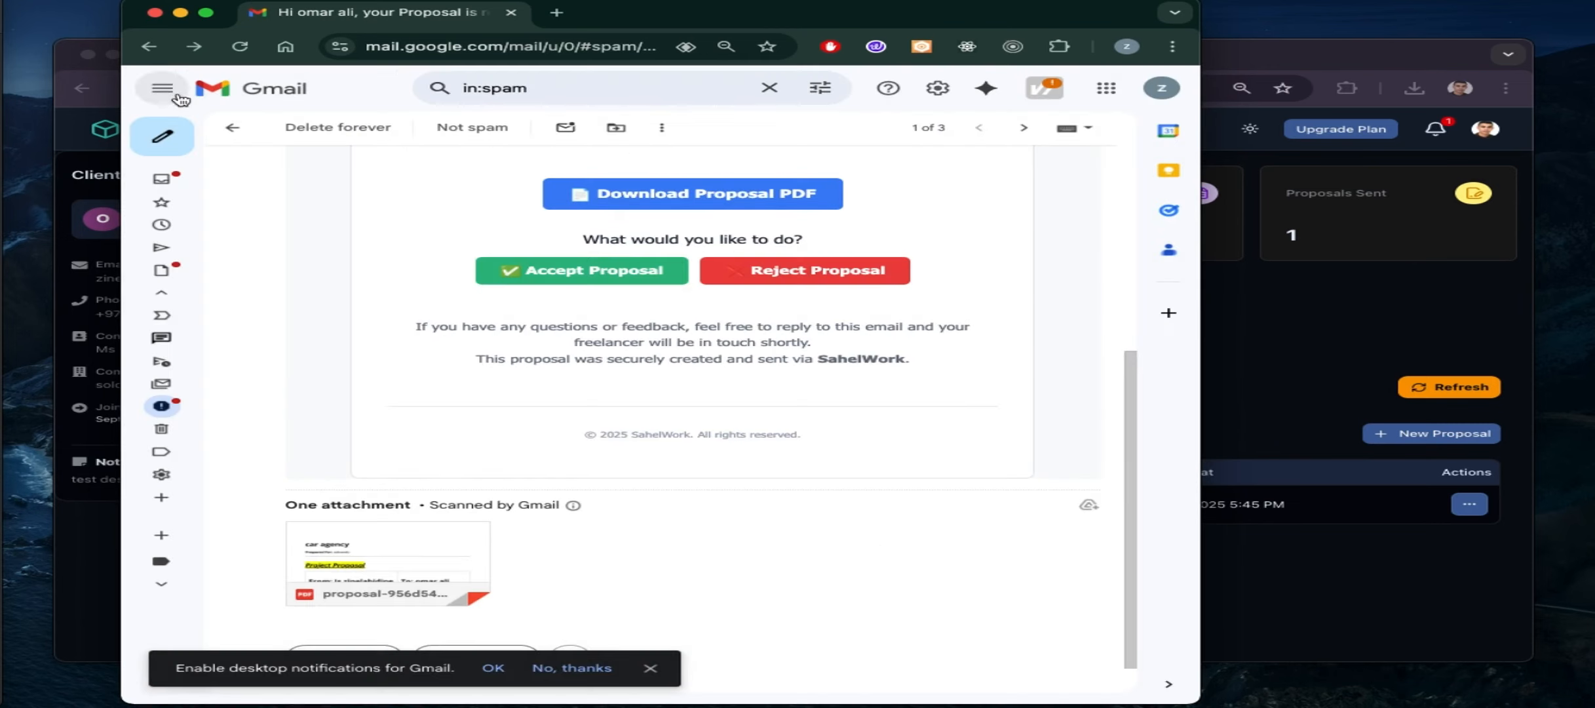
{"action": "left_click", "coordinate": [608, 282]}
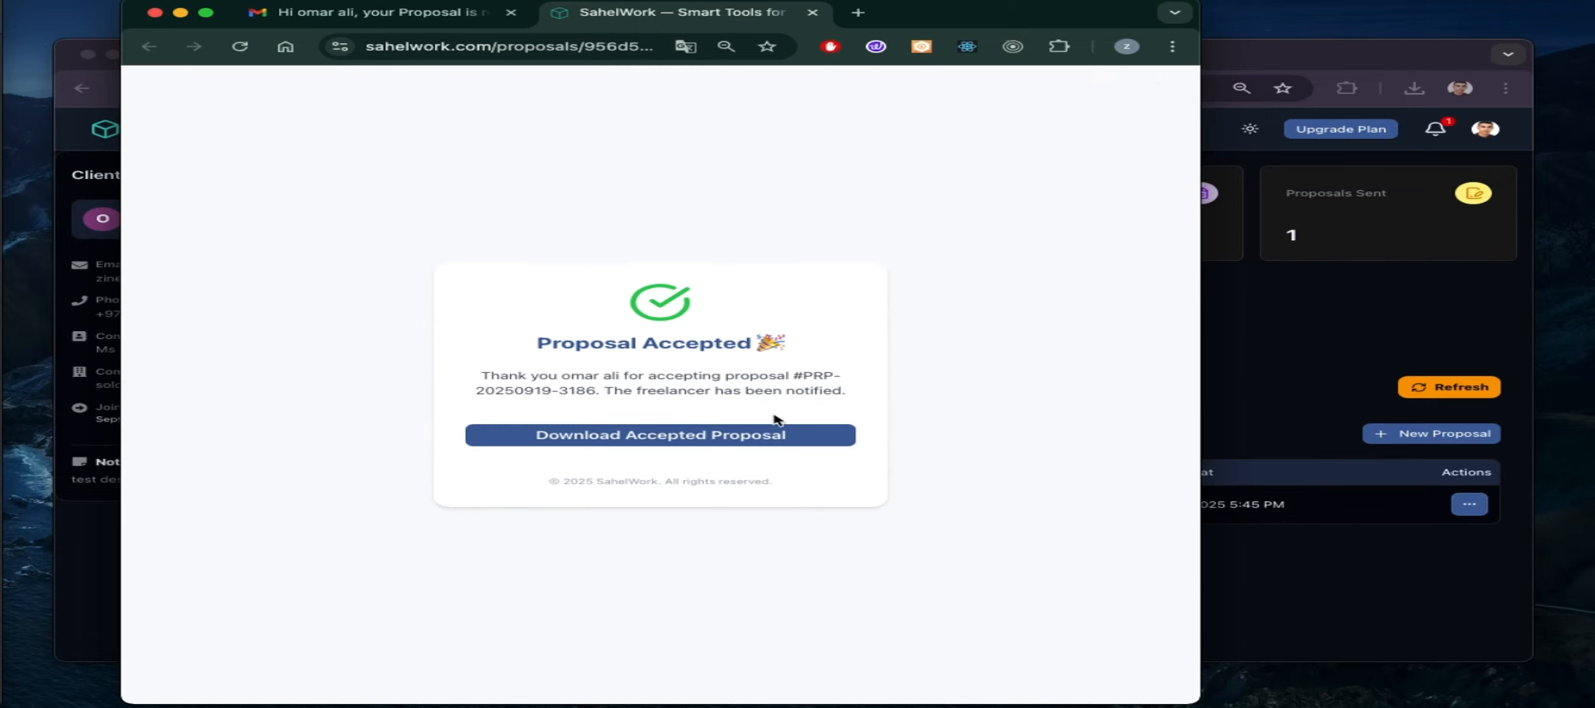
Download and review the accepted proposal PDF, close its tabs, and return to SahelWork
{"action": "left_click", "coordinate": [752, 438]}
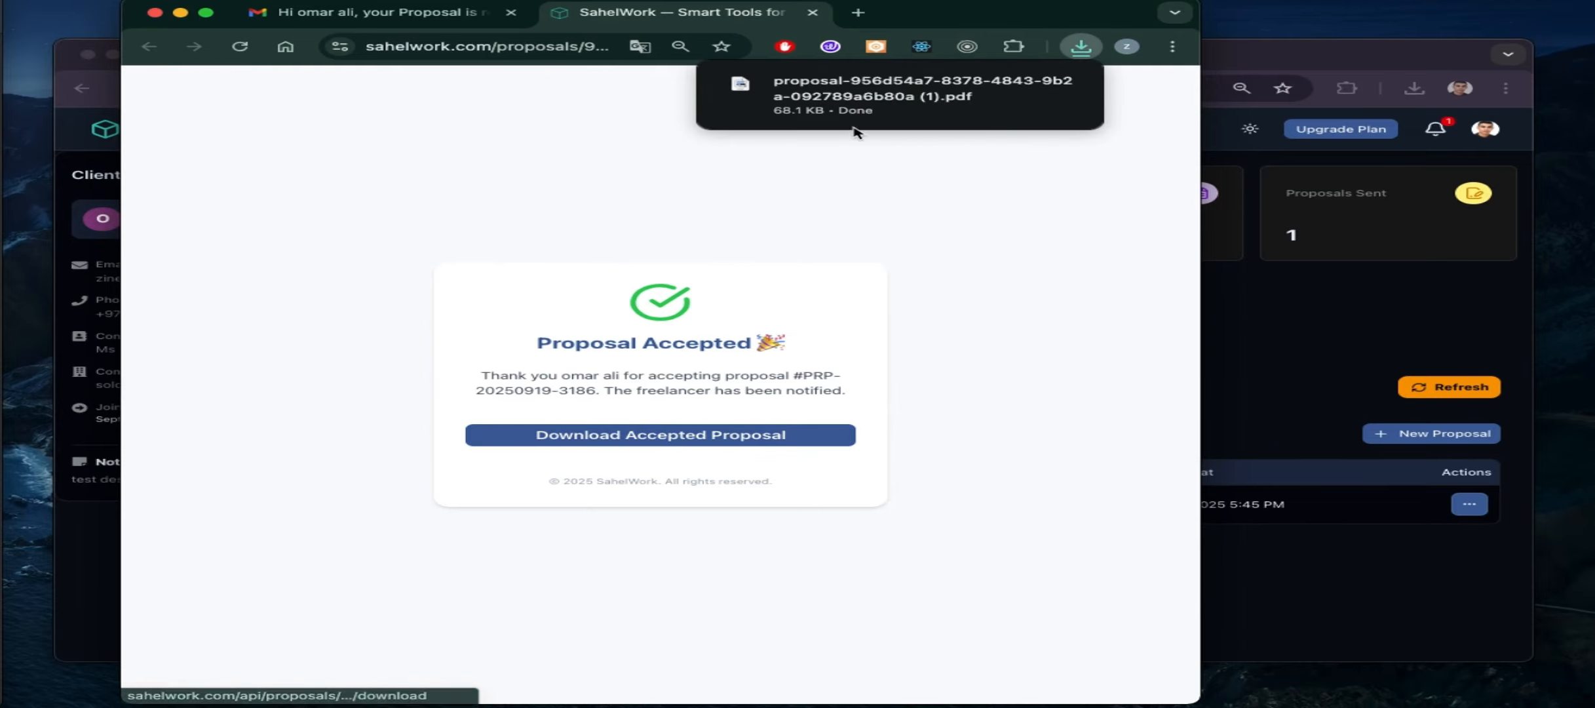
{"action": "left_click", "coordinate": [861, 108]}
{"action": "scroll", "coordinate": [749, 372], "scroll_direction": "down", "scroll_amount": 5}
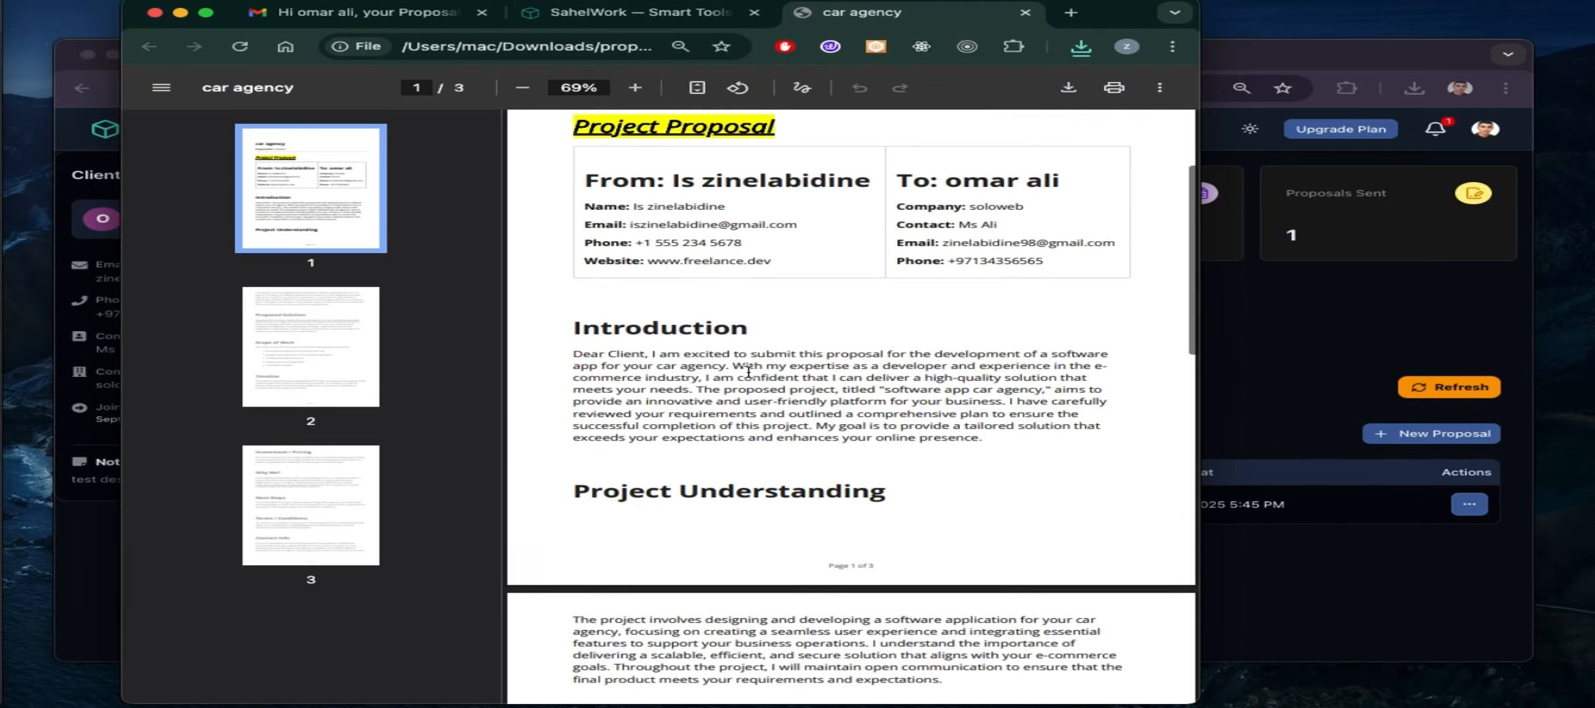
{"action": "key", "text": "super+w"}
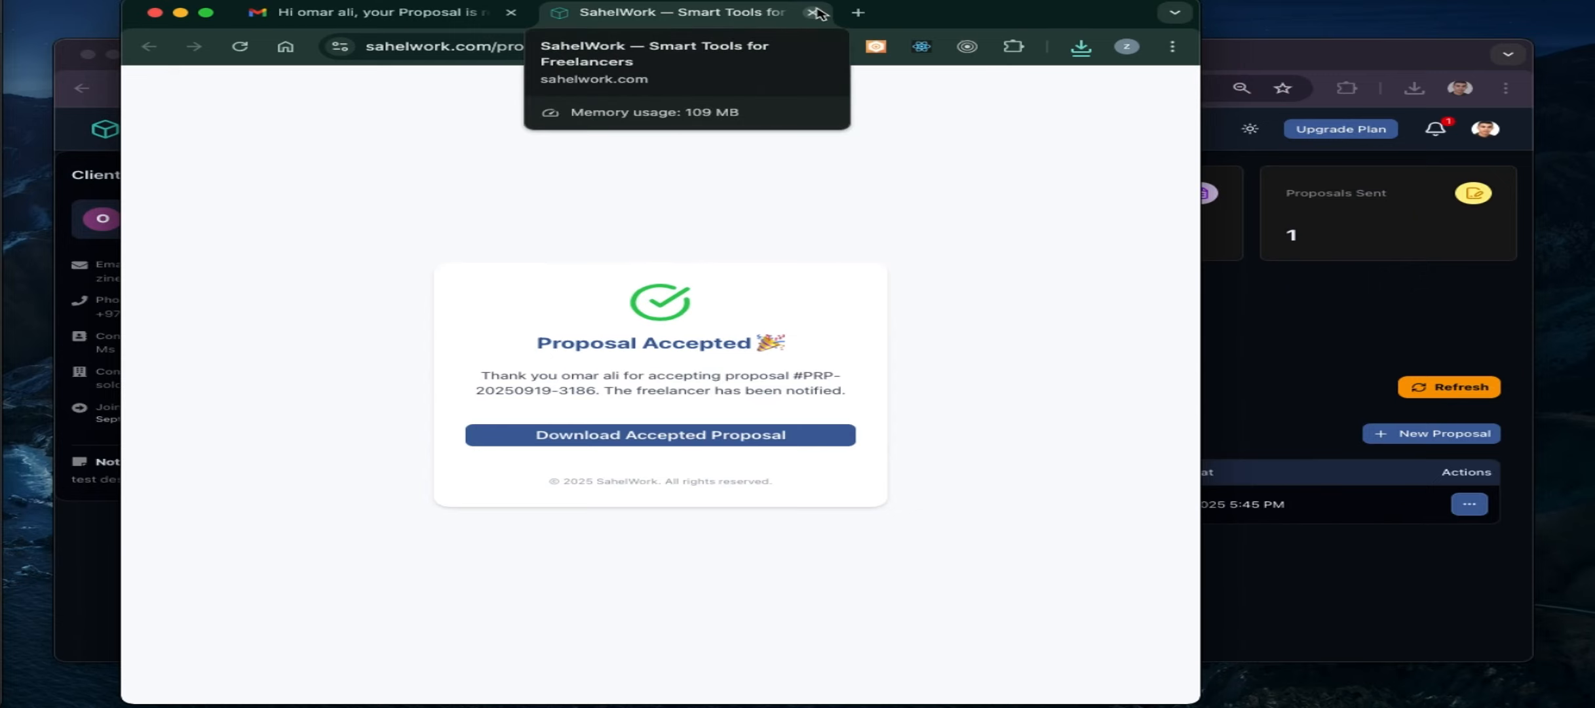
{"action": "left_click", "coordinate": [813, 12]}
{"action": "left_click", "coordinate": [1242, 332]}
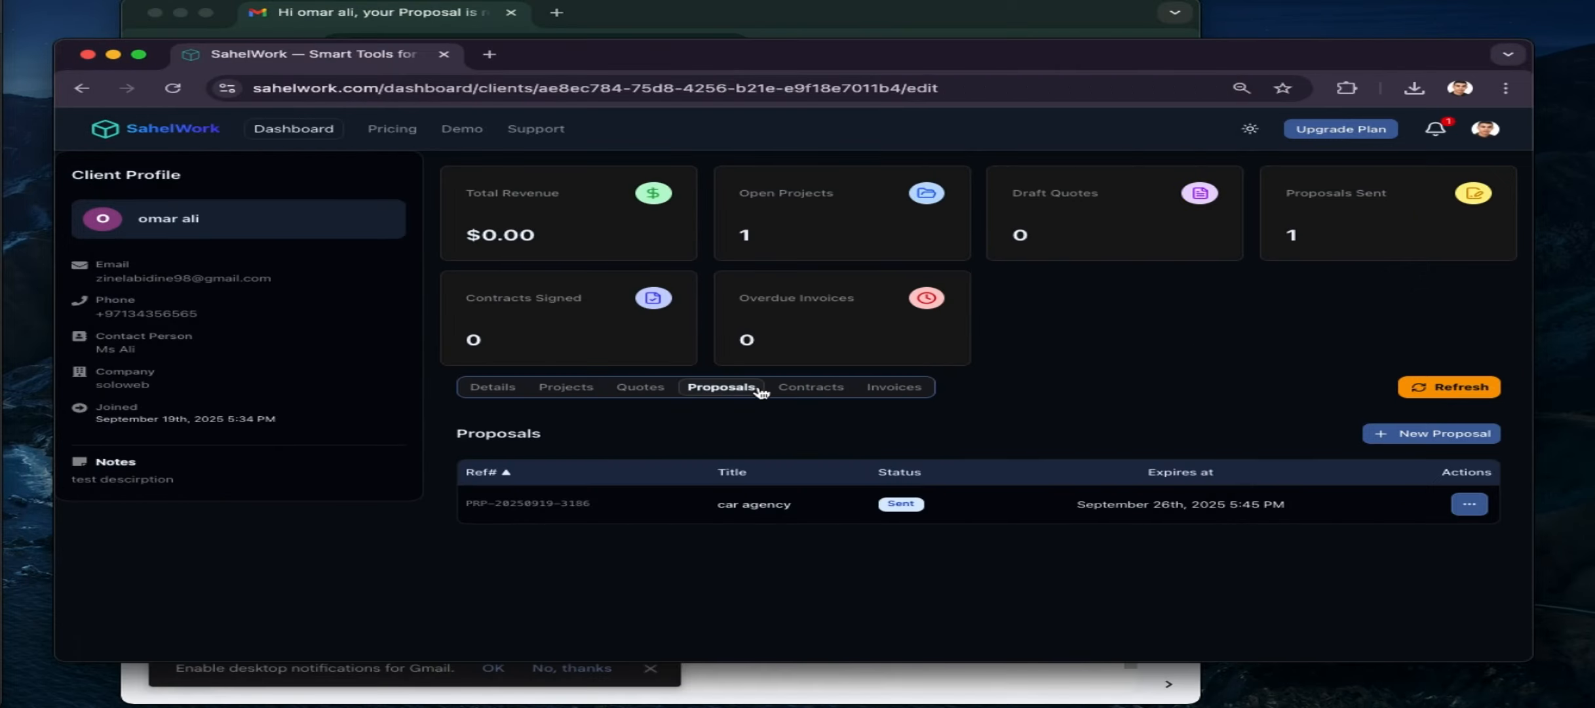
Refresh the client page to confirm the car agency proposal is Accepted, then view Contracts
{"action": "left_click", "coordinate": [1449, 388]}
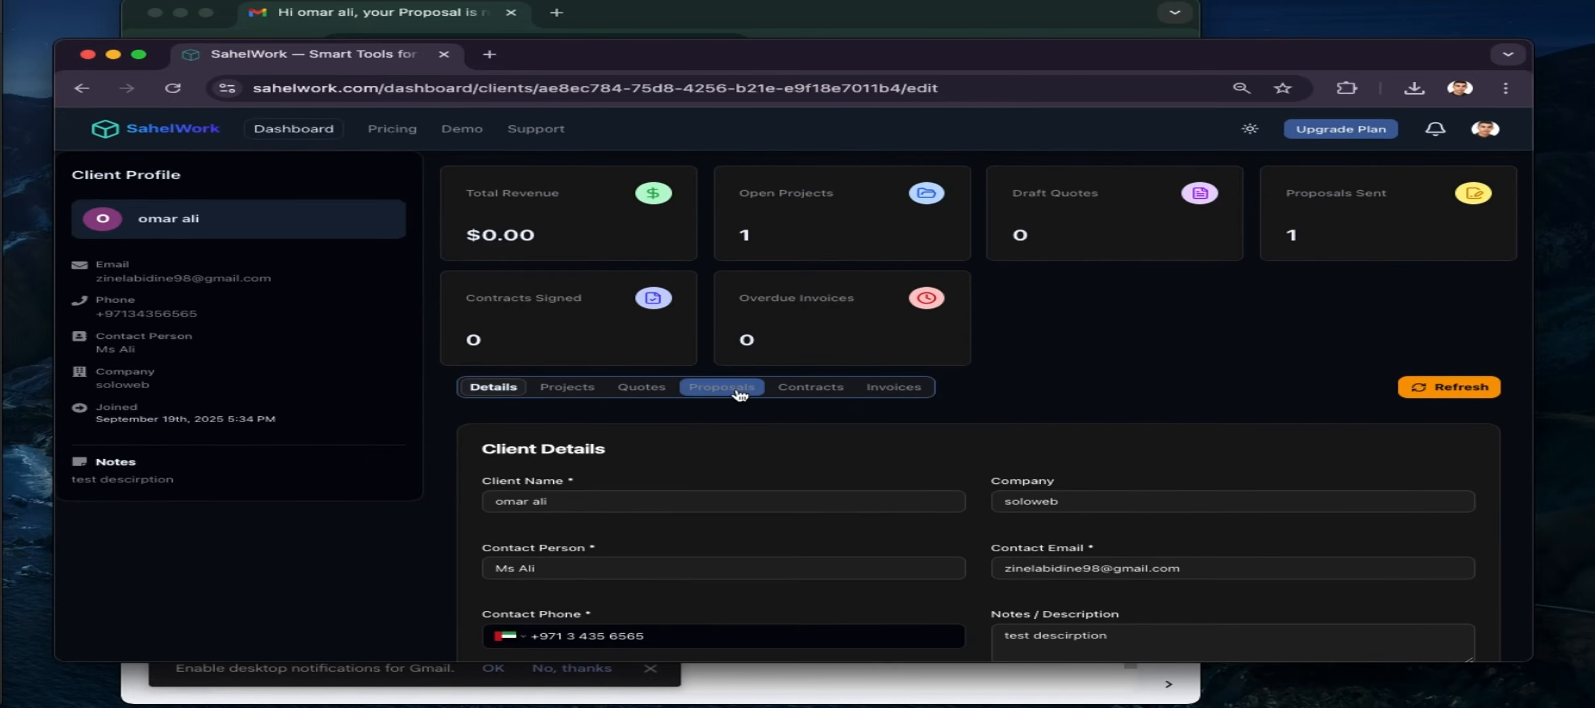
{"action": "left_click", "coordinate": [644, 390]}
{"action": "left_click", "coordinate": [706, 392]}
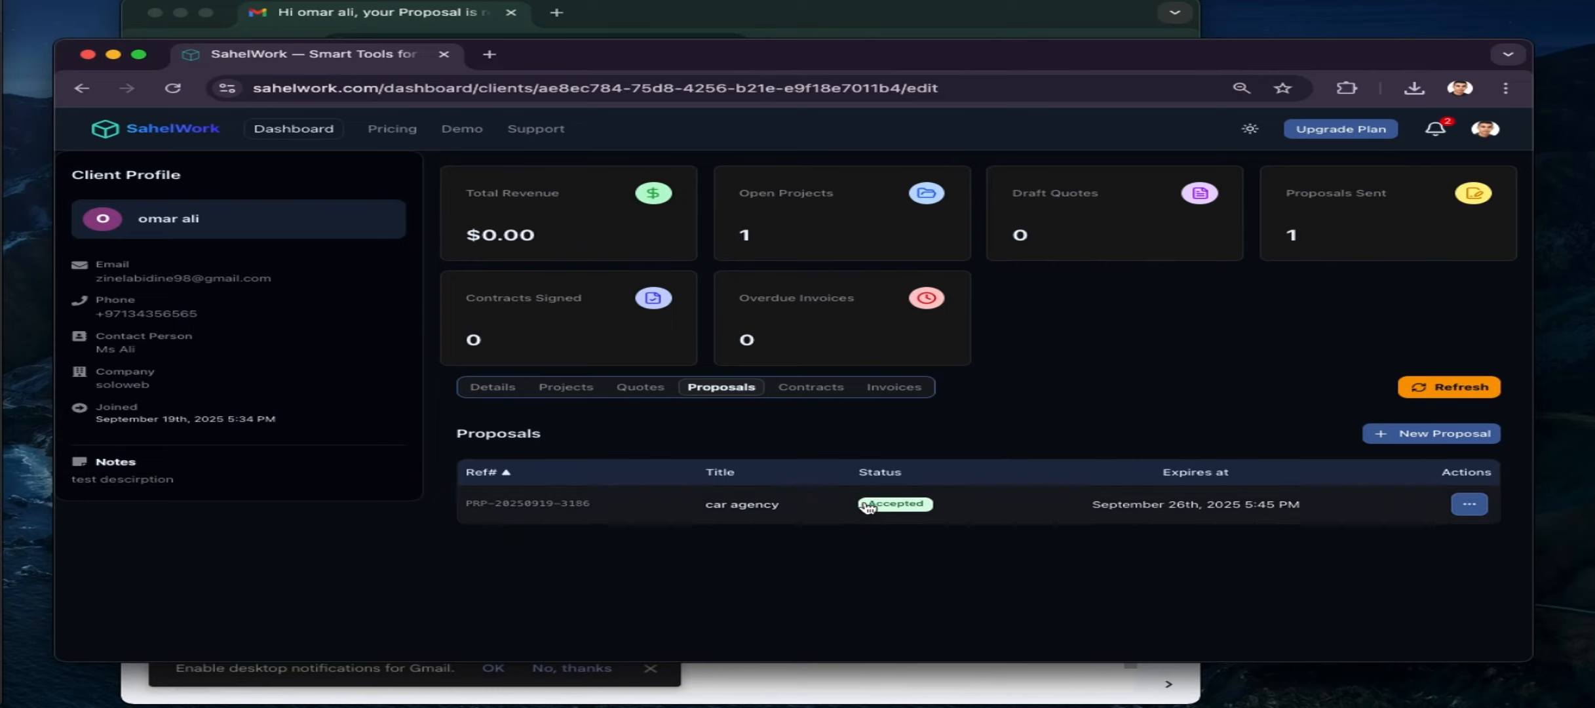
{"action": "left_click", "coordinate": [826, 392]}
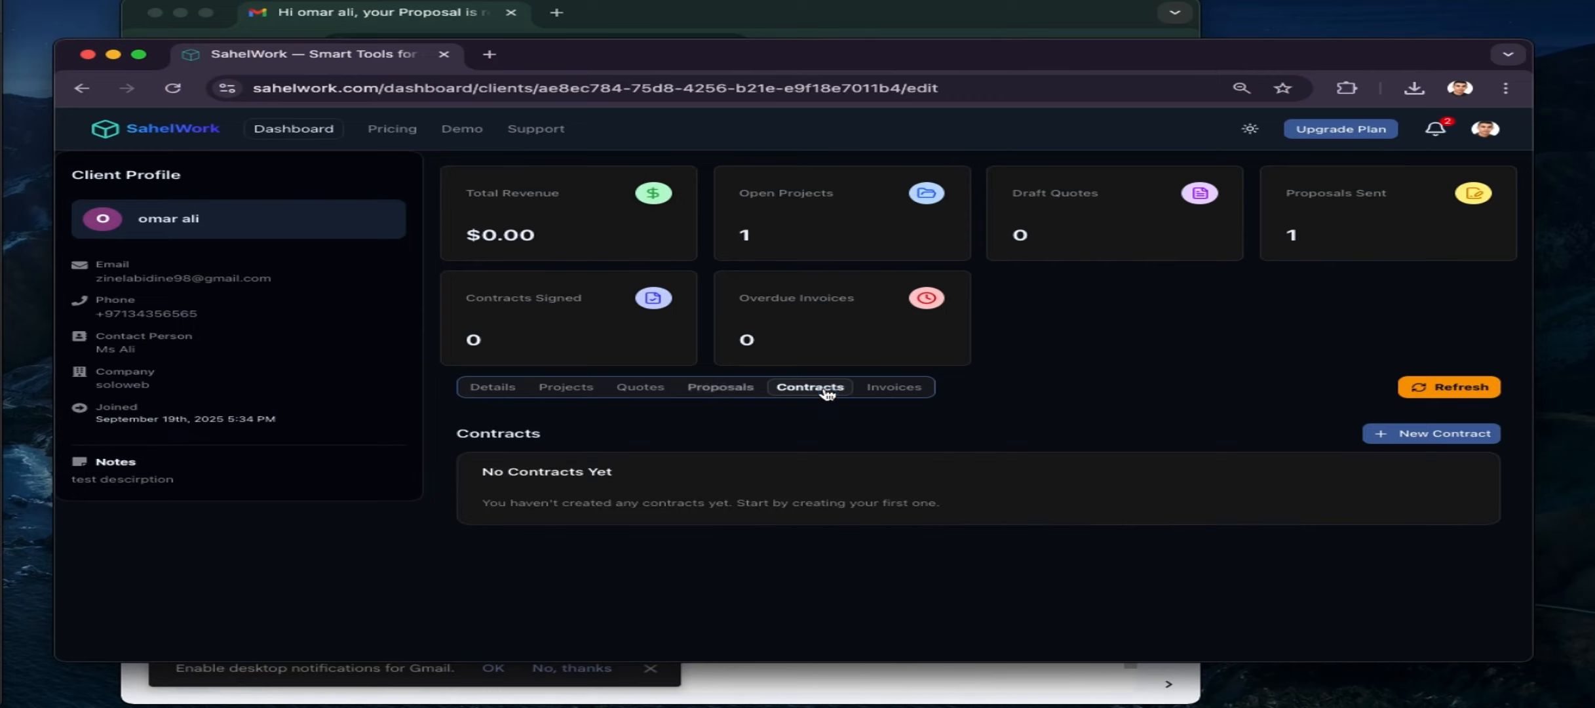
Start a new Contract Agreement draft for the client, dismissing the Generate with AI form
{"action": "left_click", "coordinate": [1404, 434]}
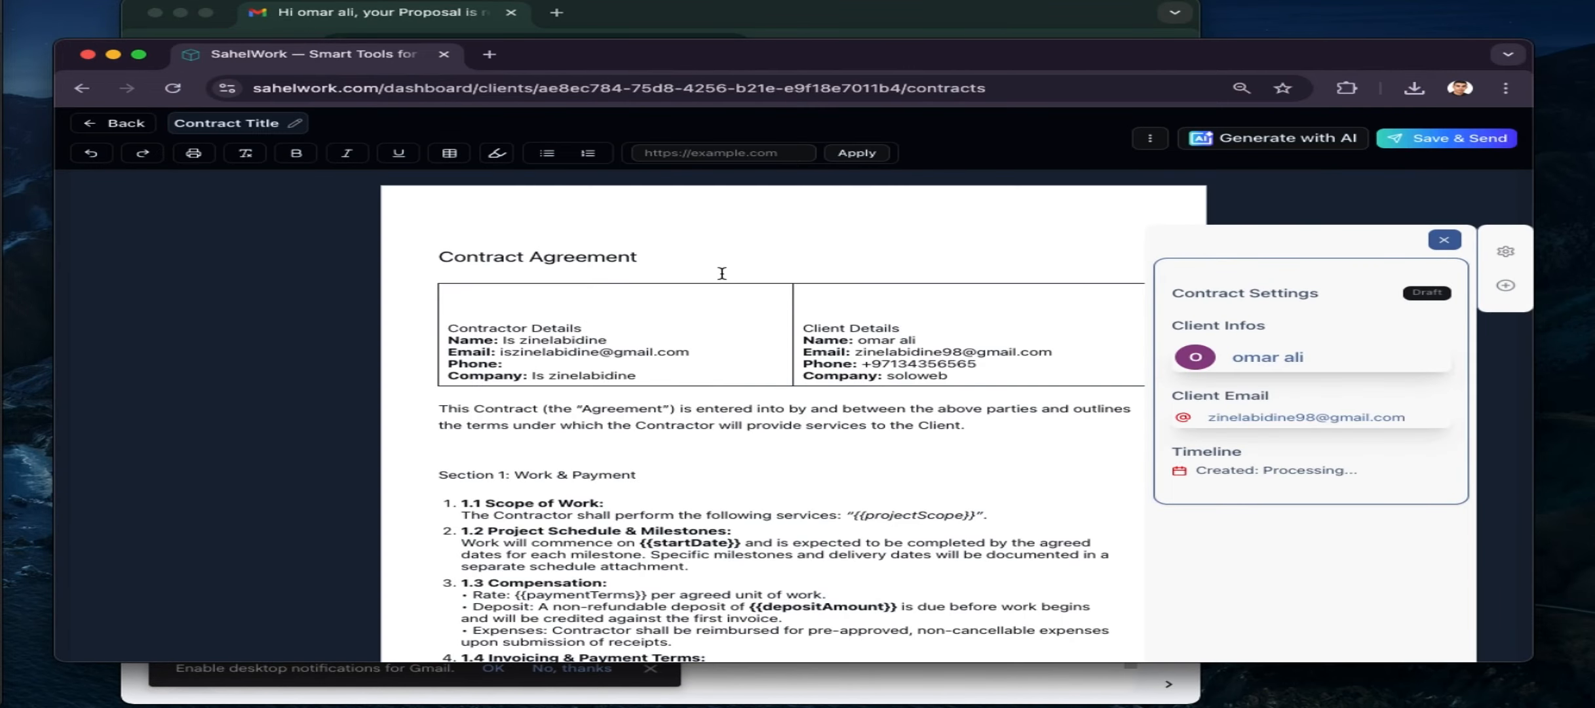
{"action": "scroll", "coordinate": [627, 470], "scroll_direction": "down", "scroll_amount": 10}
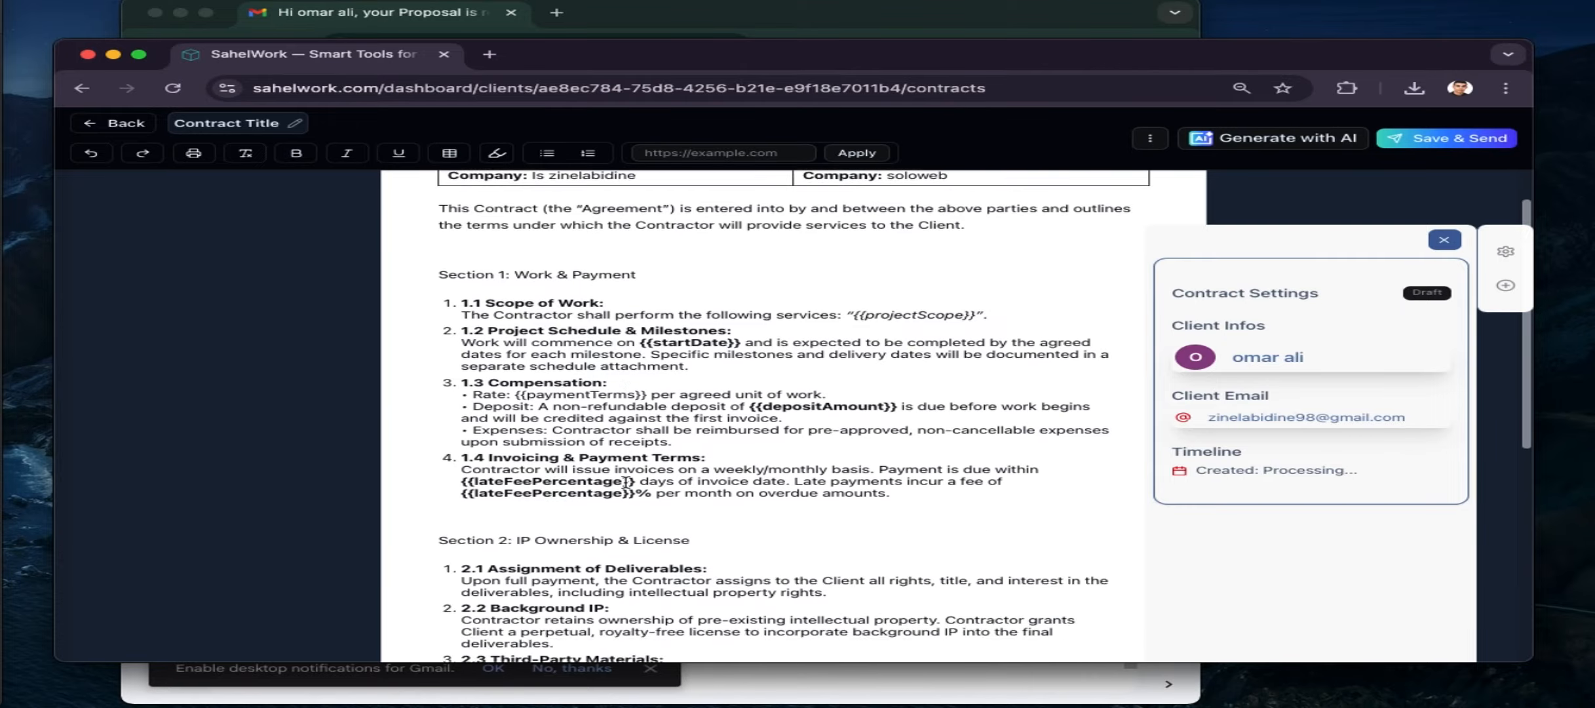
{"action": "scroll", "coordinate": [626, 482], "scroll_direction": "up", "scroll_amount": 15}
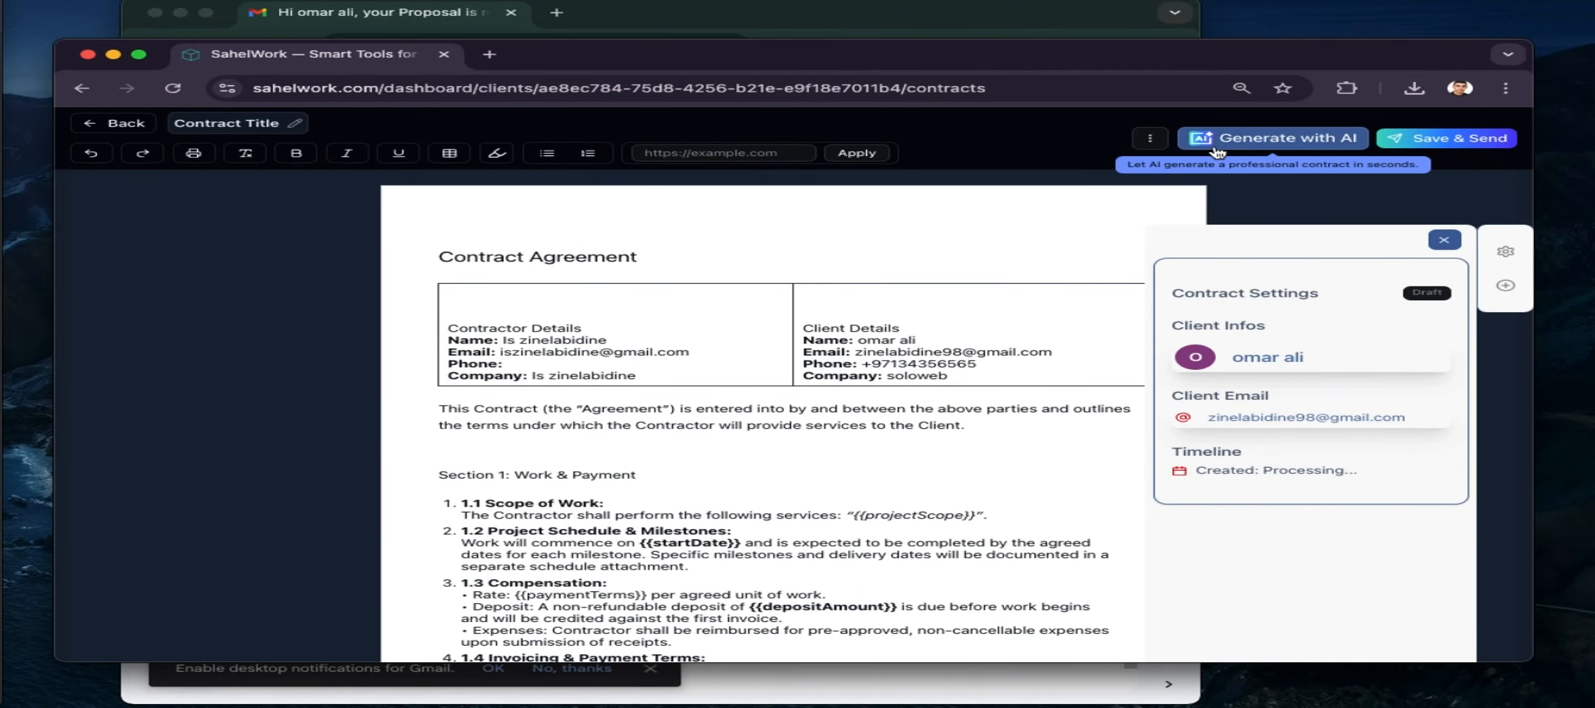
{"action": "left_click", "coordinate": [1237, 139]}
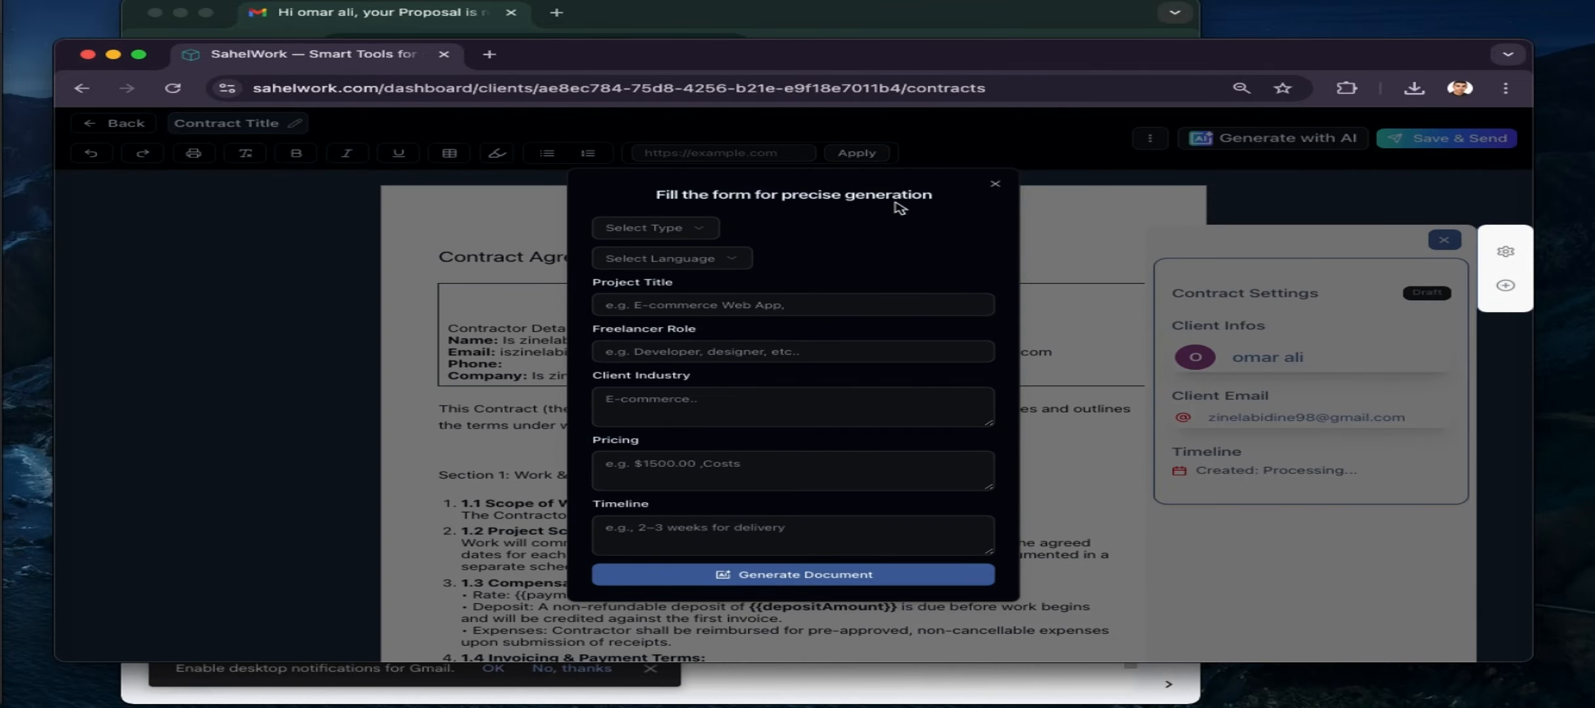
{"action": "left_click", "coordinate": [1000, 187]}
{"action": "scroll", "coordinate": [672, 329], "scroll_direction": "down", "scroll_amount": 5}
{"action": "scroll", "coordinate": [673, 329], "scroll_direction": "up", "scroll_amount": 6}
Highlight the contract title, parties table and first paragraph in yellow
{"action": "left_click_drag", "start_coordinate": [475, 249], "coordinate": [616, 423]}
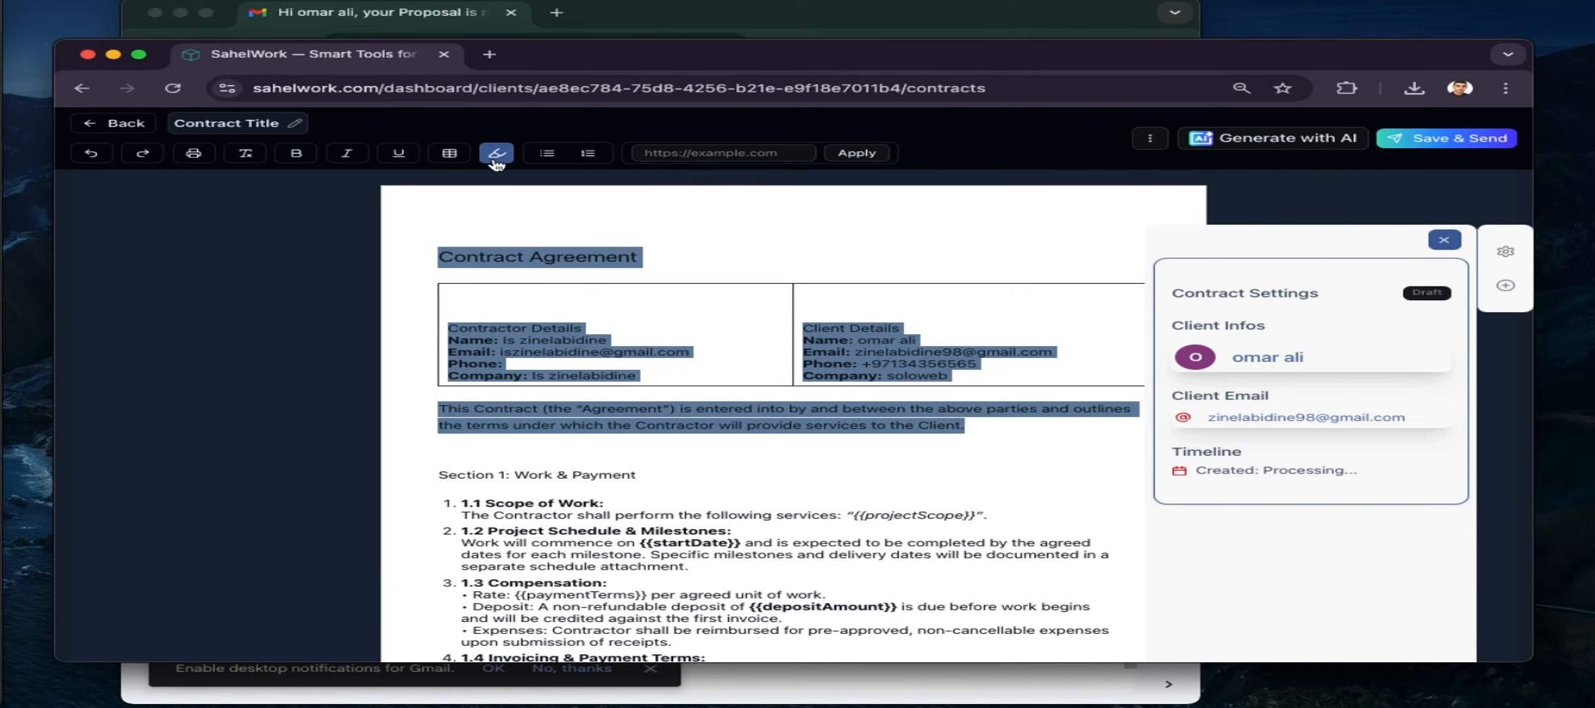
{"action": "left_click", "coordinate": [497, 153]}
{"action": "left_click", "coordinate": [666, 273]}
{"action": "left_click", "coordinate": [595, 438]}
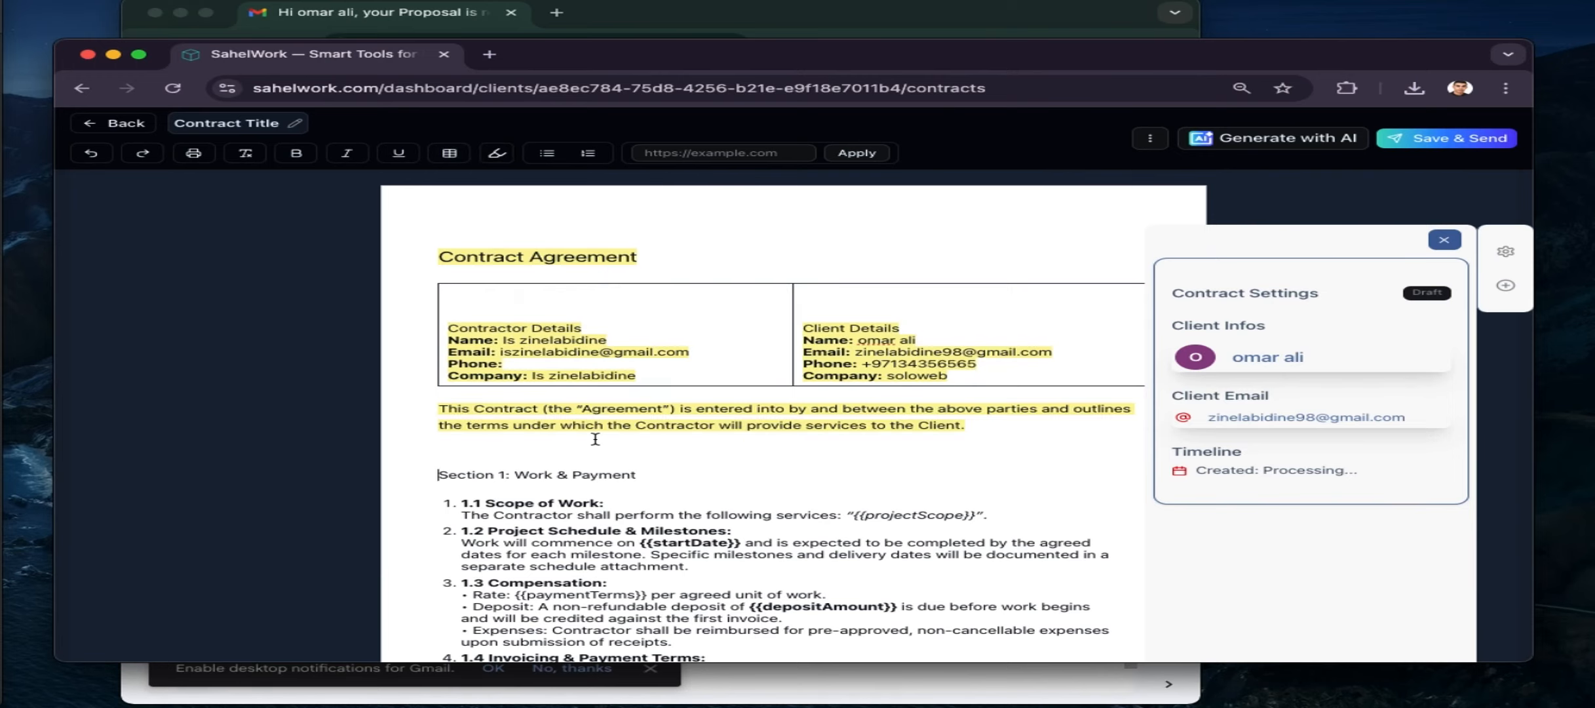
{"action": "scroll", "coordinate": [655, 459], "scroll_direction": "down", "scroll_amount": 3}
{"action": "scroll", "coordinate": [983, 393], "scroll_direction": "up", "scroll_amount": 3}
Retitle the contract 'car agency contract doc' and save it as a draft
{"action": "left_click", "coordinate": [295, 123]}
{"action": "key", "text": "Right"}
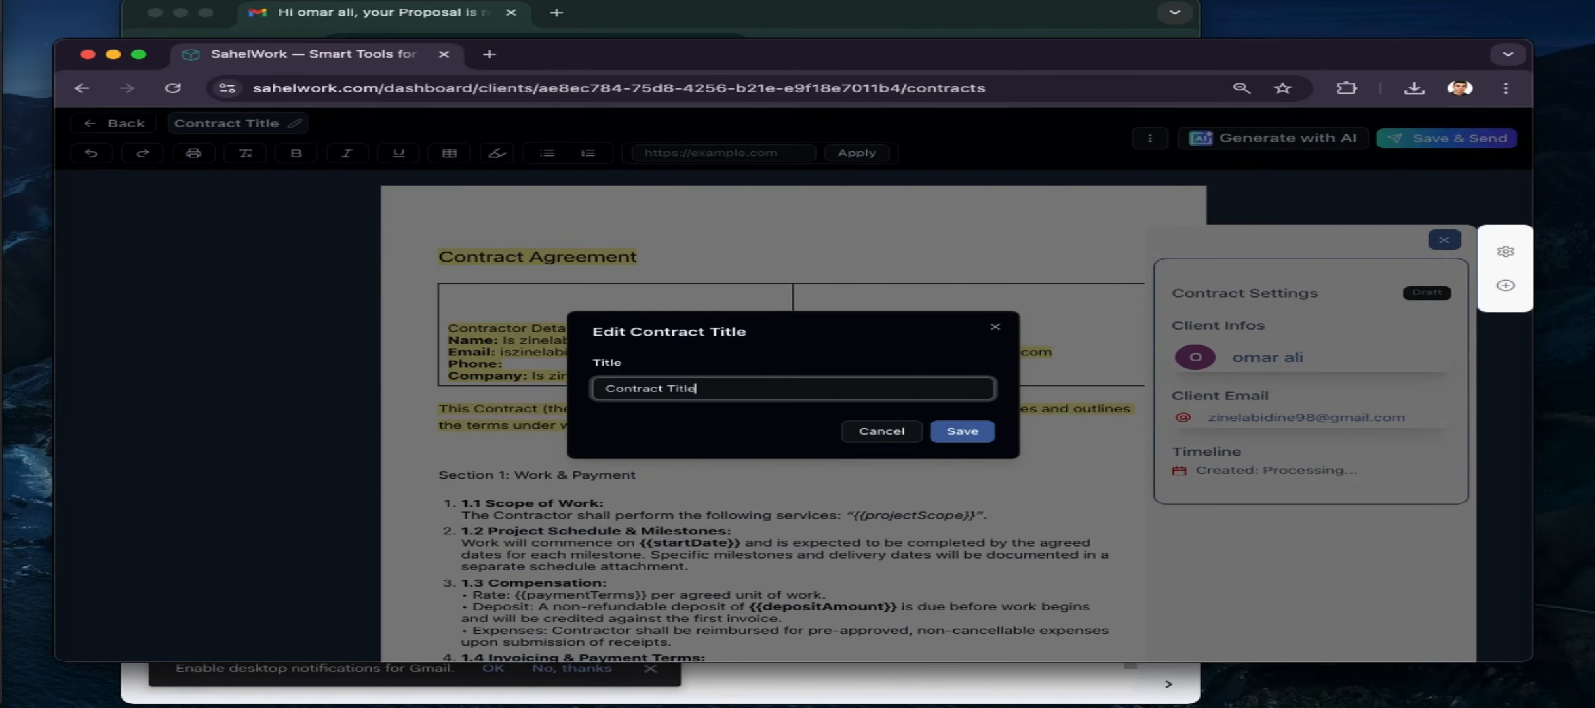
{"action": "key", "text": "super+a"}
{"action": "key", "text": "BackSpace"}
{"action": "type", "text": "ca"}
{"action": "left_click", "coordinate": [962, 430]}
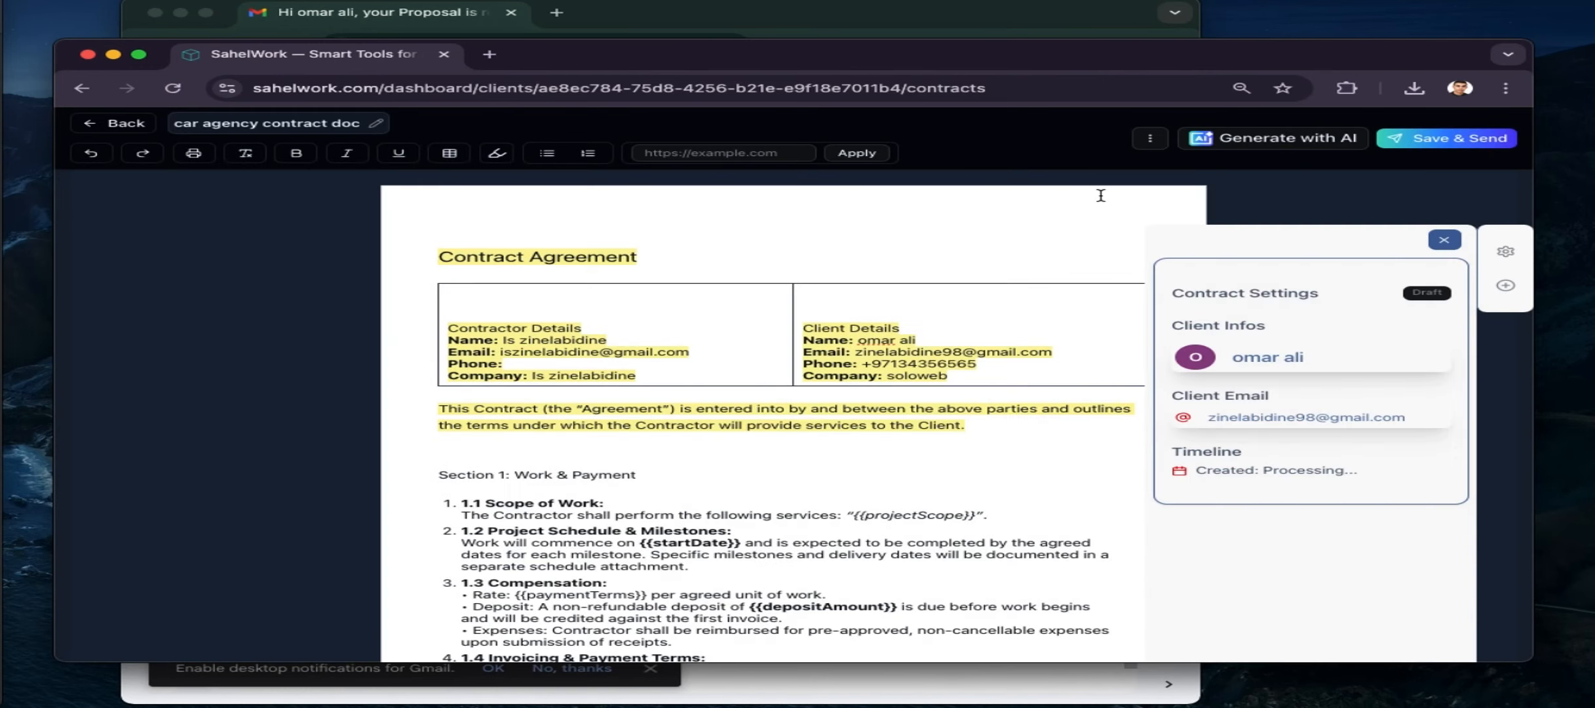
{"action": "left_click", "coordinate": [1153, 140]}
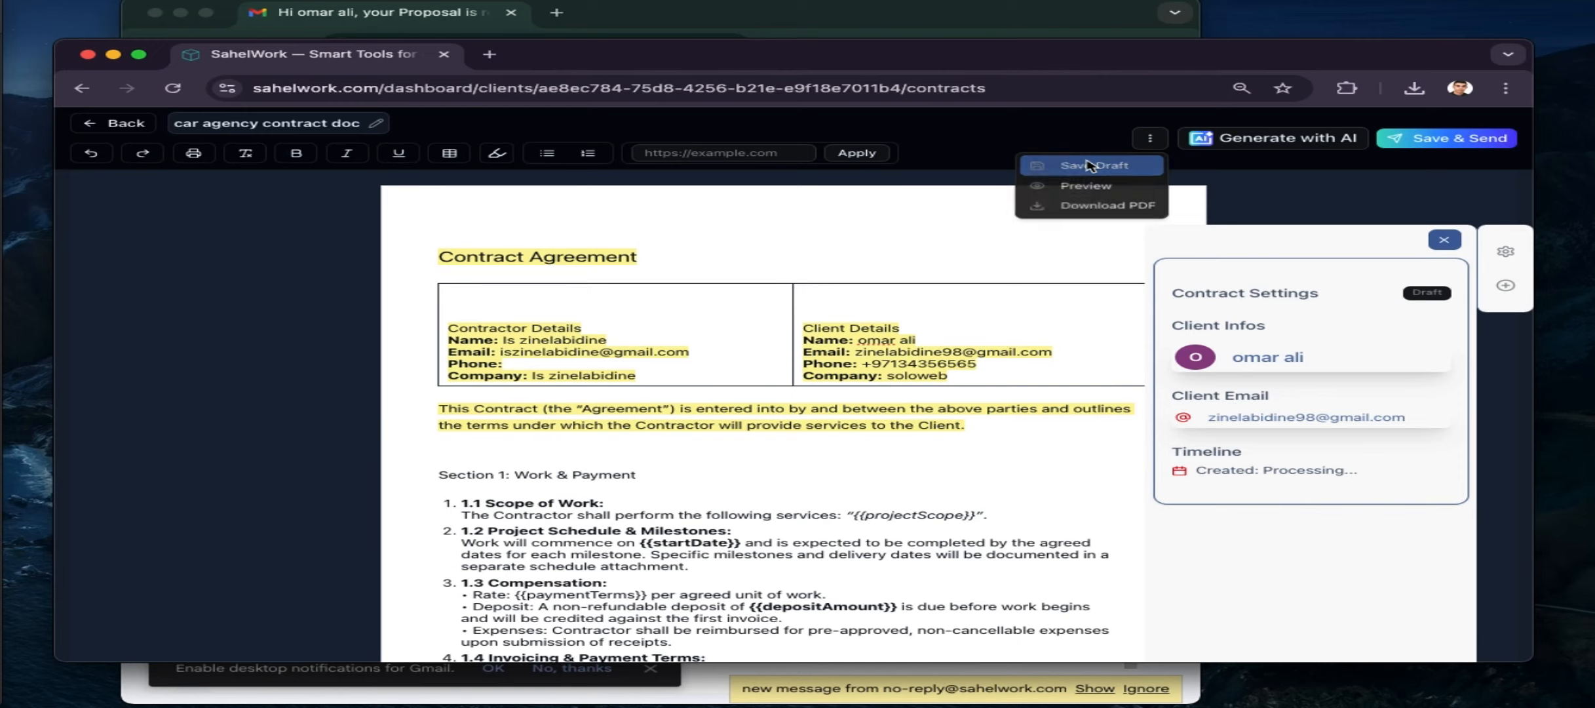
{"action": "left_click", "coordinate": [1091, 166]}
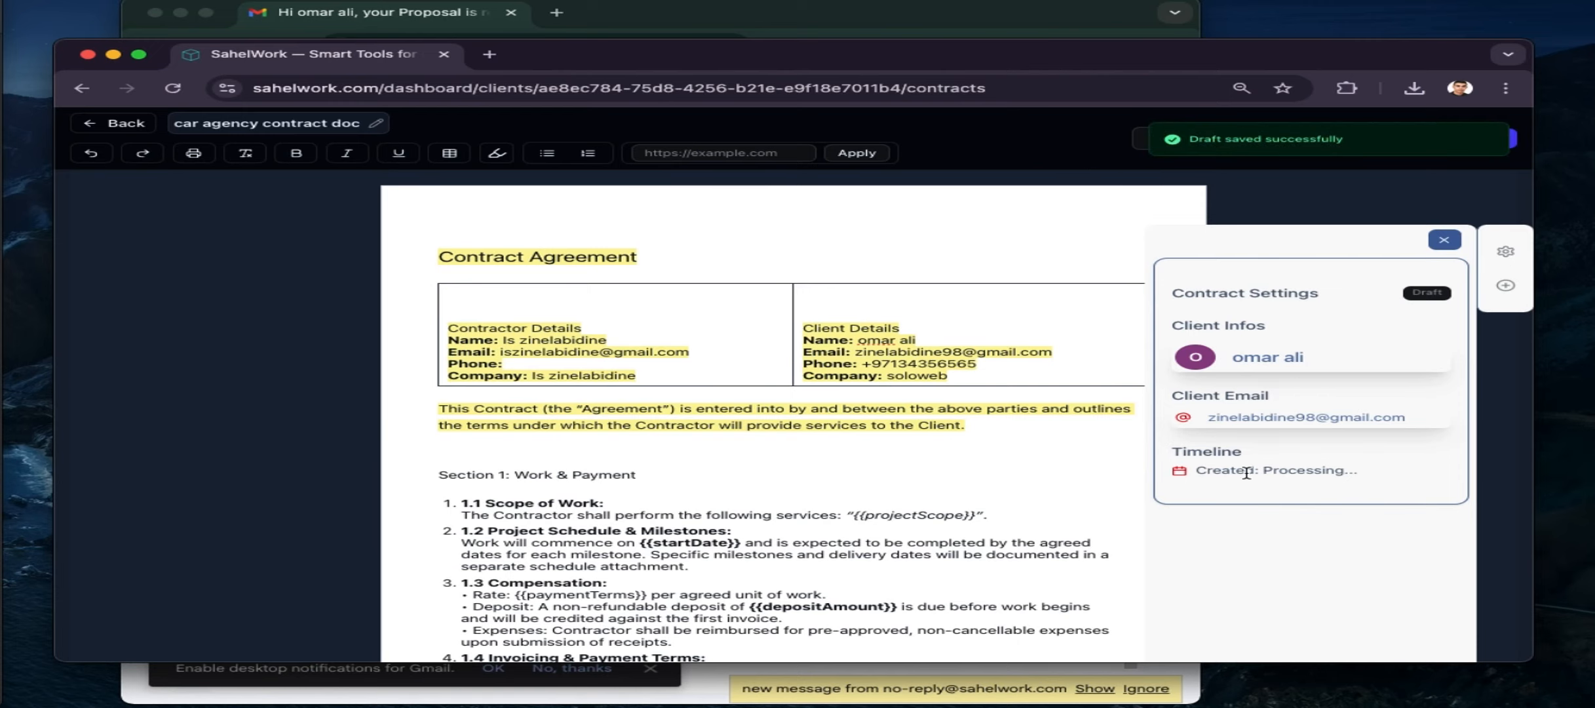
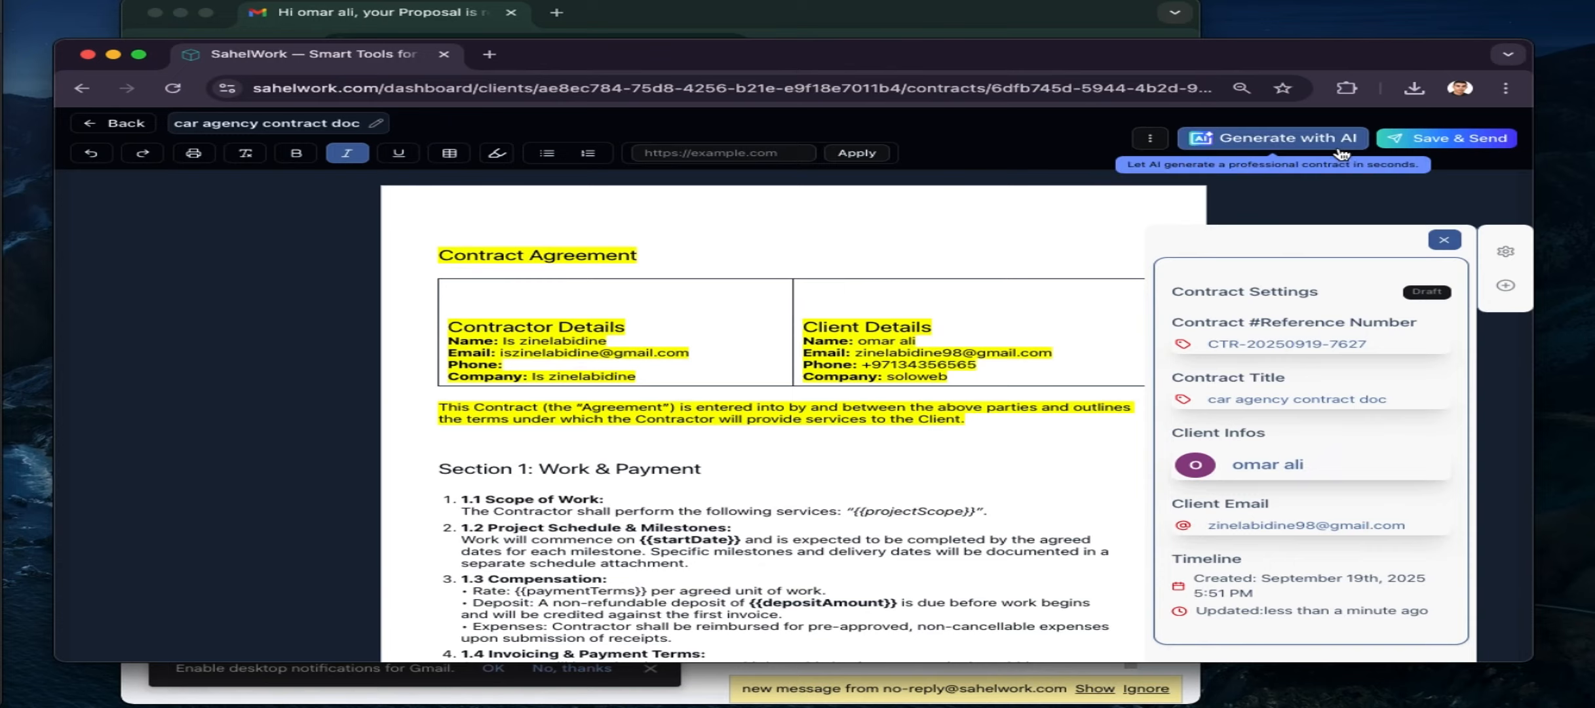
Save and send the 'car agency contract doc' to the client, then switch to Gmail
{"action": "scroll", "coordinate": [956, 378], "scroll_direction": "down", "scroll_amount": 10}
{"action": "scroll", "coordinate": [956, 379], "scroll_direction": "up", "scroll_amount": 10}
{"action": "left_click", "coordinate": [1439, 139]}
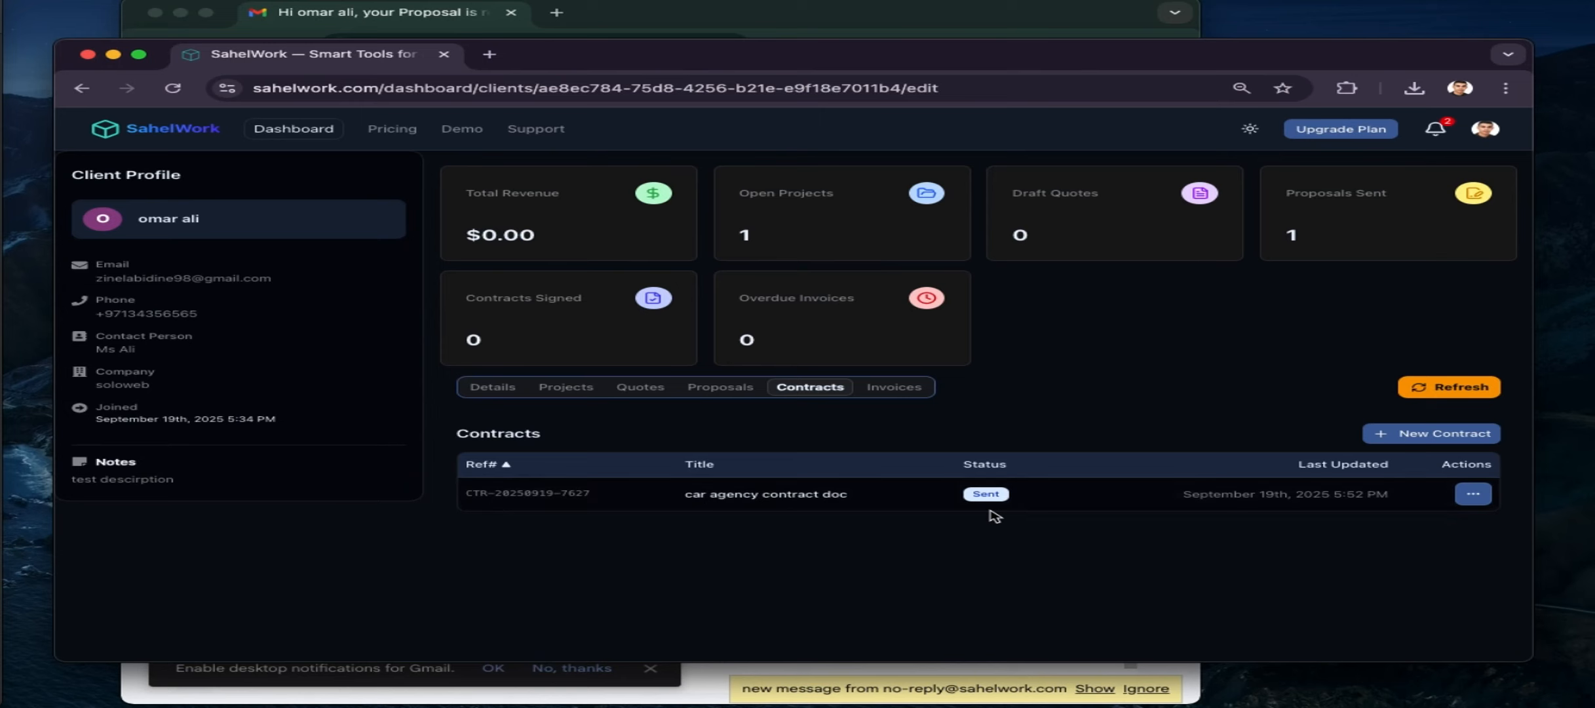
{"action": "left_click", "coordinate": [679, 8]}
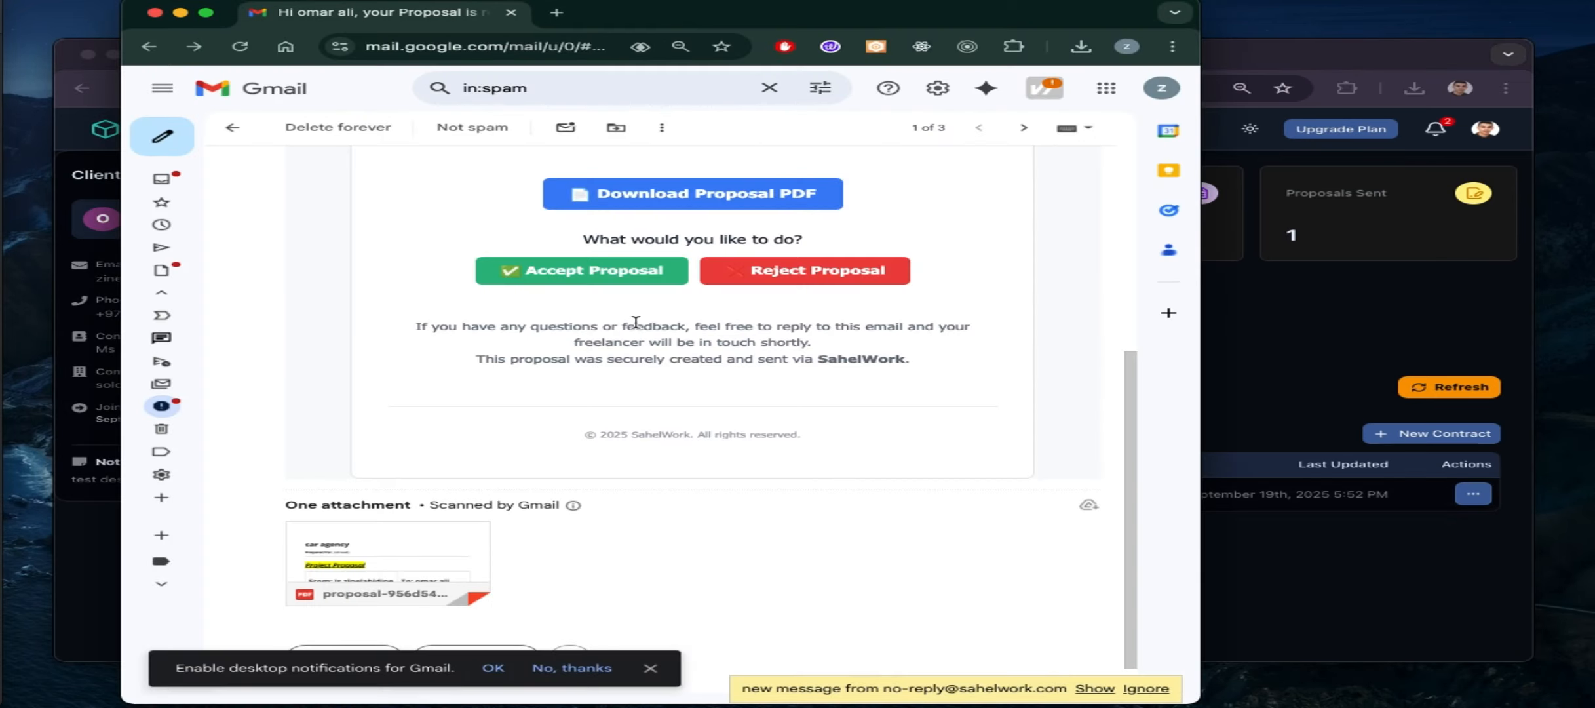
Open the 'your Contract is ready' email and follow its Review & Sign Contract link
{"action": "left_click", "coordinate": [235, 129]}
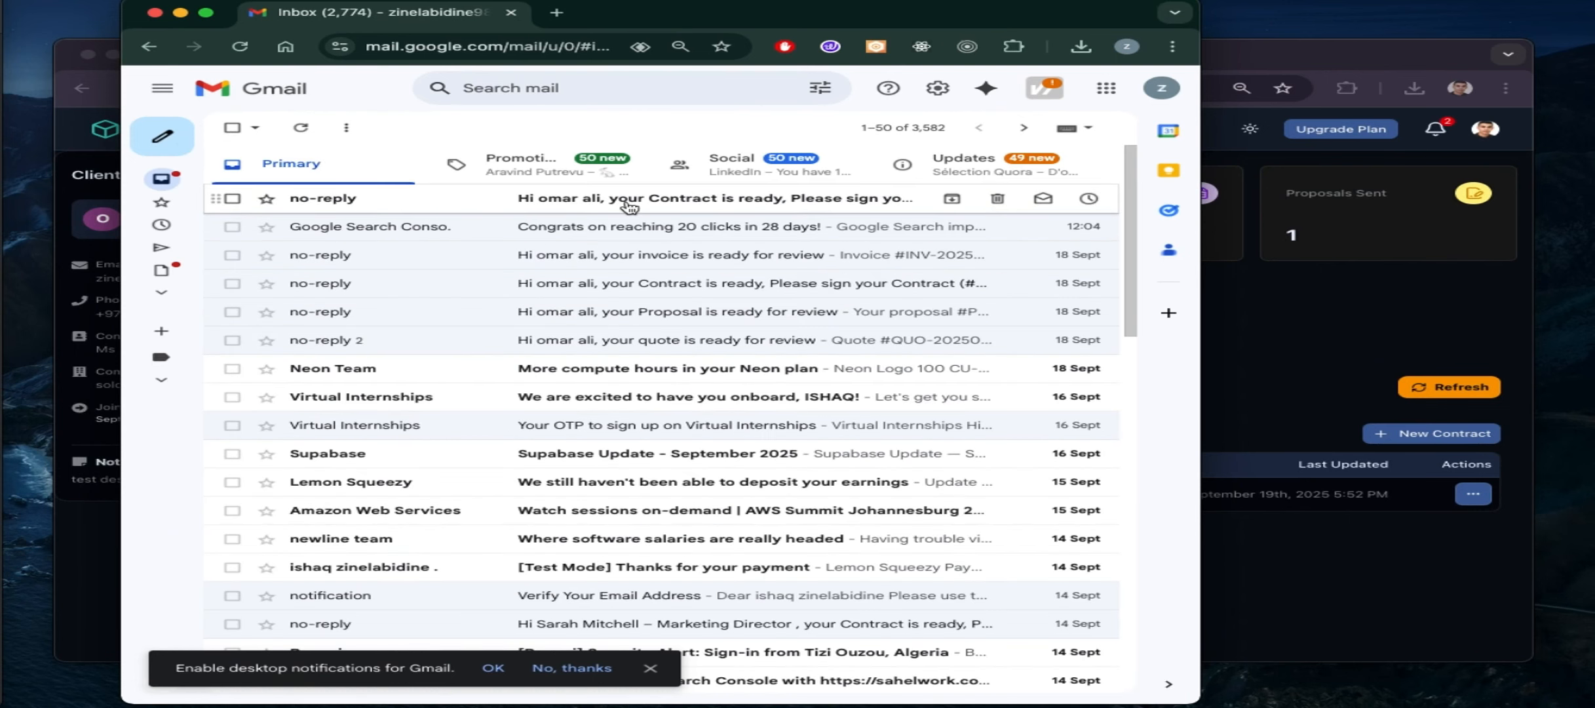
{"action": "left_click", "coordinate": [629, 206]}
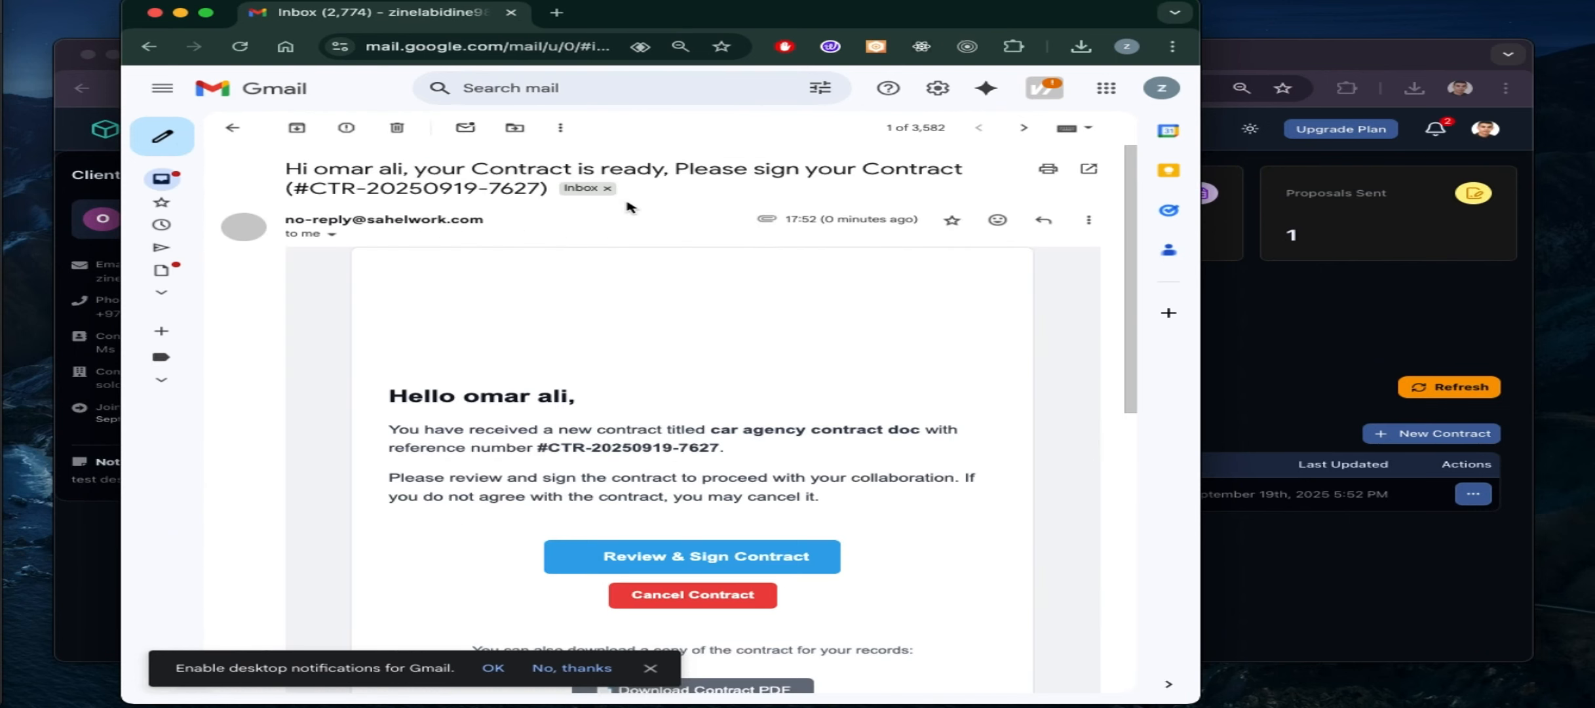
{"action": "scroll", "coordinate": [583, 387], "scroll_direction": "down", "scroll_amount": 3}
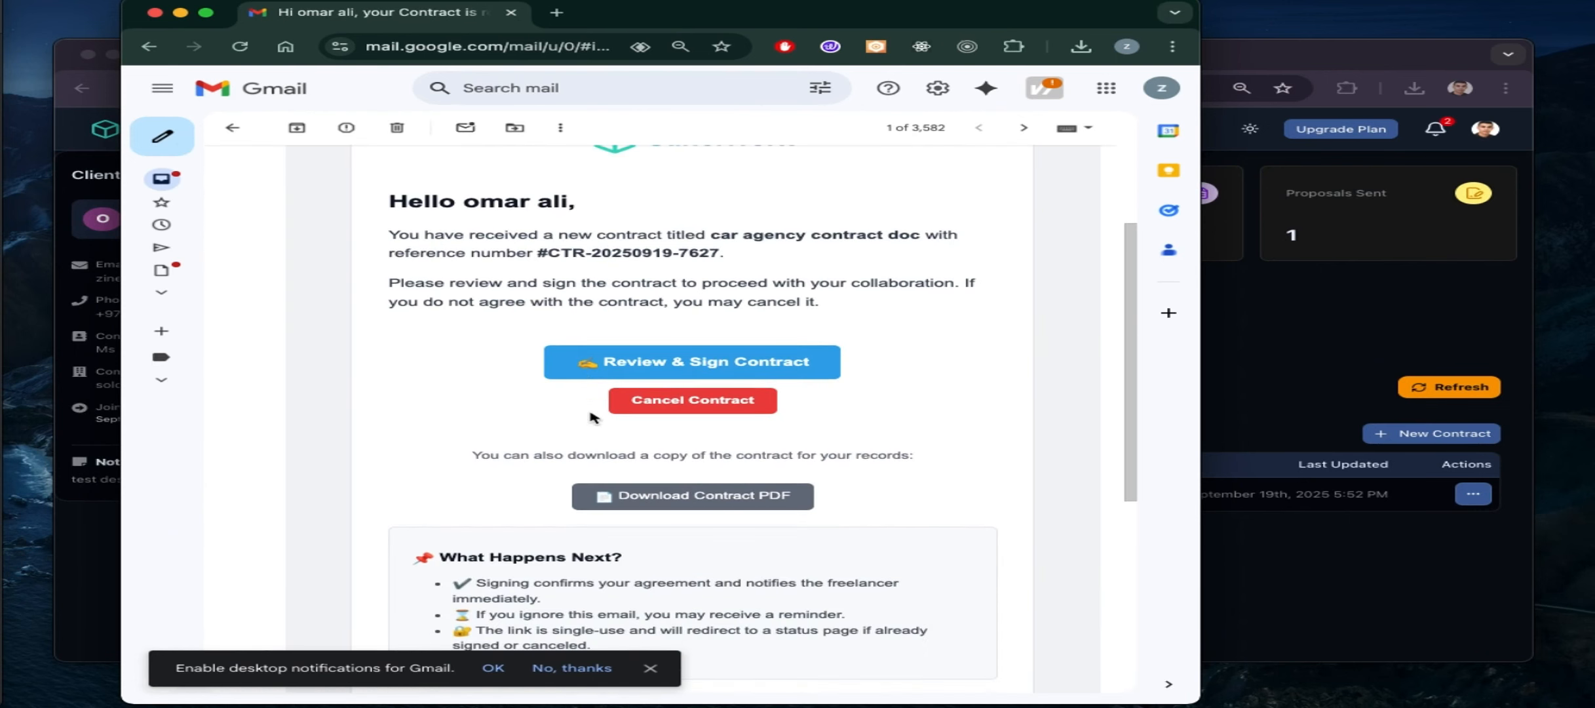
{"action": "scroll", "coordinate": [577, 488], "scroll_direction": "down", "scroll_amount": 5}
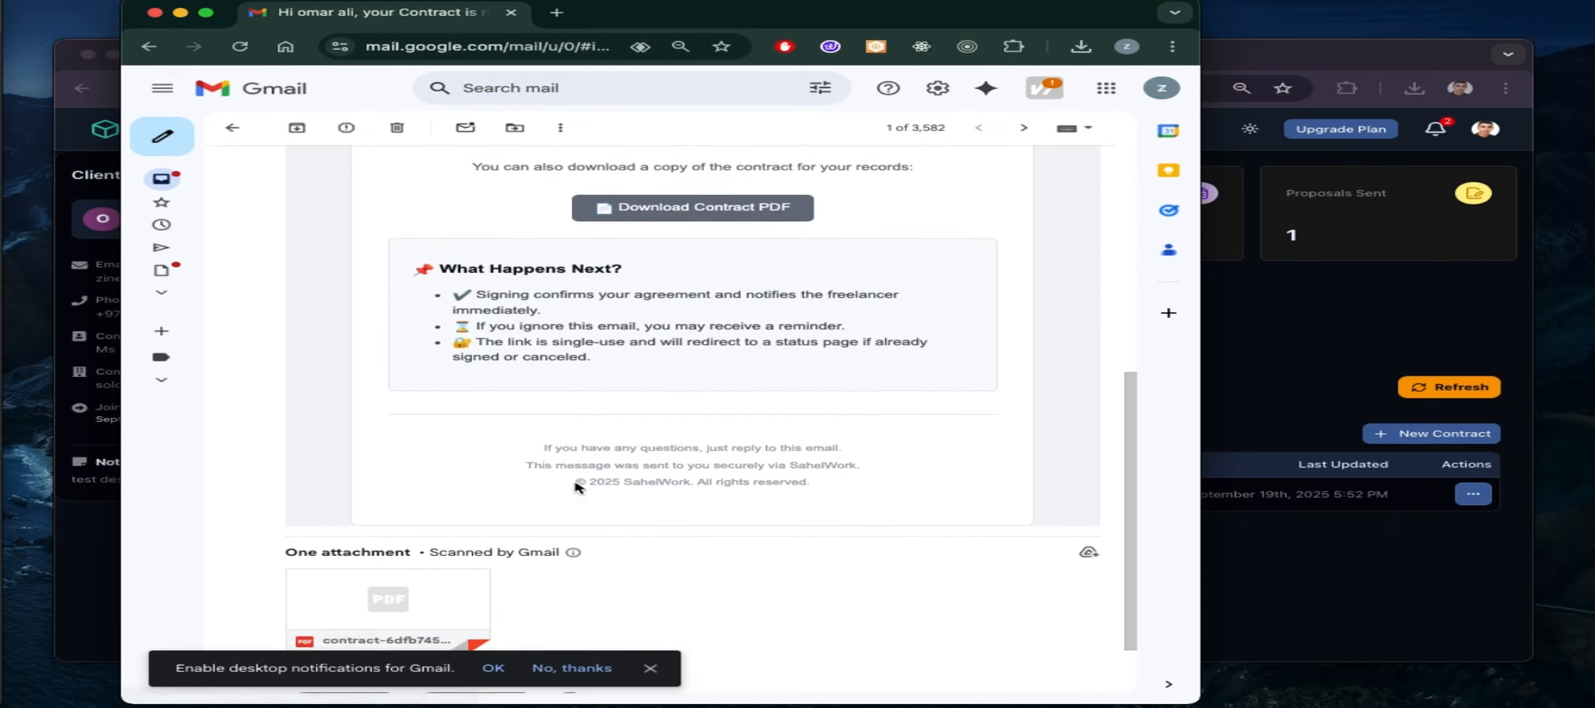
{"action": "scroll", "coordinate": [576, 486], "scroll_direction": "up", "scroll_amount": 3}
{"action": "scroll", "coordinate": [577, 488], "scroll_direction": "up", "scroll_amount": 1}
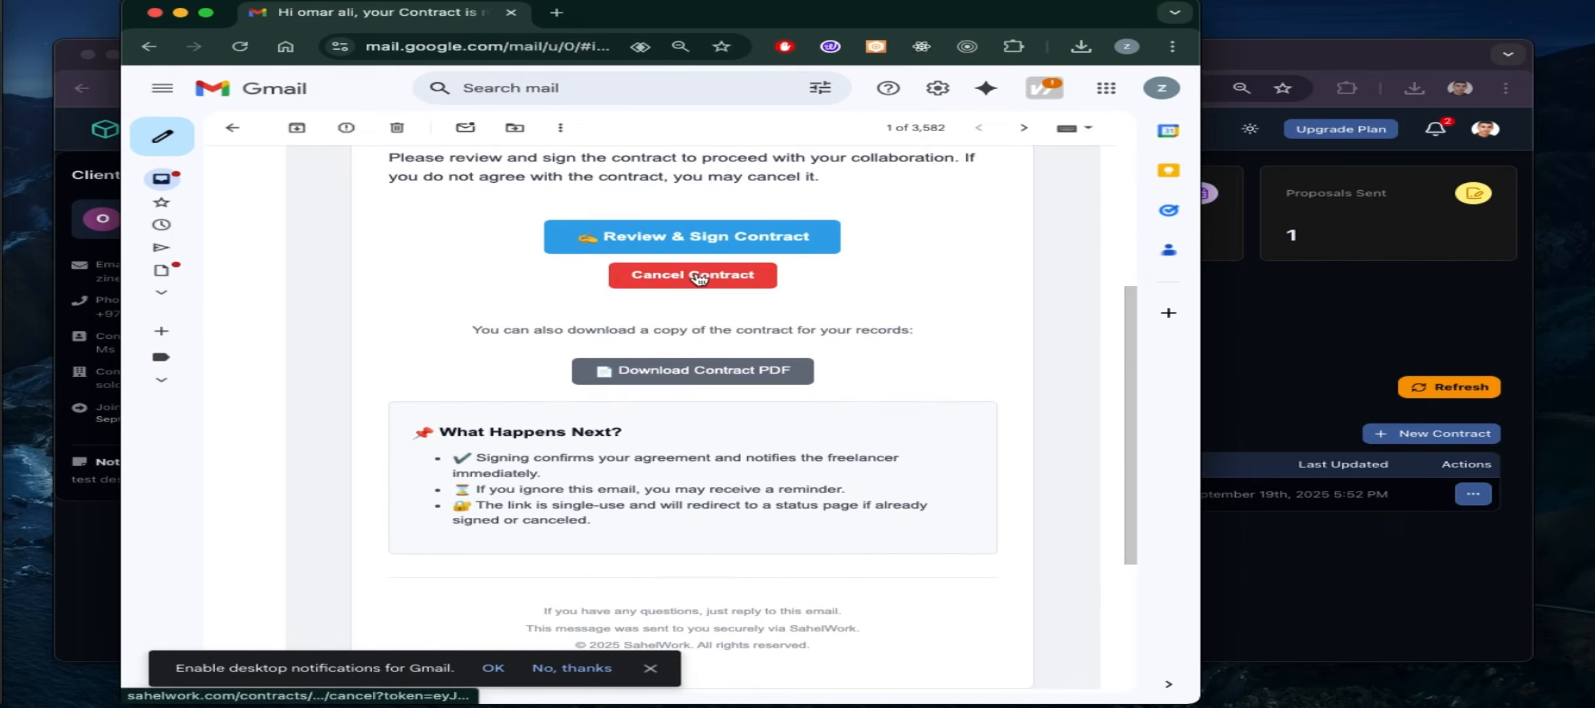
{"action": "left_click", "coordinate": [718, 238]}
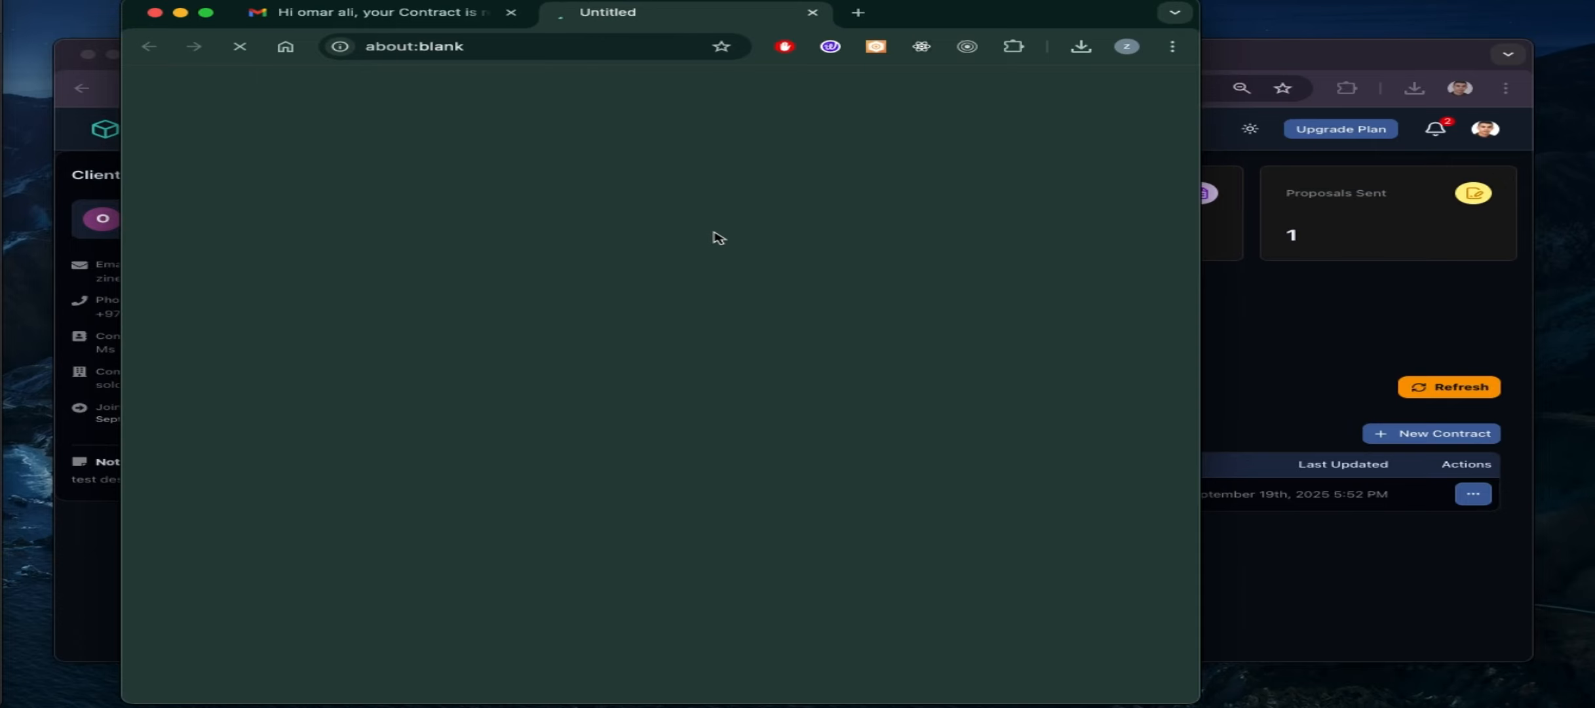
Draw the client's signature, submit the signed contract, and download the signed PDF
{"action": "scroll", "coordinate": [619, 444], "scroll_direction": "down", "scroll_amount": 1}
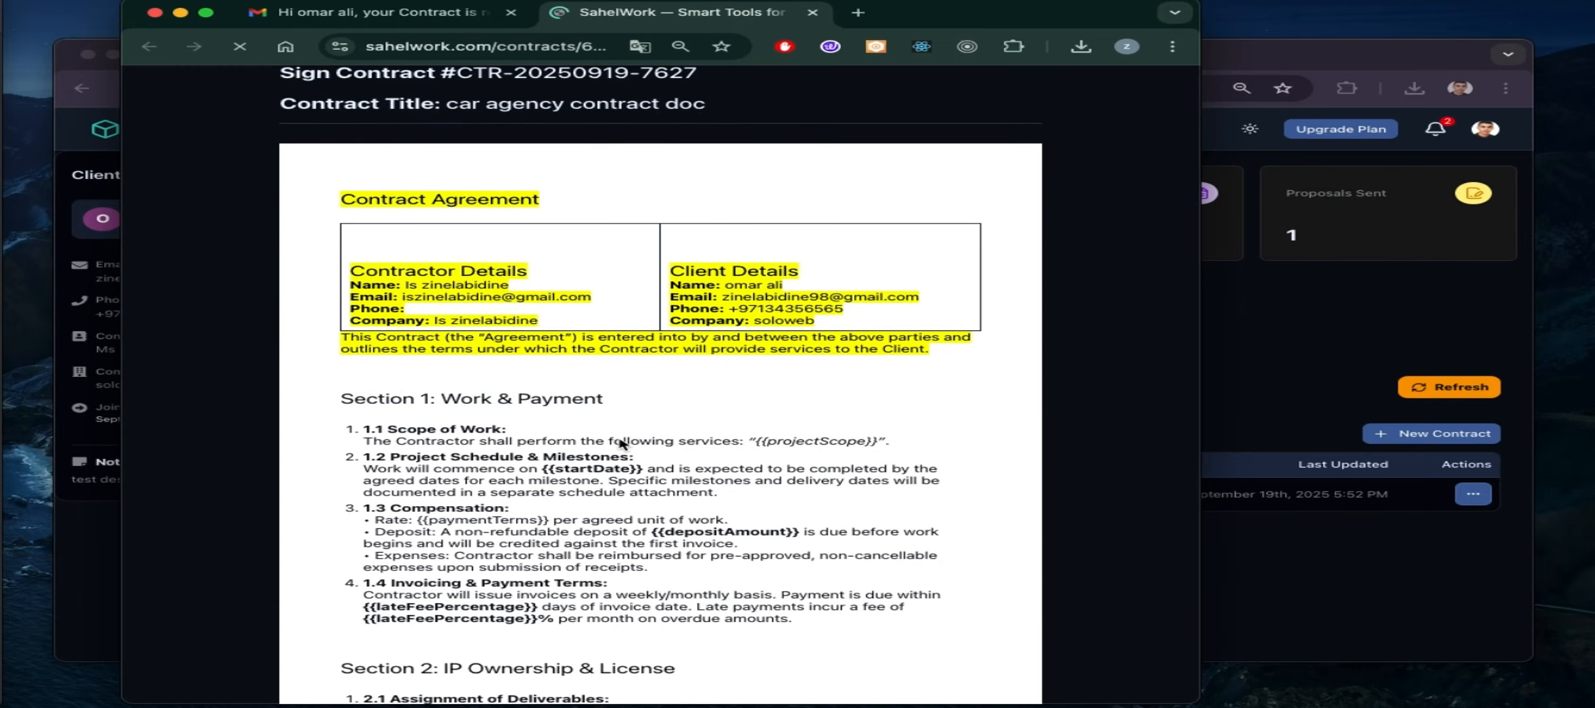
{"action": "scroll", "coordinate": [619, 437], "scroll_direction": "down", "scroll_amount": 9}
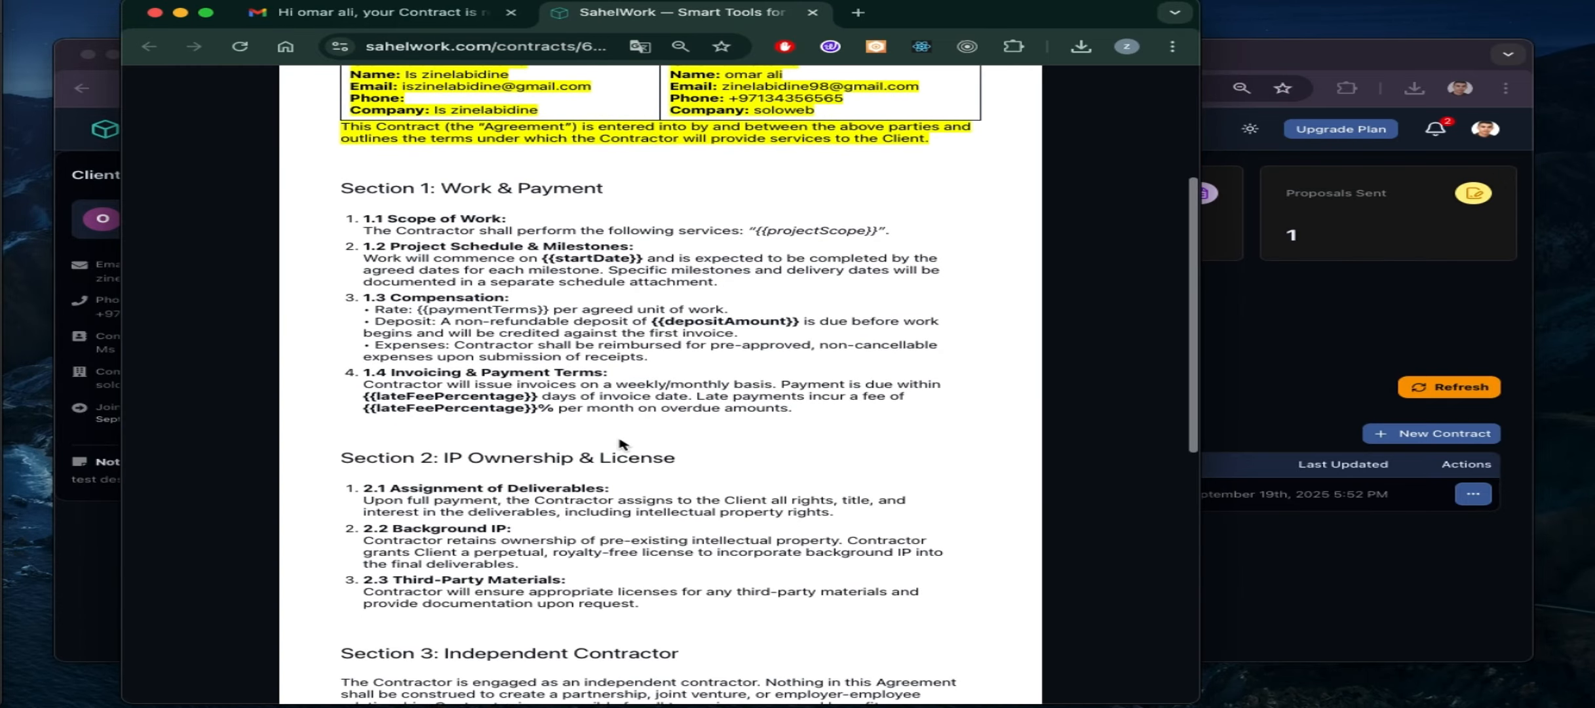
{"action": "scroll", "coordinate": [620, 439], "scroll_direction": "down", "scroll_amount": 4}
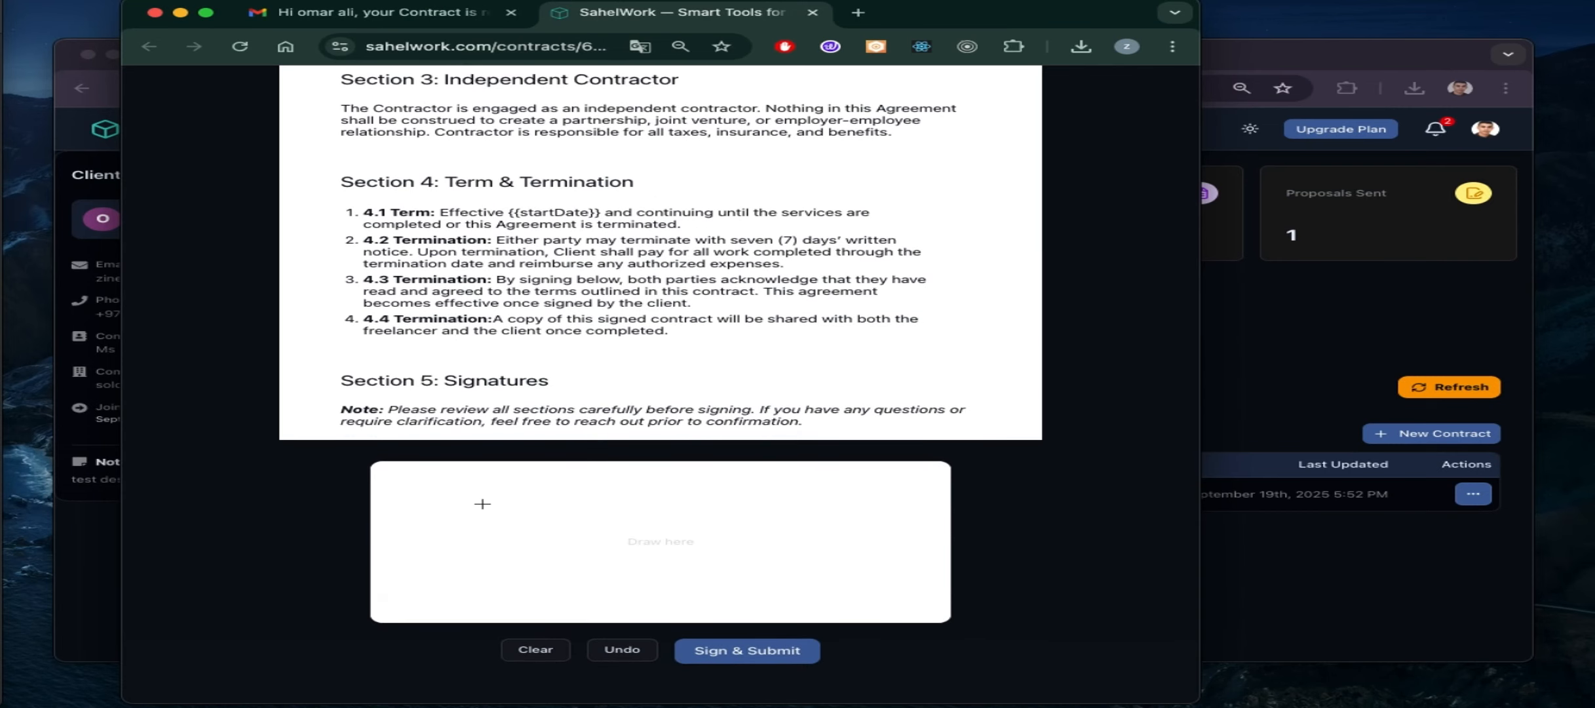
{"action": "mouse_move", "coordinate": [472, 550]}
{"action": "left_mouse_down"}
{"action": "mouse_move", "coordinate": [486, 476]}
{"action": "mouse_move", "coordinate": [498, 580]}
{"action": "mouse_move", "coordinate": [665, 526]}
{"action": "mouse_move", "coordinate": [743, 547]}
{"action": "mouse_move", "coordinate": [563, 617]}
{"action": "mouse_move", "coordinate": [743, 599]}
{"action": "left_mouse_up"}
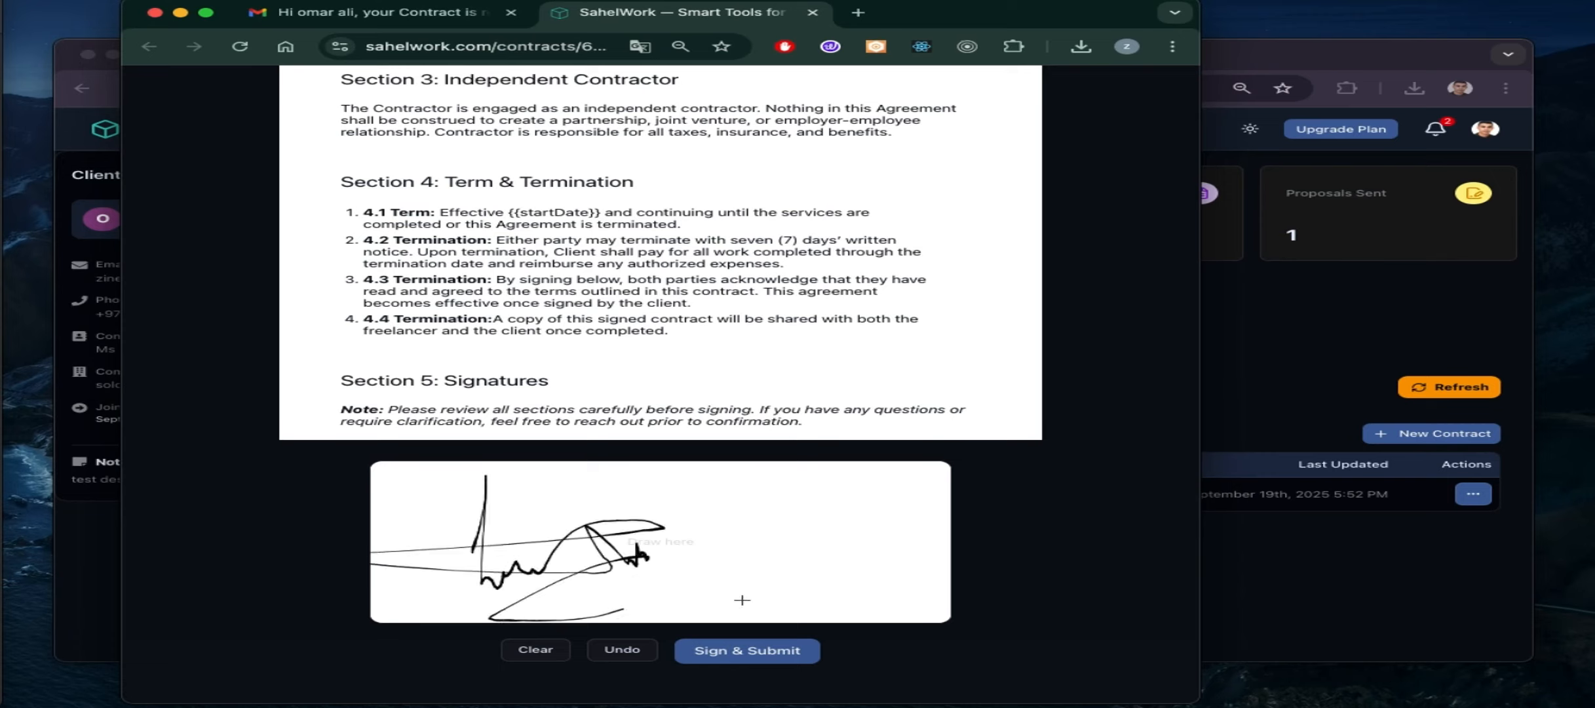
{"action": "left_click", "coordinate": [735, 662]}
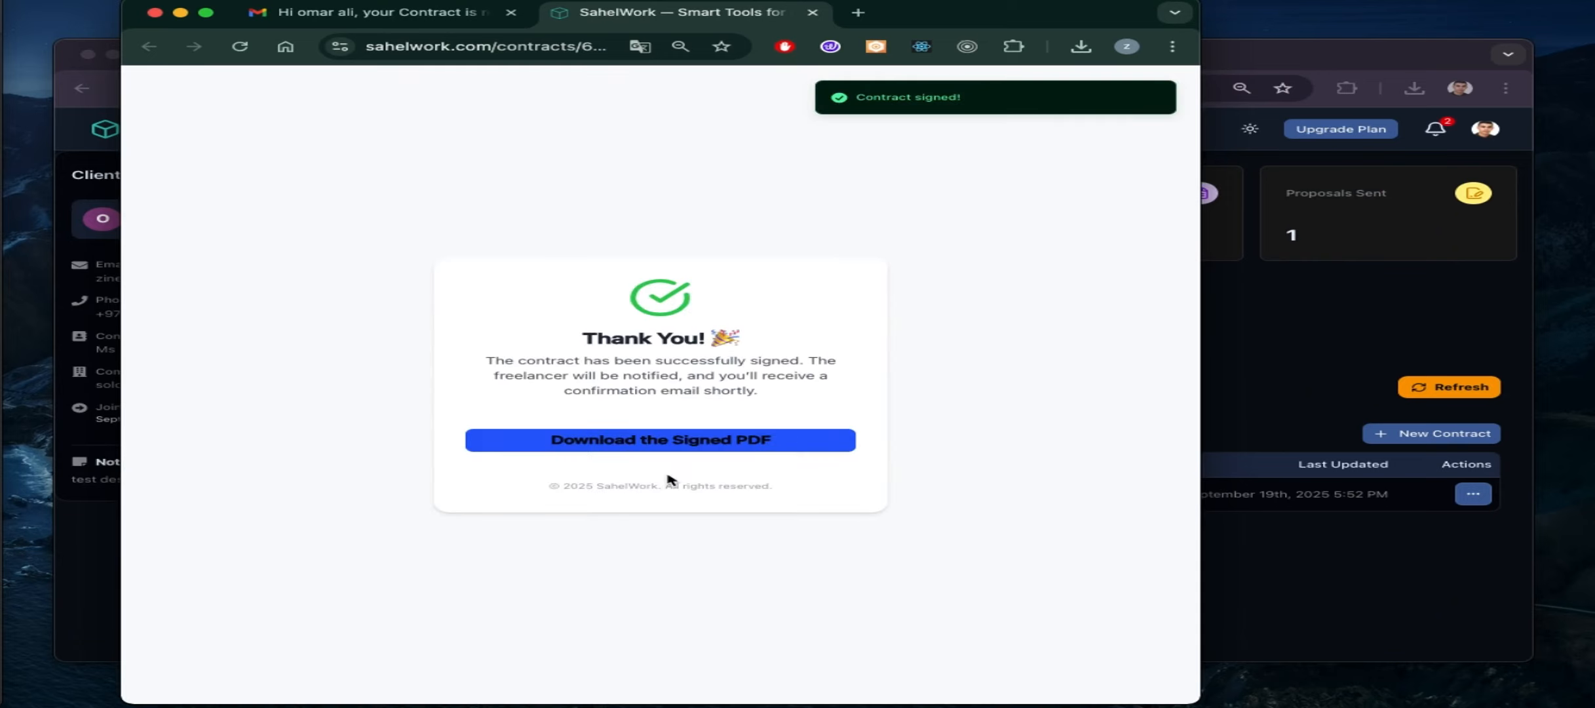
{"action": "left_click", "coordinate": [700, 441]}
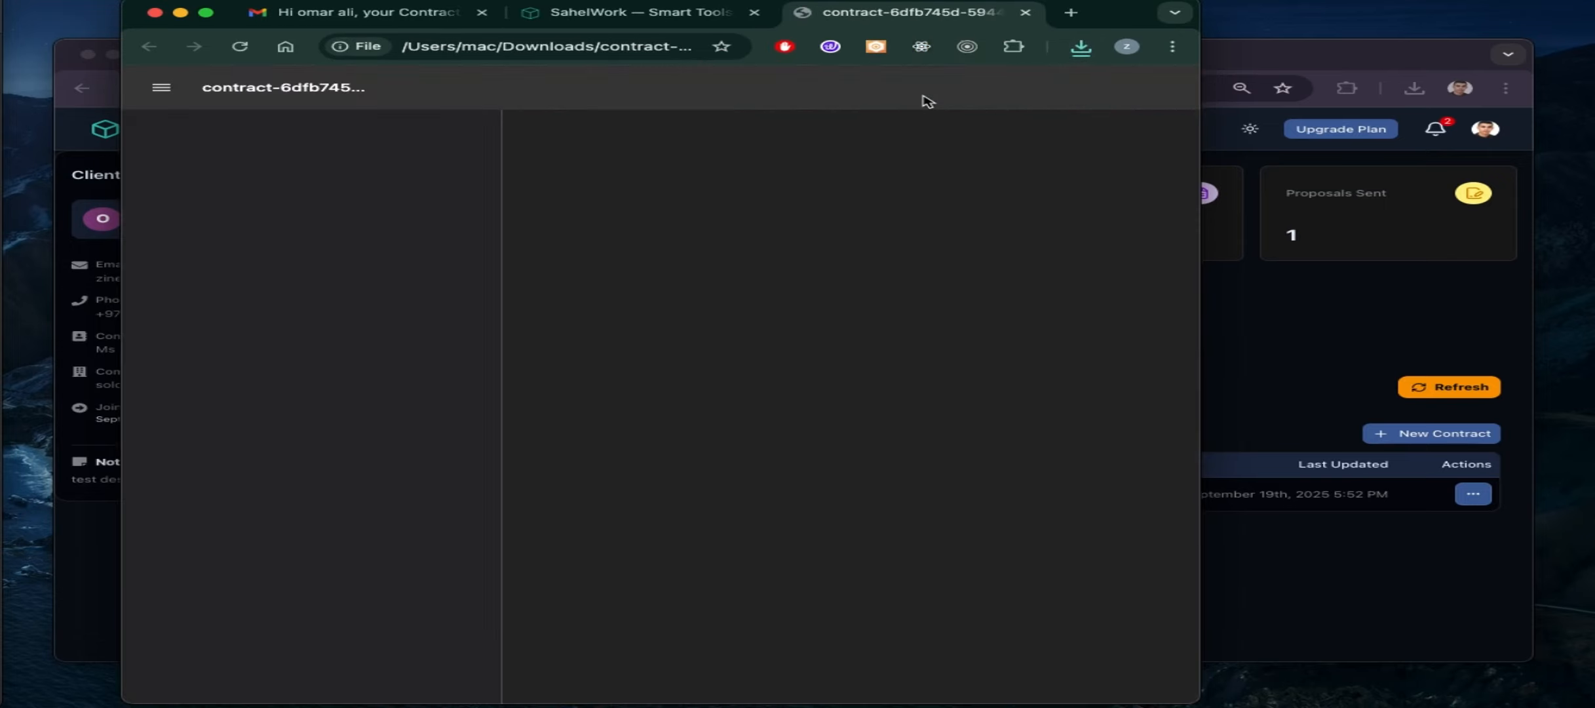
Check the page-3 signature dated September 19th, 2025 in the signed PDF, then close it
{"action": "scroll", "coordinate": [774, 411], "scroll_direction": "down", "scroll_amount": 6}
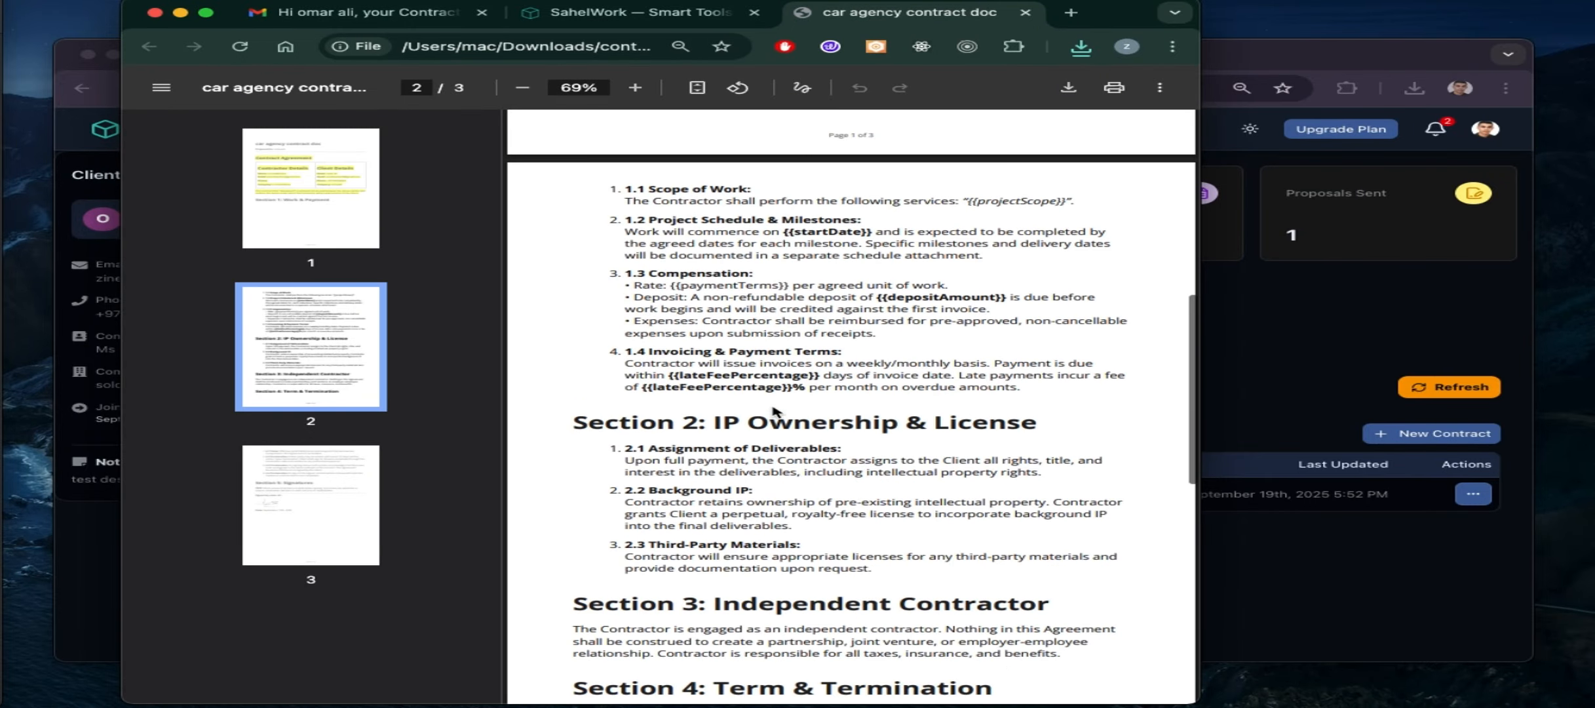
{"action": "scroll", "coordinate": [773, 411], "scroll_direction": "up", "scroll_amount": 5}
{"action": "scroll", "coordinate": [774, 411], "scroll_direction": "down", "scroll_amount": 15}
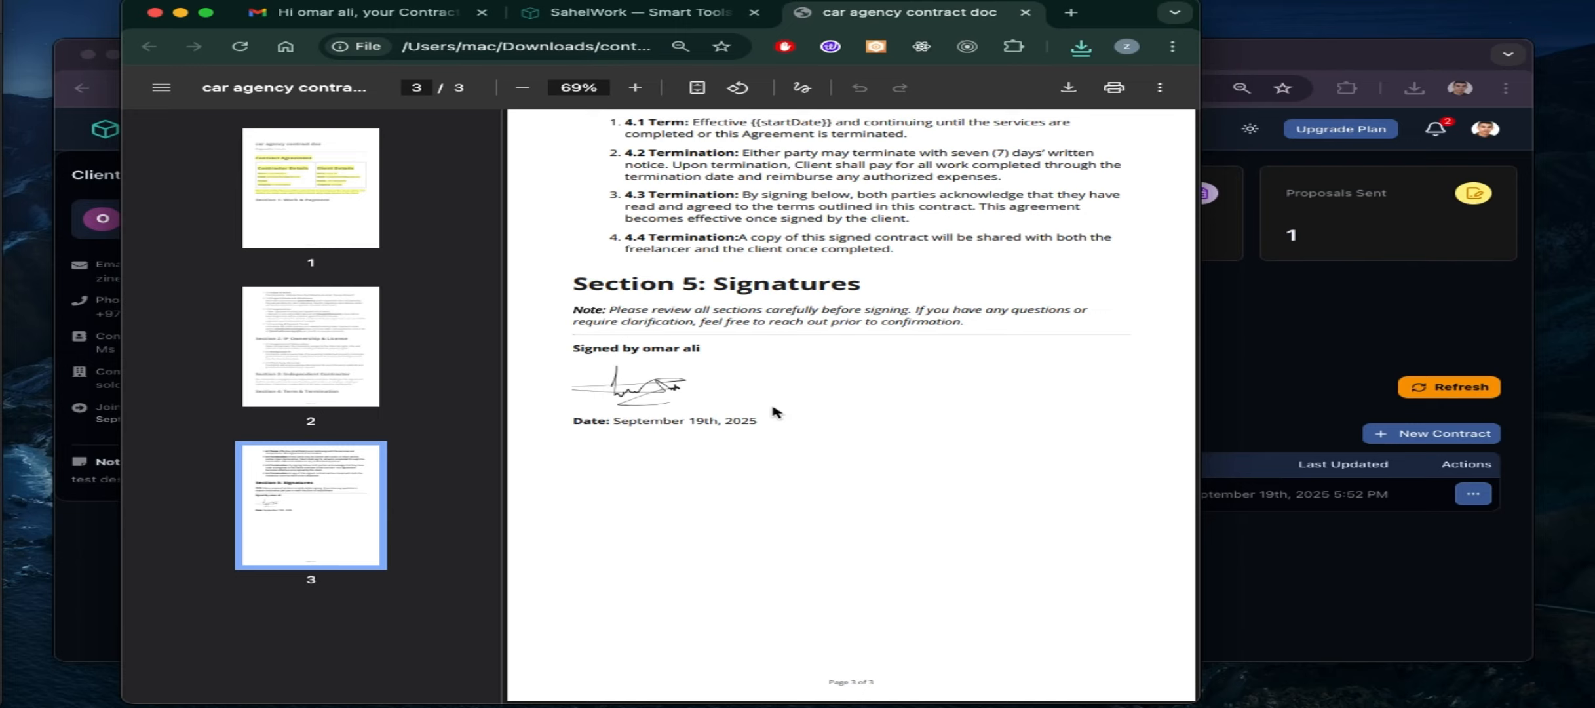
{"action": "scroll", "coordinate": [777, 412], "scroll_direction": "up", "scroll_amount": 3}
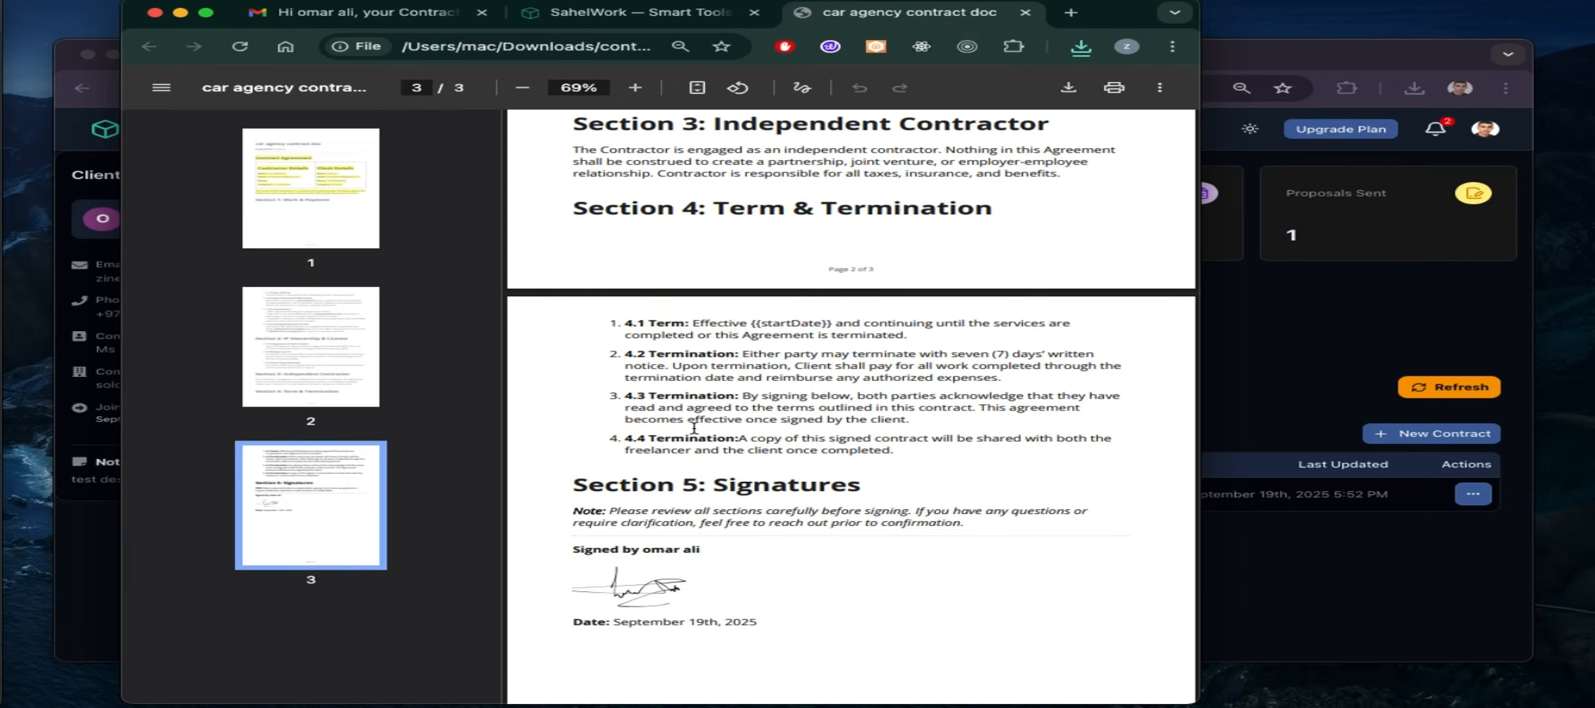
{"action": "scroll", "coordinate": [743, 417], "scroll_direction": "up", "scroll_amount": 15}
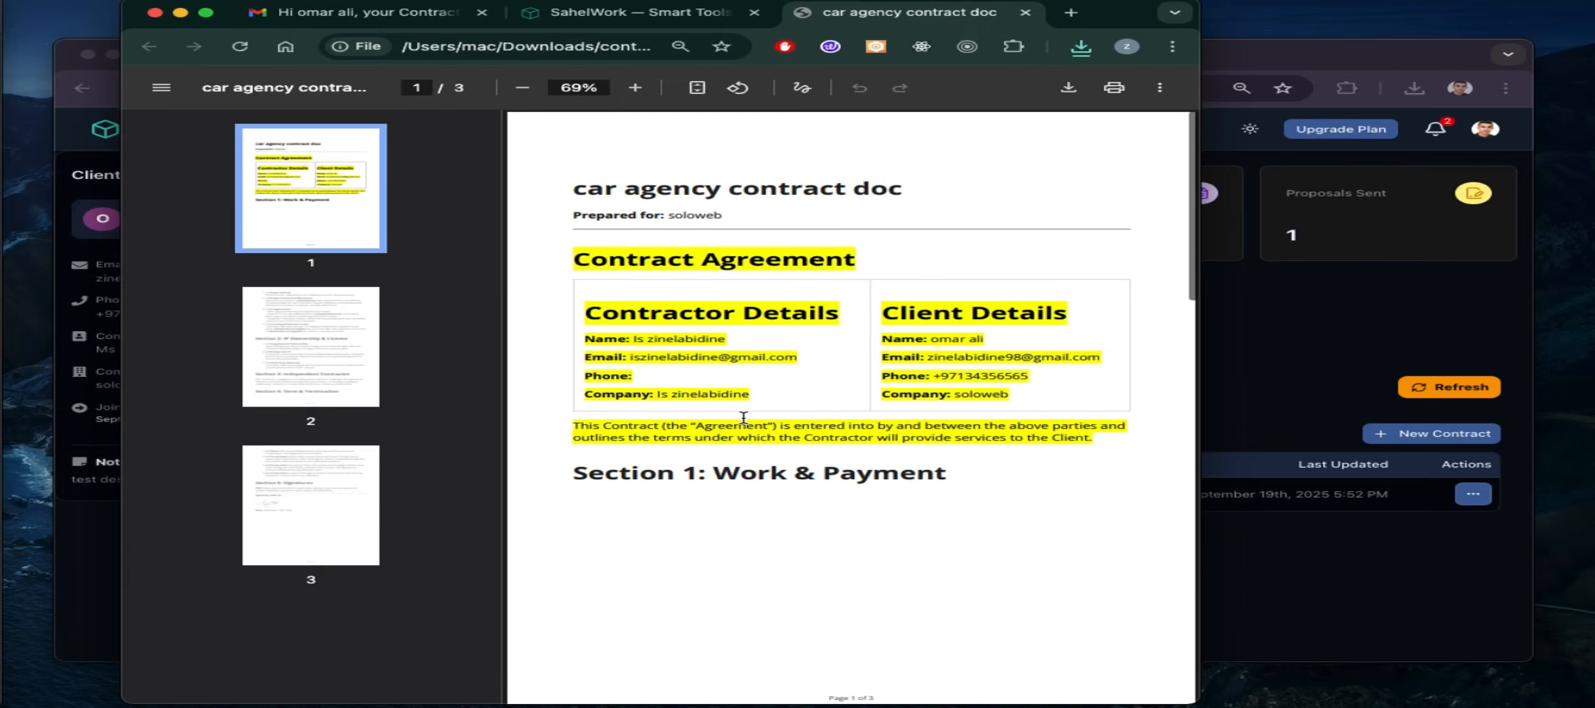
{"action": "left_click", "coordinate": [1026, 12]}
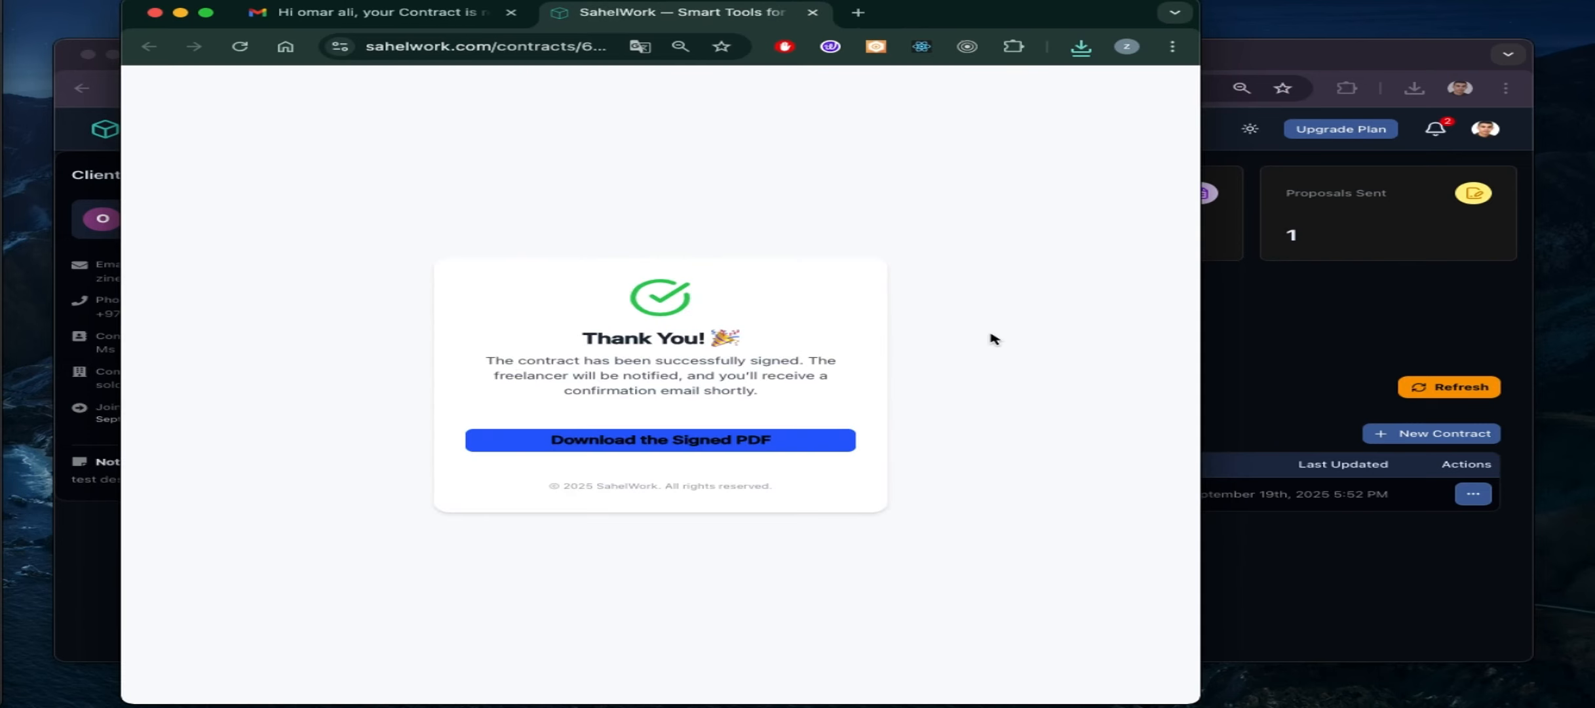
Refresh the client's contracts to confirm the contract is Signed and open its preview
{"action": "left_click", "coordinate": [813, 12]}
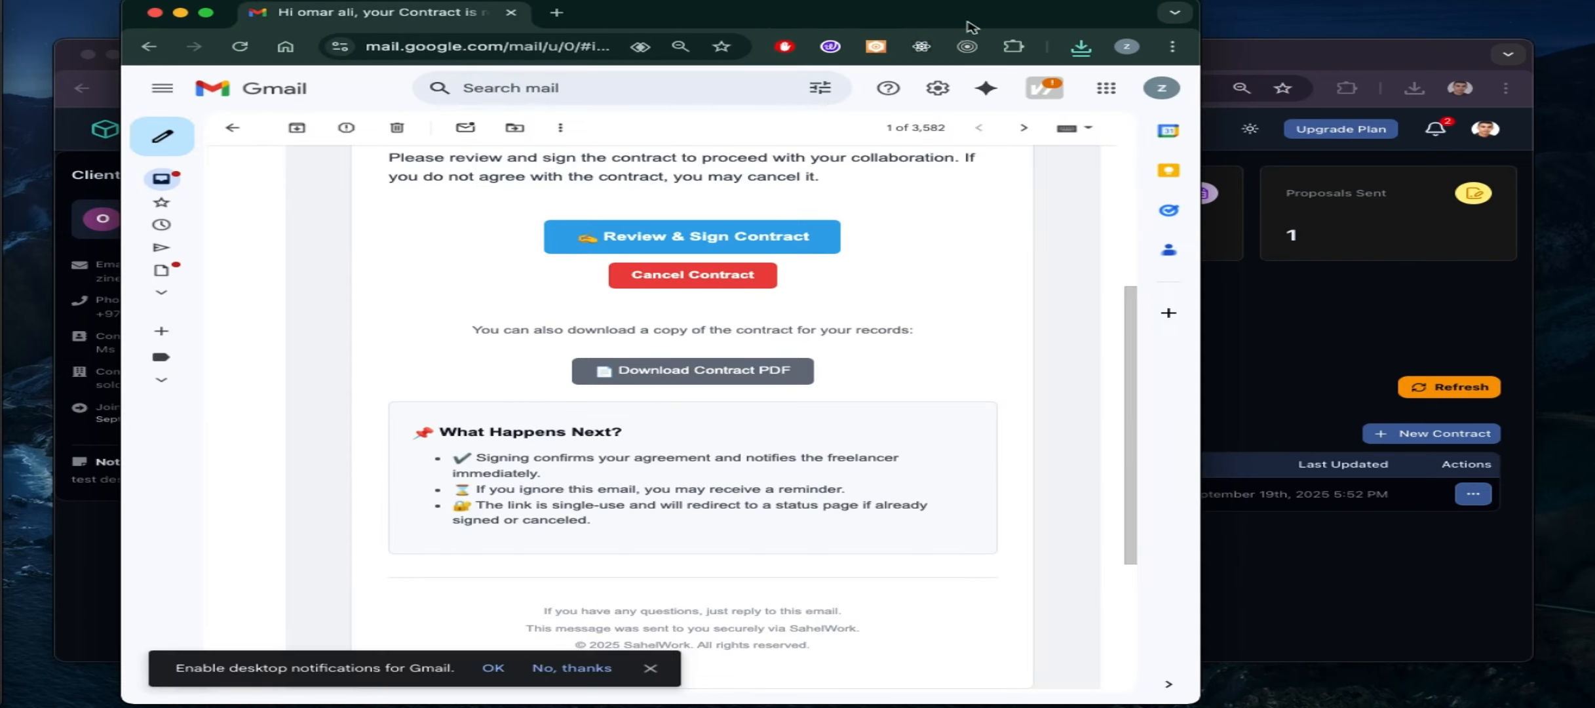
{"action": "left_click", "coordinate": [1246, 63]}
{"action": "left_click", "coordinate": [1467, 393]}
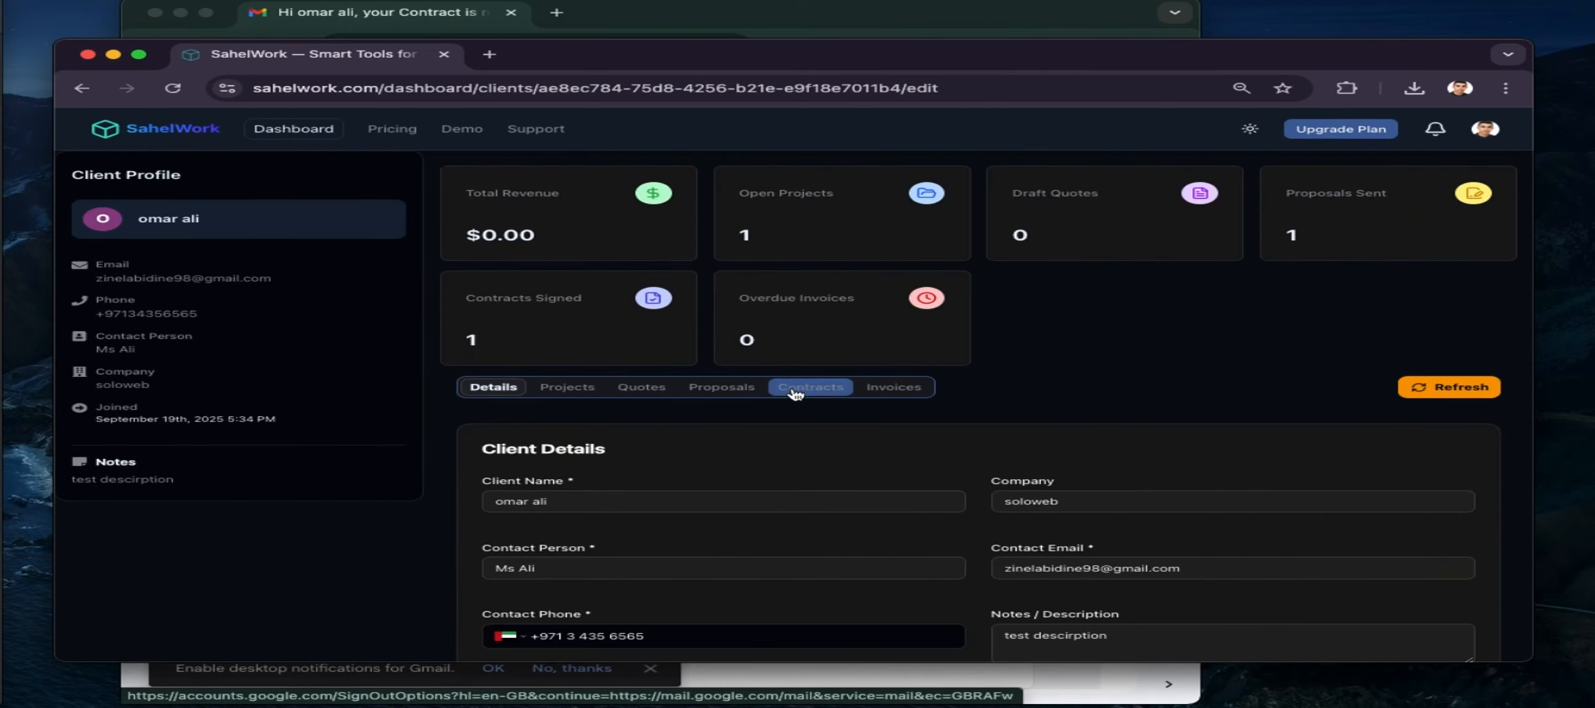
{"action": "left_click", "coordinate": [795, 392]}
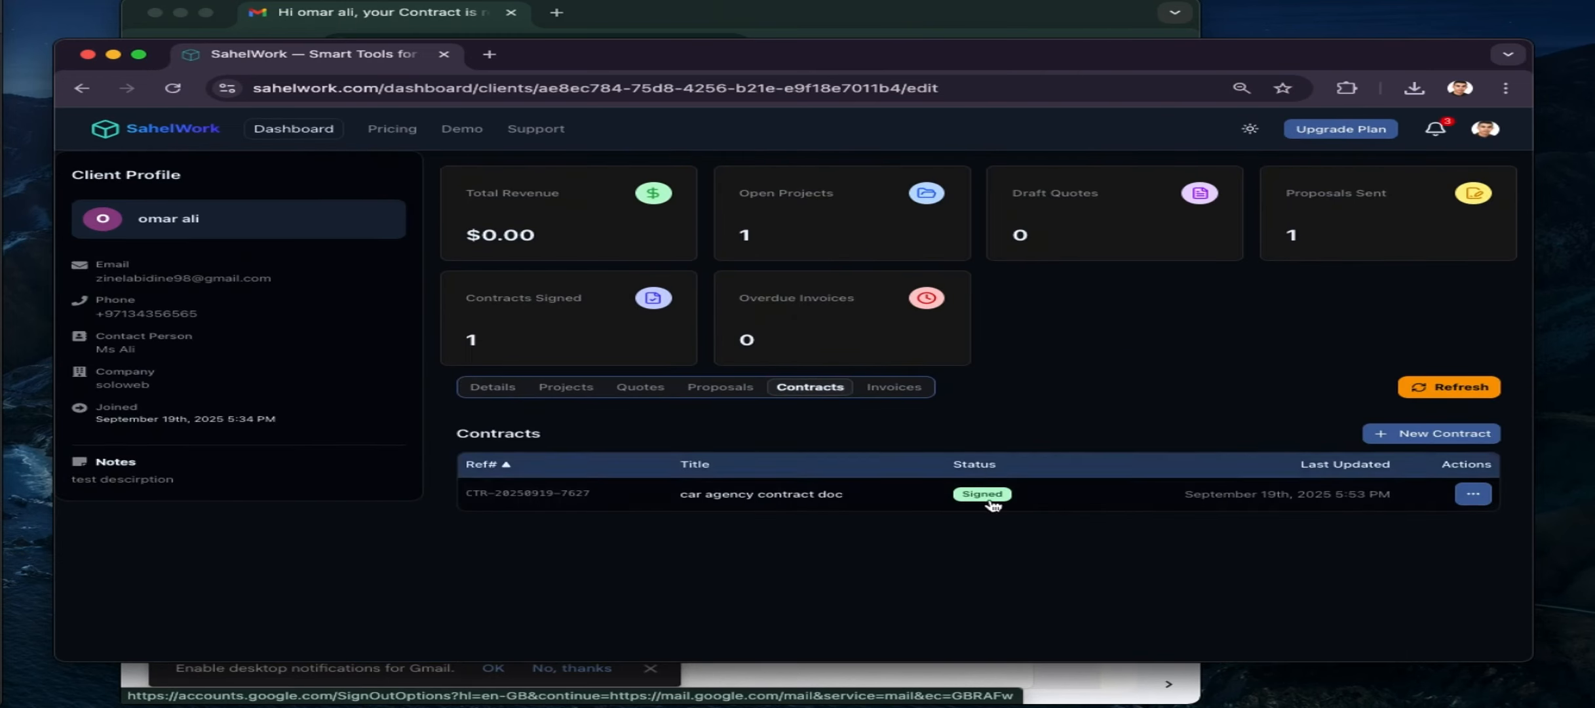
{"action": "left_click", "coordinate": [1473, 494]}
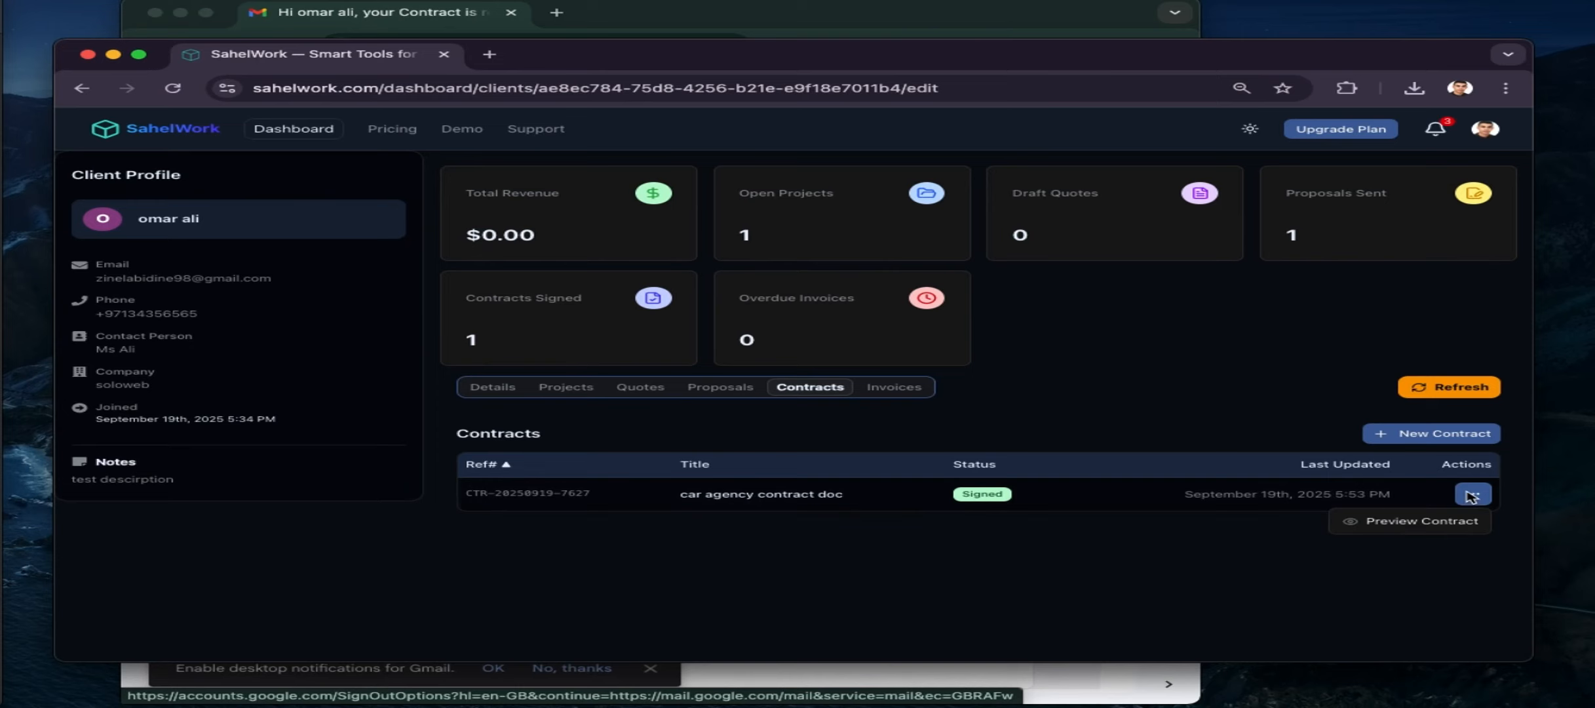
{"action": "left_click", "coordinate": [1422, 523]}
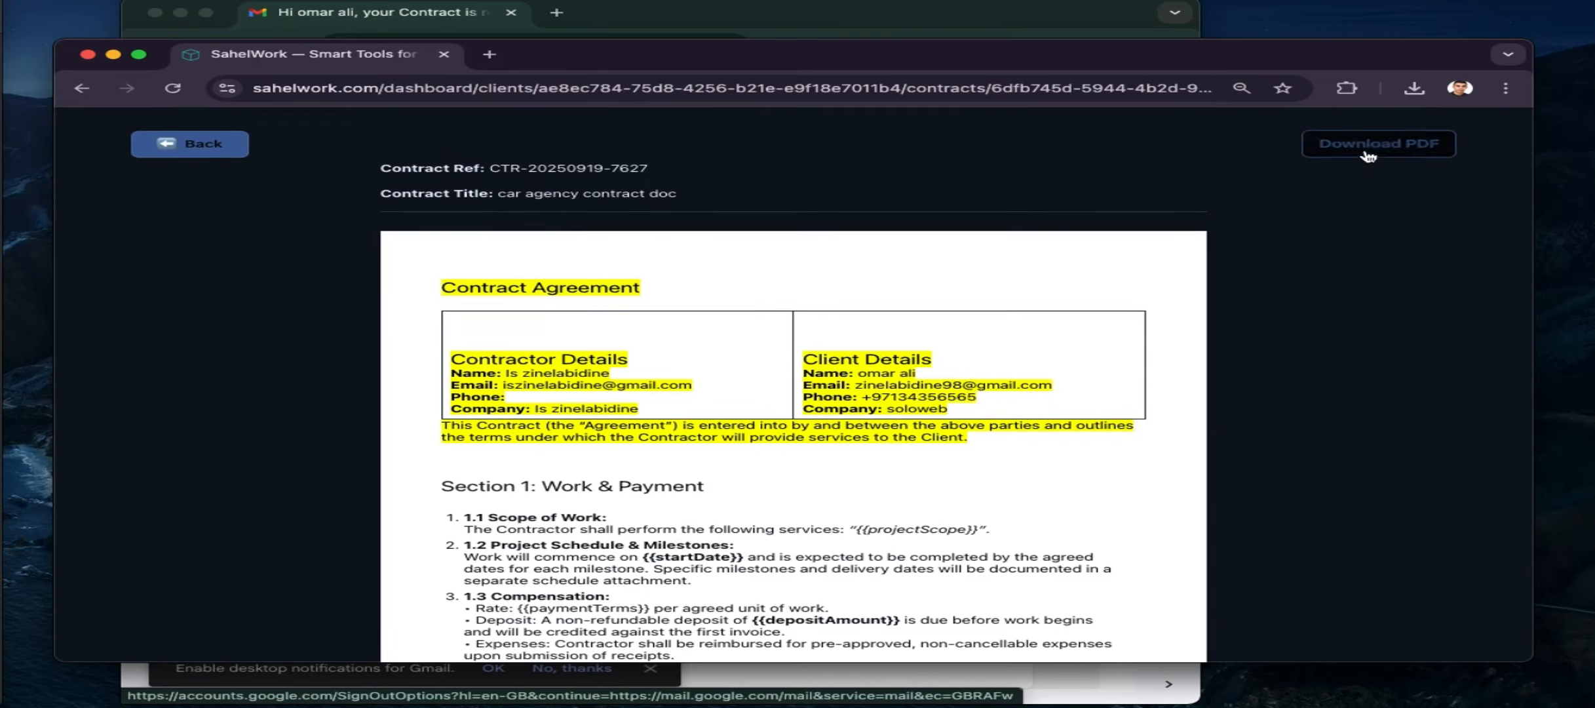
Download the signed contract PDF from the preview and check its page-3 signature
{"action": "left_click", "coordinate": [1372, 155]}
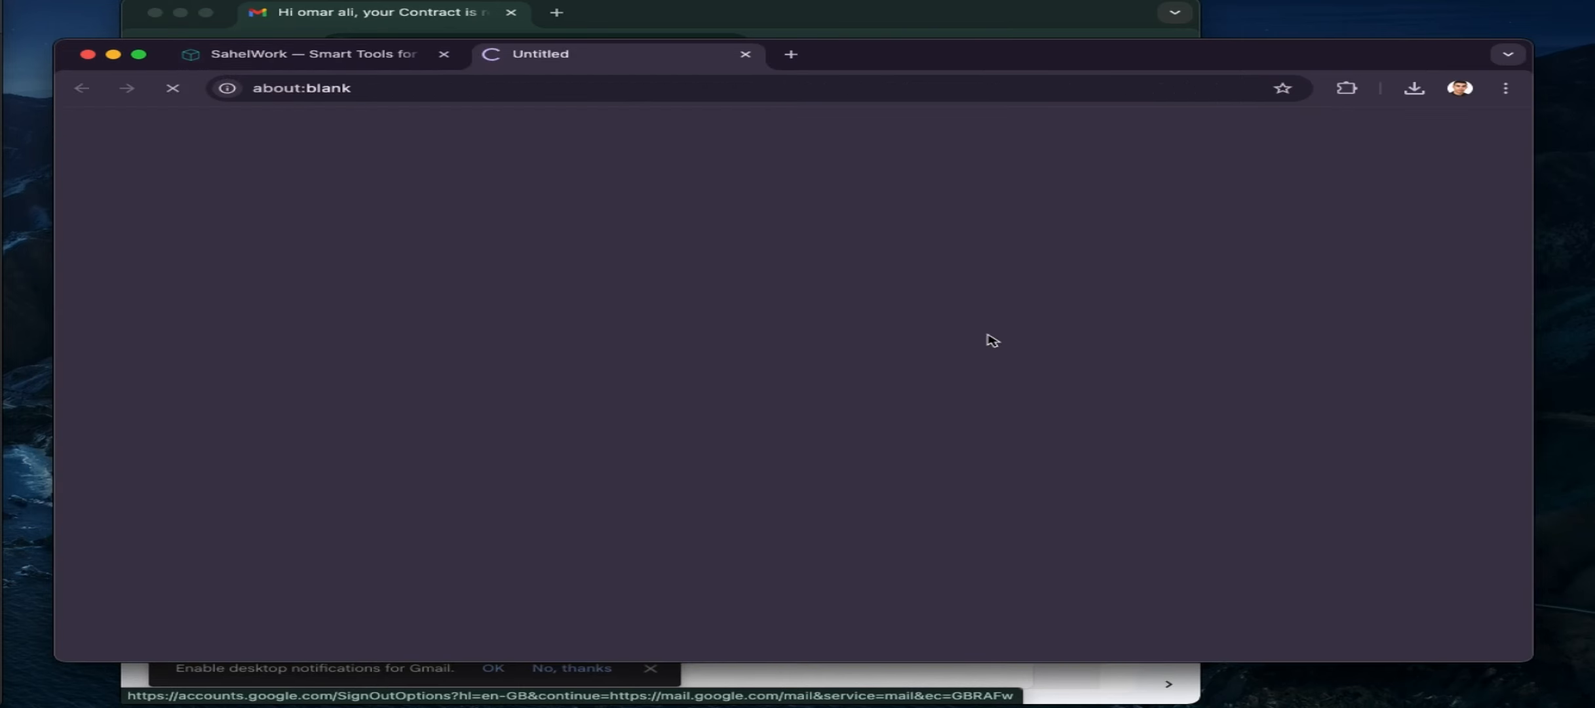
{"action": "left_click", "coordinate": [403, 62]}
{"action": "scroll", "coordinate": [621, 345], "scroll_direction": "down", "scroll_amount": 10}
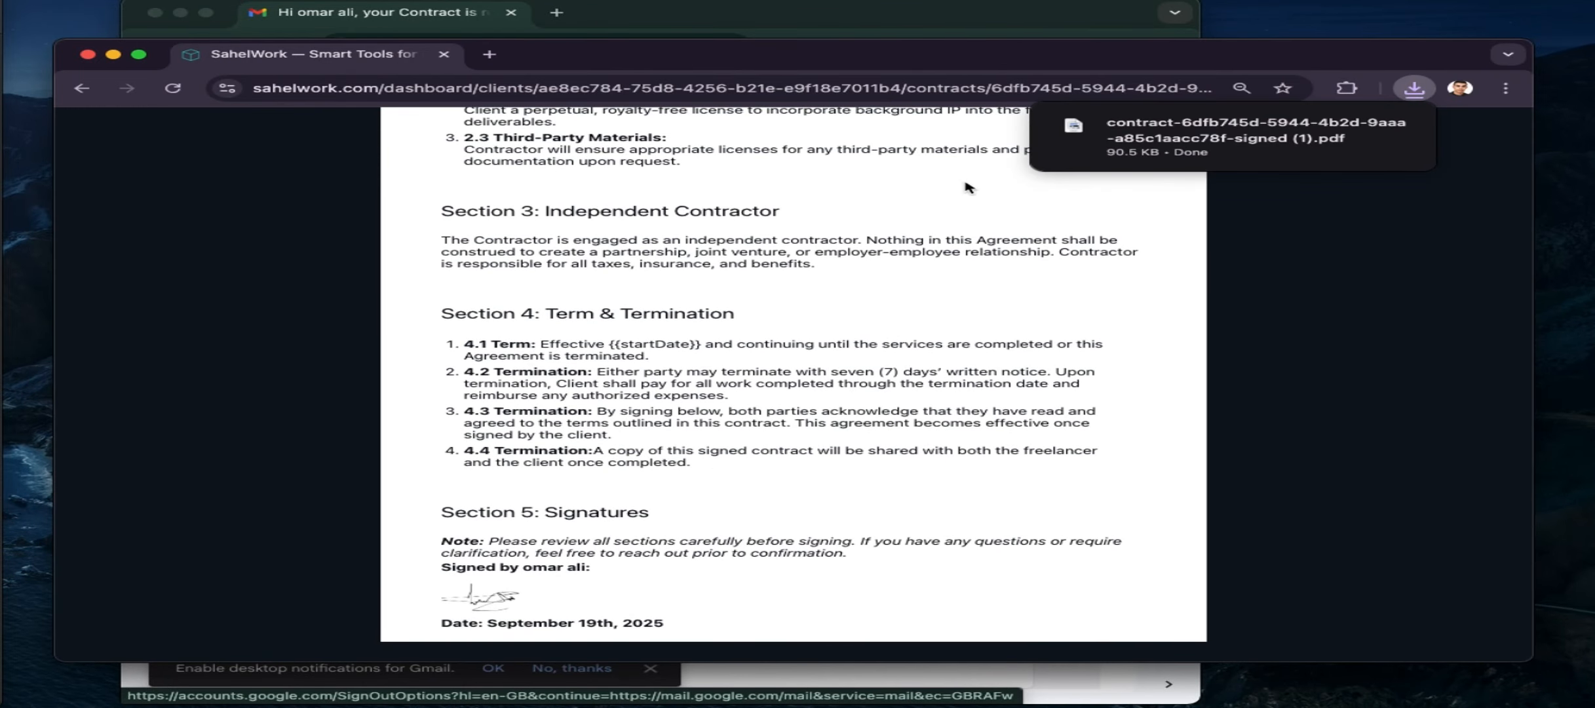
{"action": "left_click", "coordinate": [1101, 148]}
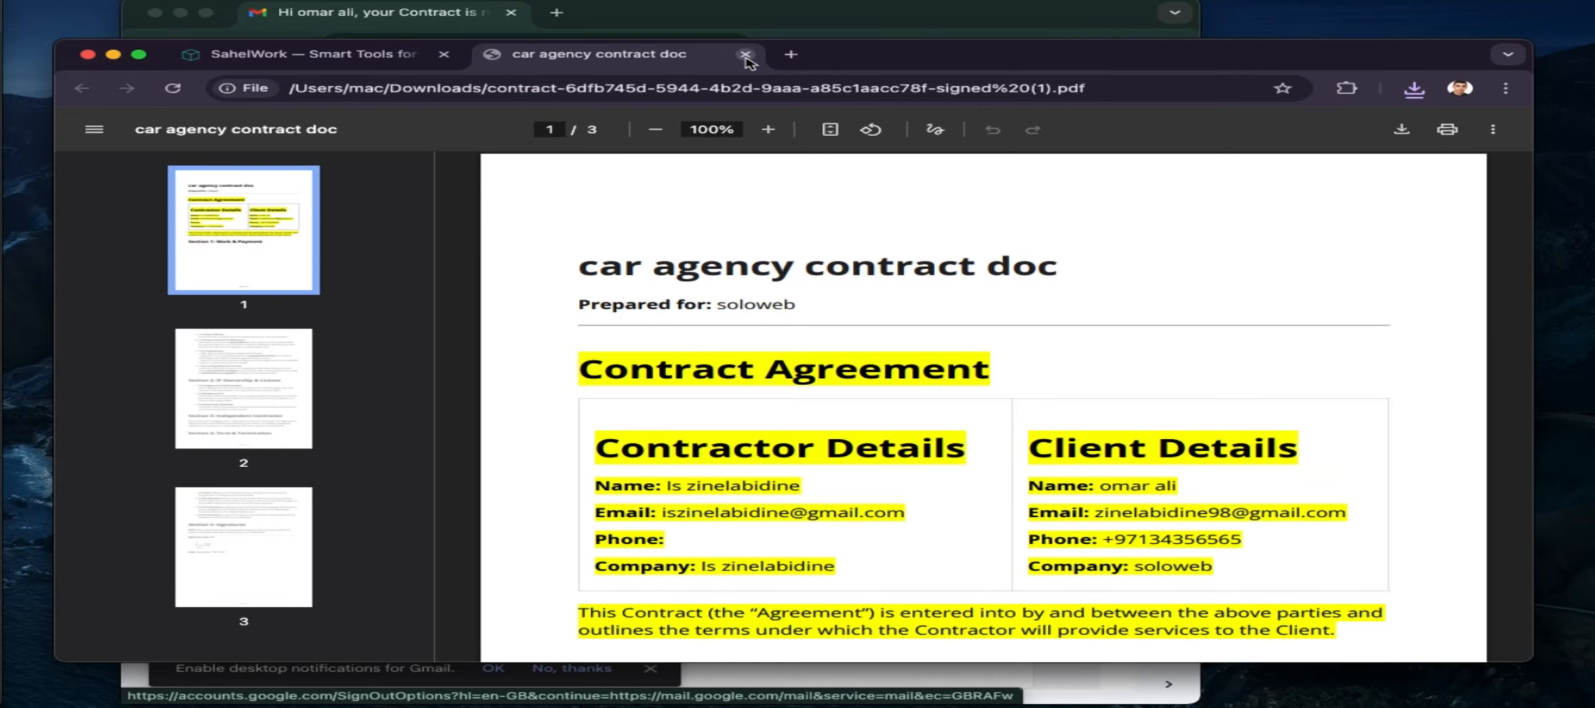
{"action": "scroll", "coordinate": [741, 384], "scroll_direction": "down", "scroll_amount": 20}
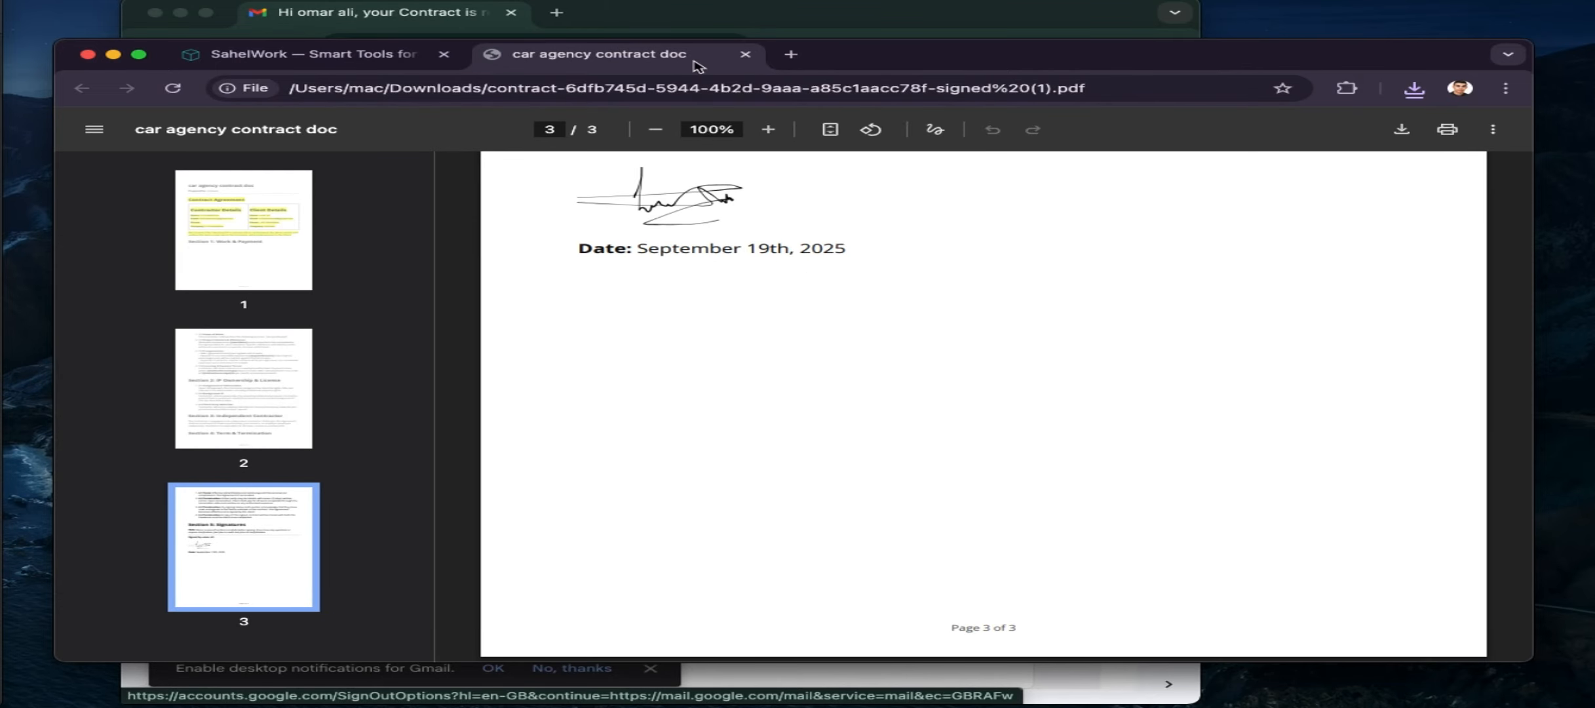
{"action": "left_click", "coordinate": [745, 54]}
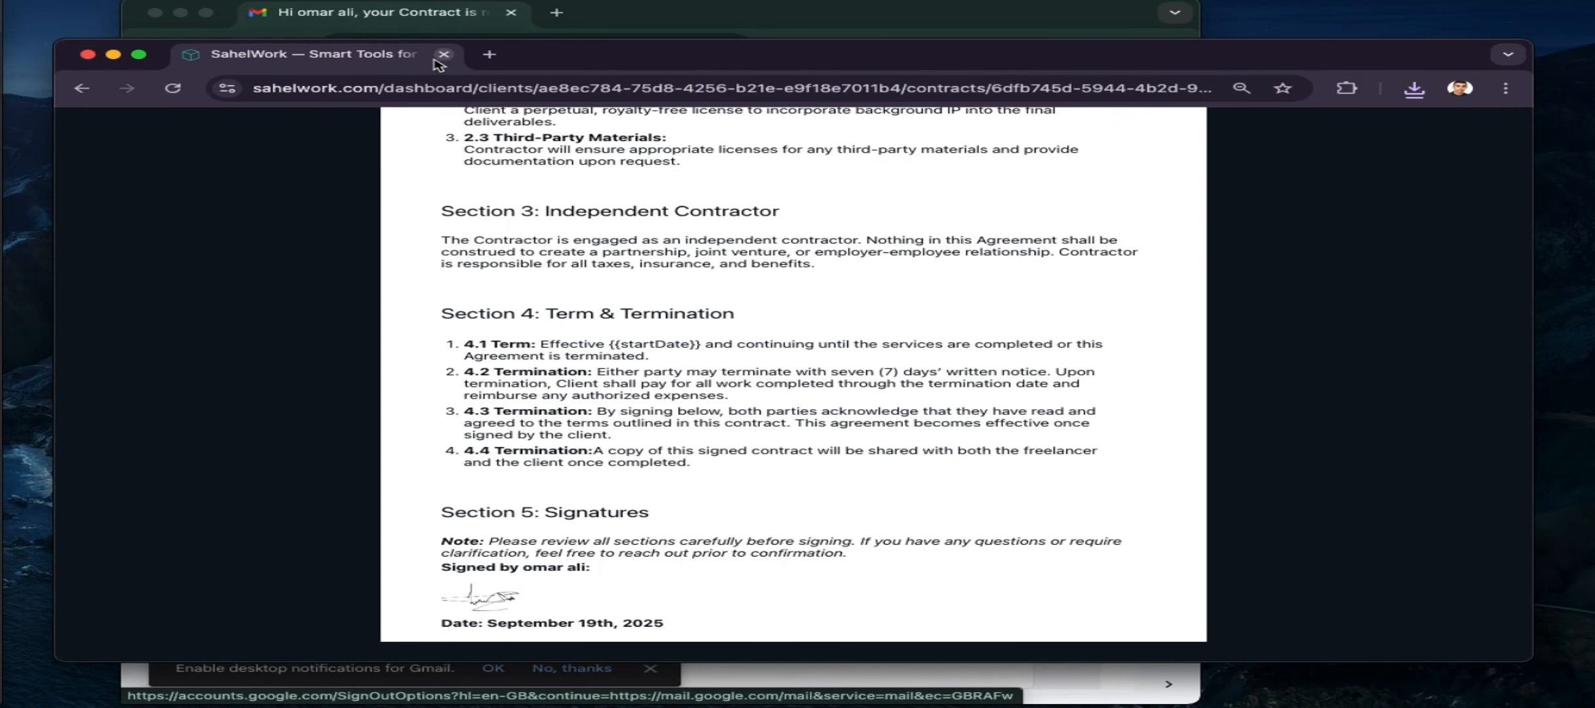
{"action": "left_click", "coordinate": [84, 89]}
Start a new invoice from the client's Invoices tab
{"action": "left_click", "coordinate": [240, 154]}
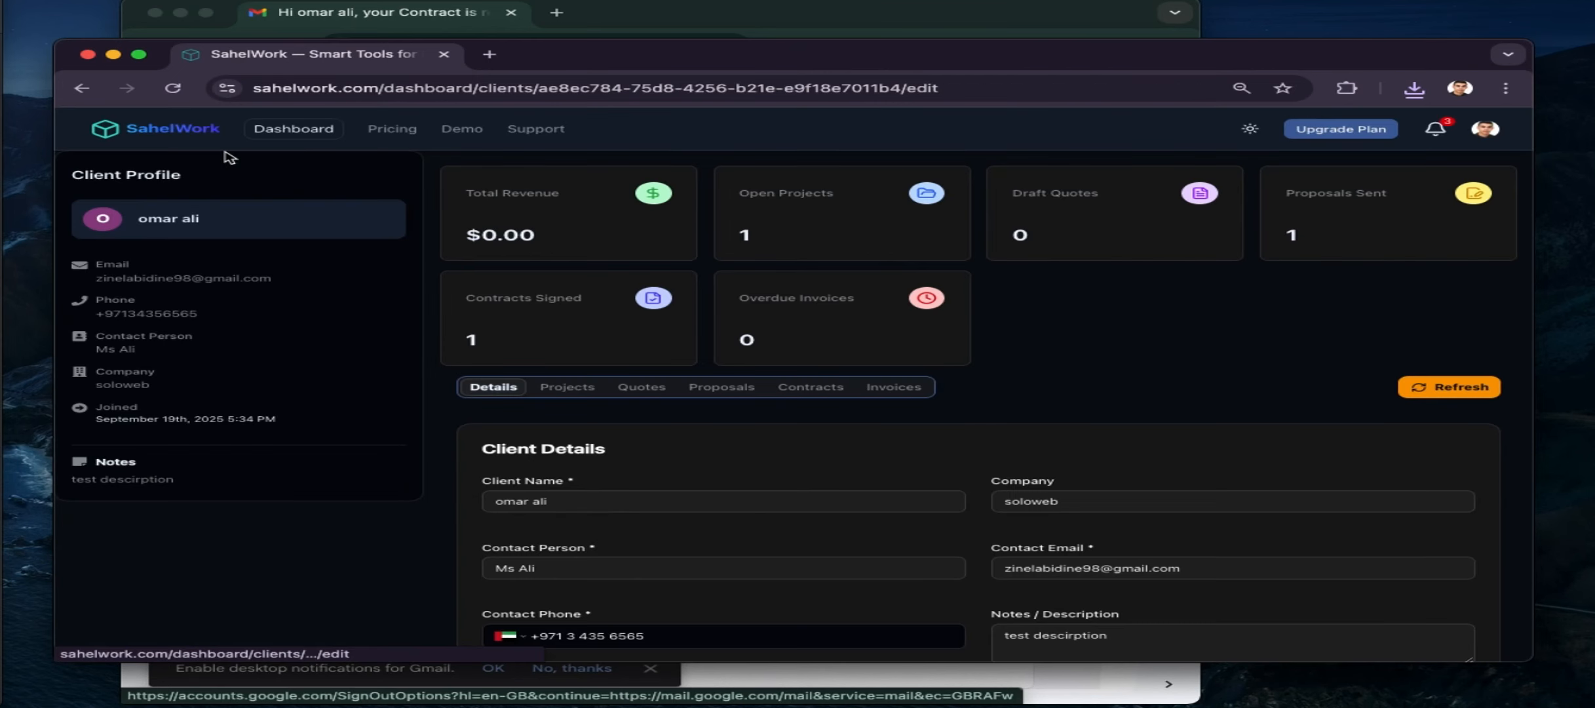
{"action": "left_click", "coordinate": [892, 388]}
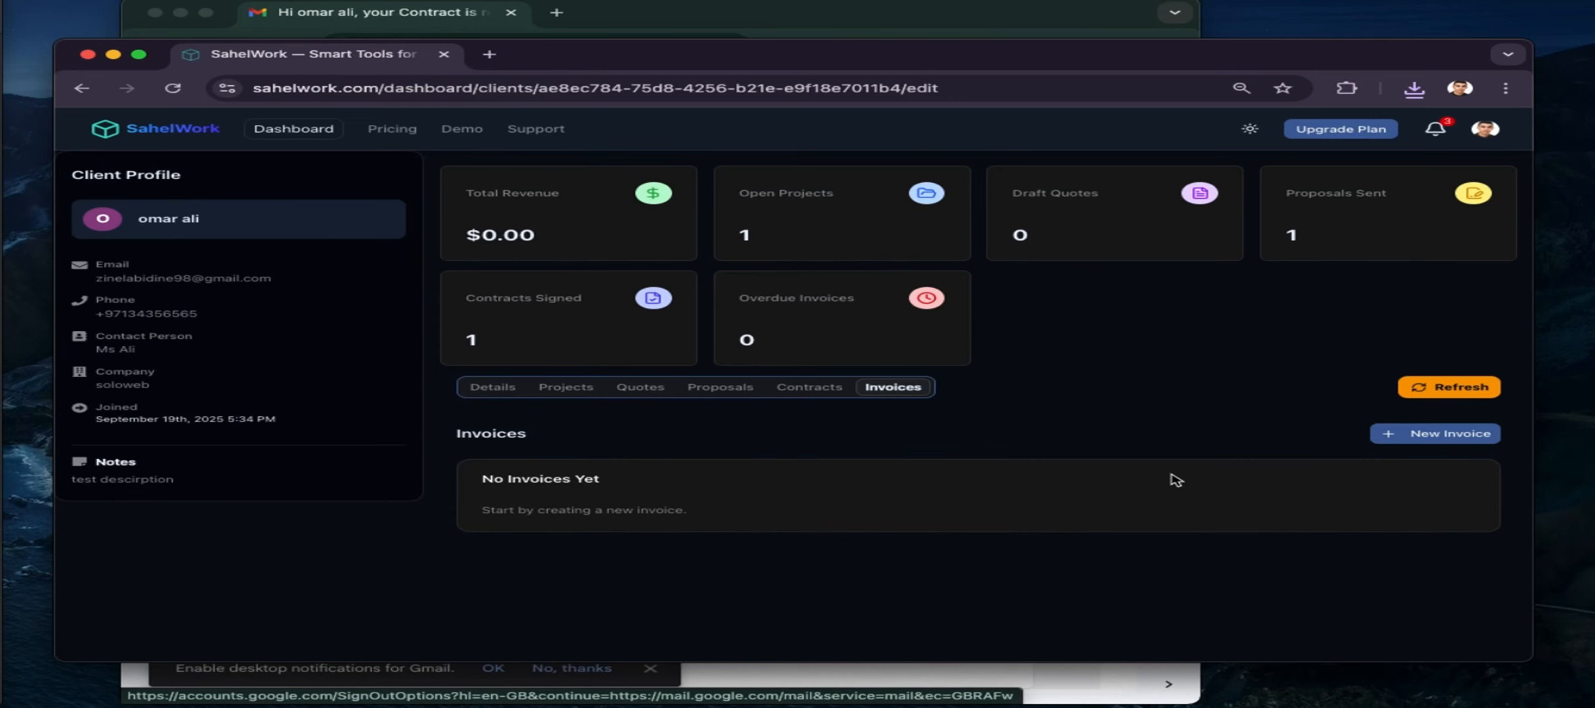
{"action": "left_click", "coordinate": [1384, 435]}
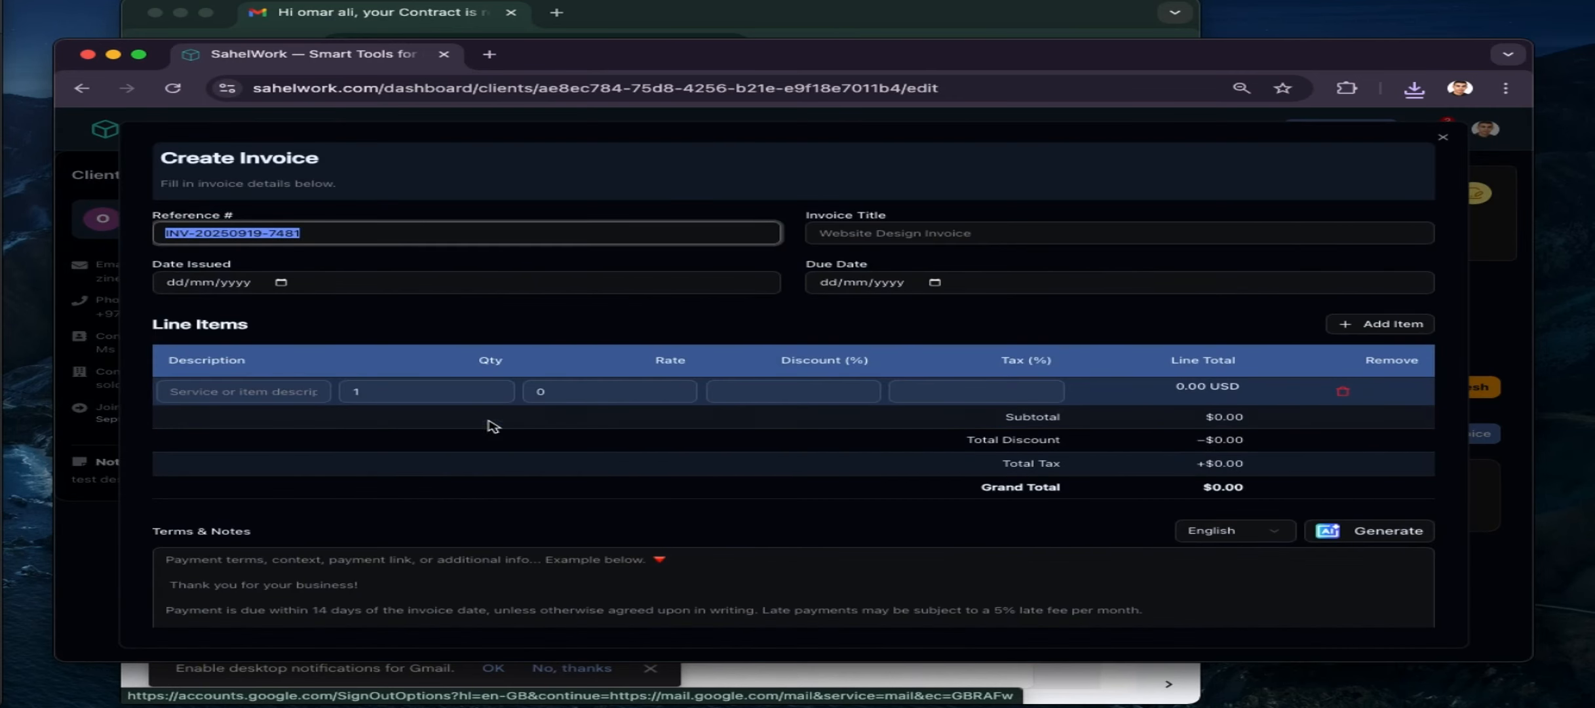
{"action": "scroll", "coordinate": [859, 421], "scroll_direction": "down", "scroll_amount": 3}
{"action": "scroll", "coordinate": [859, 419], "scroll_direction": "down", "scroll_amount": 2}
{"action": "scroll", "coordinate": [859, 420], "scroll_direction": "up", "scroll_amount": 5}
Title the invoice 'invoice n 1', set due date 21/09/2025, and add a second line item
{"action": "left_click", "coordinate": [907, 229]}
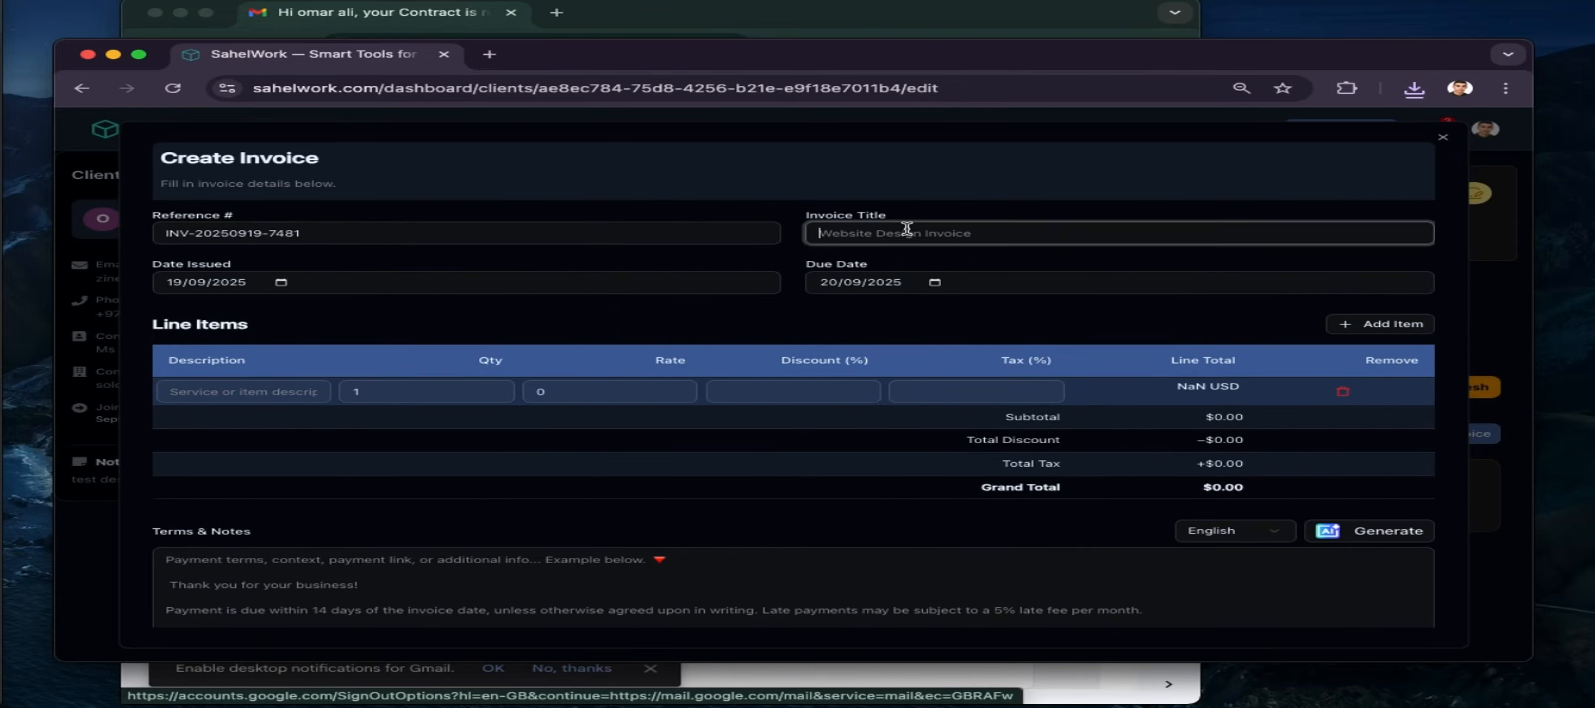
{"action": "type", "text": "invoice n 1"}
{"action": "left_click", "coordinate": [935, 283]}
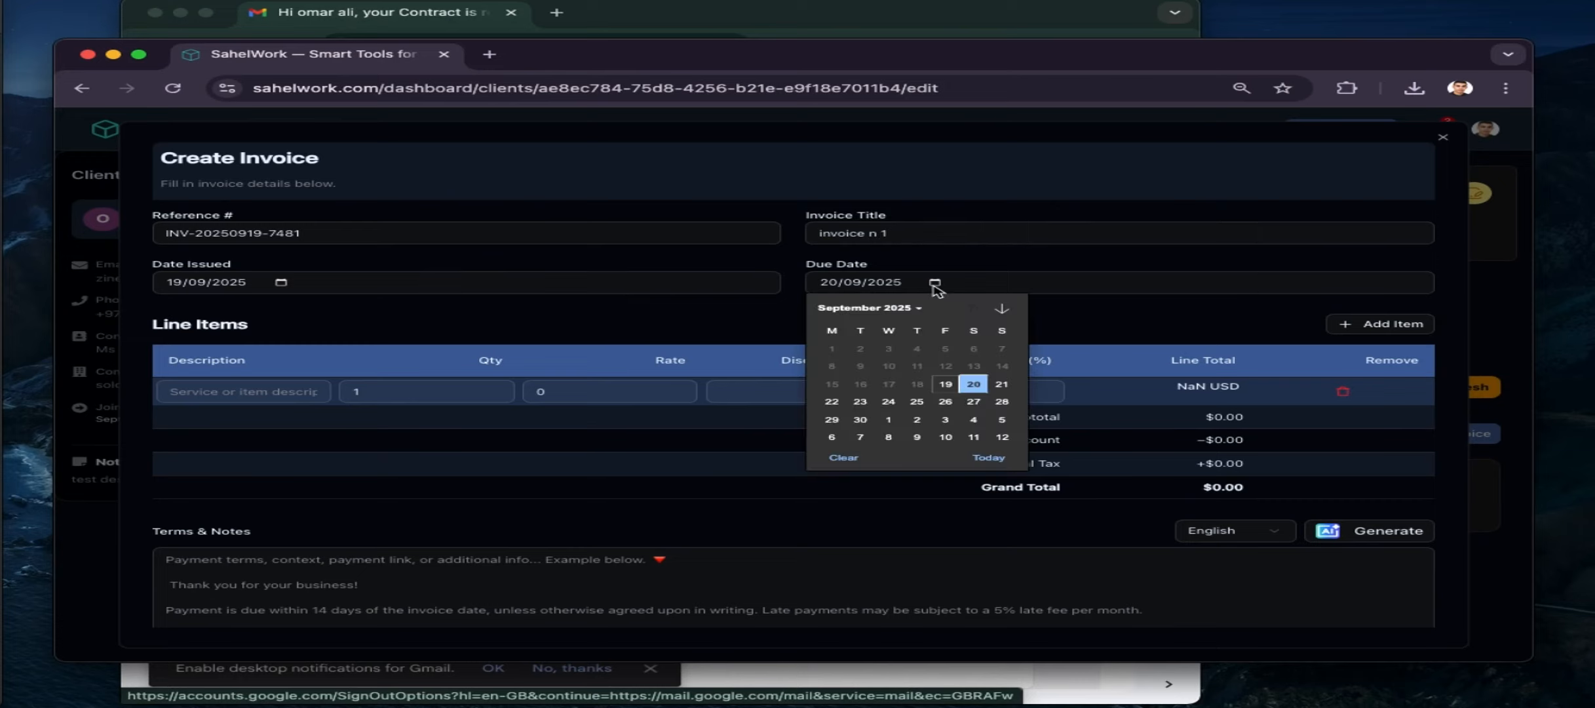
{"action": "left_click", "coordinate": [999, 384]}
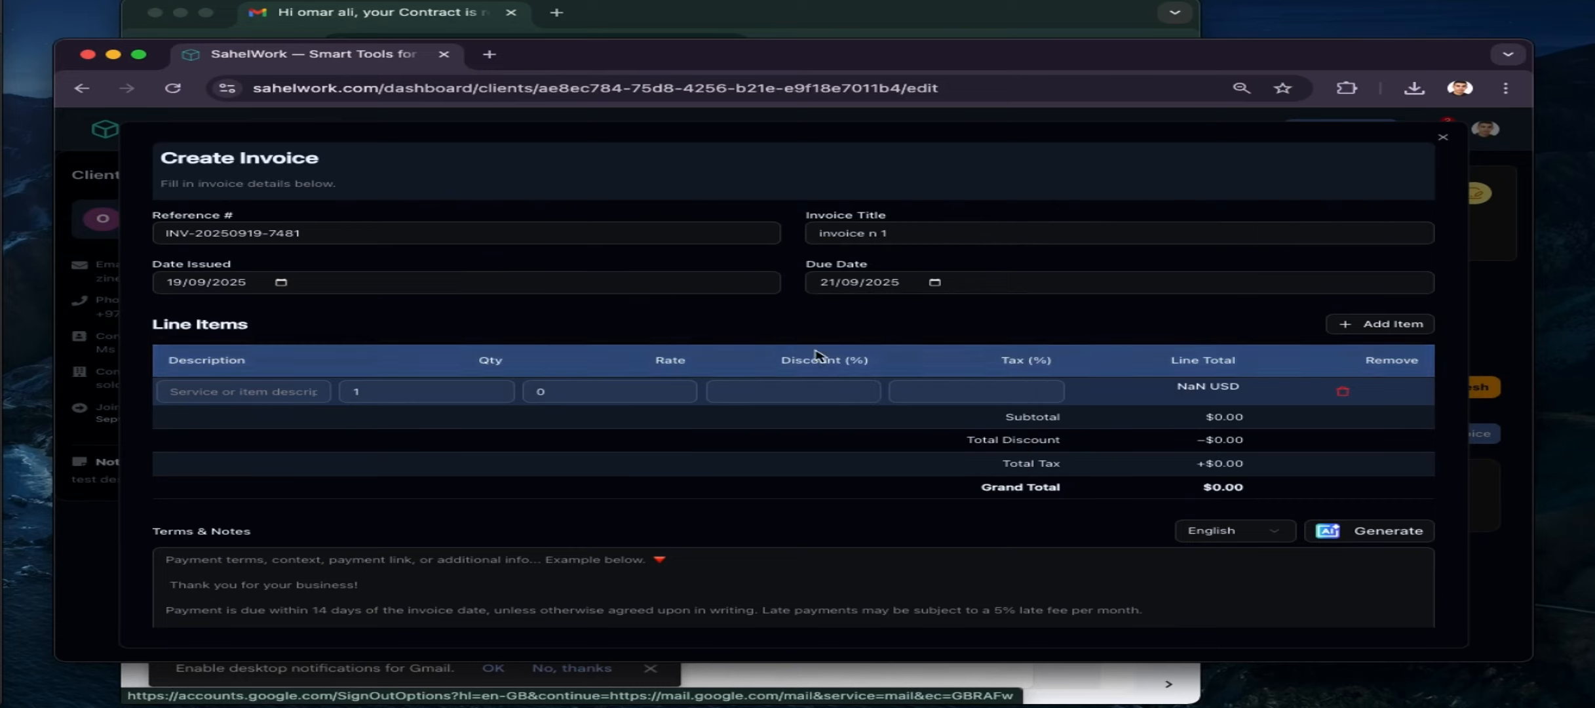
{"action": "left_click", "coordinate": [1366, 326]}
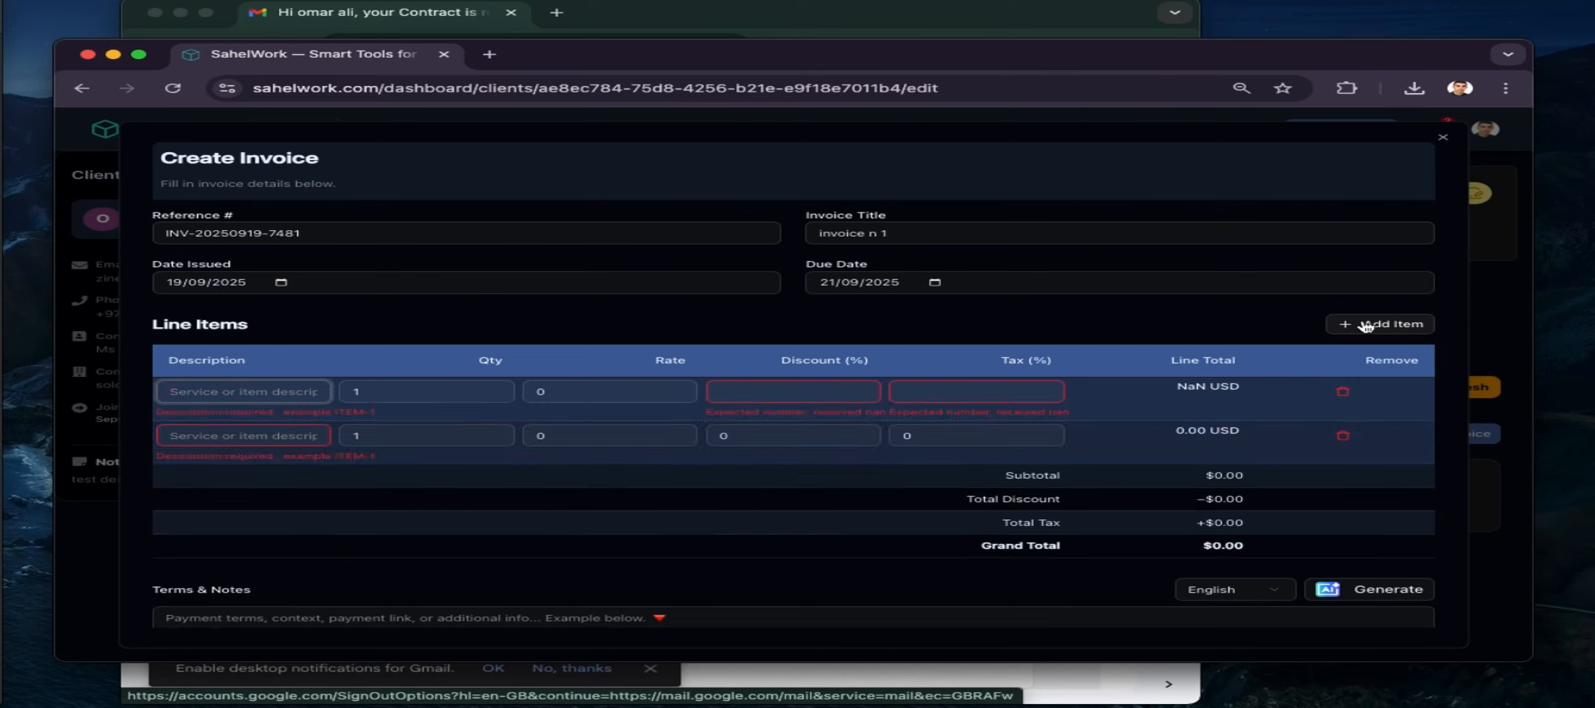
Fill the first line item: 'development price', rate 20000, 20% discount, 5% tax
{"action": "left_click", "coordinate": [308, 394]}
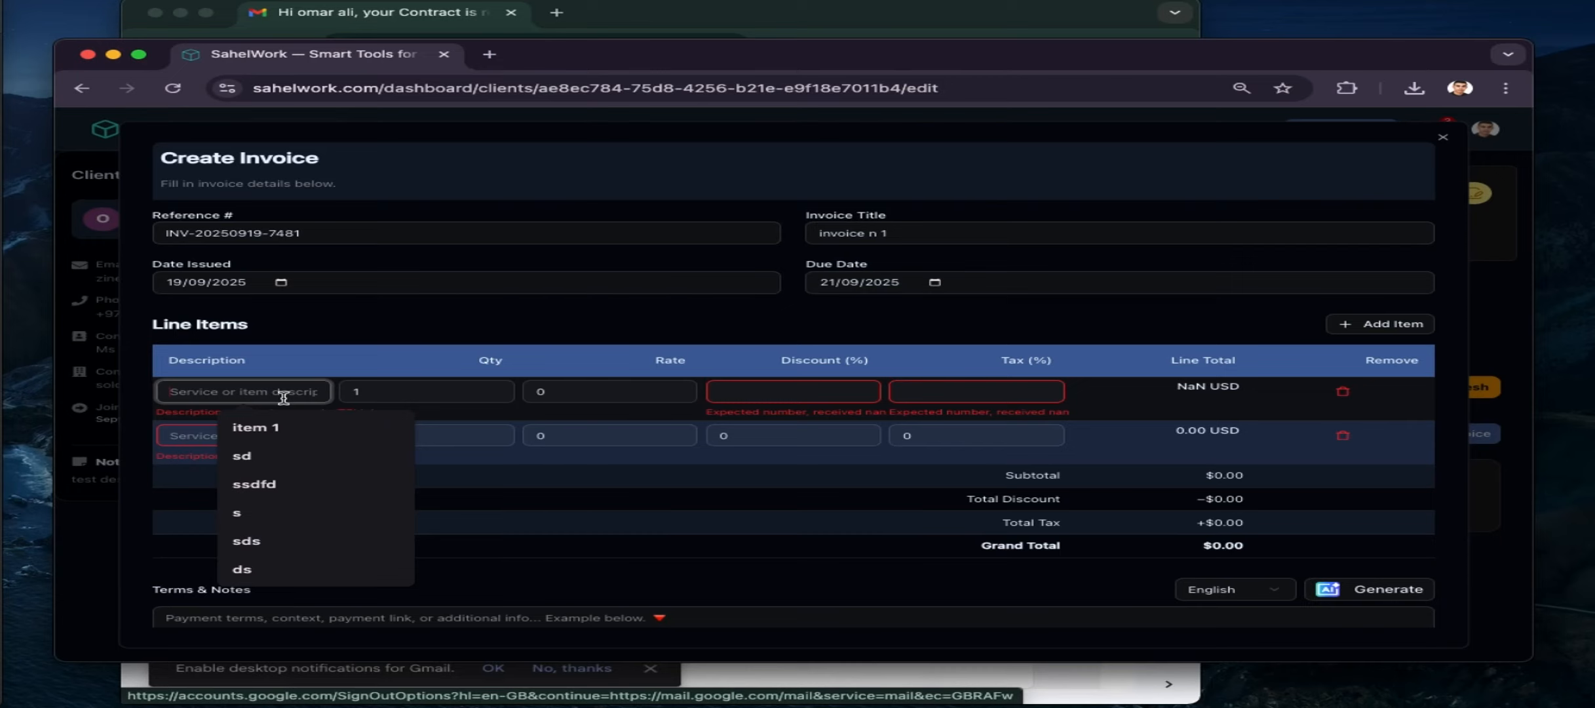
{"action": "type", "text": "dev"}
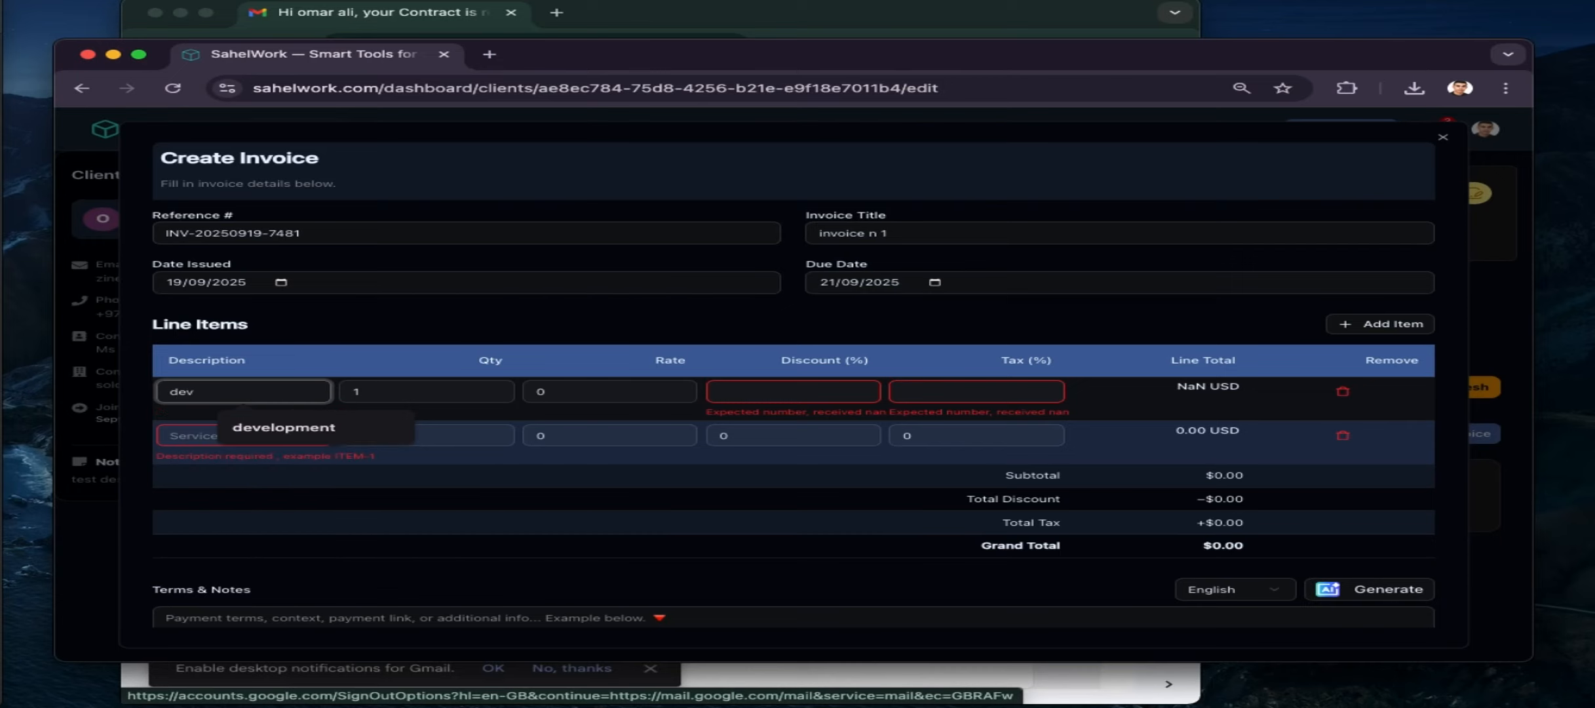
{"action": "key", "text": "Down"}
{"action": "key", "text": "Return"}
{"action": "type", "text": "pro"}
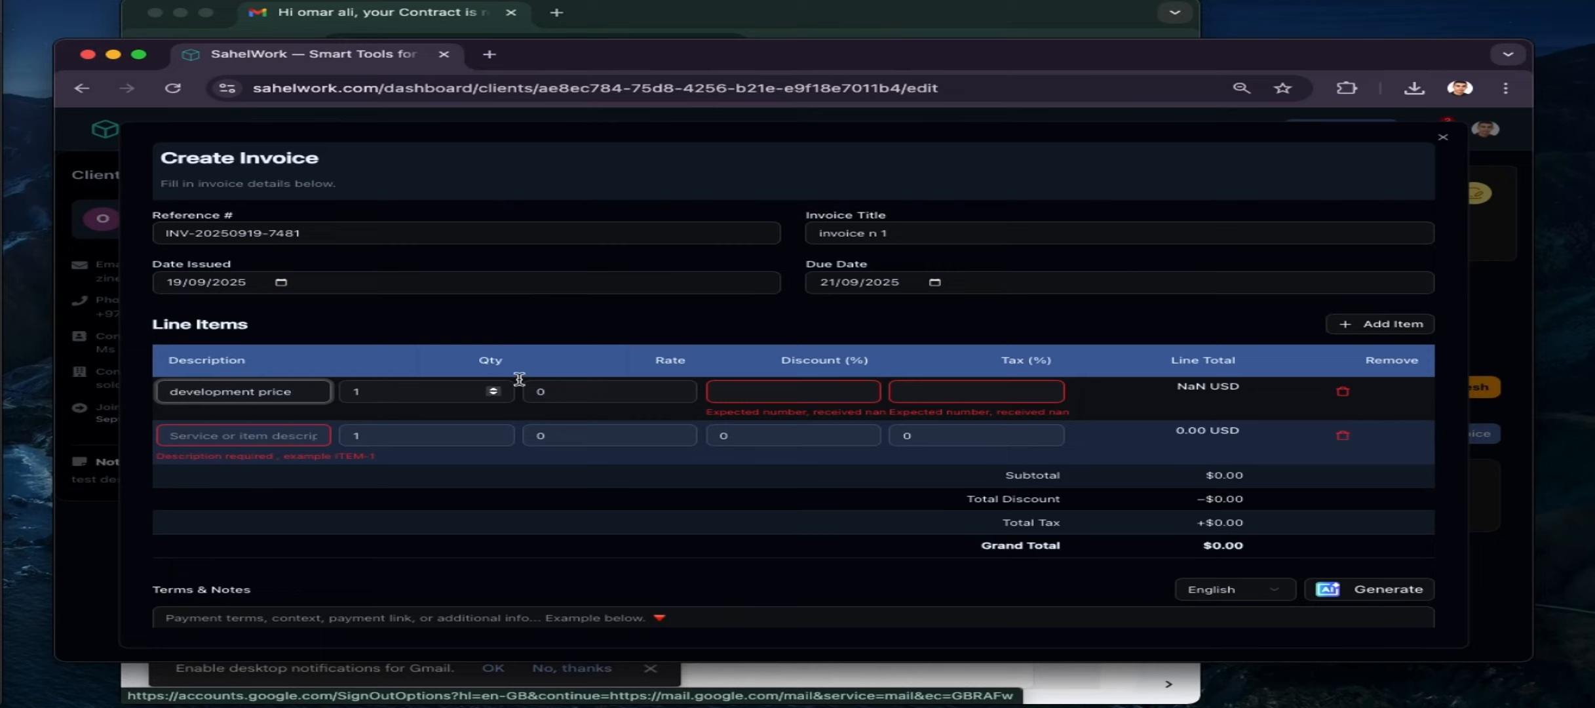
{"action": "left_click", "coordinate": [680, 392]}
{"action": "type", "text": "200"}
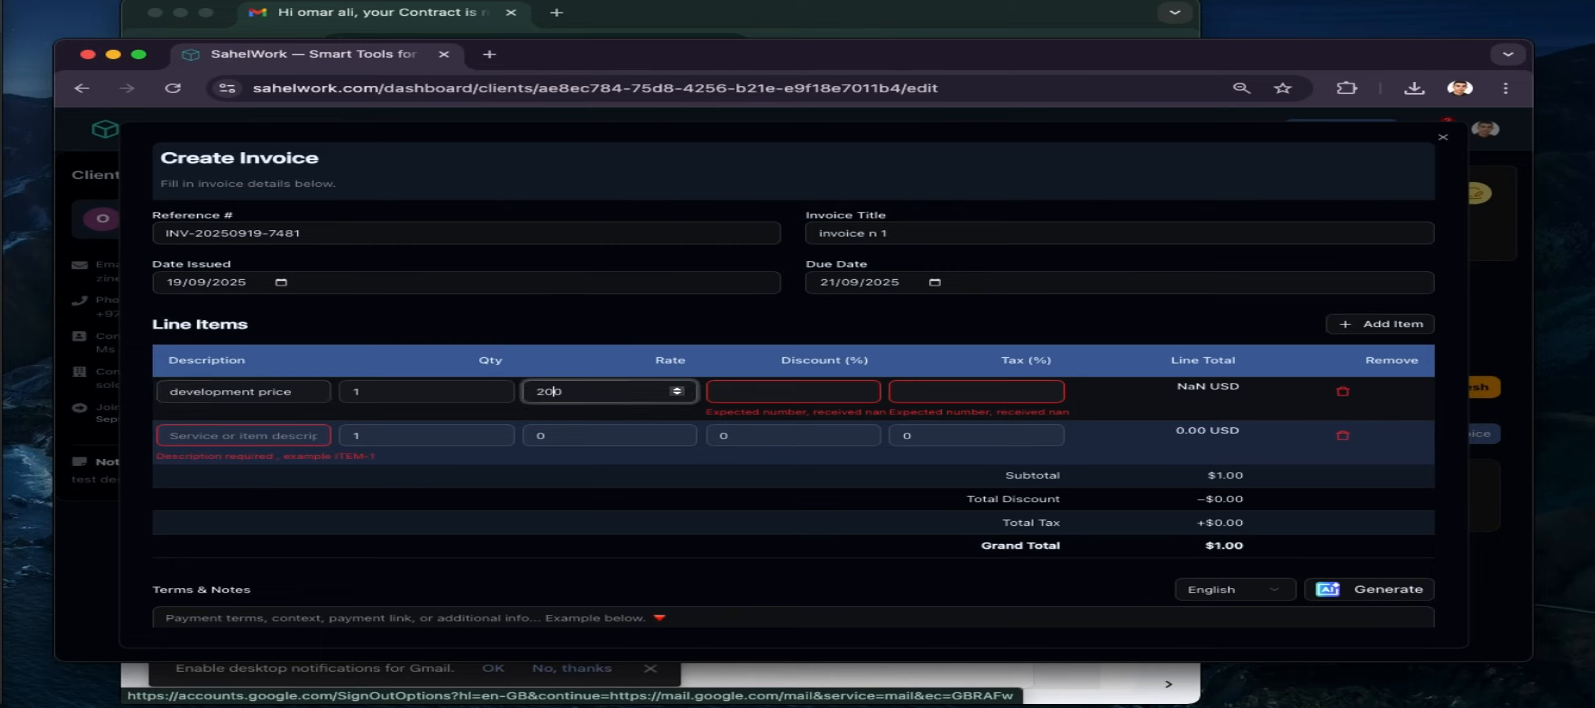
{"action": "type", "text": "00"}
{"action": "left_click", "coordinate": [862, 391]}
{"action": "type", "text": "2"}
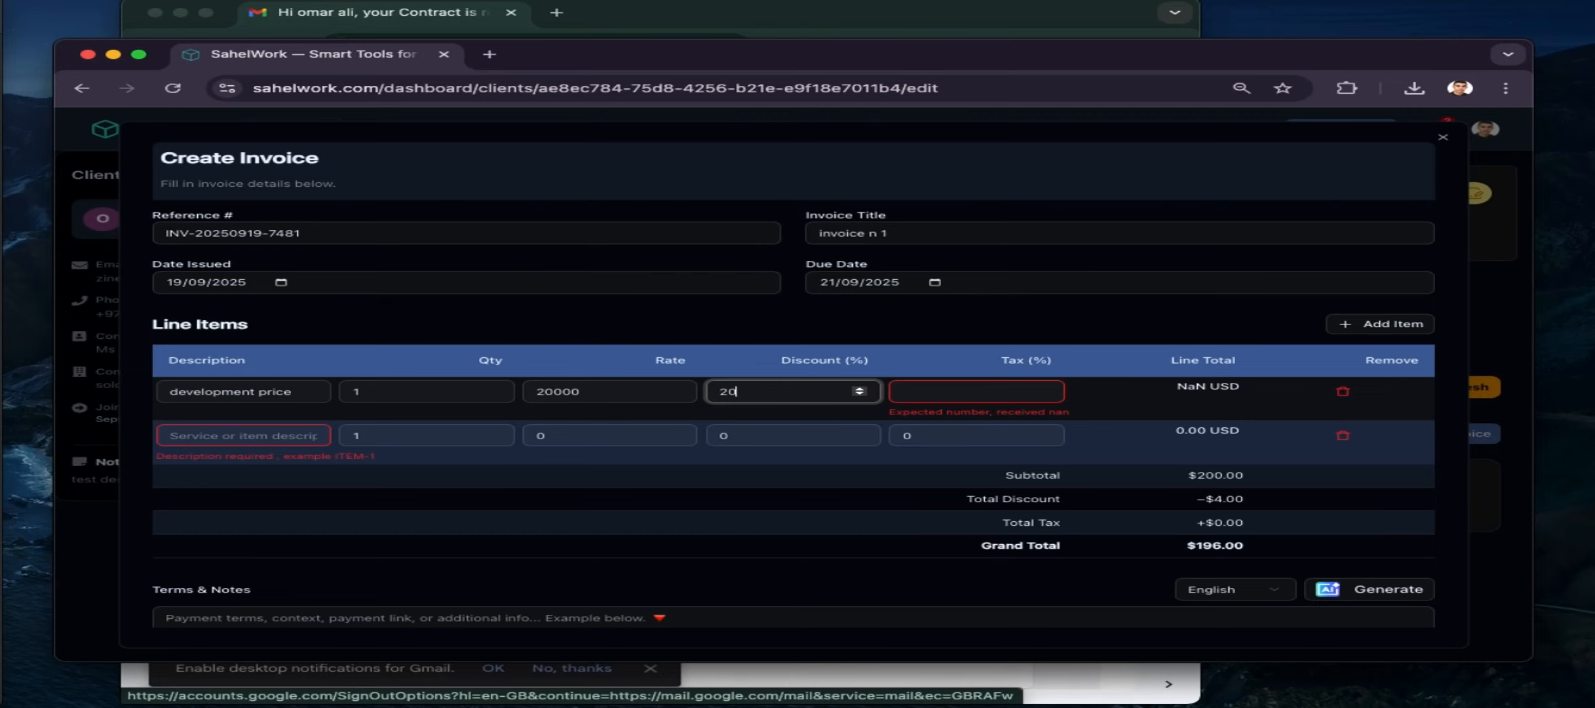
{"action": "type", "text": "0"}
{"action": "left_click", "coordinate": [991, 388]}
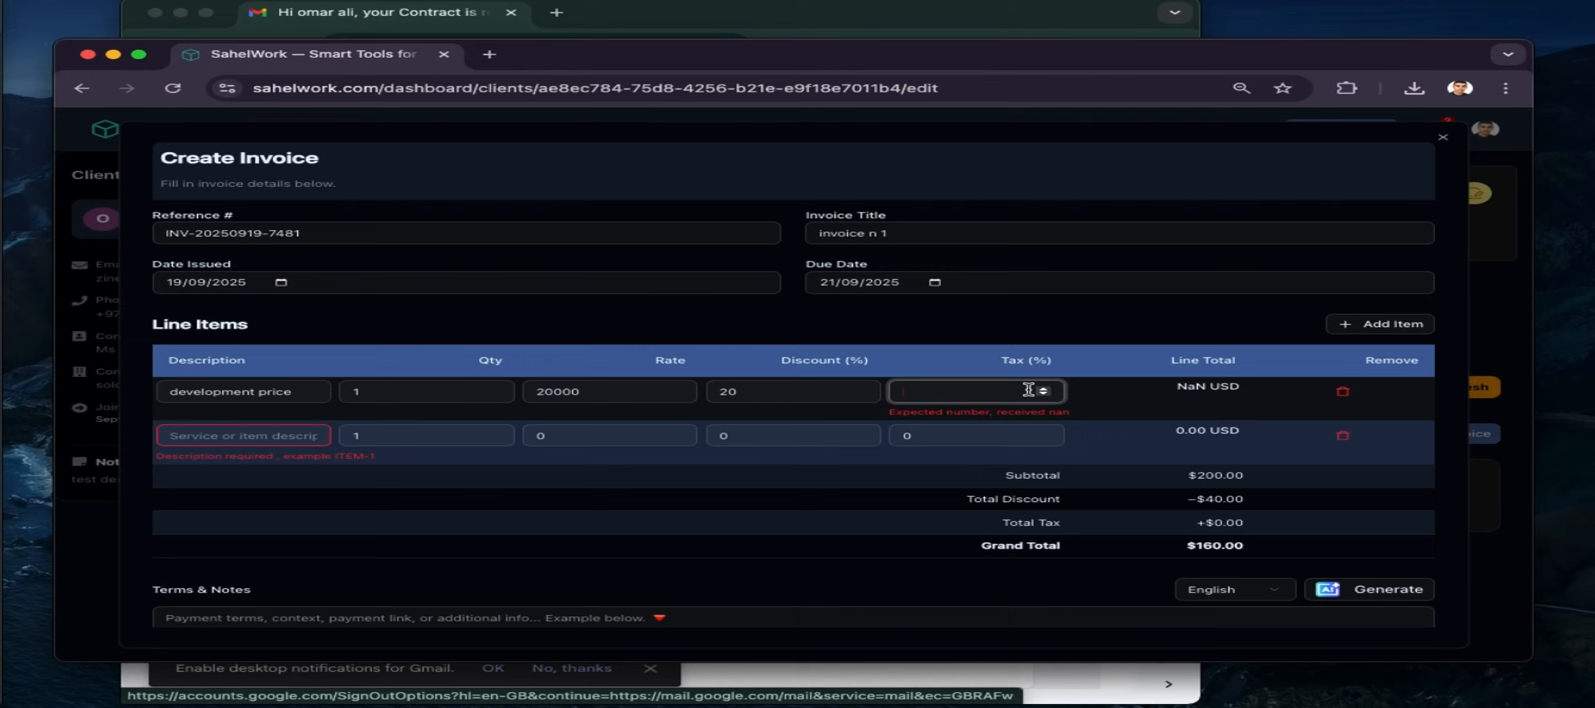
{"action": "type", "text": "4"}
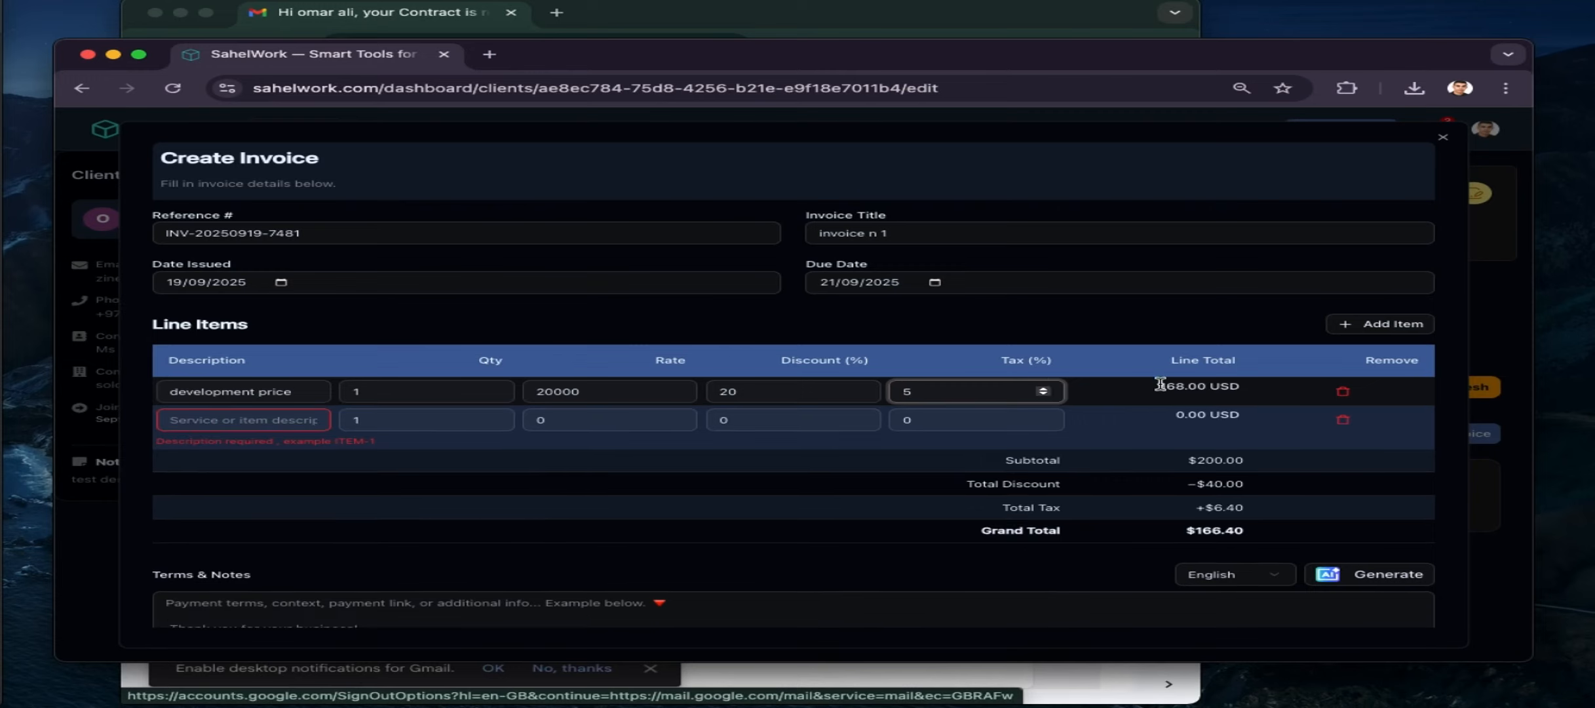
Remove the extra empty line items, leaving only the development line
{"action": "left_click", "coordinate": [299, 419]}
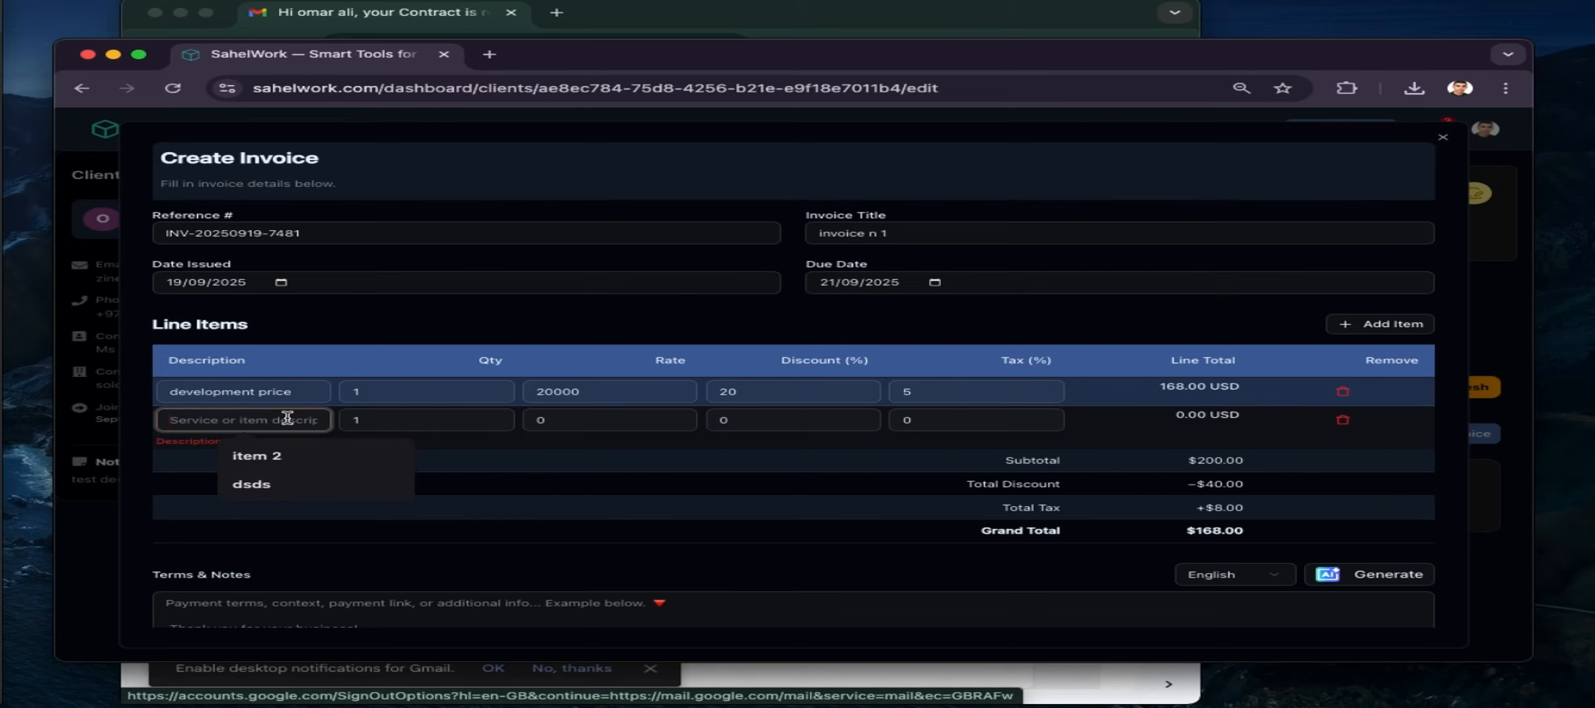
{"action": "double_click", "coordinate": [1421, 325]}
{"action": "left_click", "coordinate": [1342, 506]}
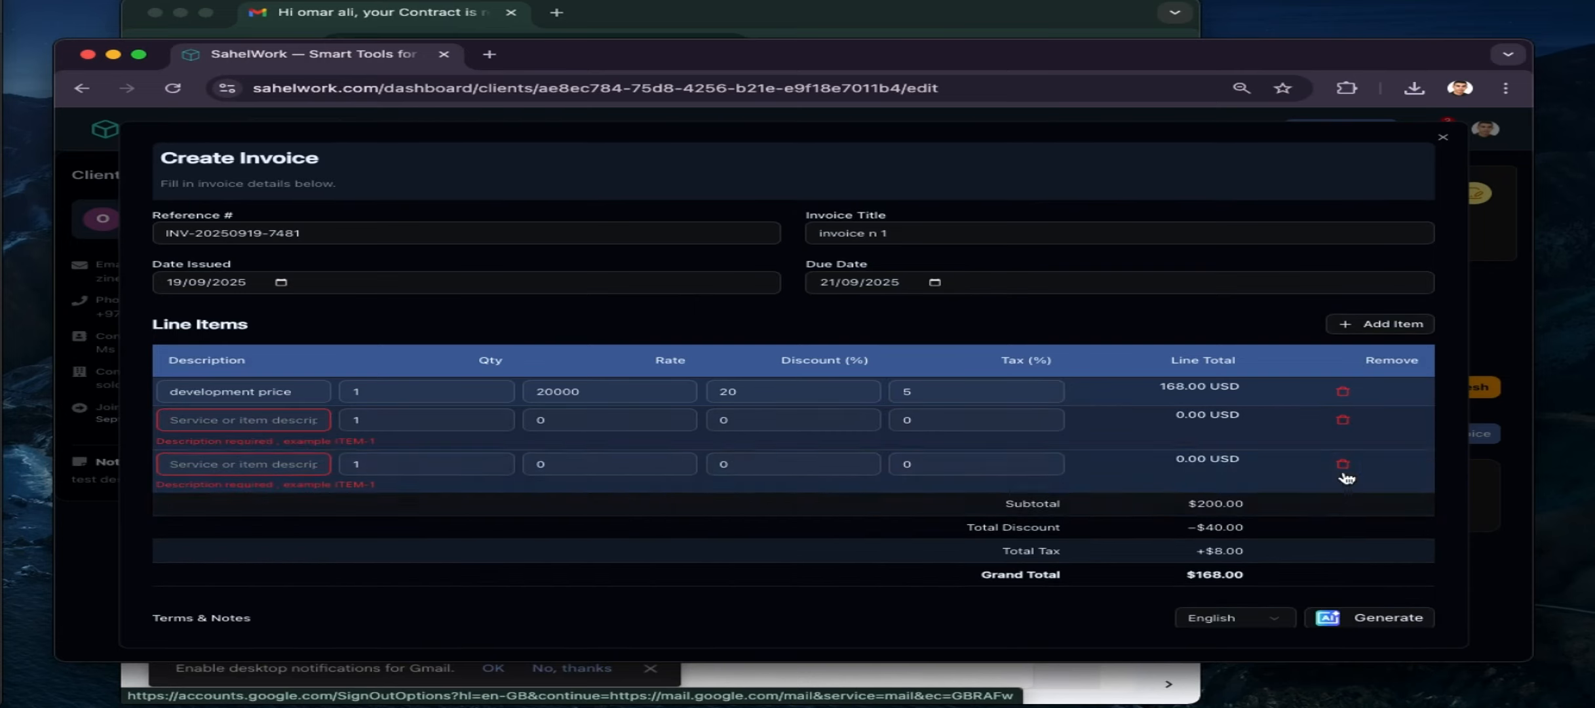
{"action": "left_click", "coordinate": [1344, 464]}
{"action": "left_click", "coordinate": [1344, 420]}
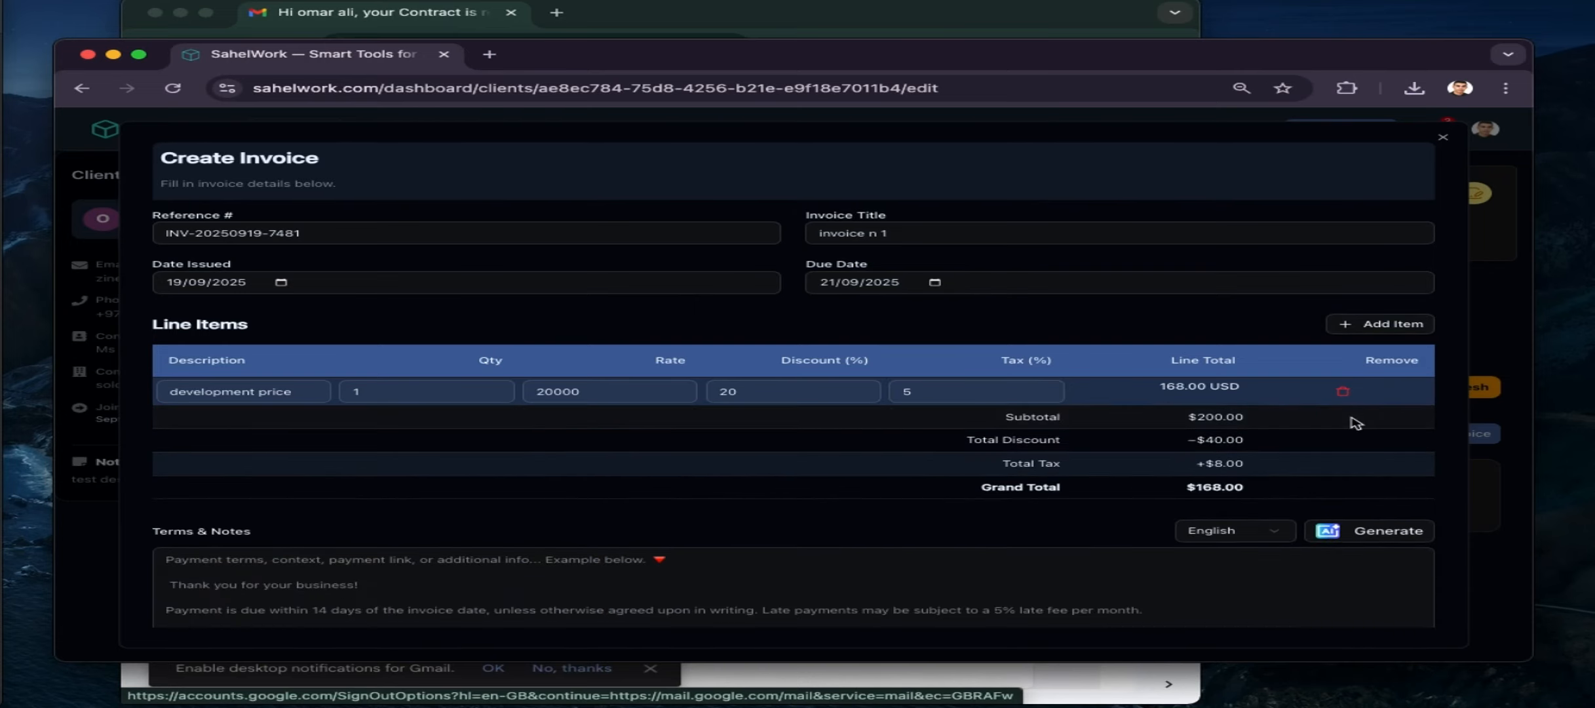
{"action": "scroll", "coordinate": [740, 599], "scroll_direction": "down", "scroll_amount": 3}
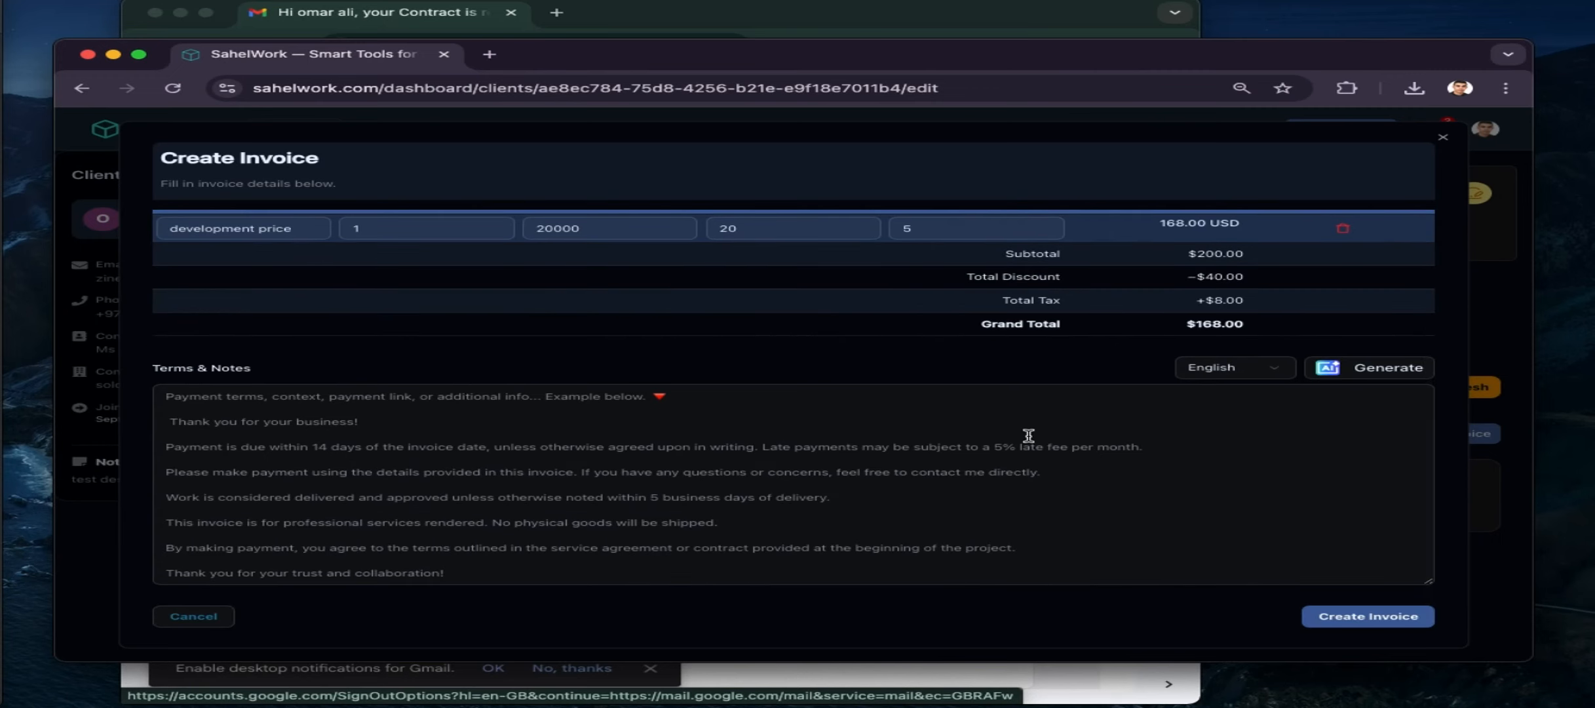
Generate the payment terms automatically and add a few lines of filler notes
{"action": "left_click", "coordinate": [1345, 373]}
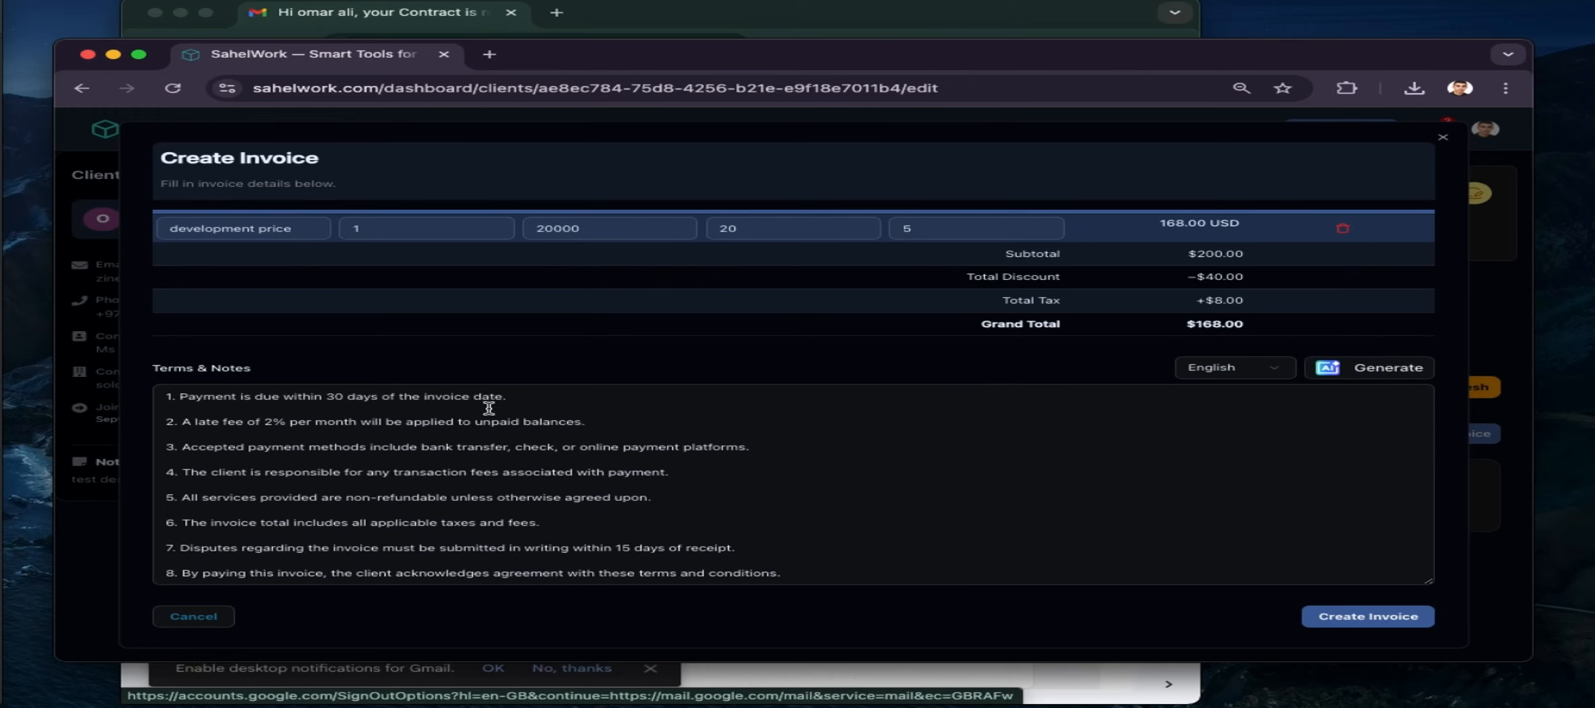
{"action": "left_click", "coordinate": [403, 406]}
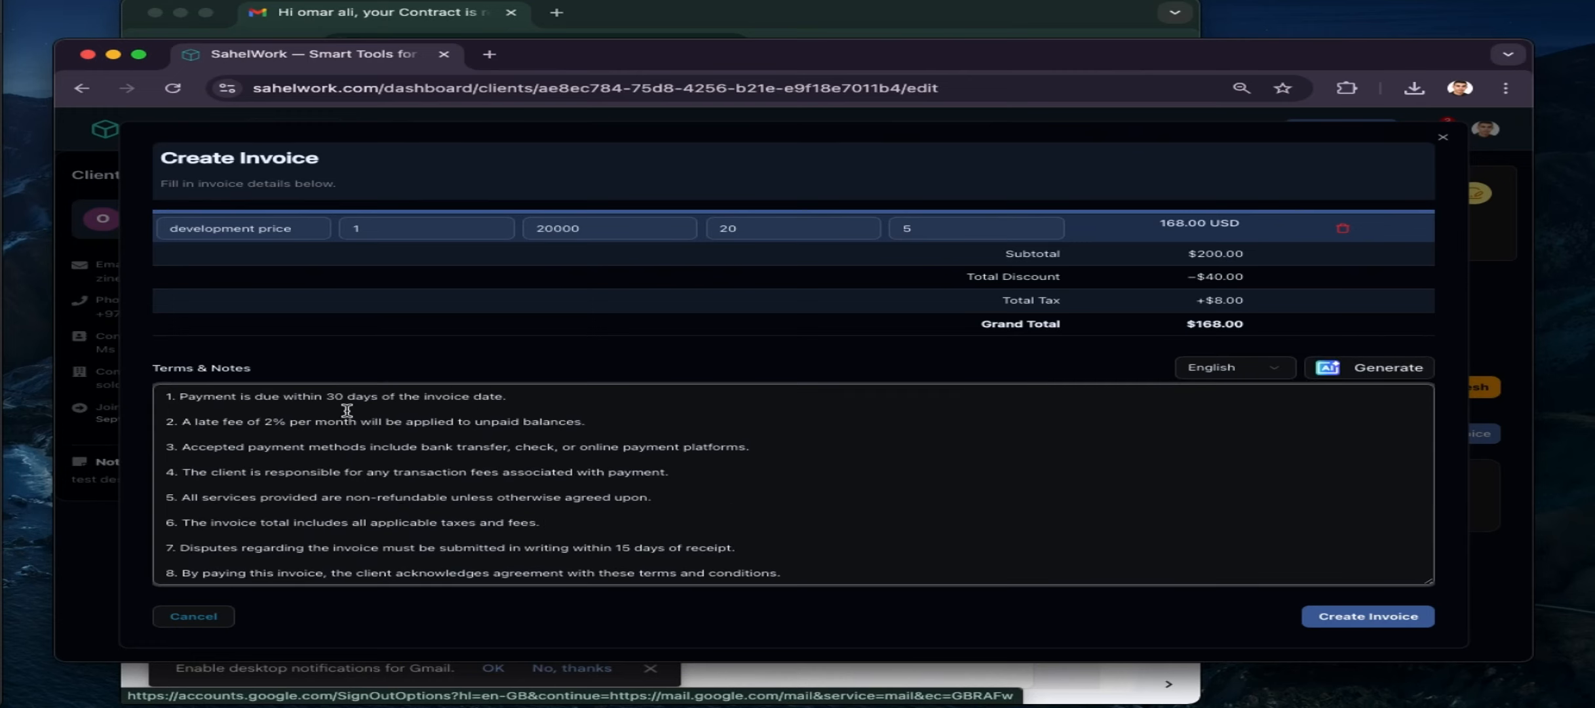
{"action": "type", "text": "isdfqf"}
{"action": "key", "text": "Return"}
{"action": "type", "text": "qs"}
{"action": "key", "text": "Return"}
{"action": "type", "text": "dfsdq"}
{"action": "key", "text": "Return"}
{"action": "key", "text": "Return"}
{"action": "type", "text": "sdfsdq"}
{"action": "key", "text": "Return"}
{"action": "key", "text": "Return"}
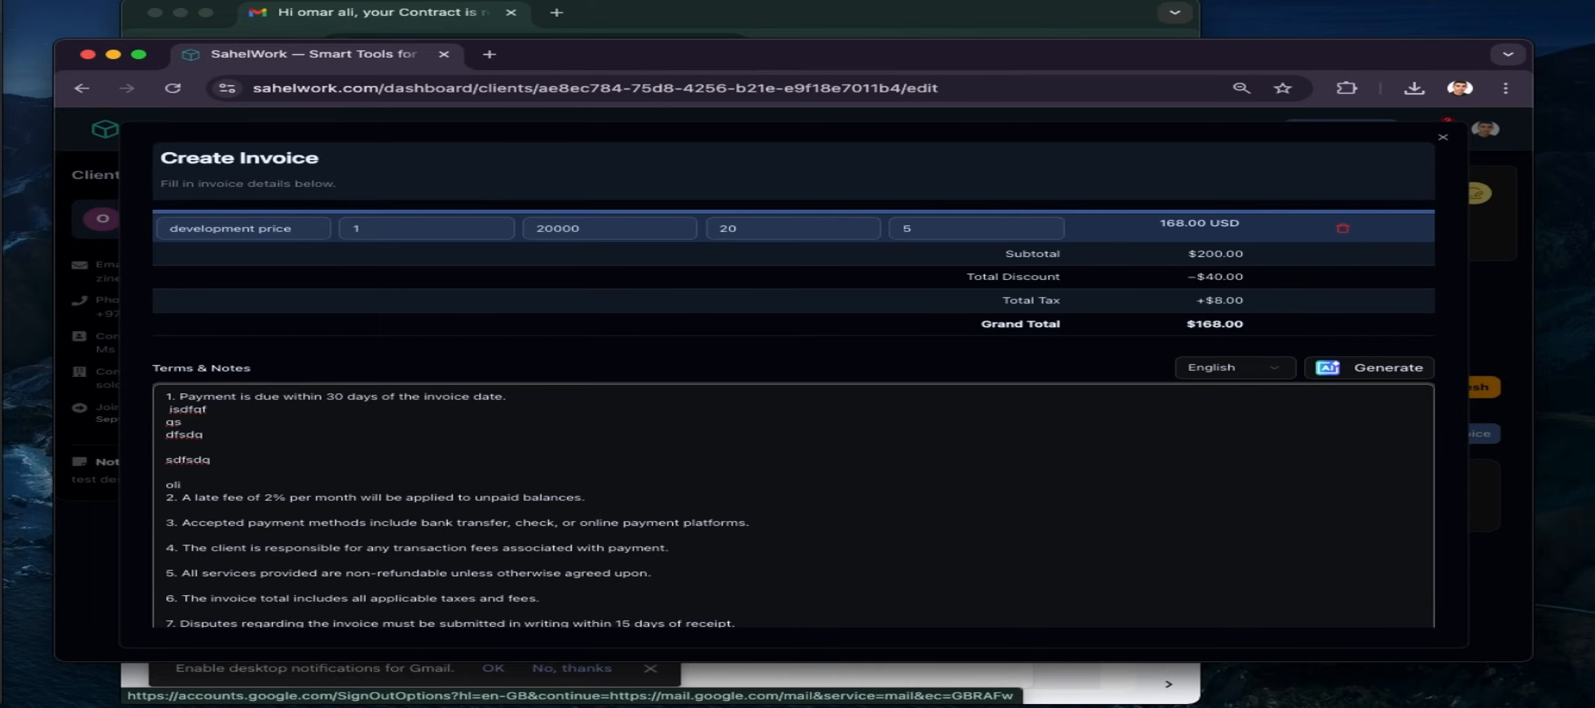
Save 'invoice n 1' with Create Invoice
{"action": "scroll", "coordinate": [462, 430], "scroll_direction": "up", "scroll_amount": 3}
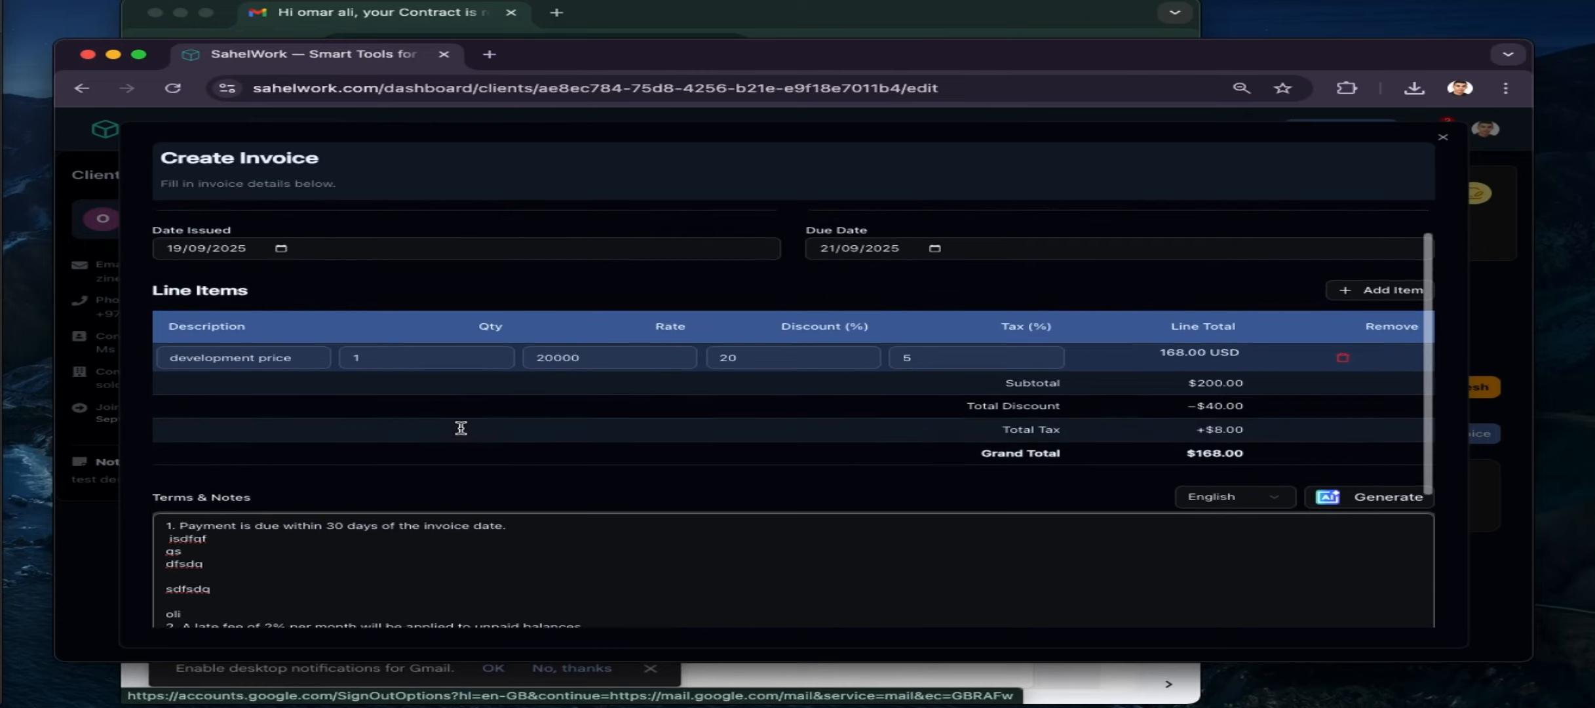
{"action": "scroll", "coordinate": [466, 433], "scroll_direction": "down", "scroll_amount": 3}
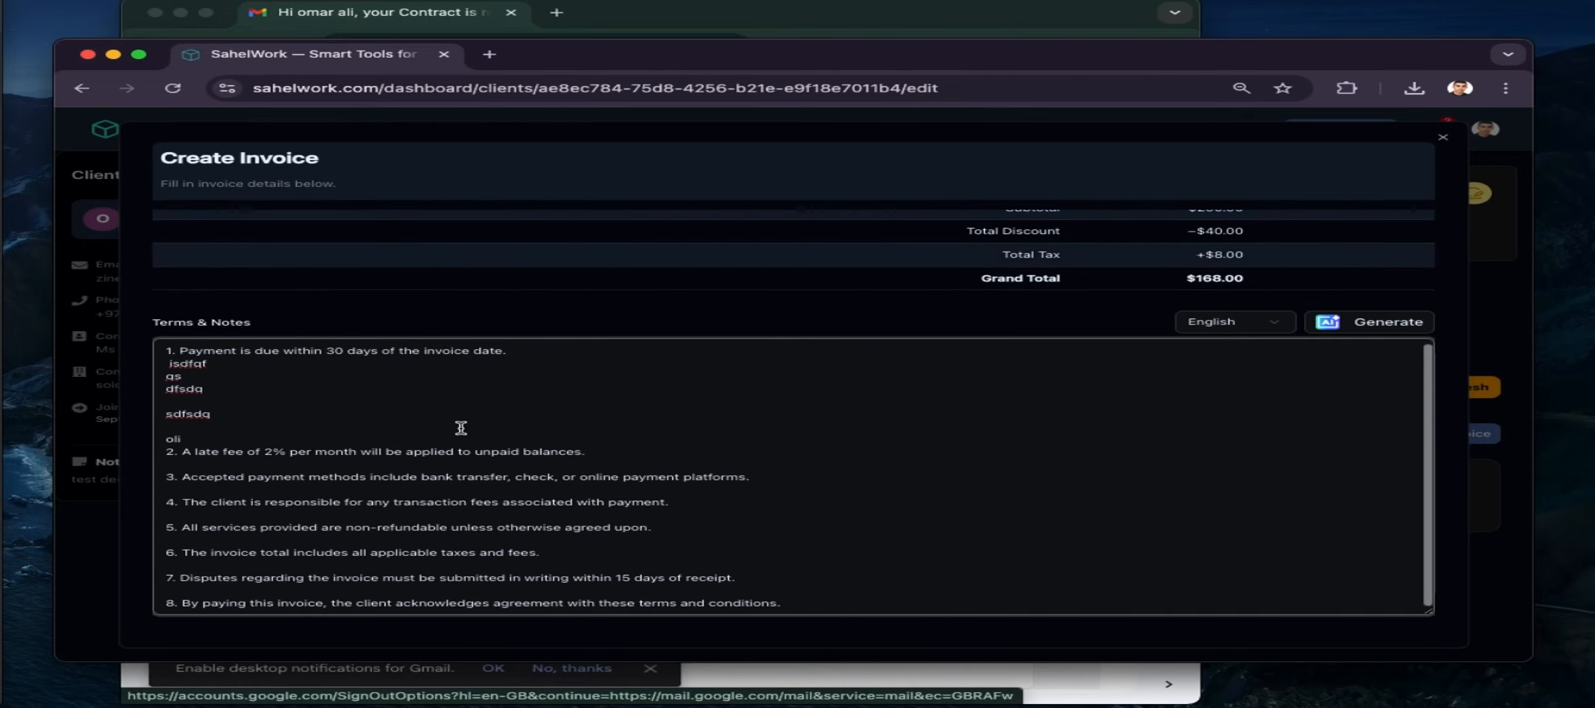
{"action": "scroll", "coordinate": [462, 427], "scroll_direction": "down", "scroll_amount": 1}
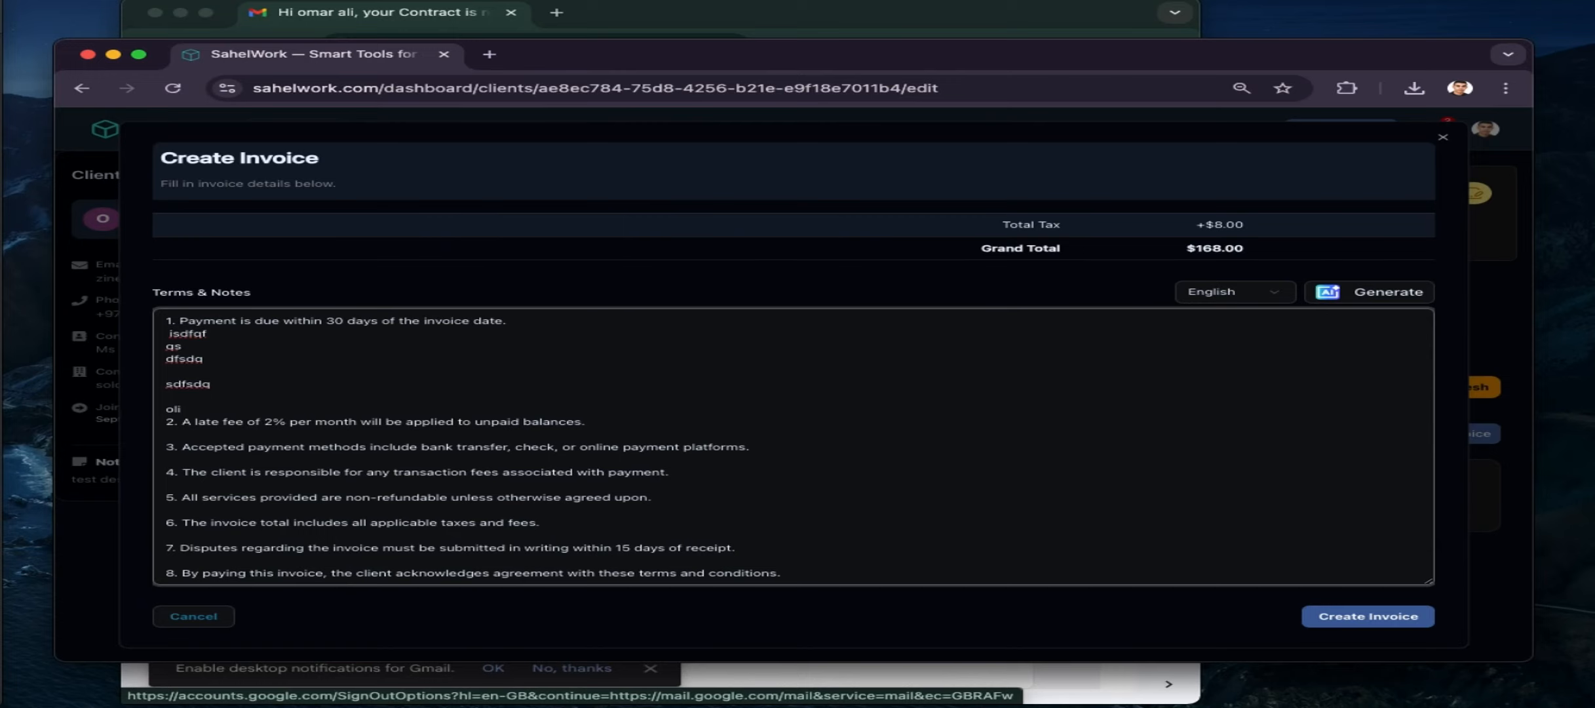
{"action": "left_click", "coordinate": [1328, 617]}
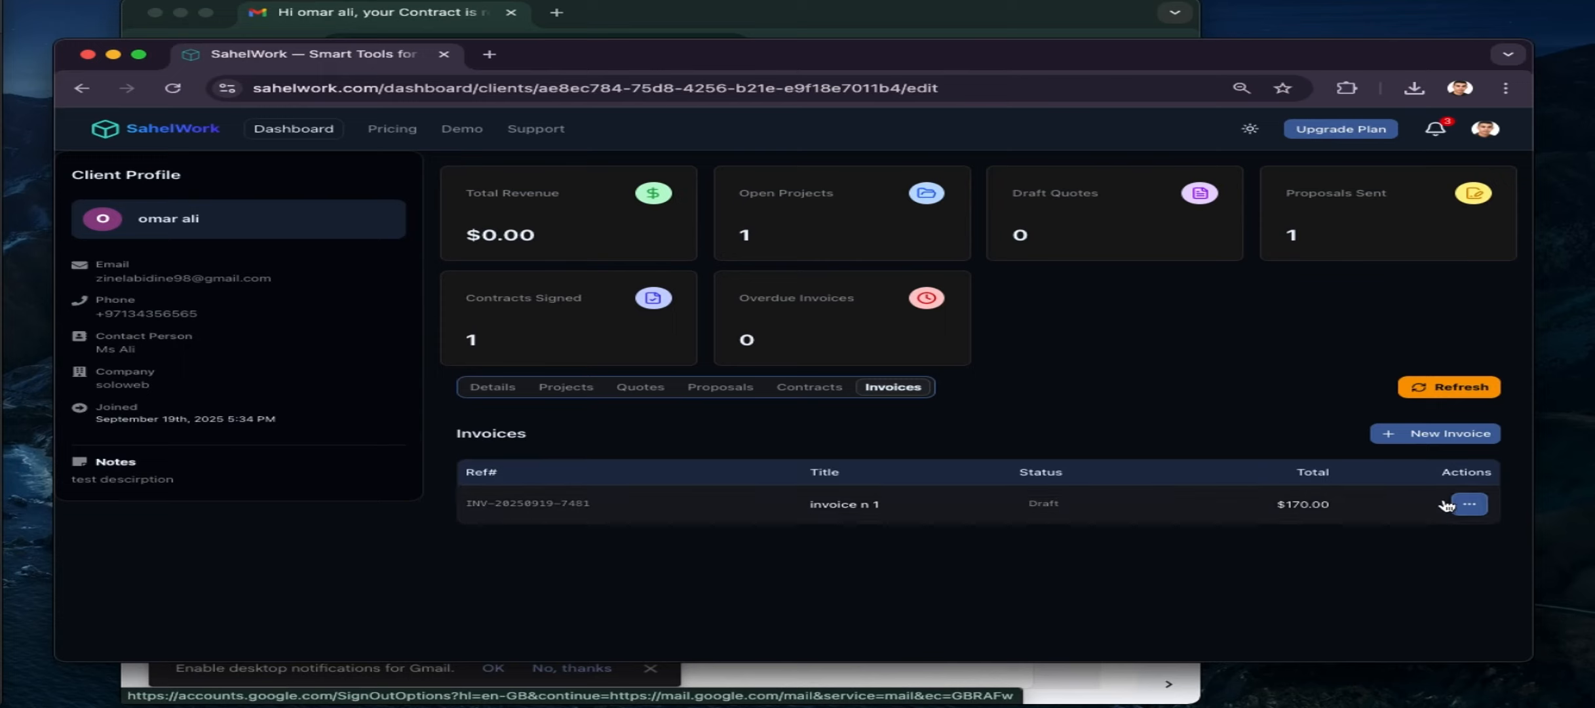
Send 'invoice n 1' to the client from its invoice options
{"action": "left_click", "coordinate": [1469, 504]}
{"action": "left_click", "coordinate": [1116, 555]}
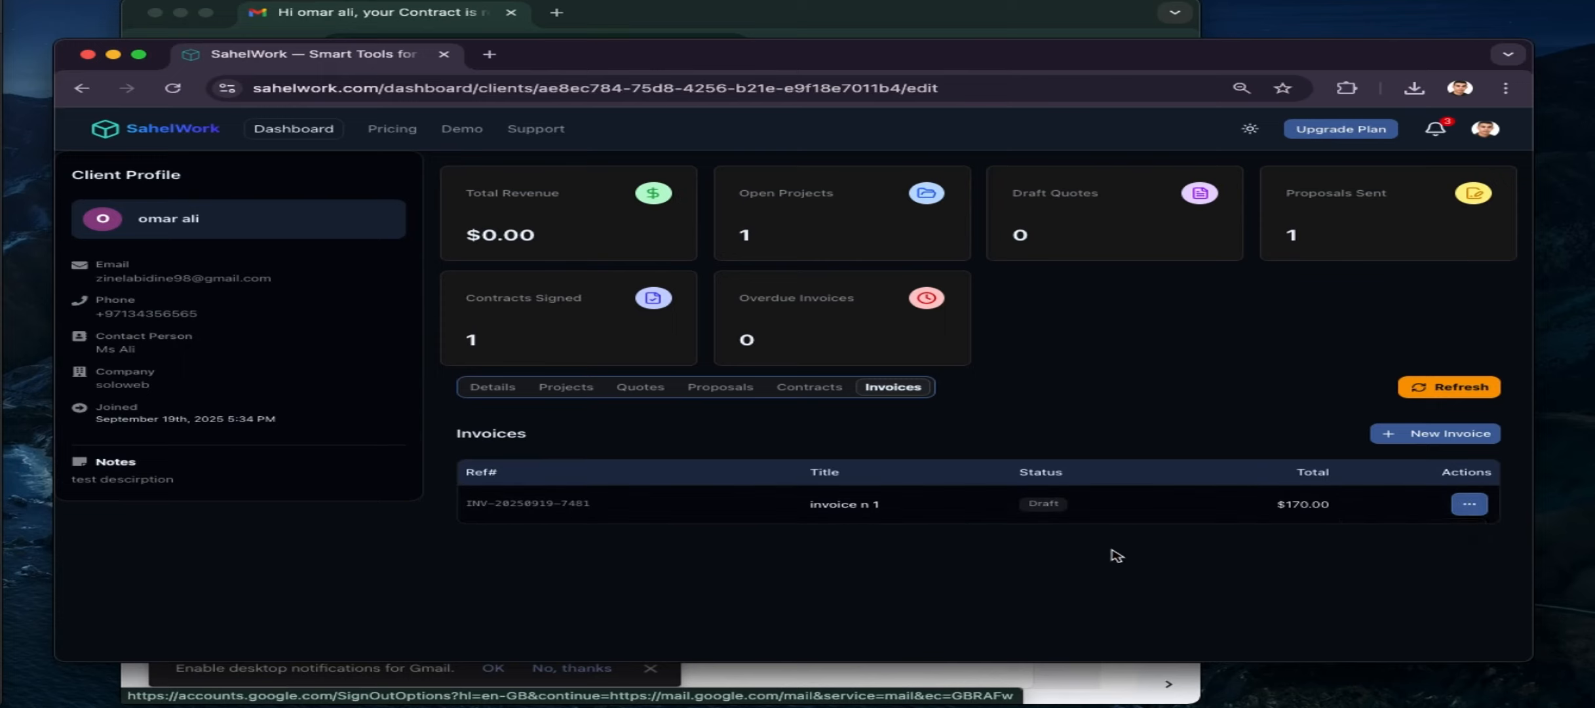
{"action": "left_click", "coordinate": [1472, 506]}
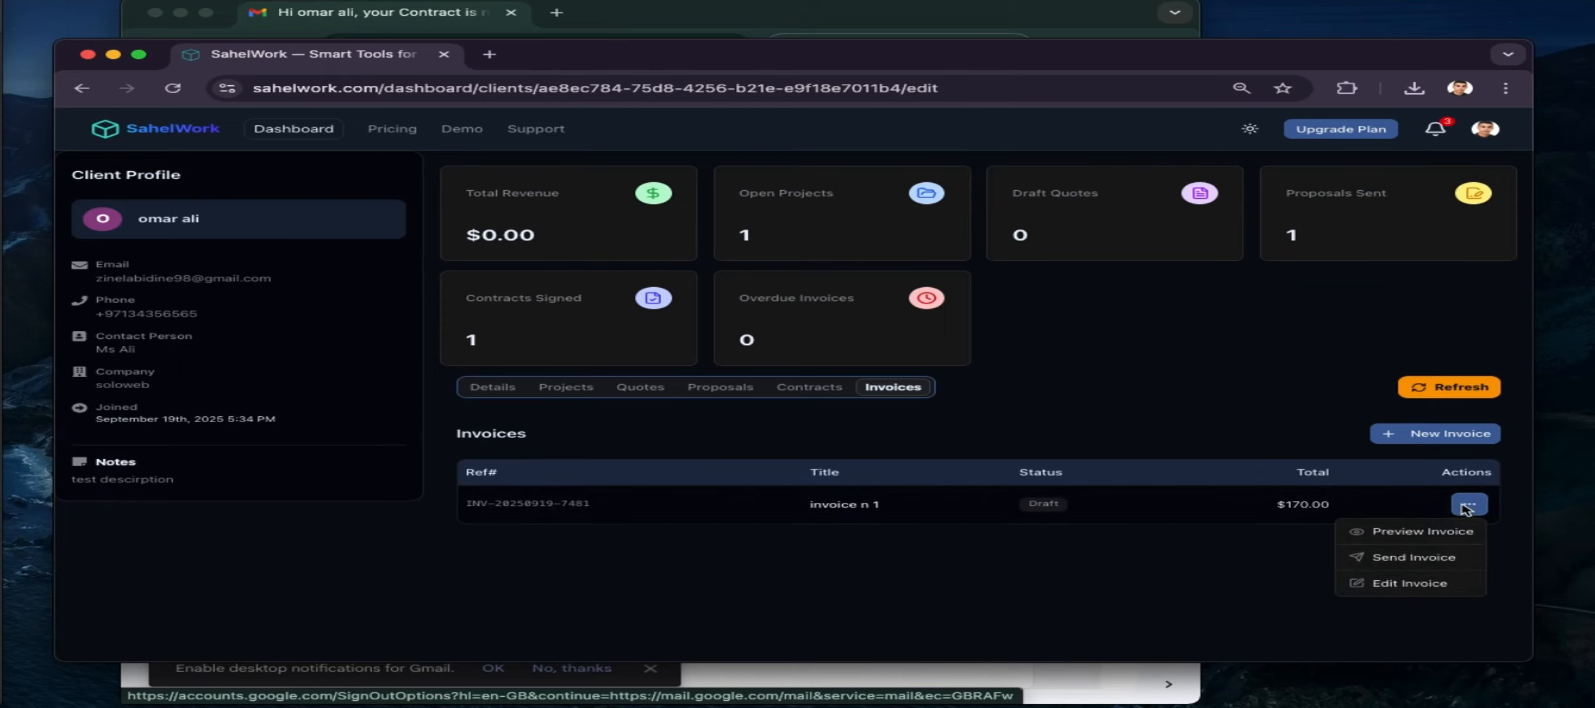
{"action": "left_click", "coordinate": [1417, 557]}
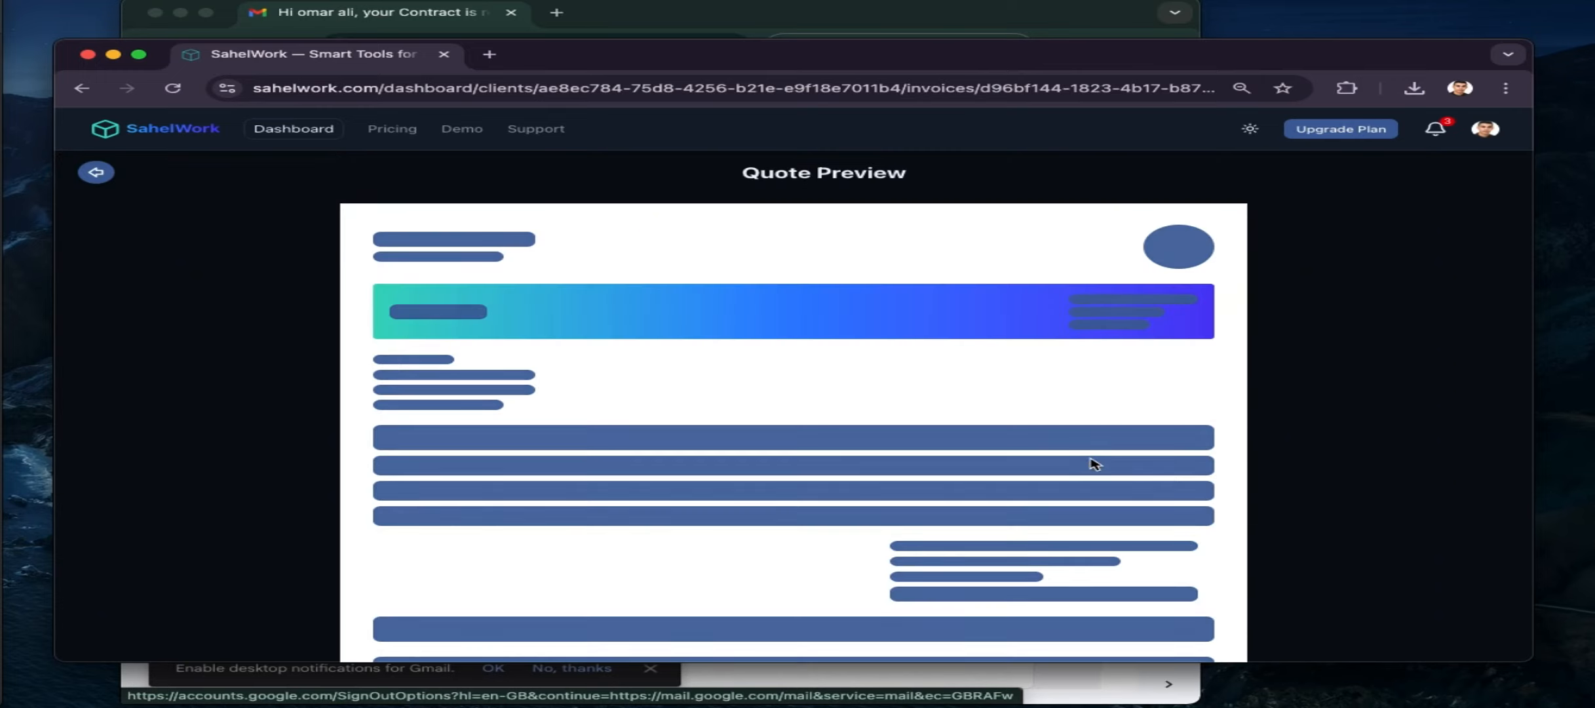
{"action": "scroll", "coordinate": [799, 378], "scroll_direction": "down", "scroll_amount": 2}
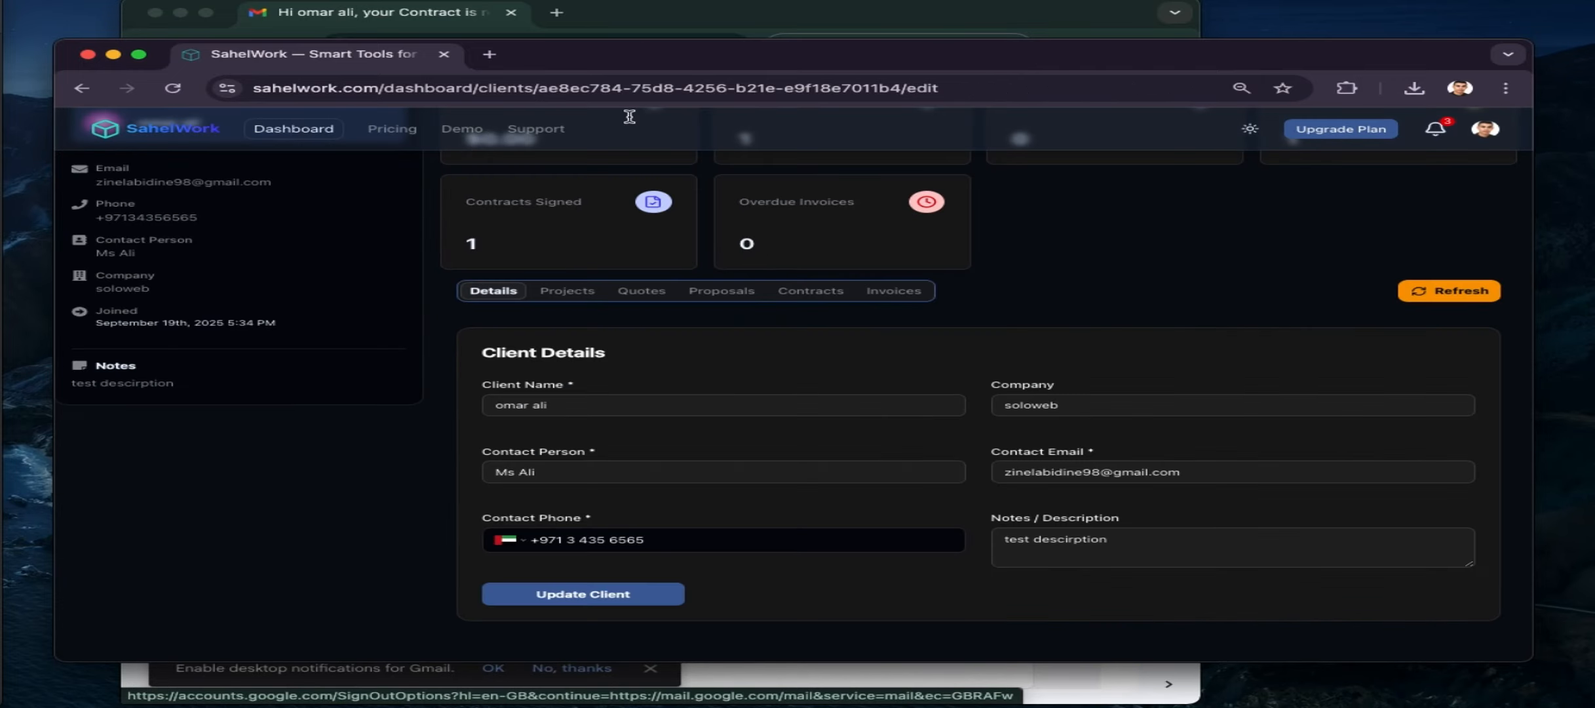
{"action": "left_click", "coordinate": [900, 293]}
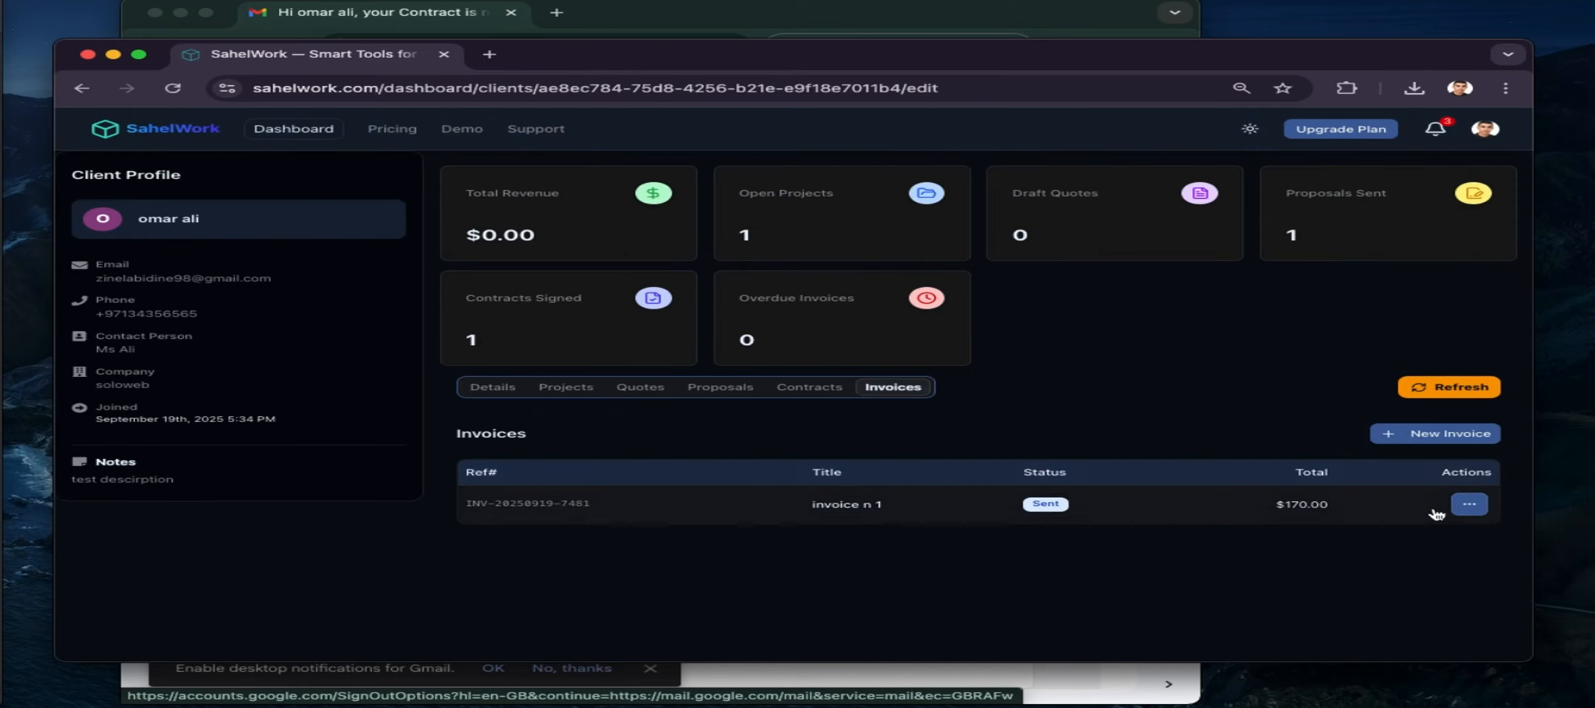
Mark the sent invoice as paid and bring Gmail to the front
{"action": "left_click", "coordinate": [1468, 505]}
{"action": "left_click", "coordinate": [1418, 558]}
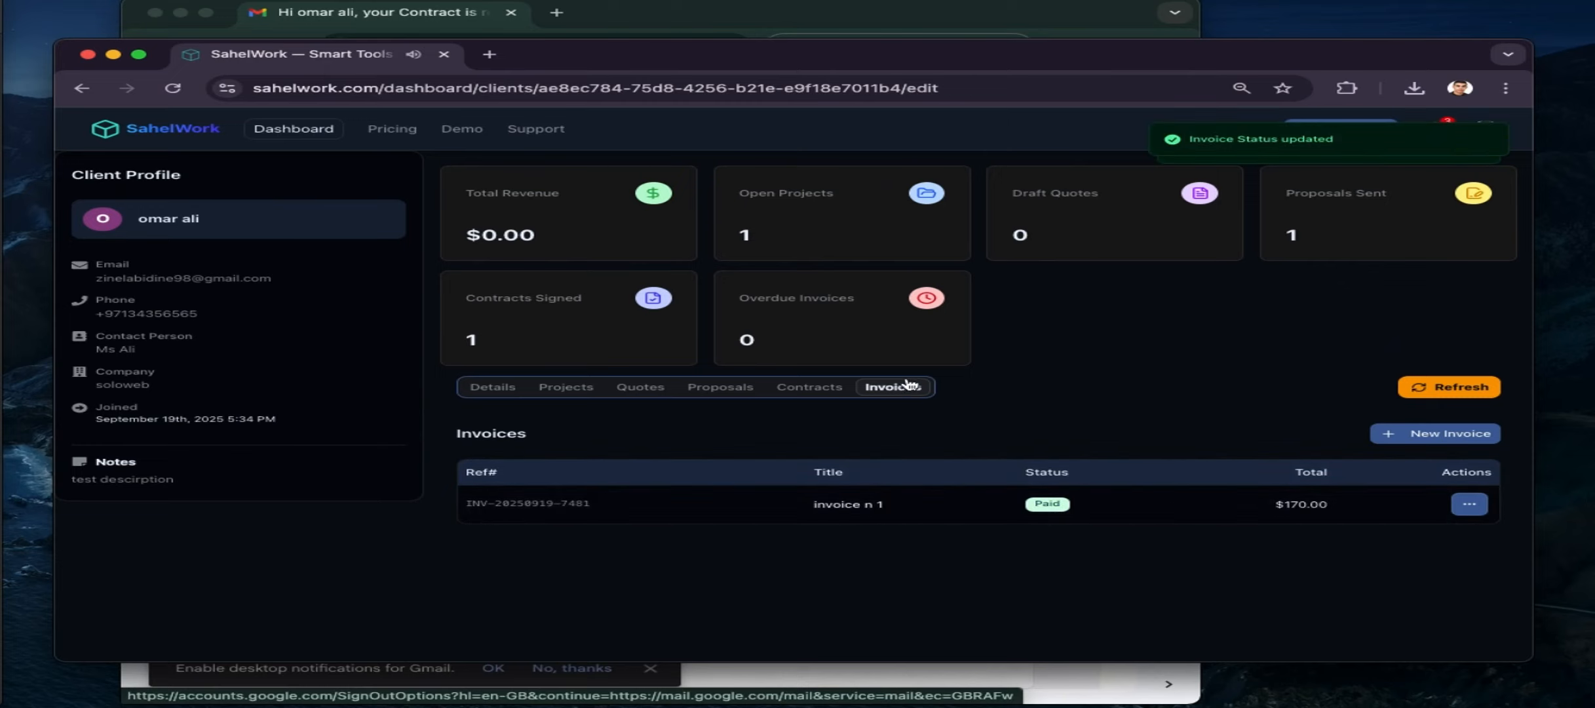
{"action": "left_click", "coordinate": [745, 15]}
Open the invoice email, preview its PDF showing the $168.00 total, and close Gmail
{"action": "left_click", "coordinate": [232, 127]}
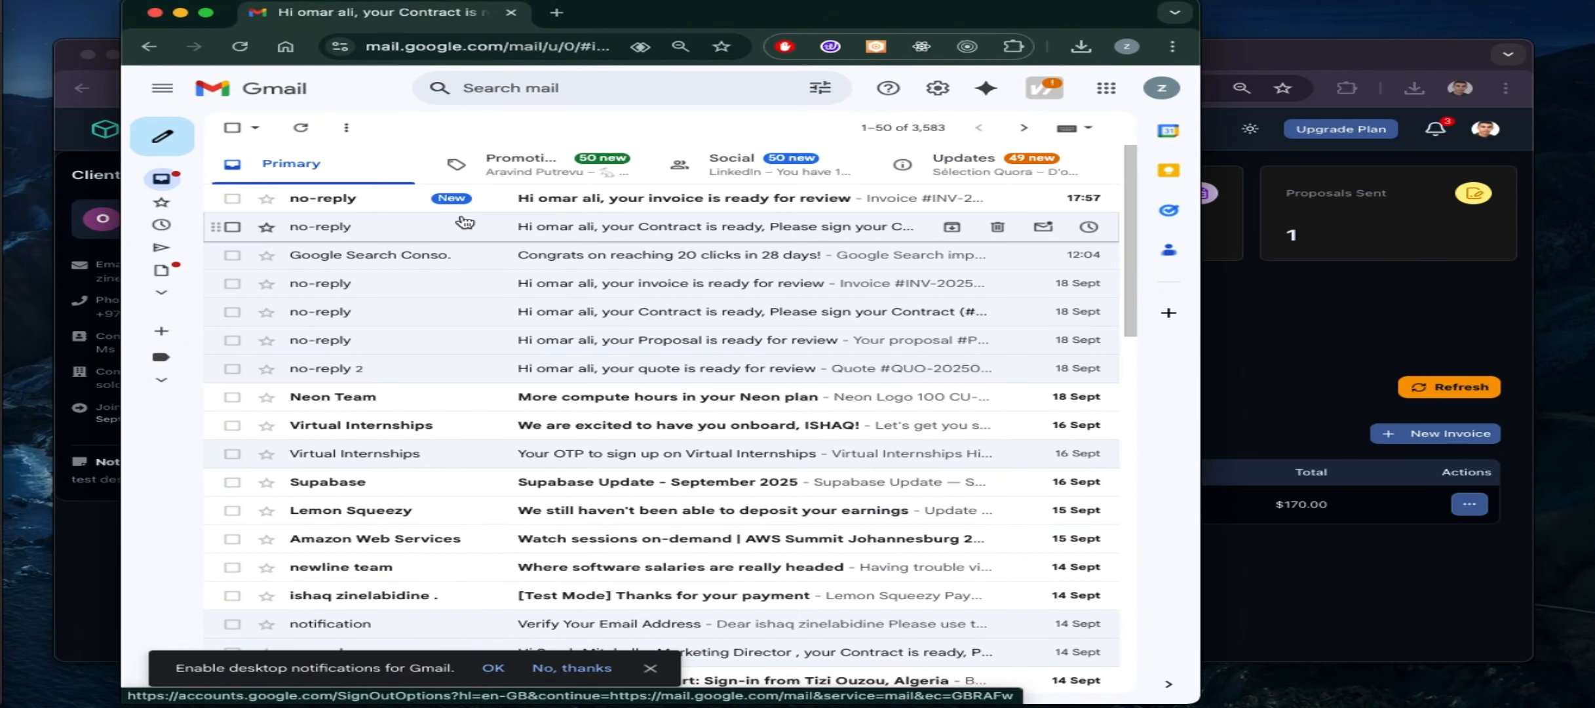
{"action": "left_click", "coordinate": [549, 200]}
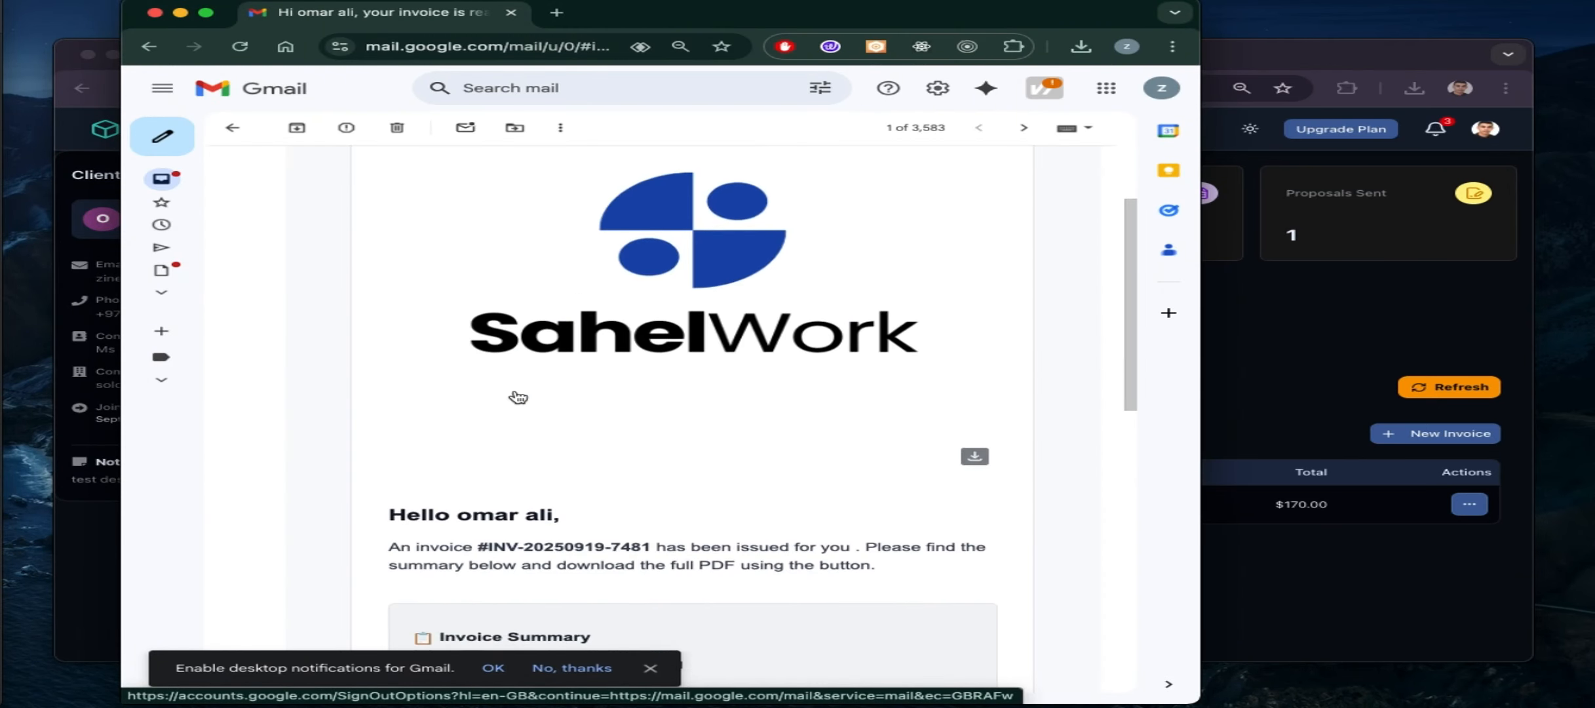
{"action": "scroll", "coordinate": [519, 396], "scroll_direction": "down", "scroll_amount": 5}
{"action": "scroll", "coordinate": [519, 396], "scroll_direction": "up", "scroll_amount": 3}
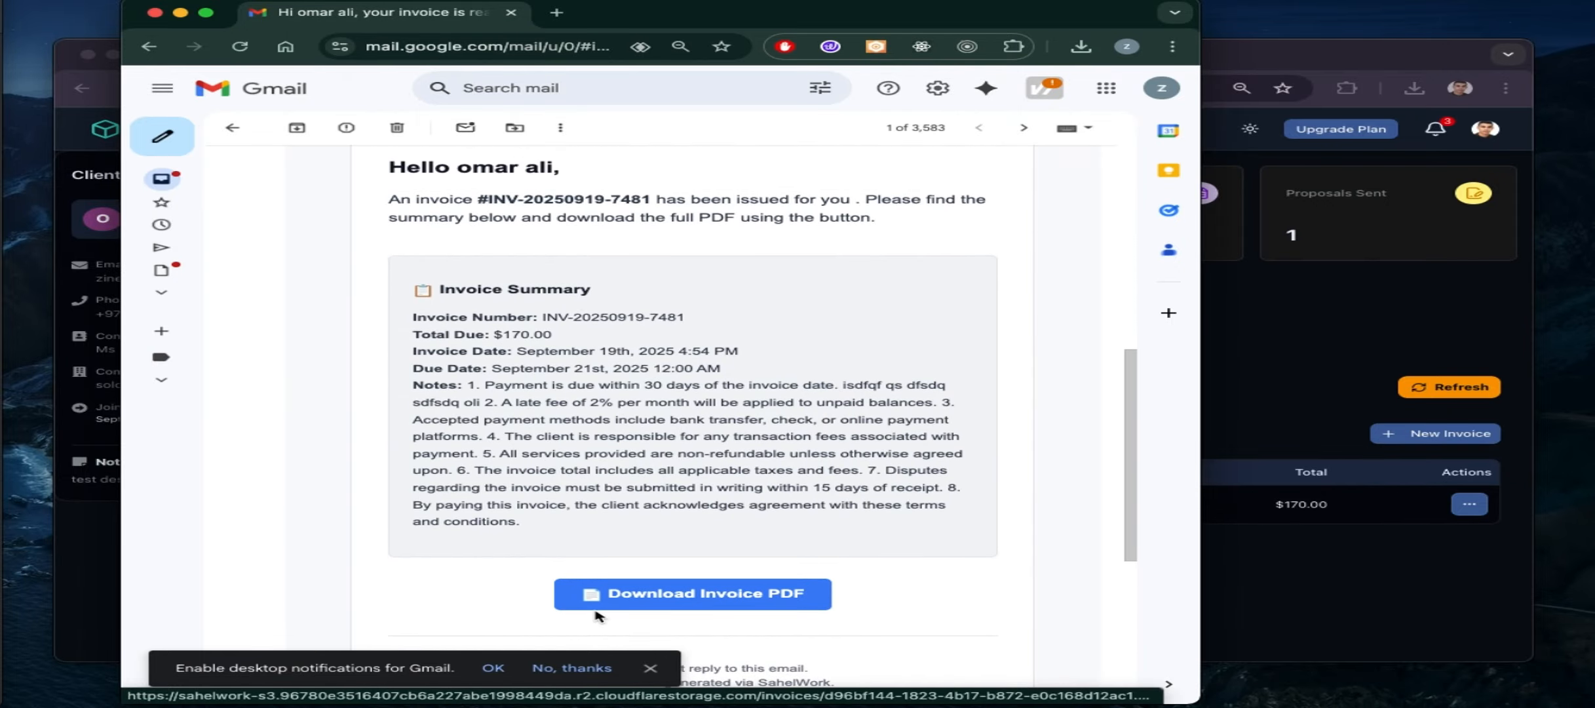
{"action": "scroll", "coordinate": [524, 537], "scroll_direction": "down", "scroll_amount": 6}
{"action": "left_click", "coordinate": [423, 548]}
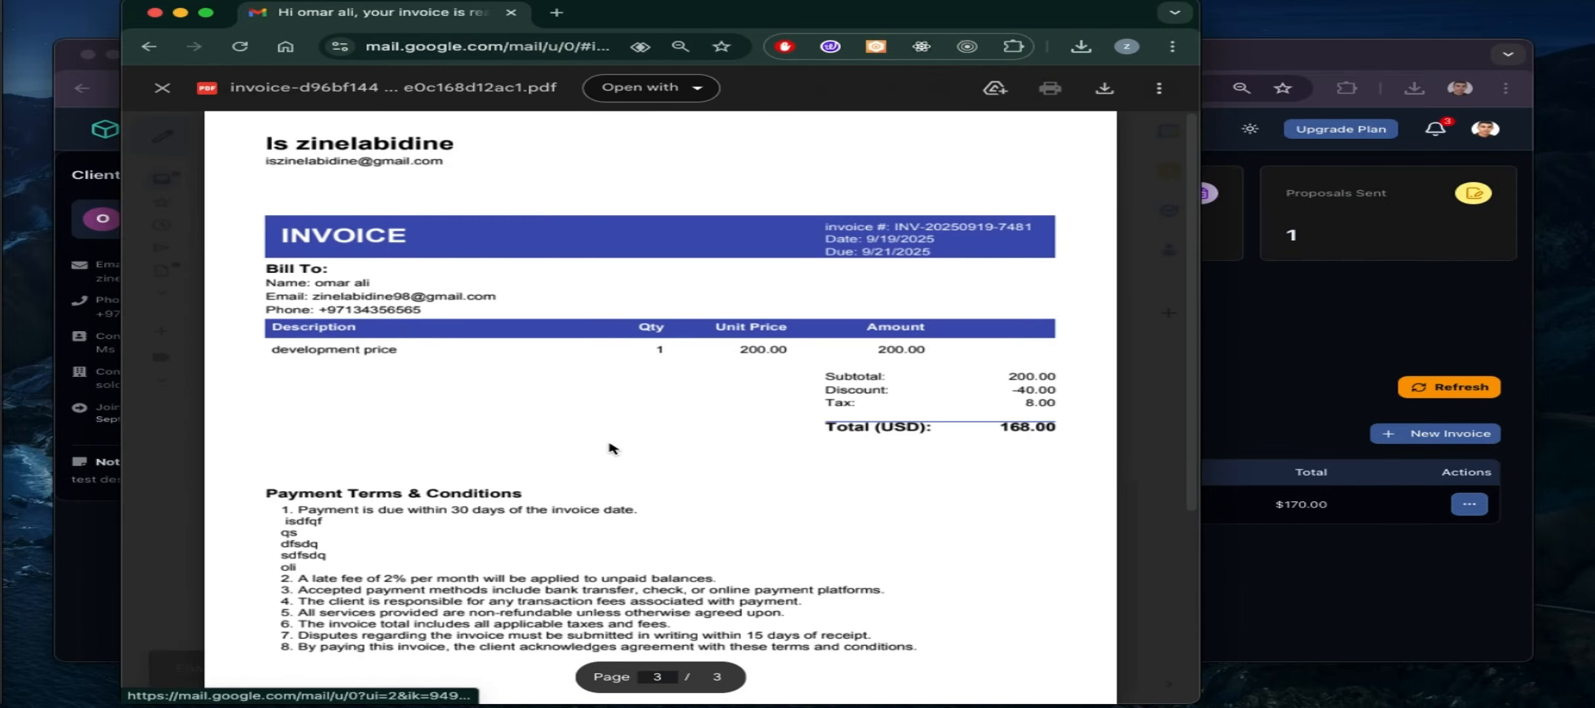
{"action": "scroll", "coordinate": [604, 423], "scroll_direction": "down", "scroll_amount": 10}
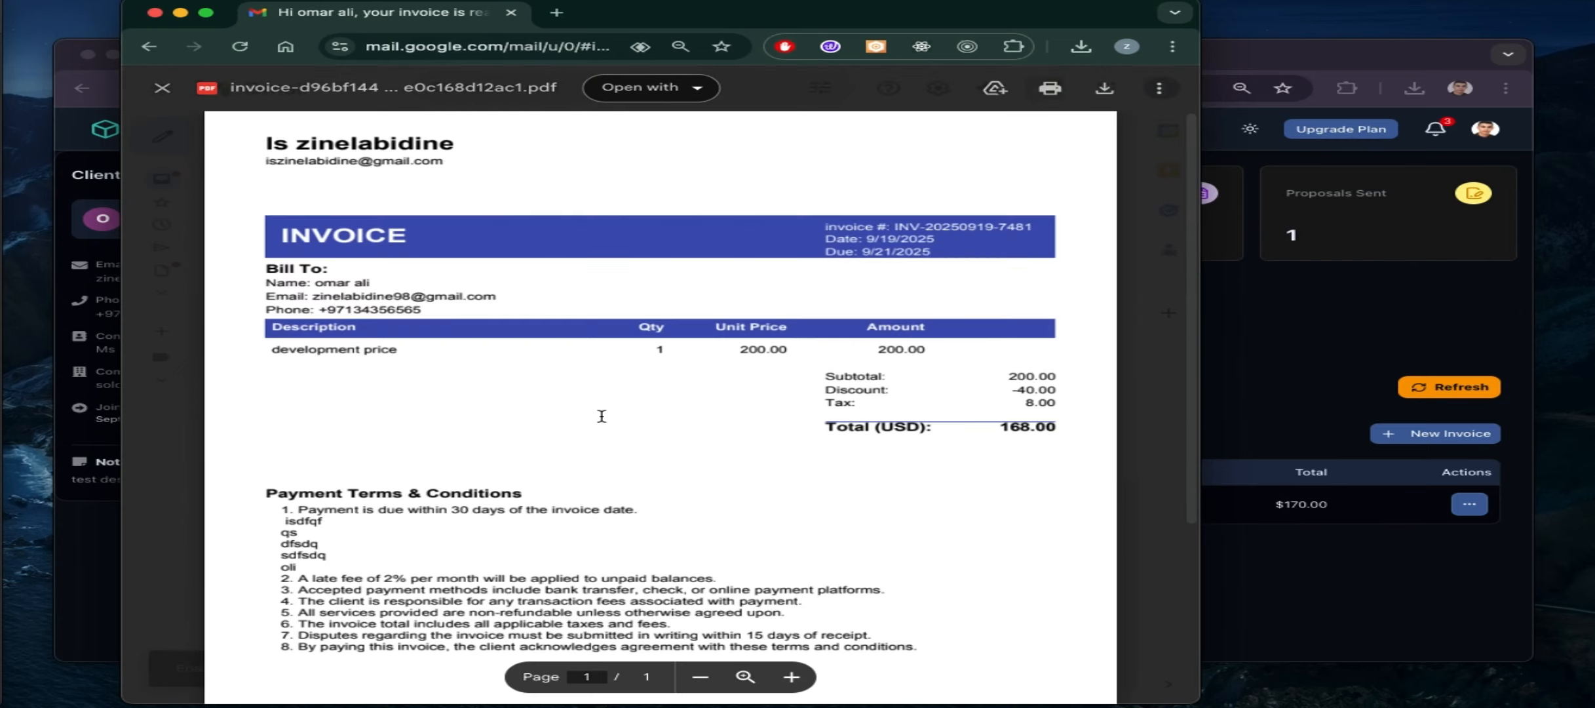
{"action": "scroll", "coordinate": [602, 416], "scroll_direction": "down", "scroll_amount": 5}
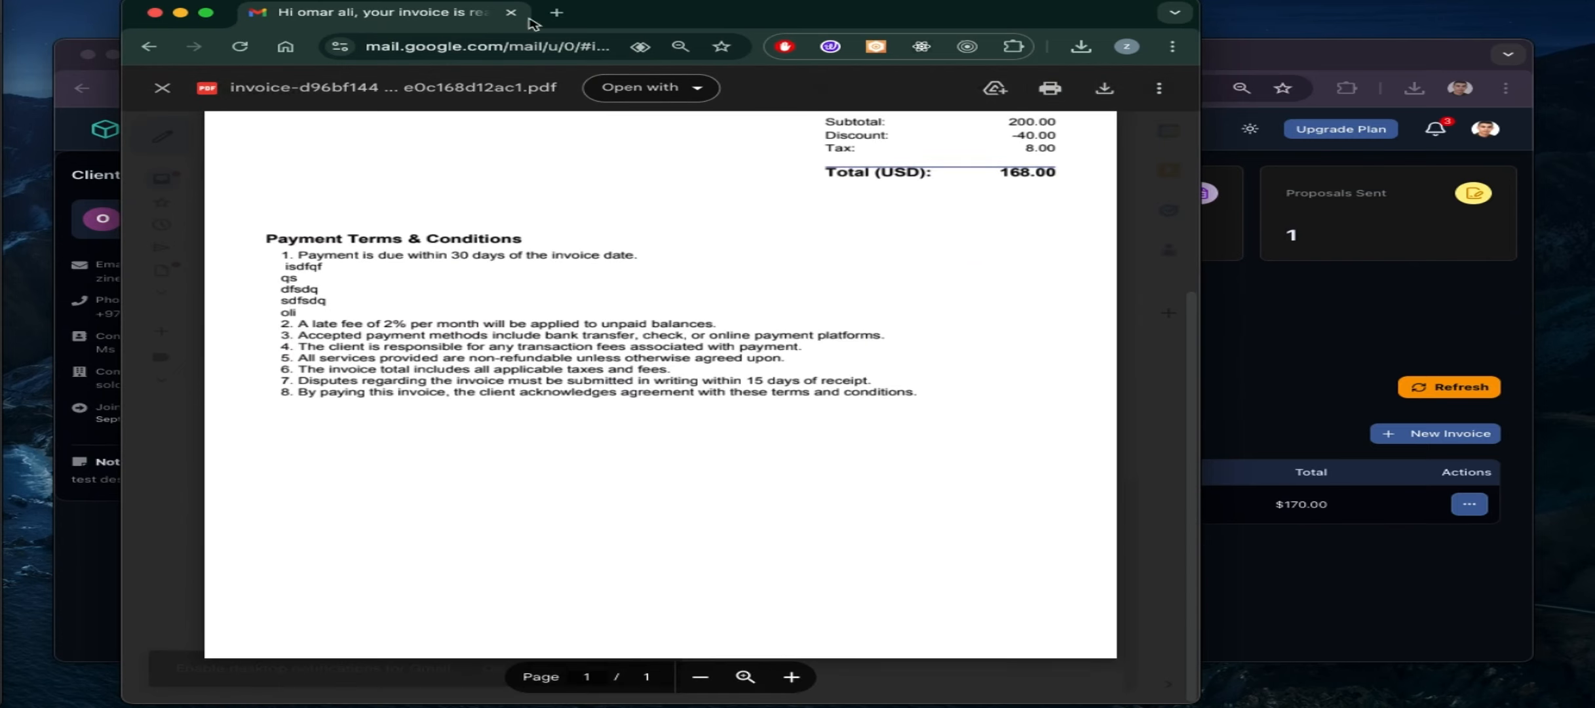
{"action": "left_click", "coordinate": [513, 13]}
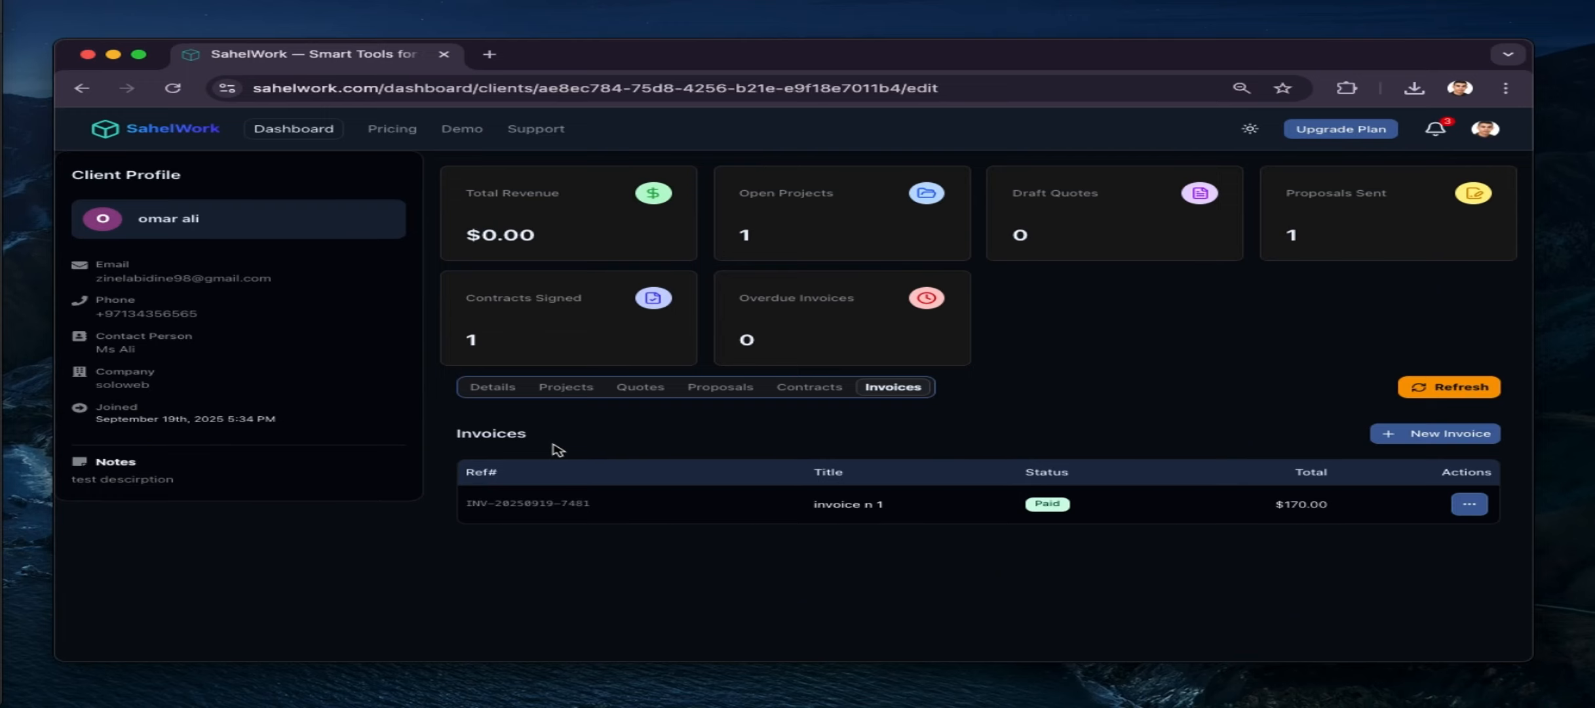
Look through the client's Details, Projects, Quotes, Proposals, Contracts and Invoices tabs in turn
{"action": "left_click", "coordinate": [495, 388]}
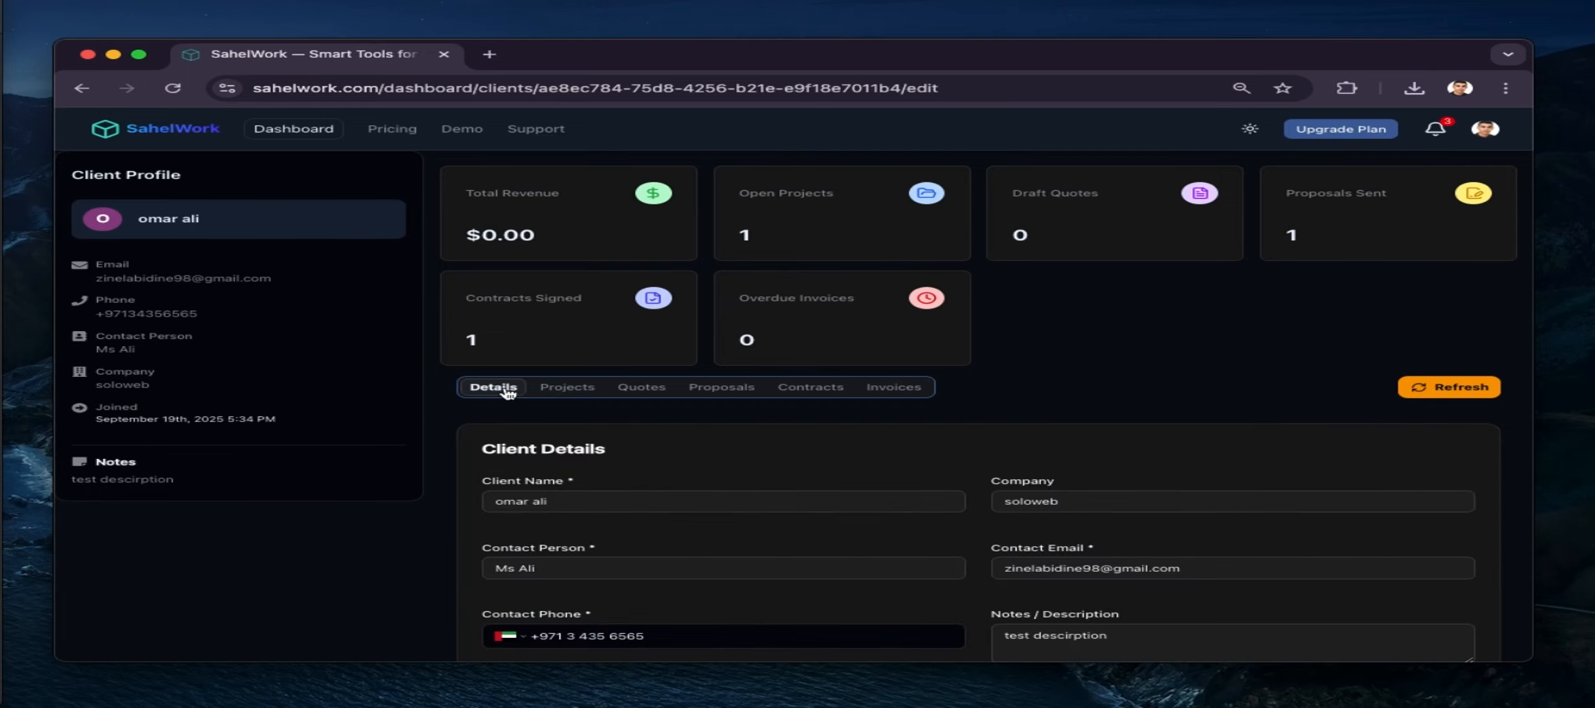
{"action": "left_click", "coordinate": [568, 389]}
{"action": "left_click", "coordinate": [626, 391]}
{"action": "left_click", "coordinate": [721, 389]}
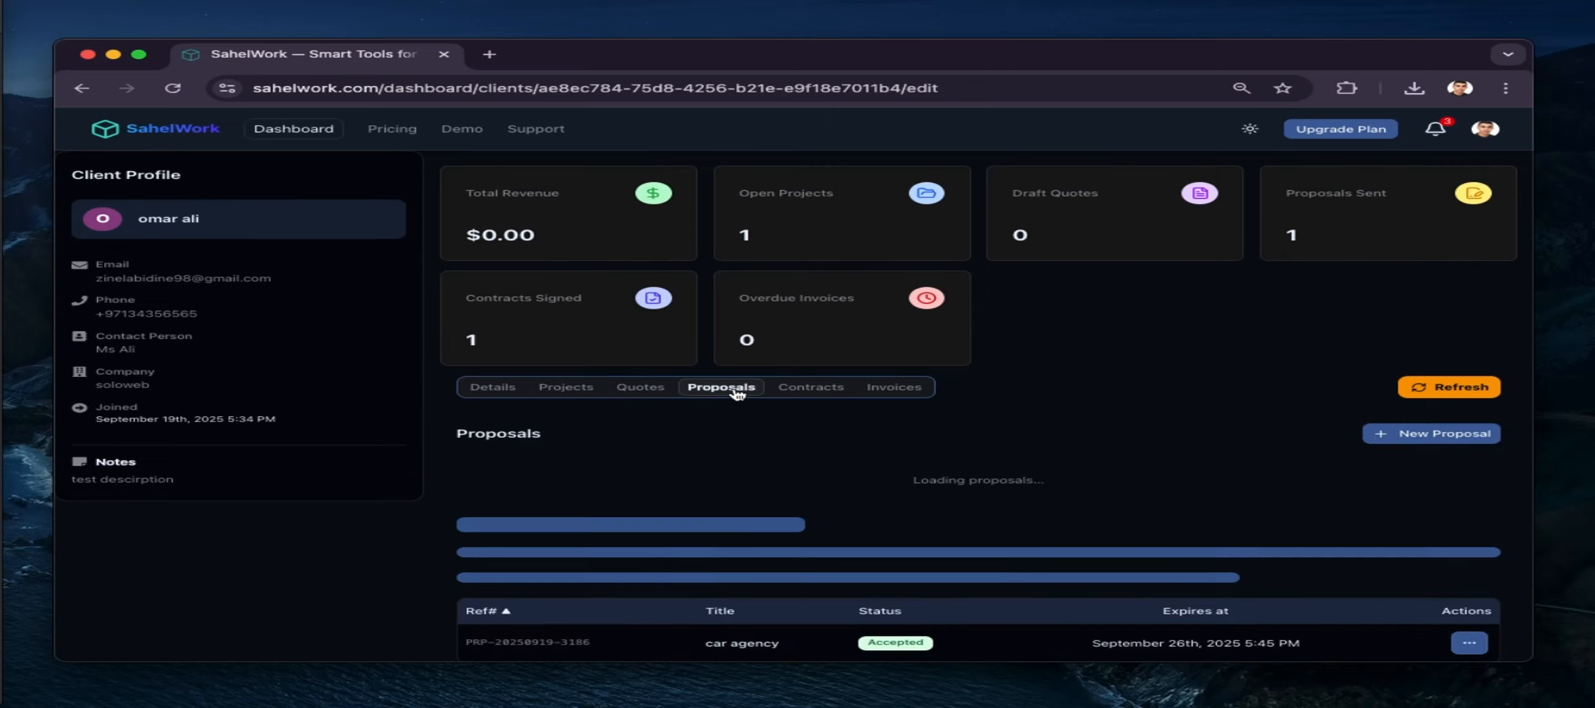
{"action": "left_click", "coordinate": [810, 390]}
{"action": "left_click", "coordinate": [885, 390]}
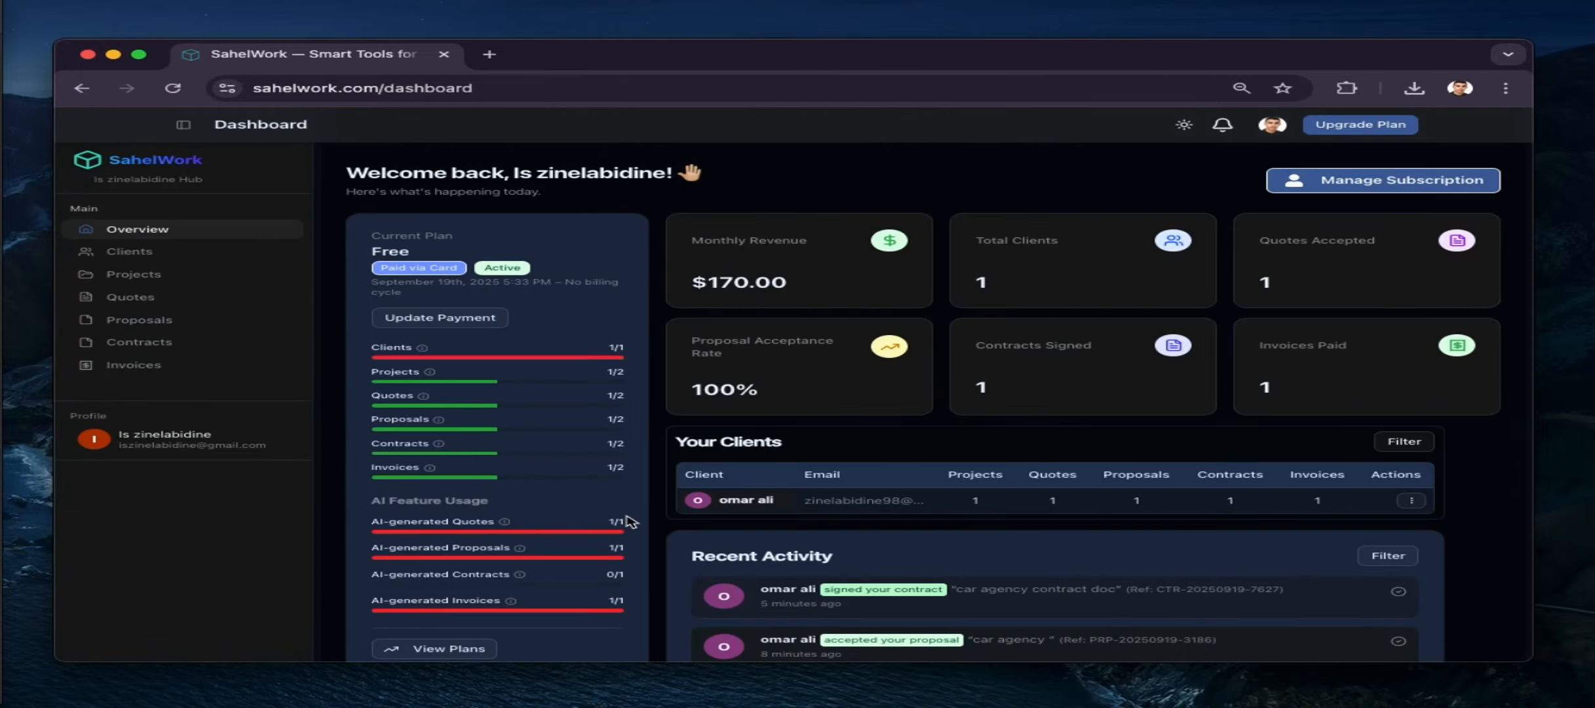
Review notifications filtered to Contracts, Proposals and Quotes, then show All again
{"action": "scroll", "coordinate": [647, 535], "scroll_direction": "down", "scroll_amount": 2}
{"action": "scroll", "coordinate": [647, 534], "scroll_direction": "up", "scroll_amount": 2}
{"action": "scroll", "coordinate": [651, 540], "scroll_direction": "down", "scroll_amount": 2}
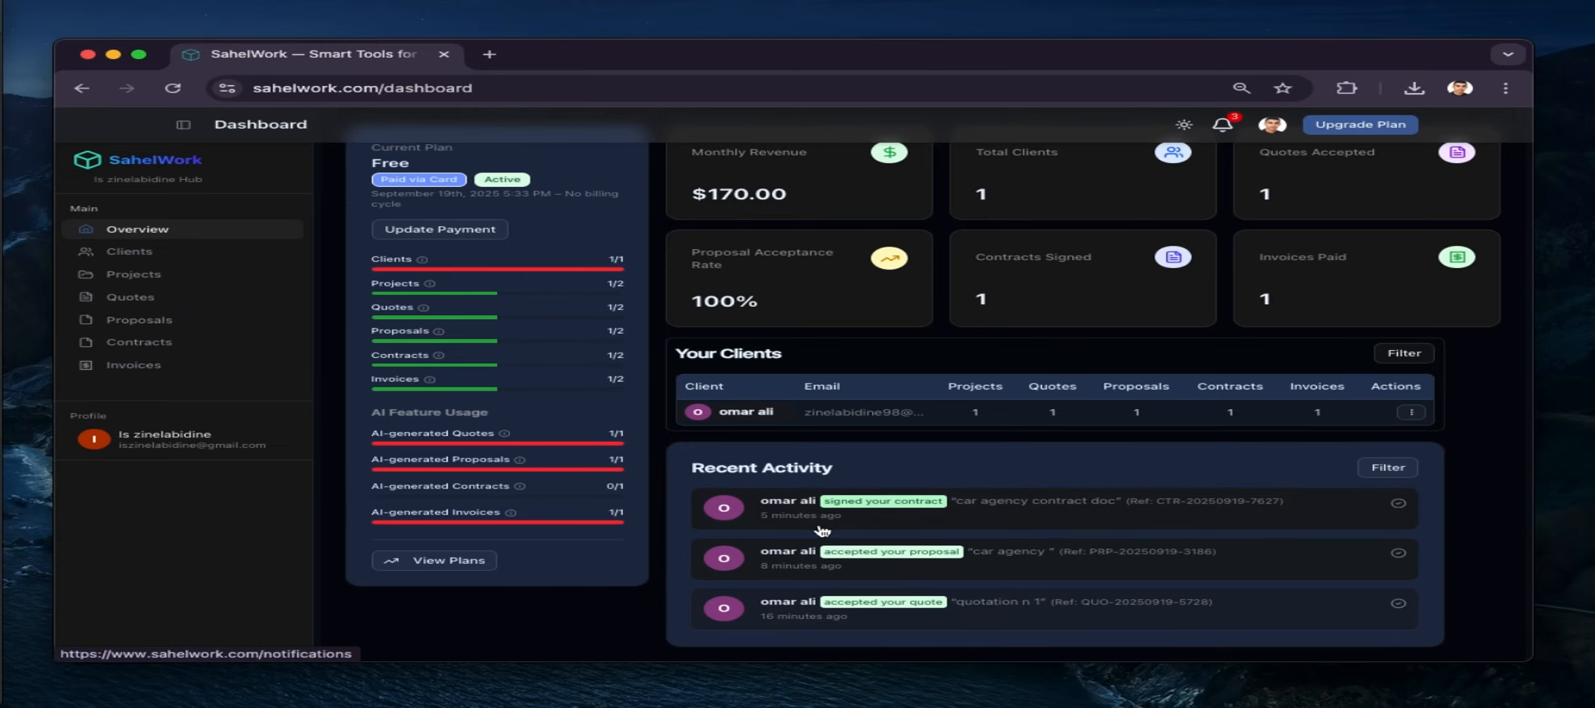
{"action": "left_click", "coordinate": [790, 518]}
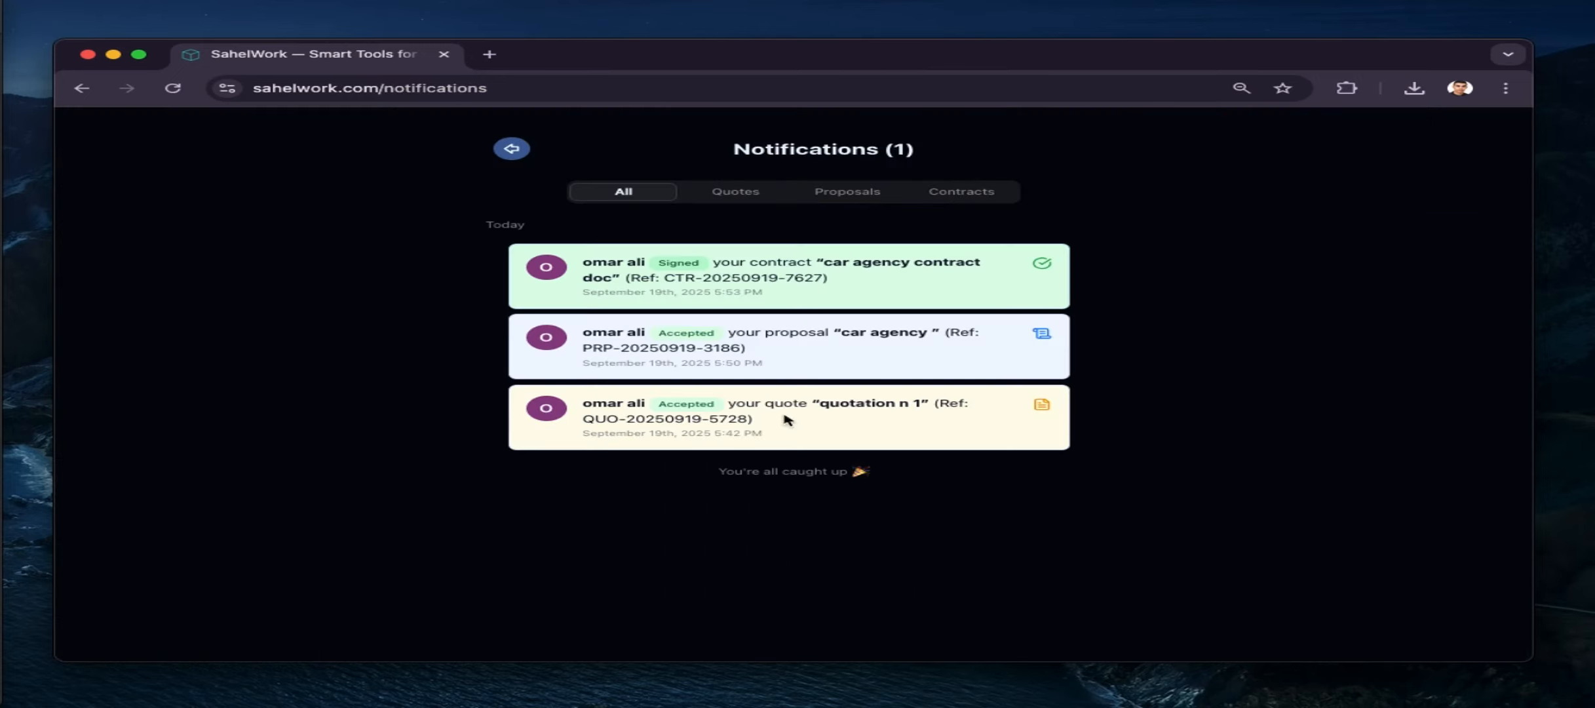
{"action": "left_click", "coordinate": [944, 194]}
{"action": "left_click", "coordinate": [831, 193]}
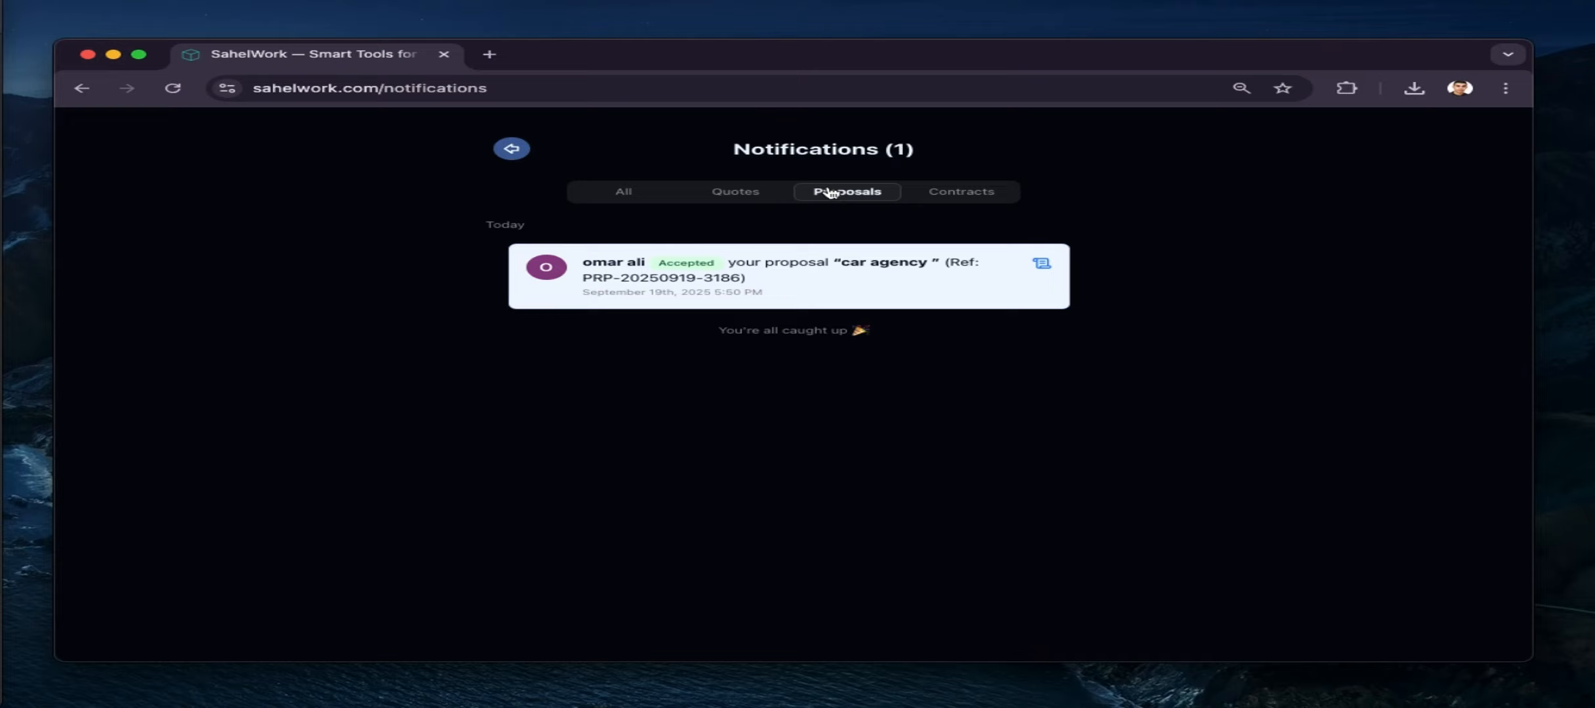
{"action": "left_click", "coordinate": [737, 190]}
{"action": "left_click", "coordinate": [621, 190]}
Filter the dashboard's Recent Activity to the last 7, then 30 days, clear it, and open View Plans
{"action": "left_click", "coordinate": [511, 148]}
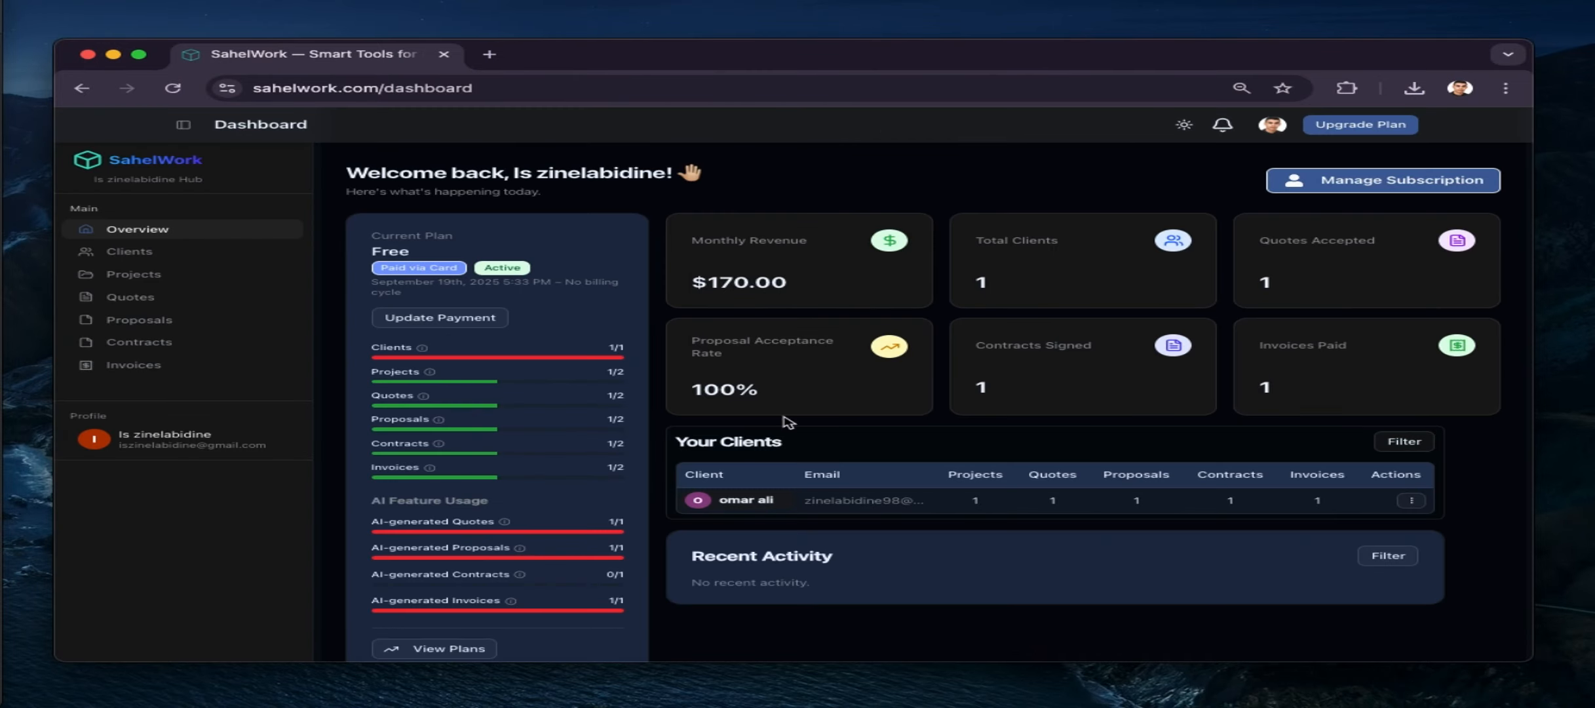
{"action": "scroll", "coordinate": [788, 422], "scroll_direction": "down", "scroll_amount": 2}
{"action": "left_click", "coordinate": [1388, 468]}
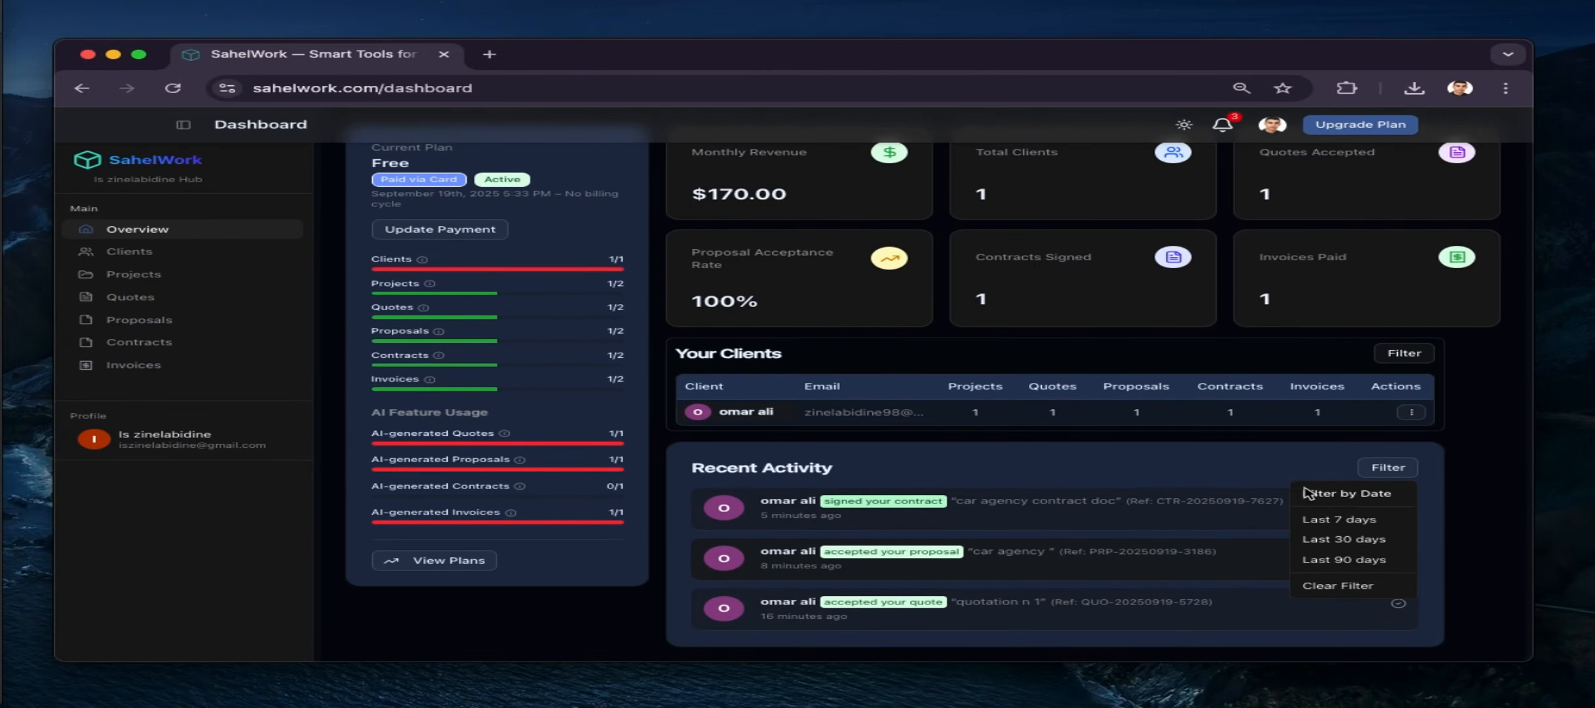
{"action": "left_click", "coordinate": [1343, 524]}
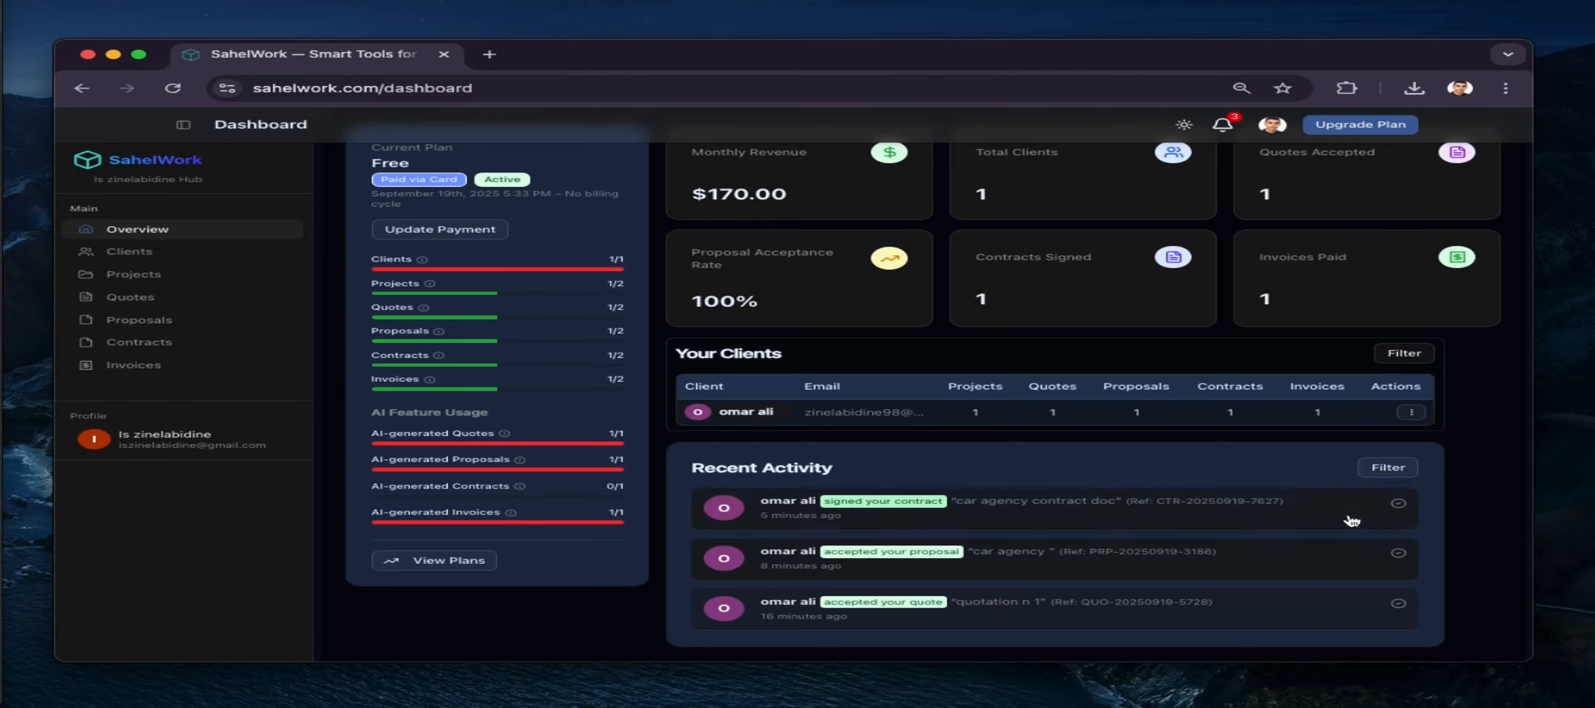
{"action": "left_click", "coordinate": [1391, 469]}
{"action": "left_click", "coordinate": [1347, 540]}
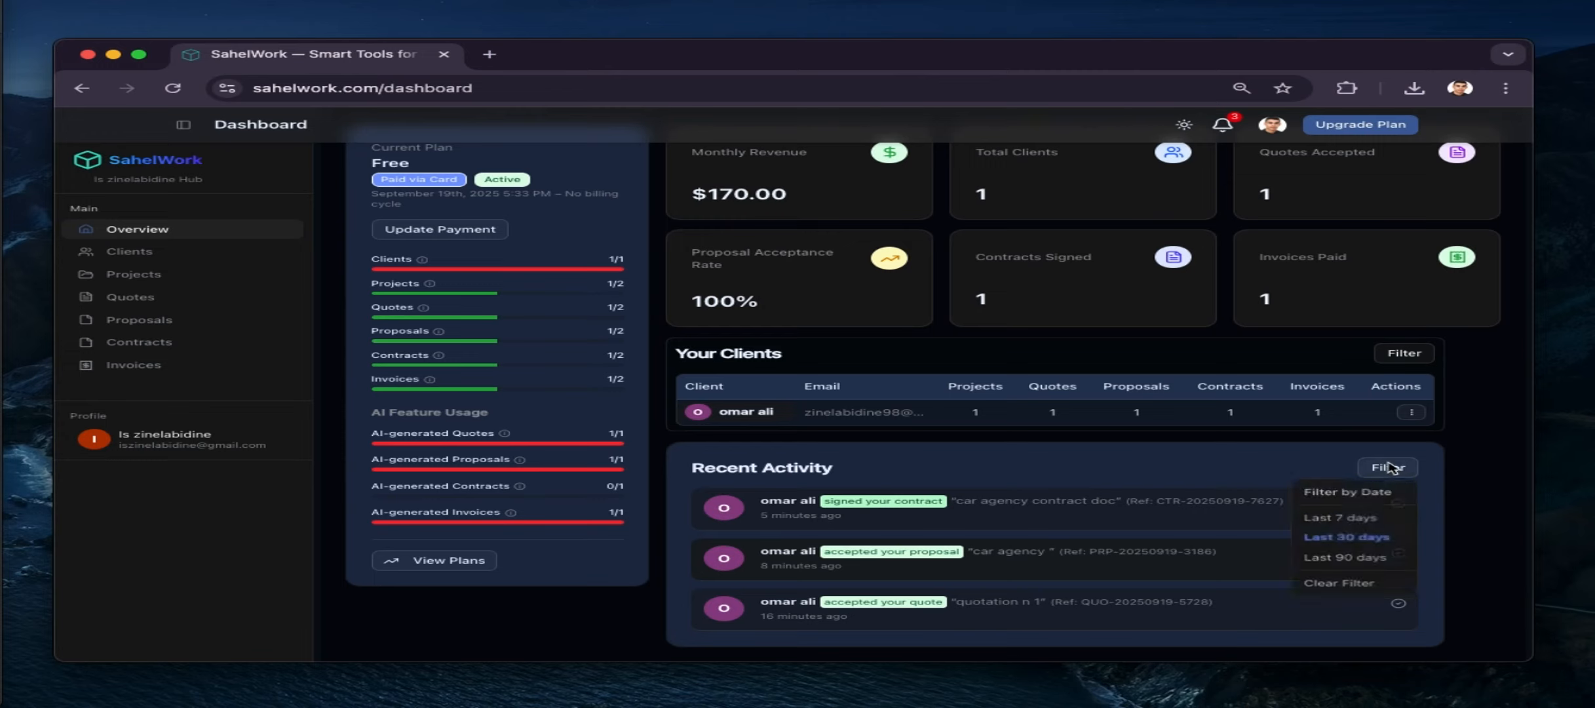
{"action": "left_click", "coordinate": [1324, 582]}
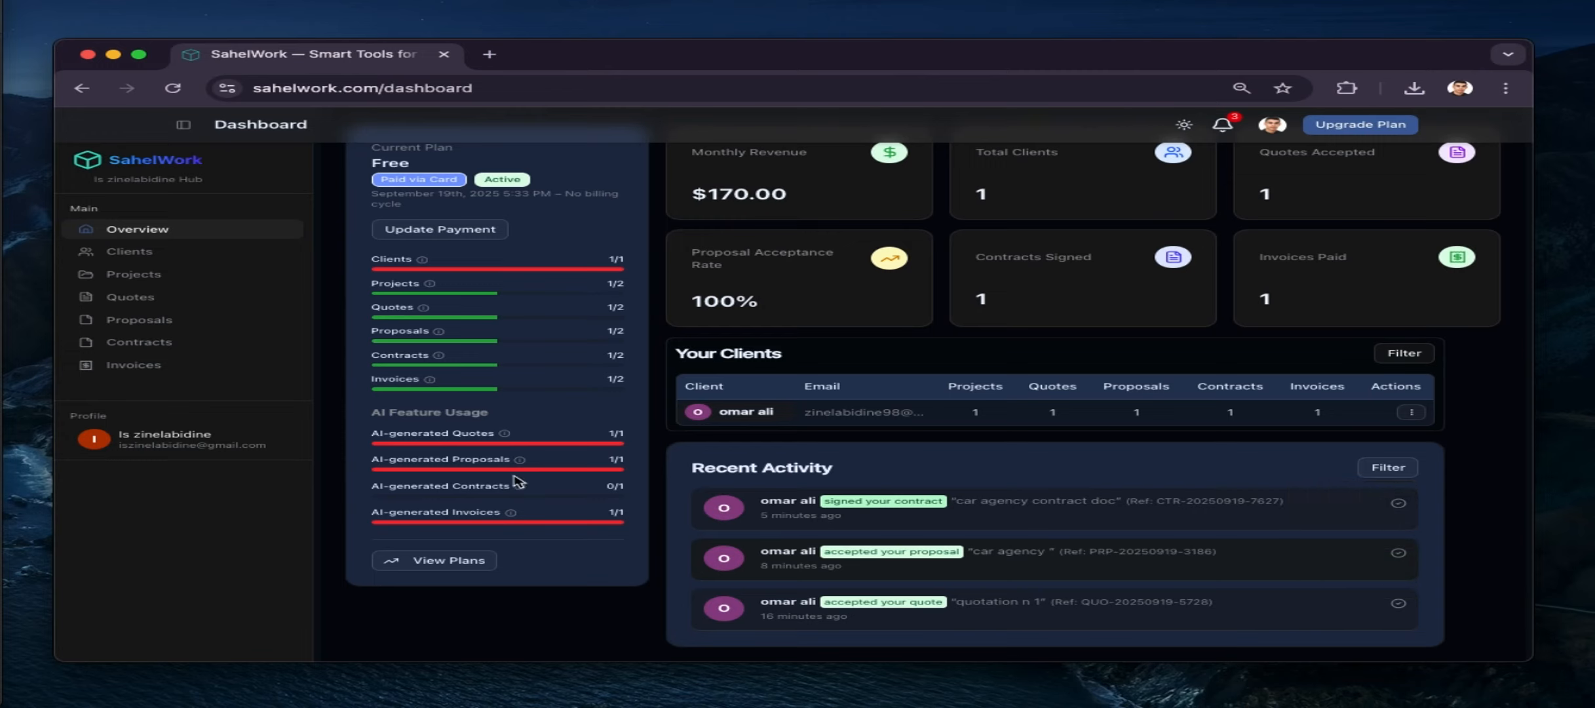
{"action": "scroll", "coordinate": [508, 551], "scroll_direction": "up", "scroll_amount": 3}
{"action": "scroll", "coordinate": [501, 544], "scroll_direction": "down", "scroll_amount": 3}
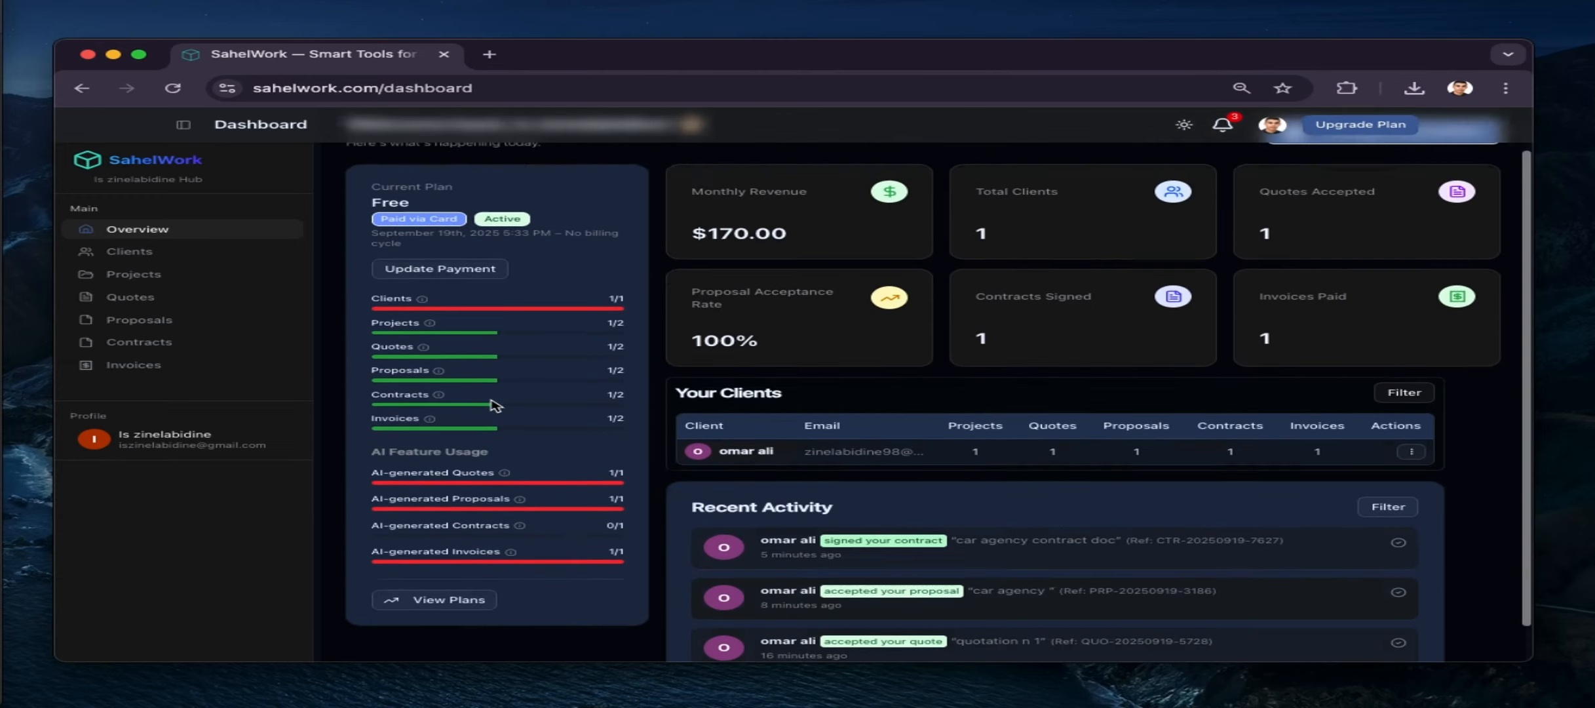
{"action": "left_click", "coordinate": [438, 560]}
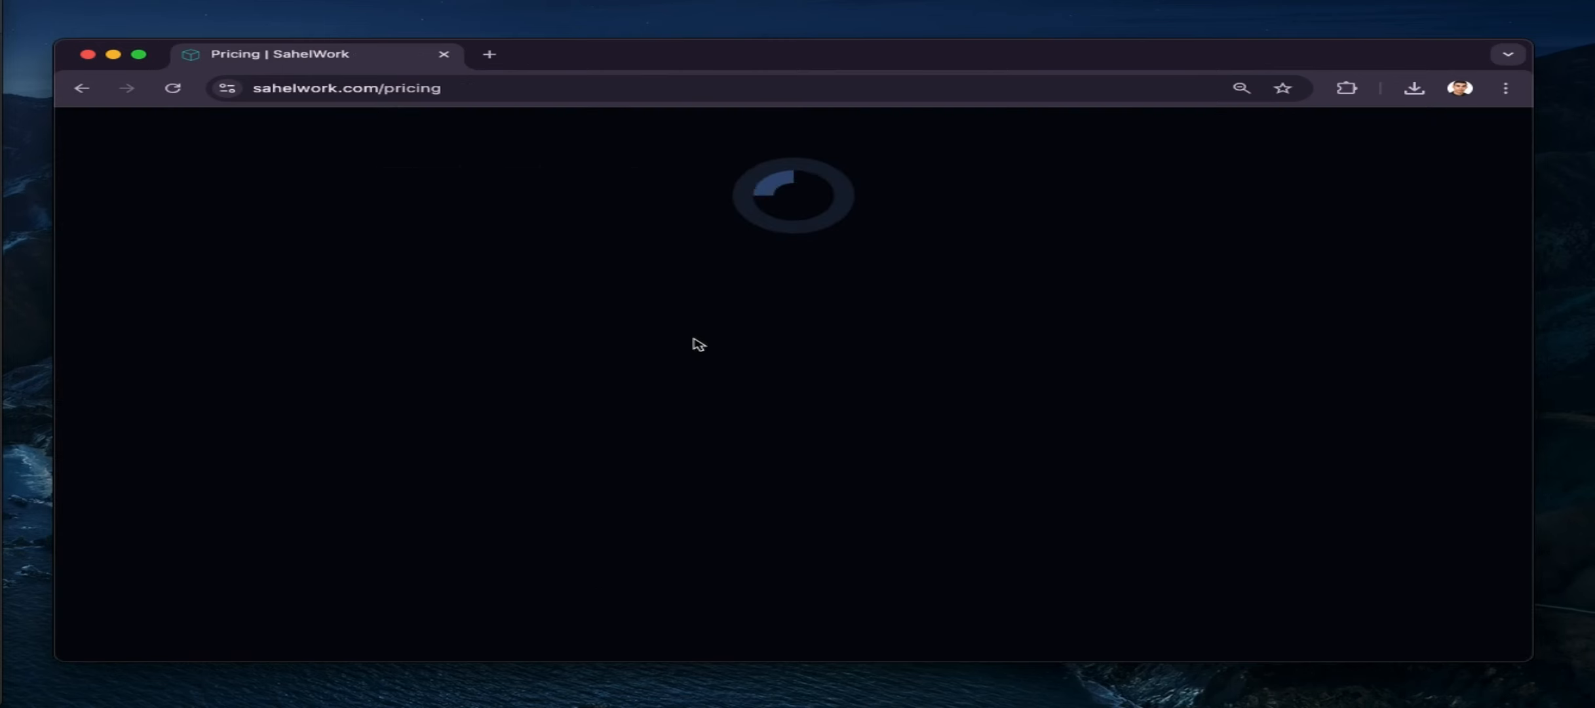
Compare plan prices under Yearly and then Monthly billing, and return to the Dashboard
{"action": "scroll", "coordinate": [759, 523], "scroll_direction": "down", "scroll_amount": 10}
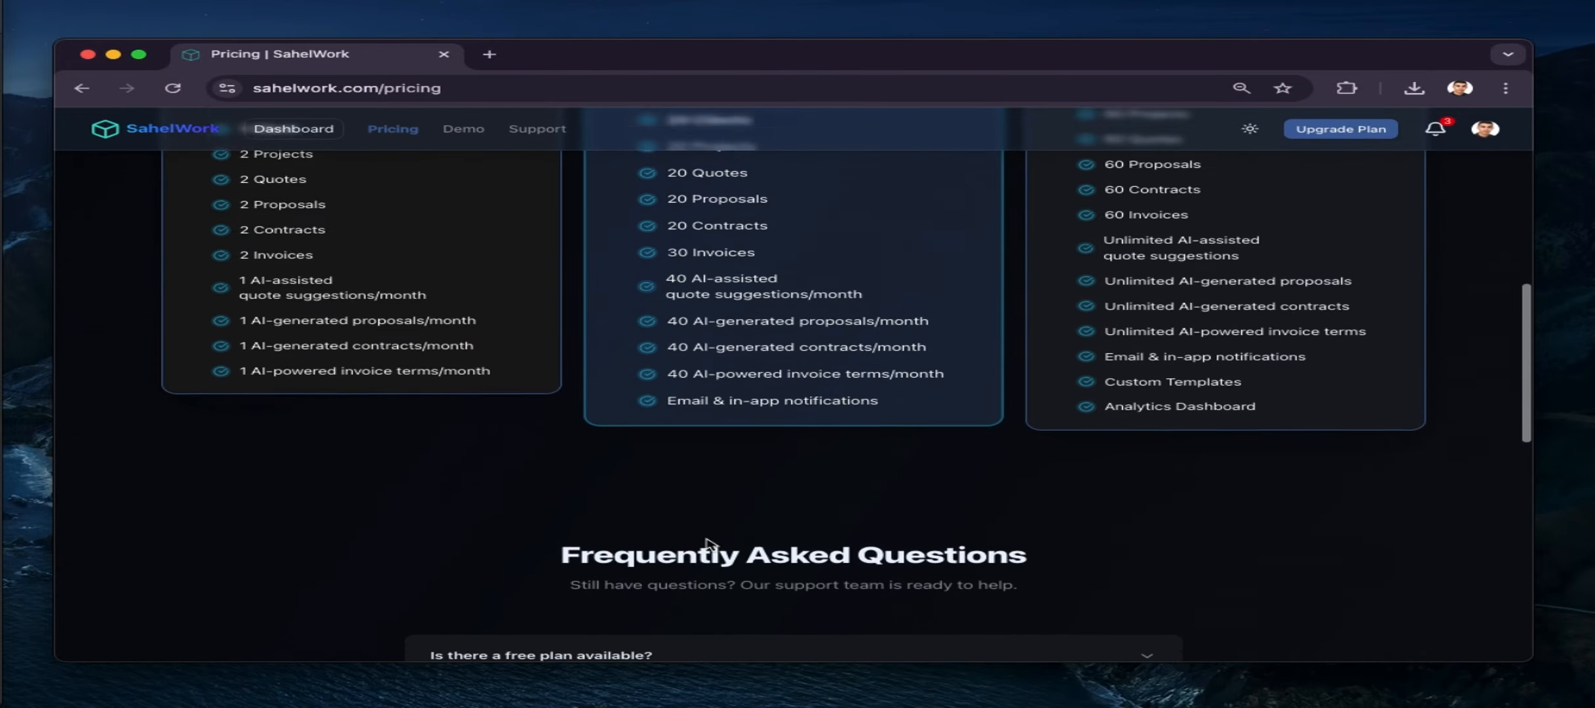
{"action": "scroll", "coordinate": [706, 539], "scroll_direction": "up", "scroll_amount": 6}
{"action": "scroll", "coordinate": [706, 539], "scroll_direction": "up", "scroll_amount": 3}
{"action": "scroll", "coordinate": [711, 544], "scroll_direction": "down", "scroll_amount": 4}
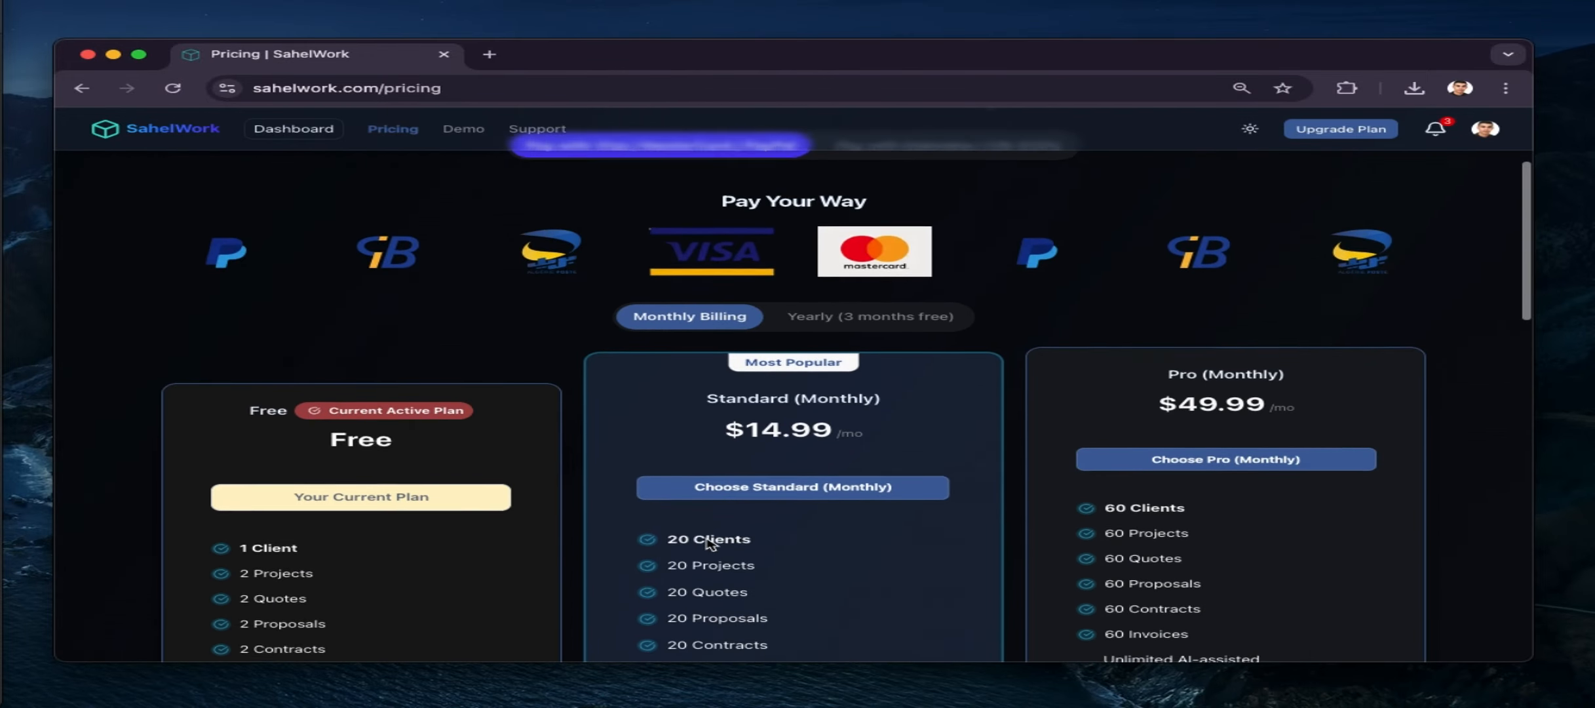
{"action": "scroll", "coordinate": [774, 419], "scroll_direction": "up", "scroll_amount": 3}
{"action": "left_click", "coordinate": [896, 300]}
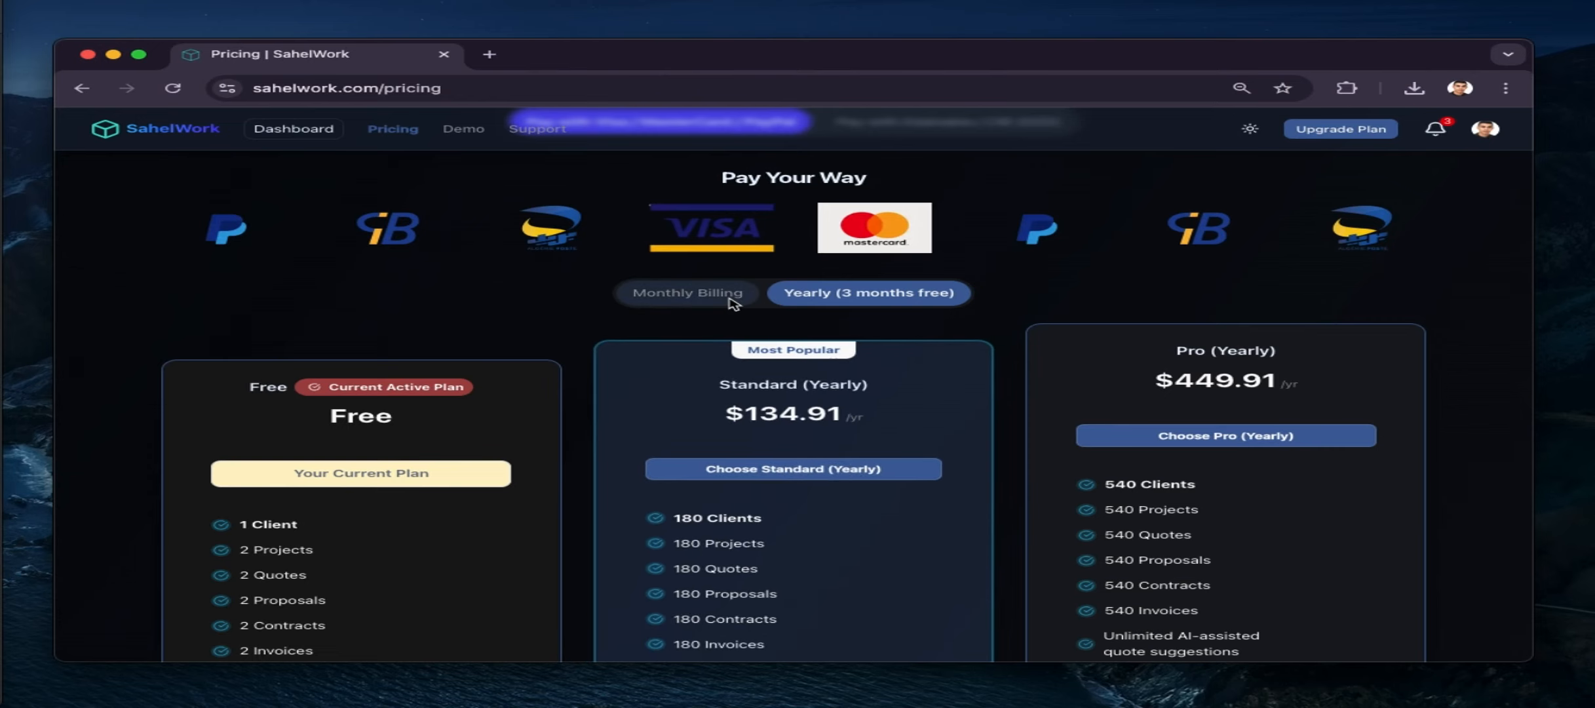
{"action": "left_click", "coordinate": [688, 293]}
{"action": "scroll", "coordinate": [793, 502], "scroll_direction": "down", "scroll_amount": 2}
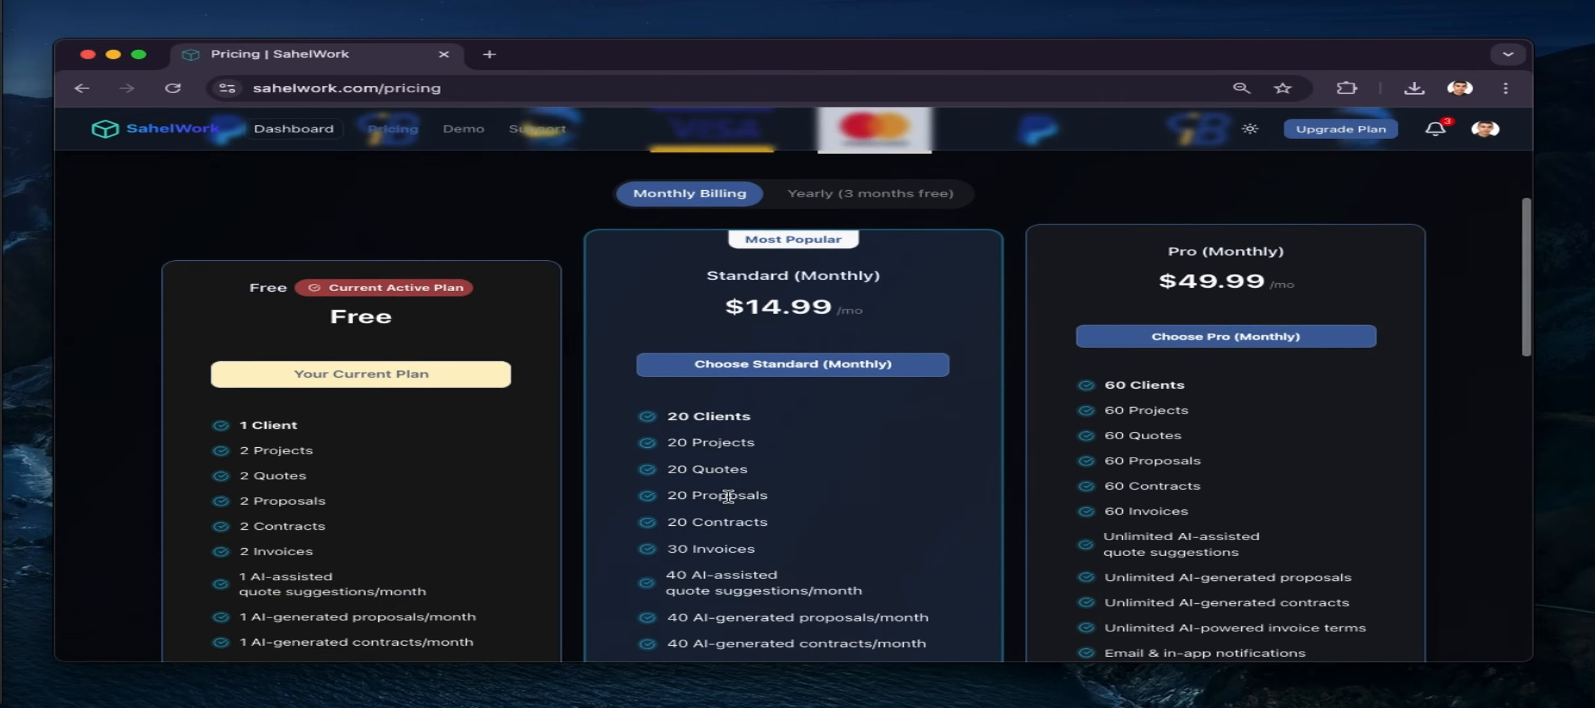
{"action": "scroll", "coordinate": [721, 557], "scroll_direction": "down", "scroll_amount": 3}
{"action": "left_click", "coordinate": [793, 223]}
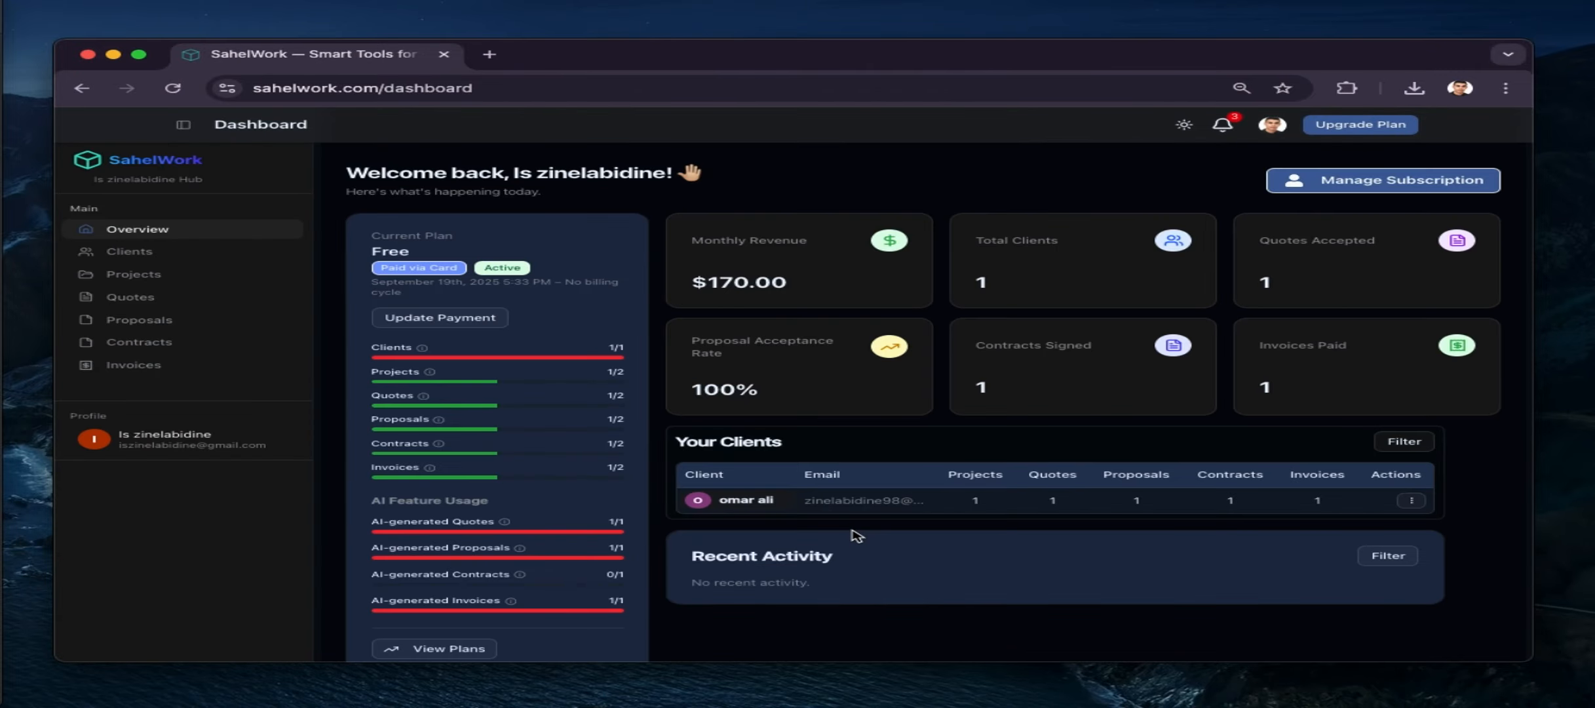
Open the public home page from the SahelWork logo and scroll to its feature section
{"action": "scroll", "coordinate": [857, 536], "scroll_direction": "down", "scroll_amount": 1}
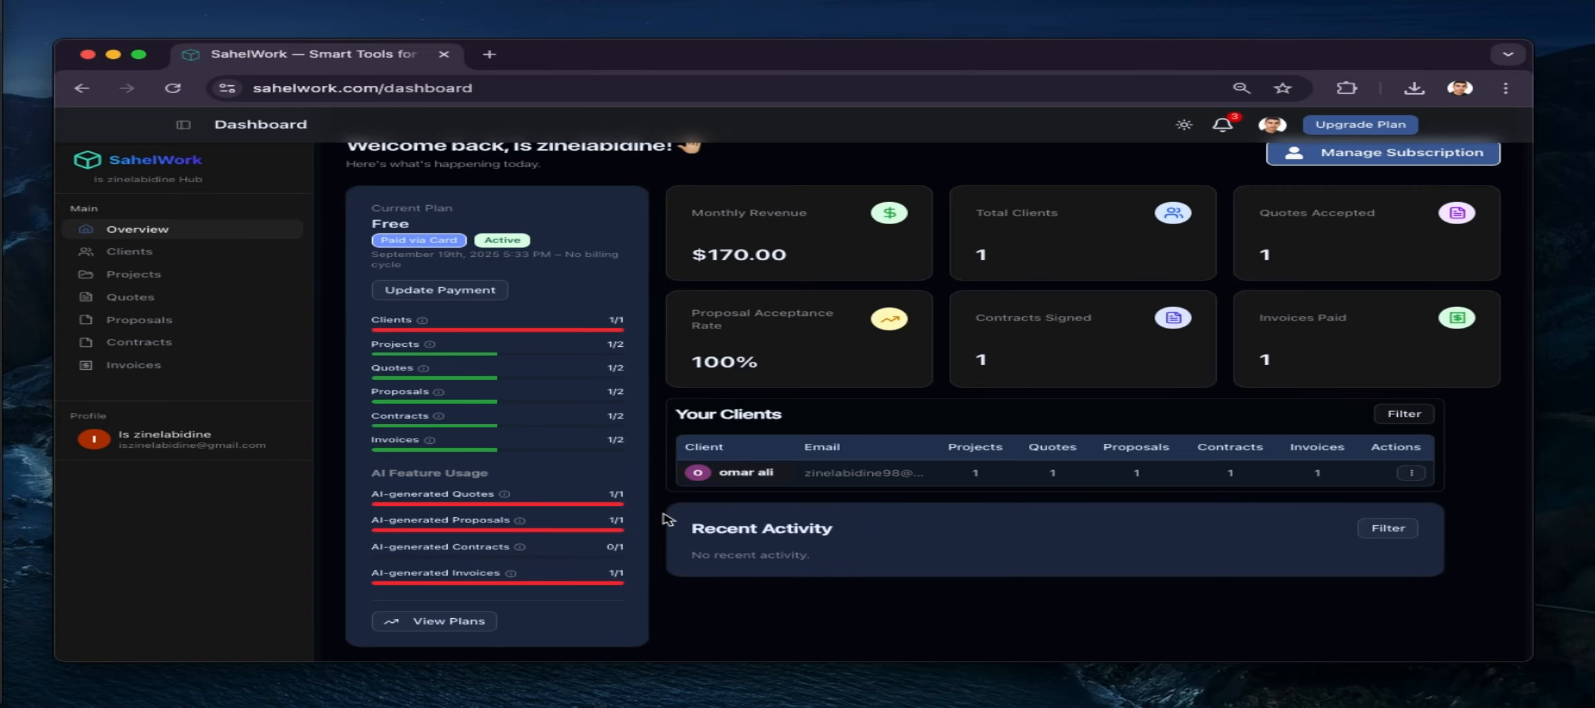
{"action": "scroll", "coordinate": [667, 519], "scroll_direction": "up", "scroll_amount": 1}
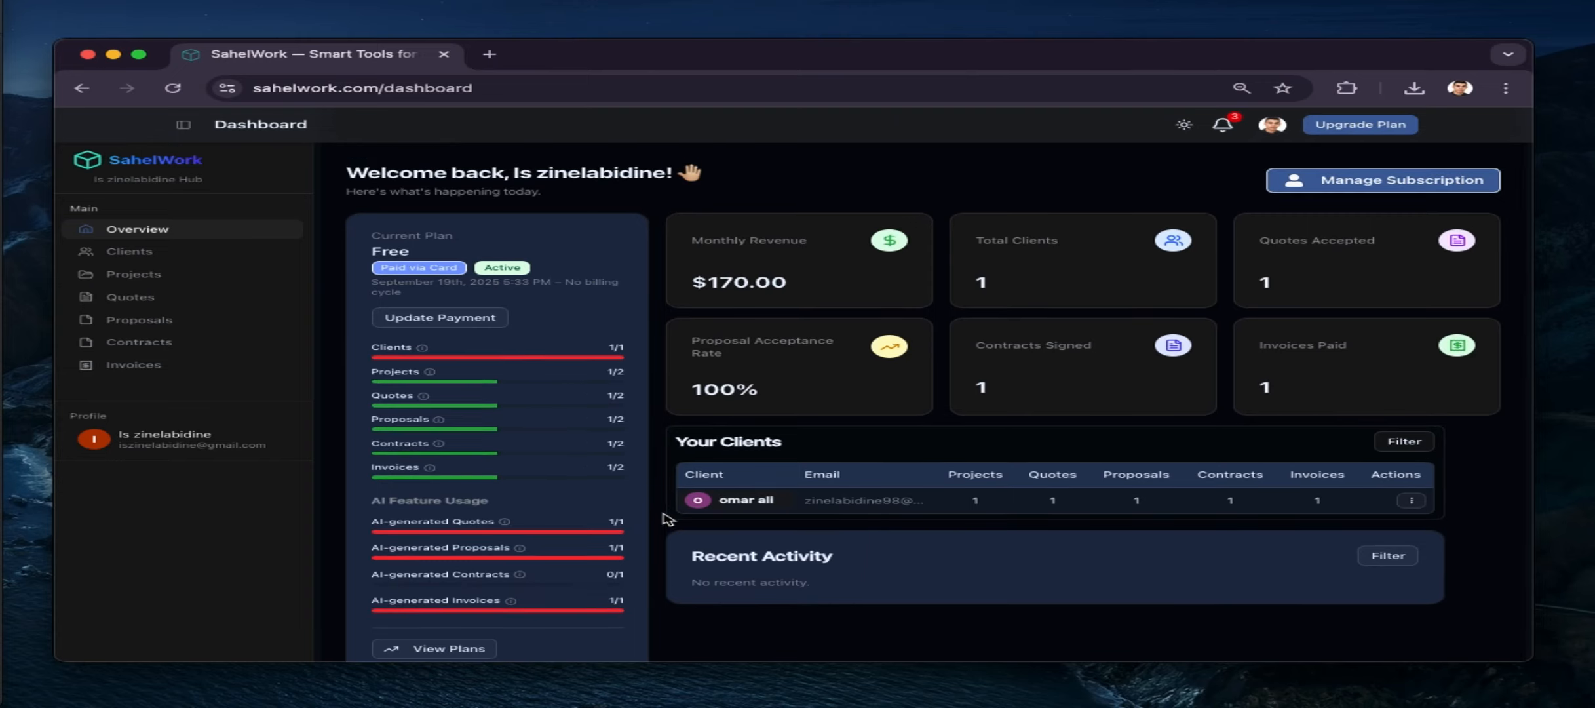
{"action": "left_click", "coordinate": [146, 160]}
{"action": "scroll", "coordinate": [865, 431], "scroll_direction": "down", "scroll_amount": 10}
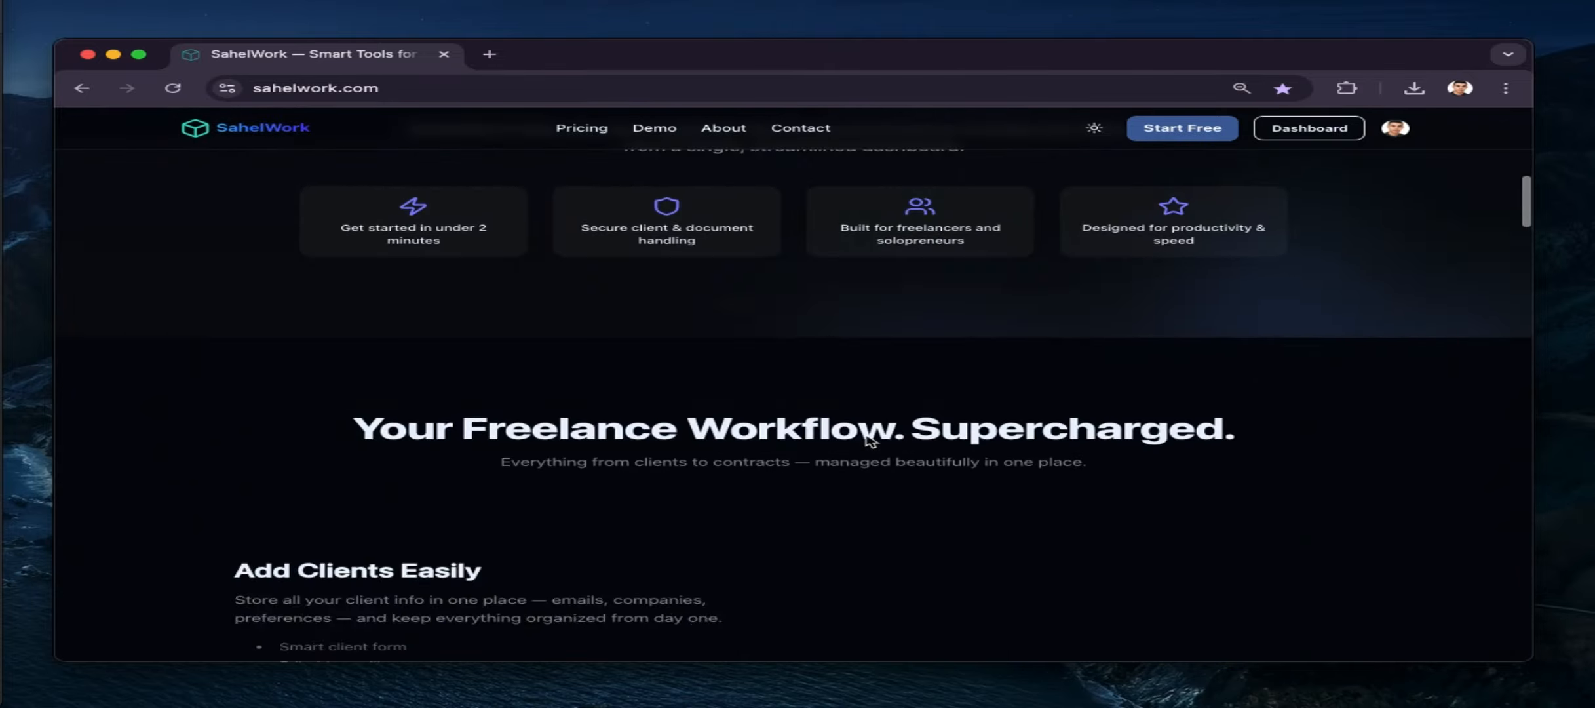
{"action": "scroll", "coordinate": [869, 439], "scroll_direction": "down", "scroll_amount": 10}
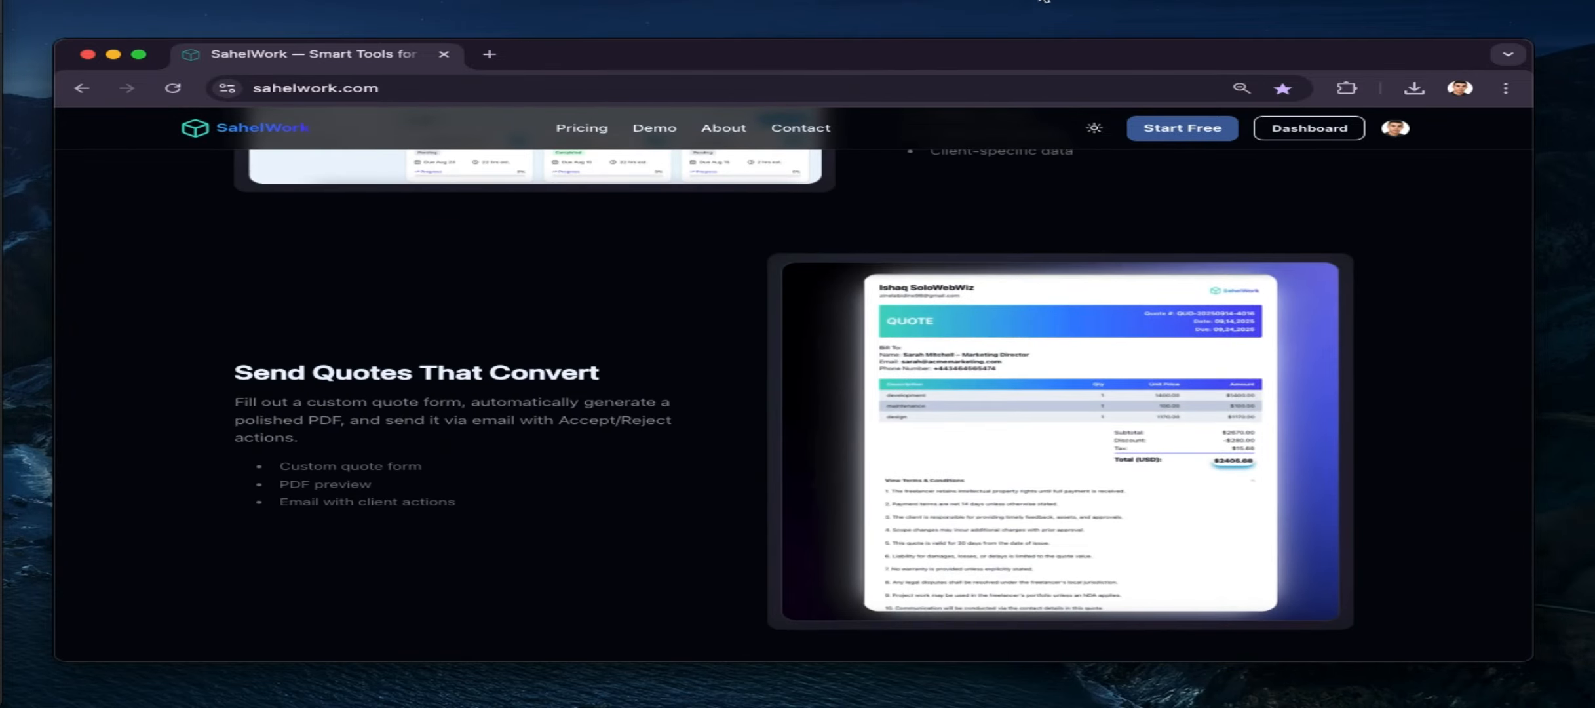